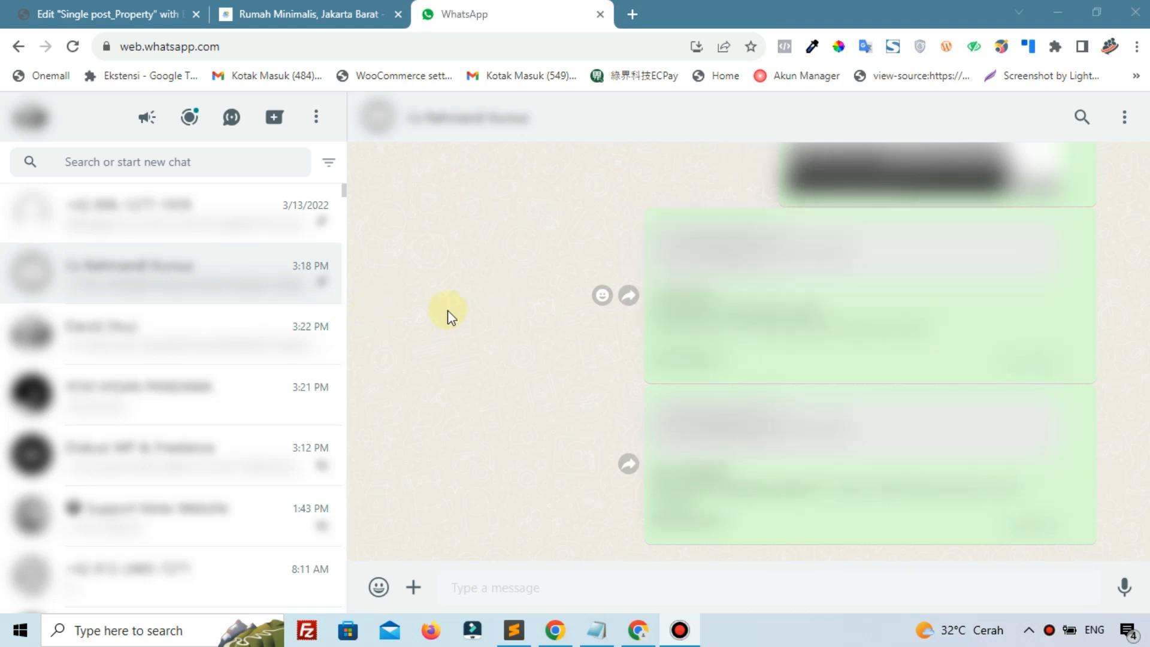
Switch to the Rumah Minimalis, Jakarta Barat listing and review its Rp. 250.000.000 price, details and agent card
click(333, 8)
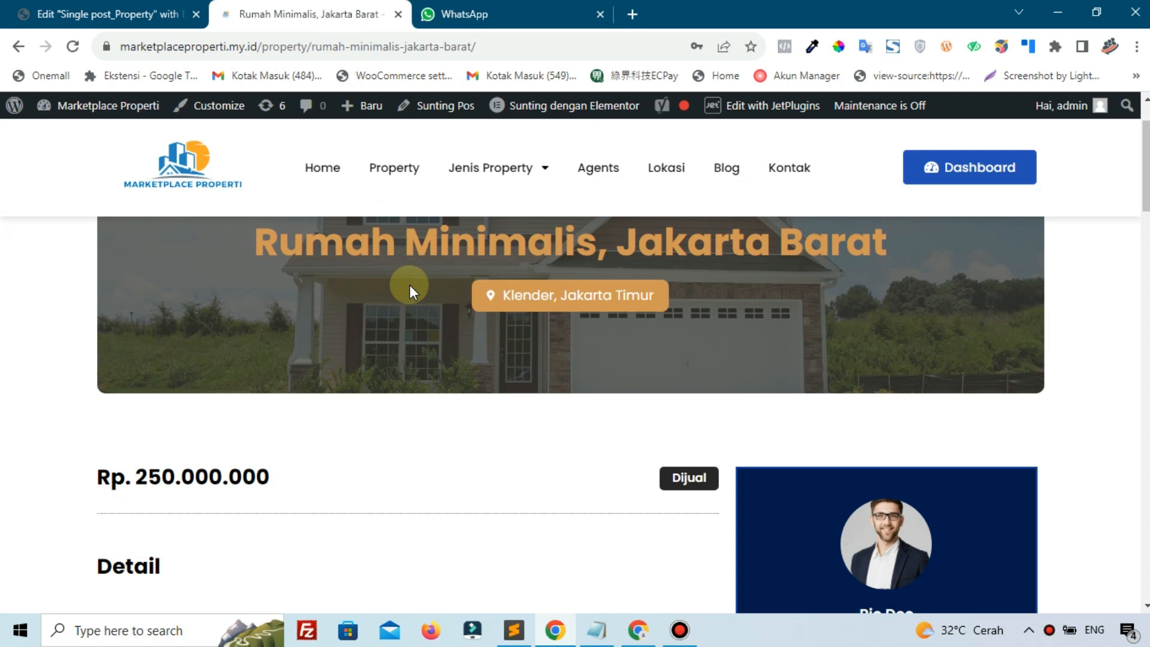
scroll(409, 285, down, 4)
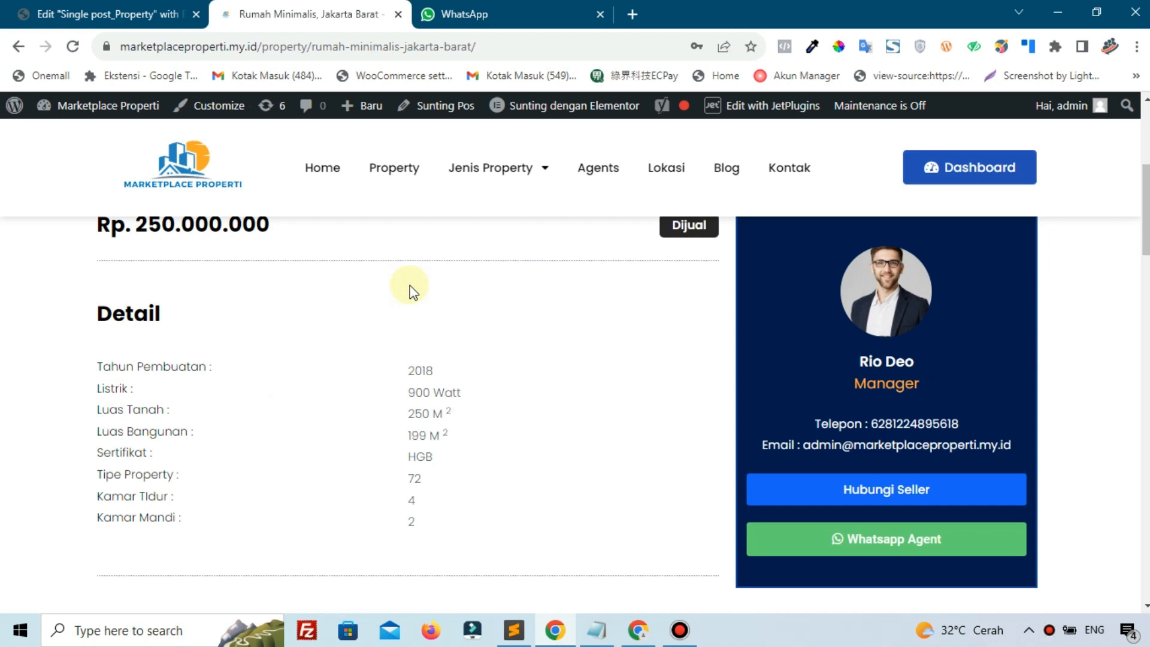
scroll(451, 273, up, 3)
scroll(452, 273, up, 3)
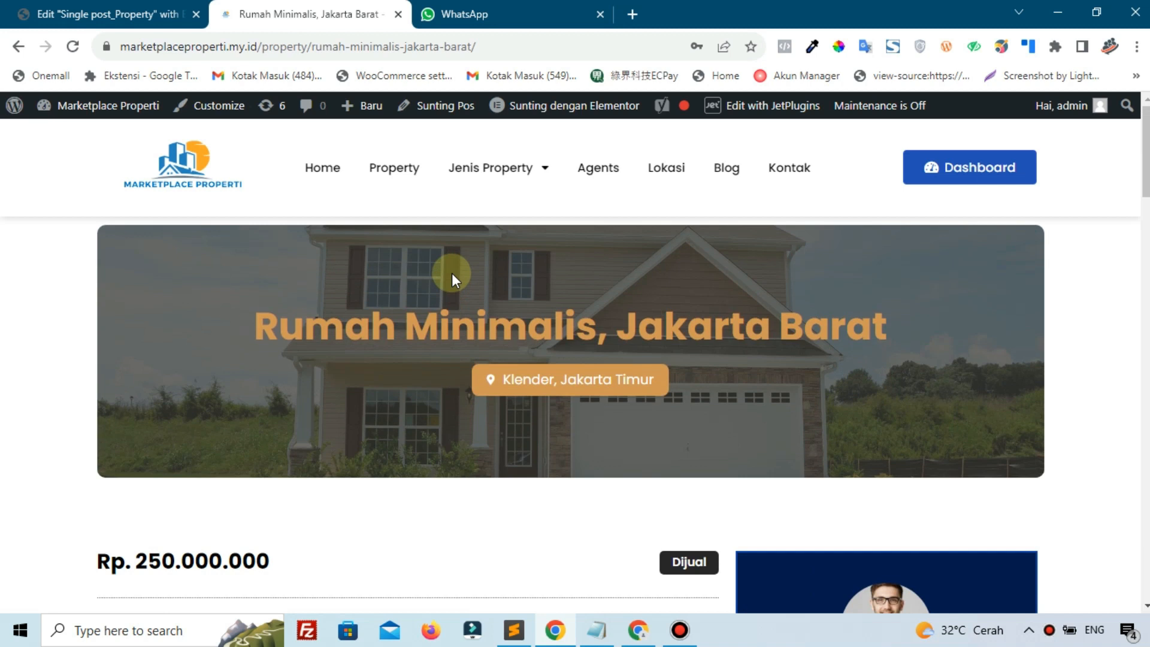
scroll(452, 274, down, 5)
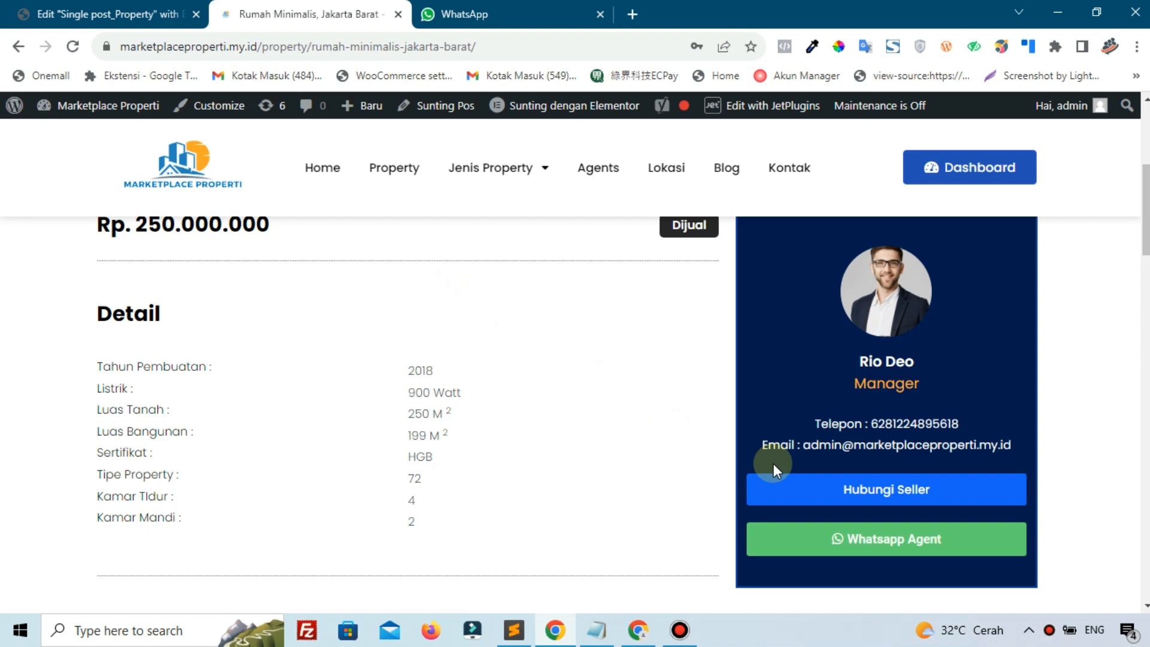
click(772, 486)
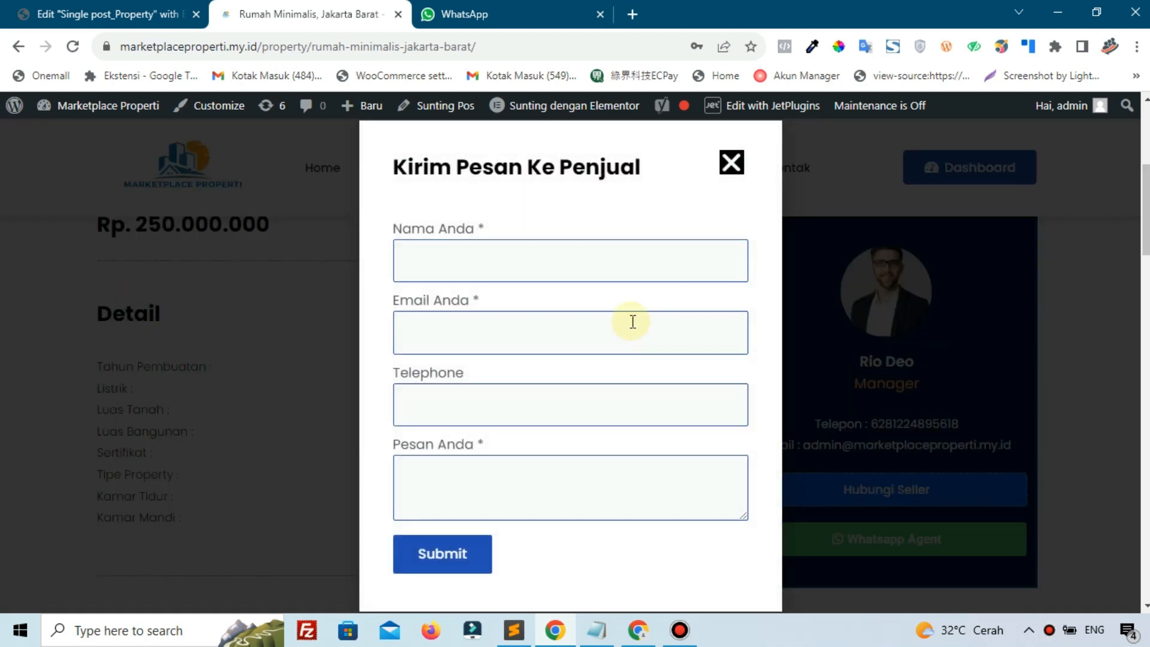
scroll(580, 313, down, 1)
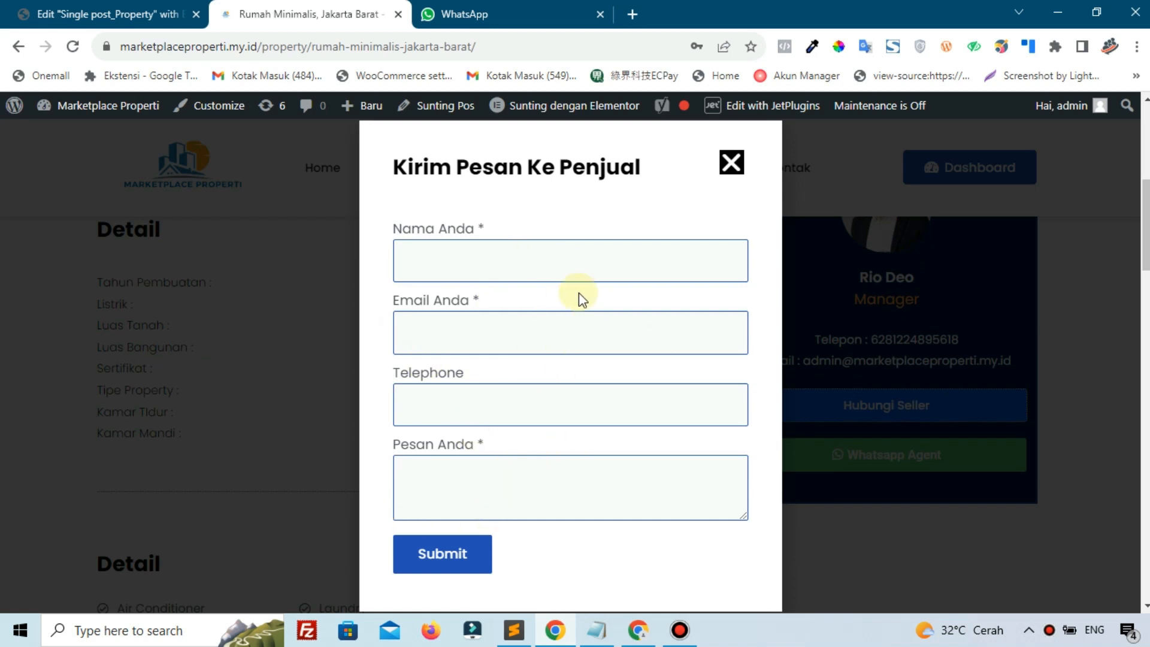
click(730, 179)
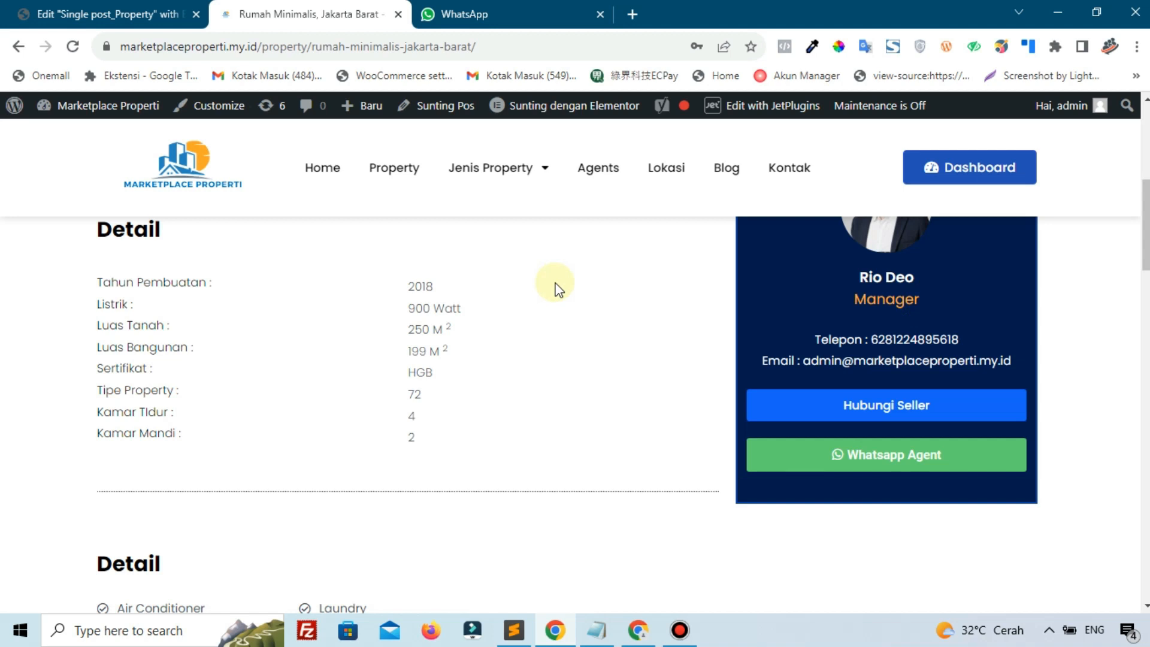
scroll(556, 323, up, 3)
scroll(556, 324, down, 3)
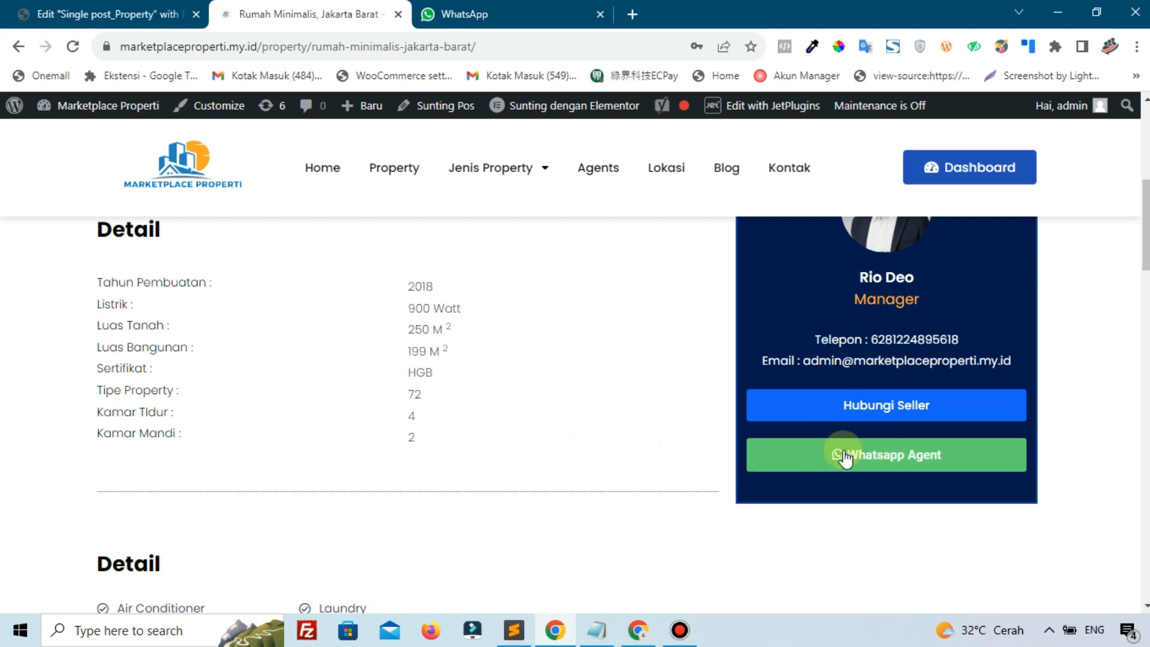
Start the agent's WhatsApp chat and highlight the greeting and agent's name in the prefilled message
click(803, 456)
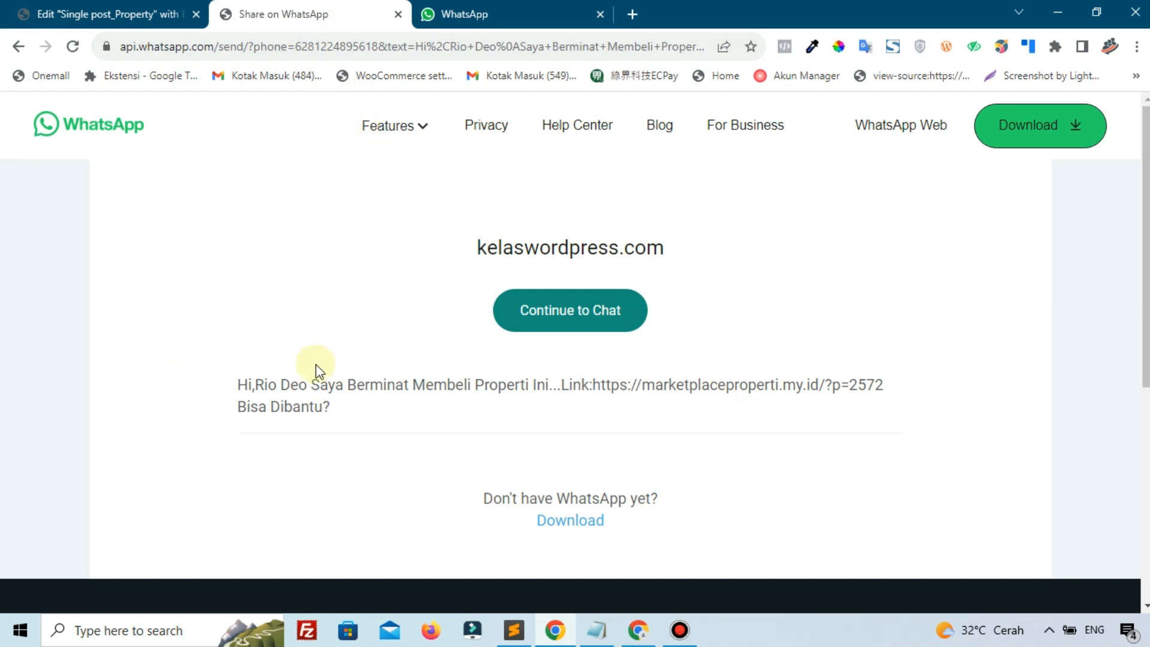
drag(270, 385, 465, 389)
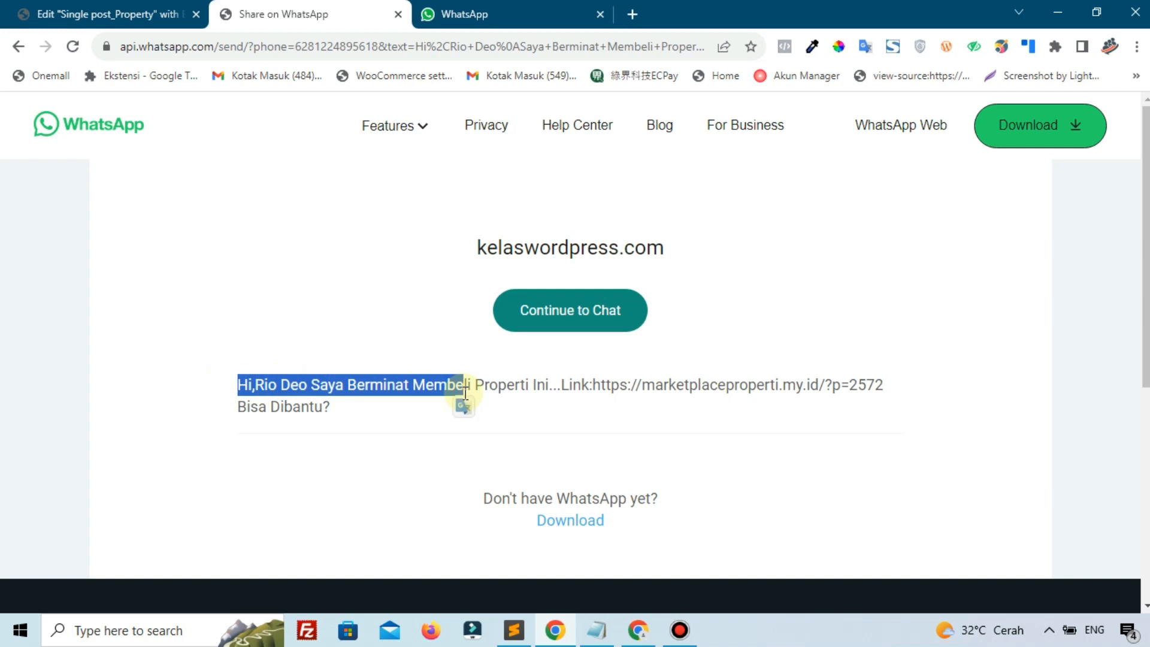
click(236, 385)
drag(253, 385, 302, 386)
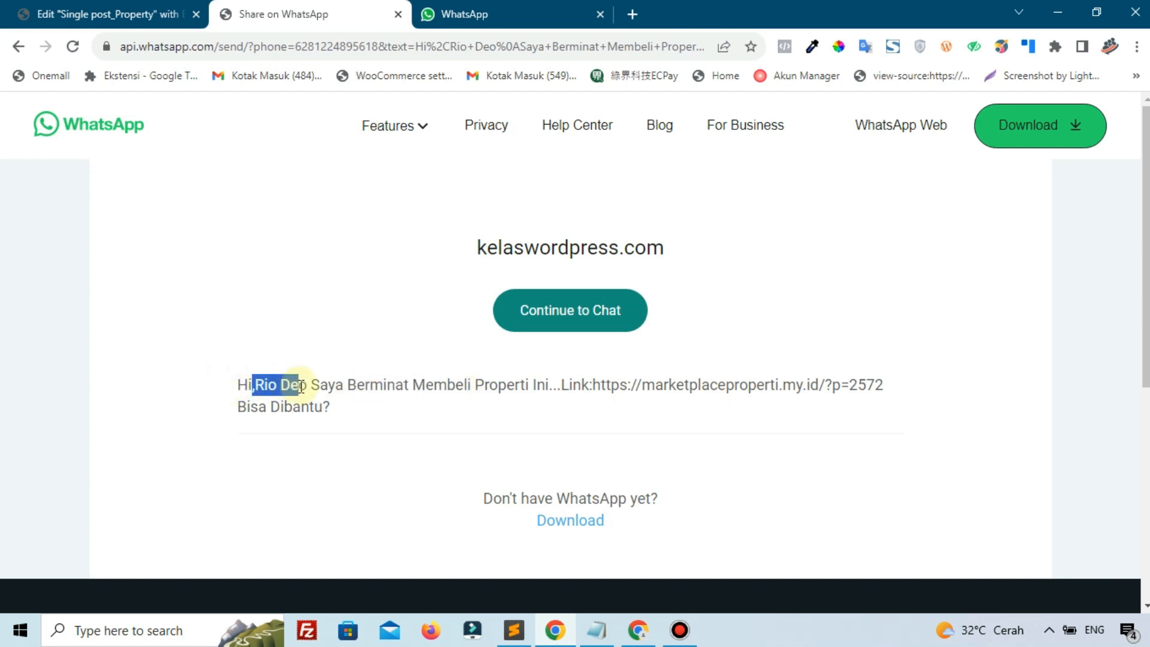
drag(302, 386, 416, 405)
click(322, 390)
Highlight the message body, the listing link ?p=2572 and the closing 'Dibantu?' in the prefilled text
click(534, 389)
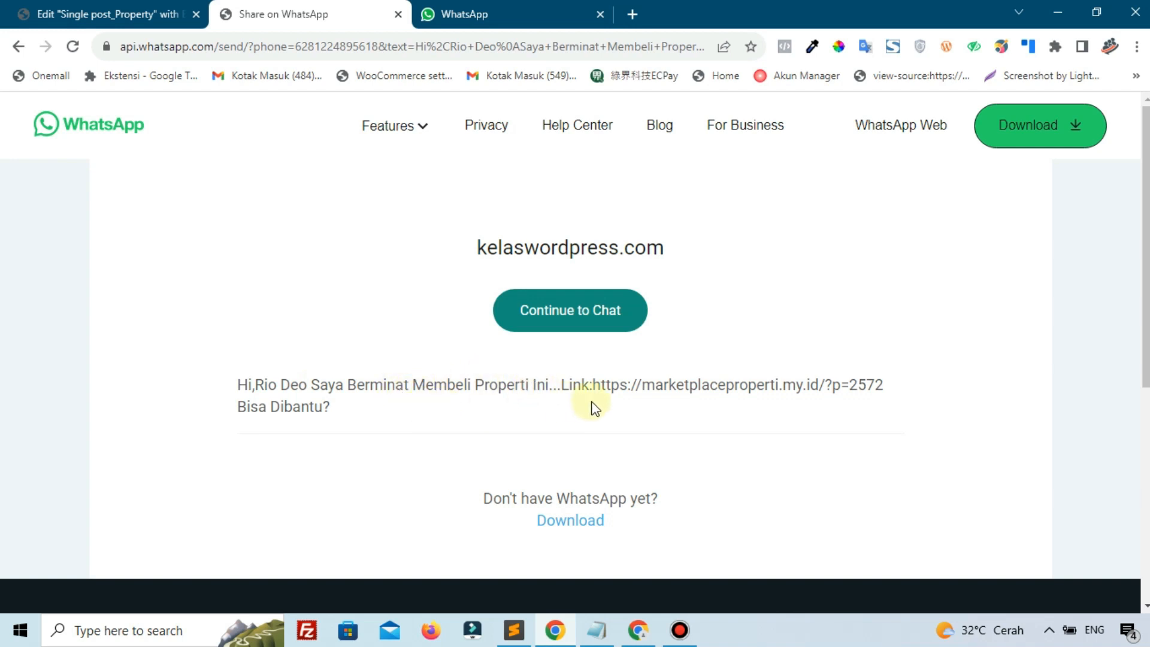
drag(593, 385, 896, 398)
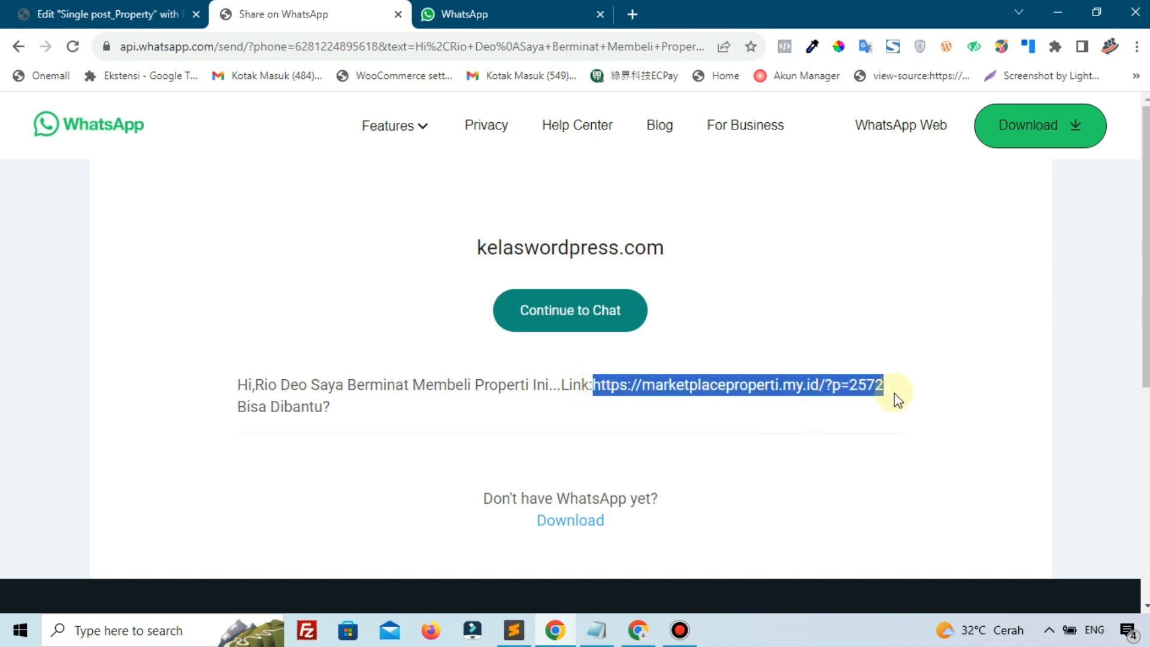
click(372, 416)
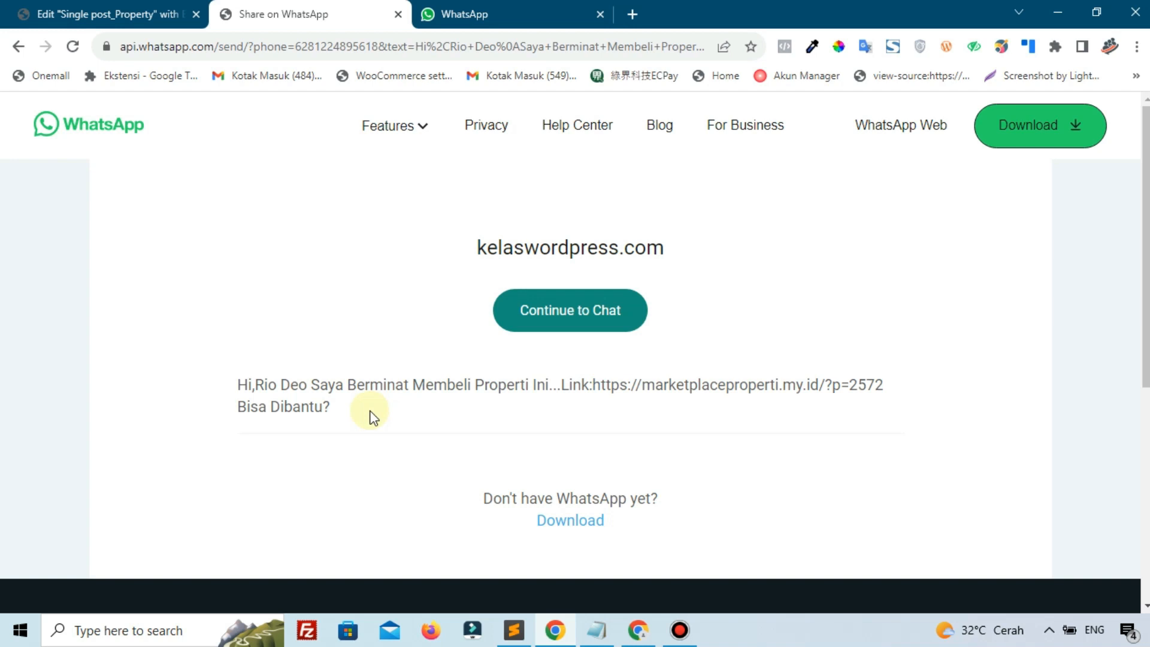
drag(330, 408, 271, 409)
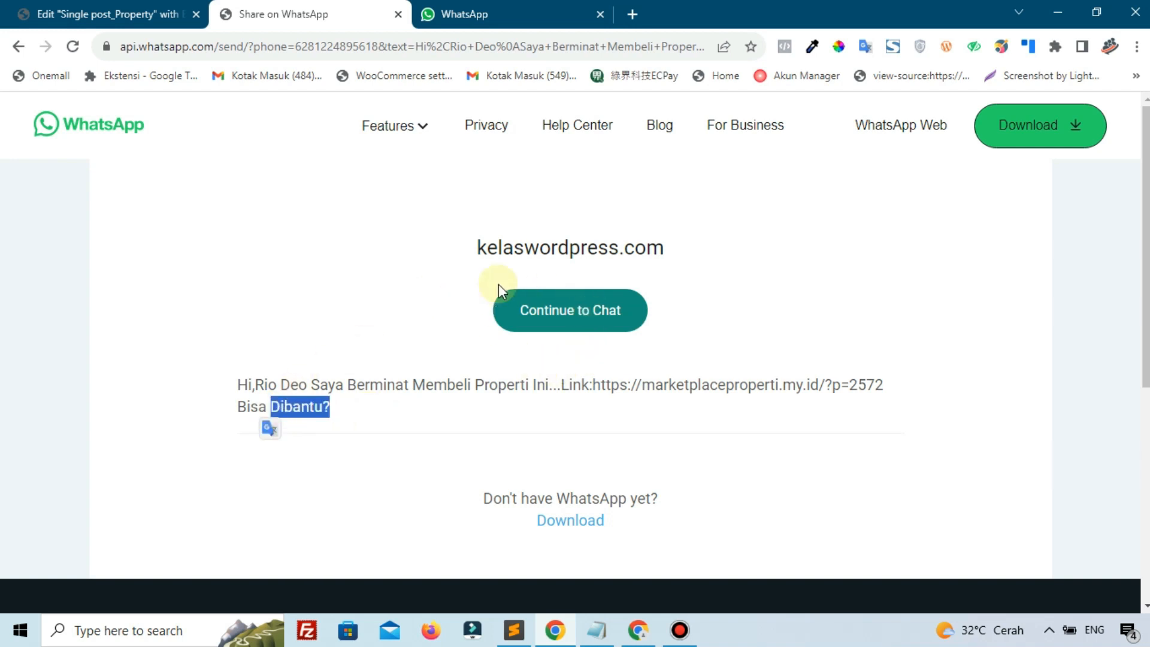
click(476, 7)
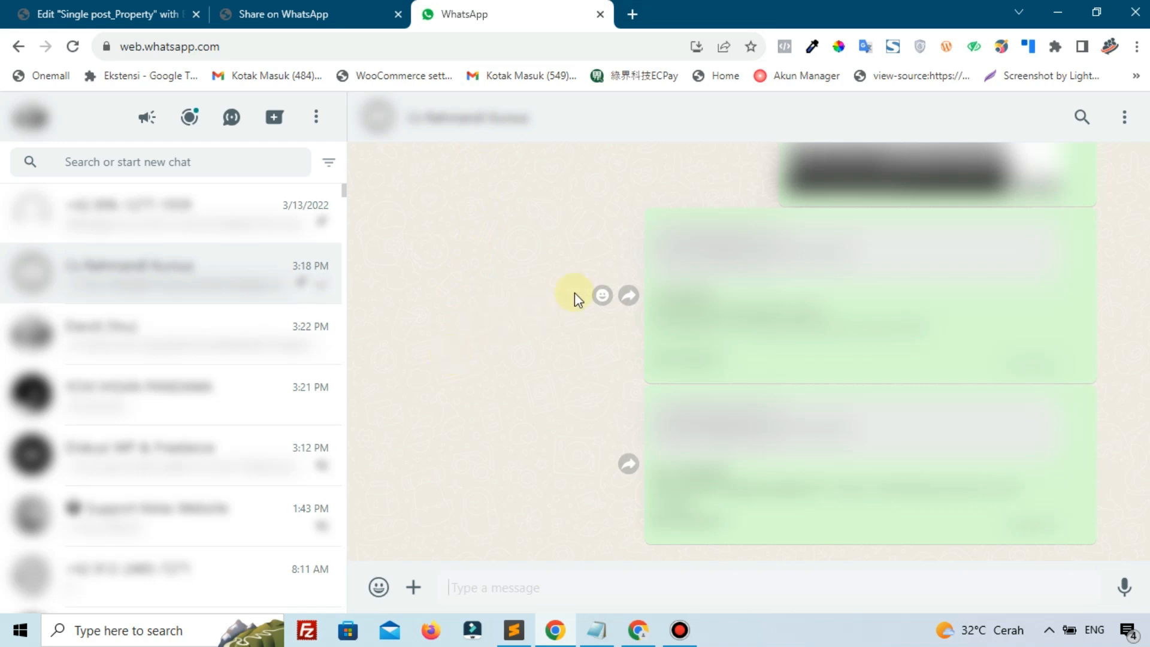
In WhatsApp Web, follow the sent inquiry's marketplaceproperti.my.id link to the Apartment Studio Bandung listing
mouse_move(663, 343)
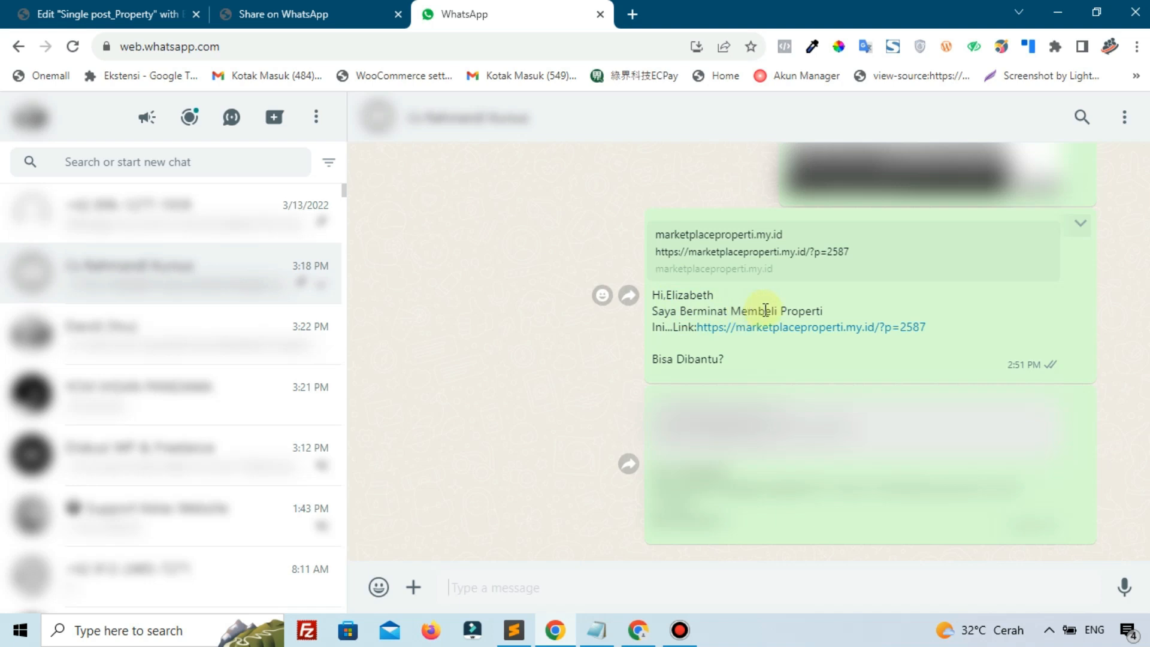
click(732, 336)
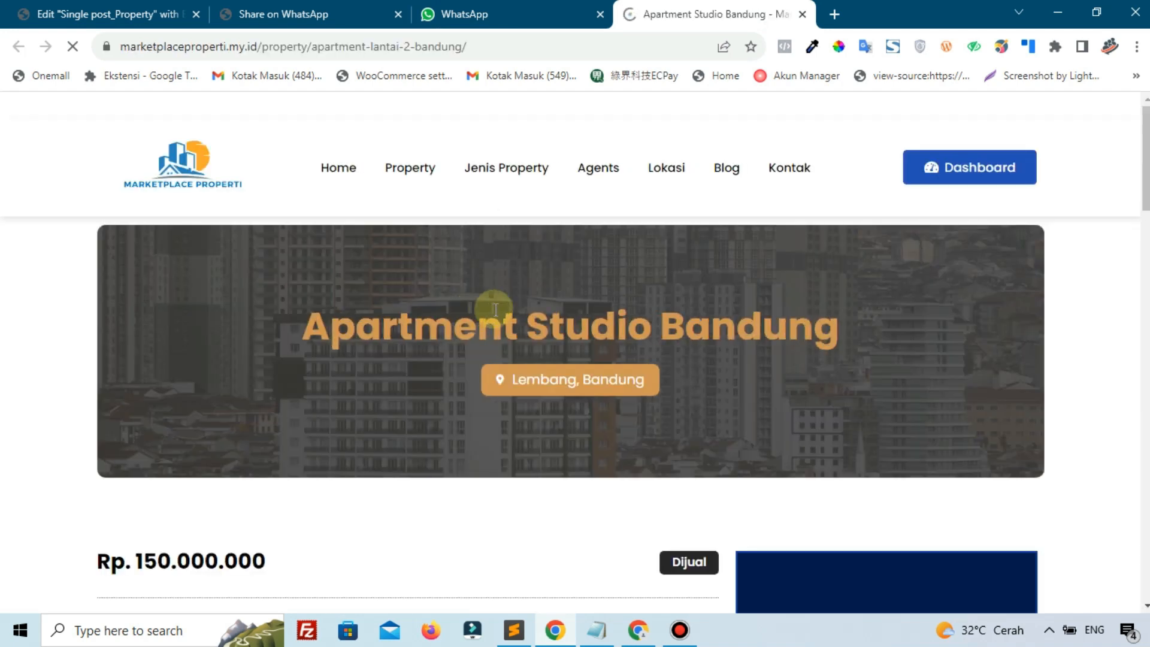
Scroll through the Apartment Studio Bandung listing, then close its tab
scroll(505, 312, down, 4)
scroll(506, 310, up, 4)
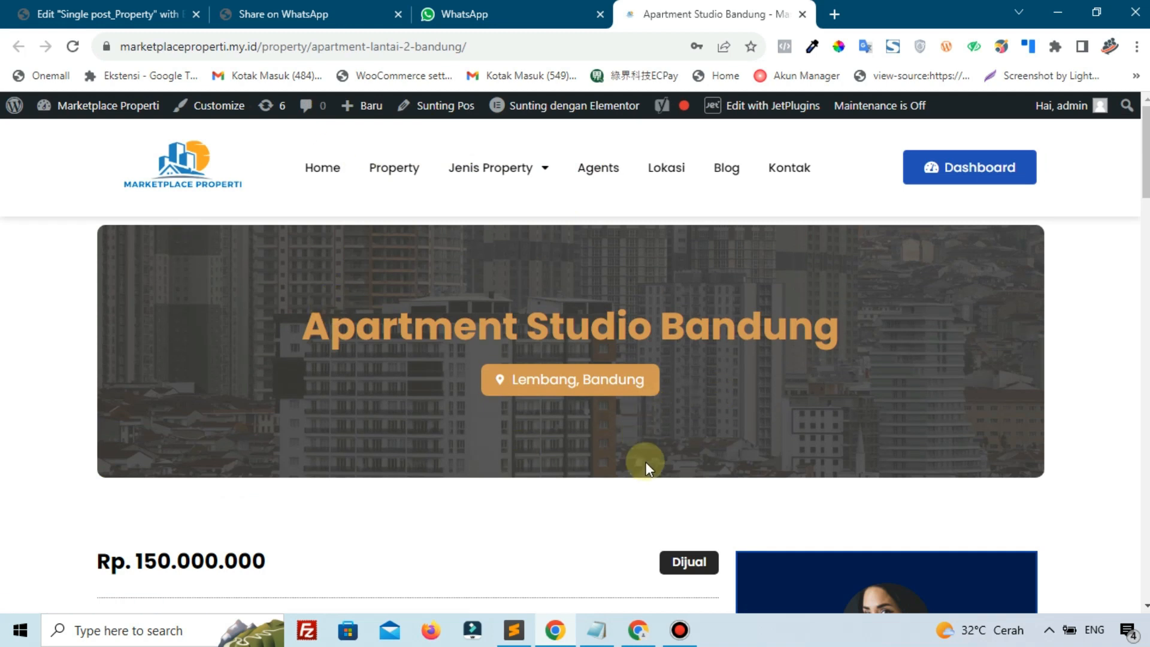
scroll(642, 437, down, 5)
scroll(443, 419, up, 5)
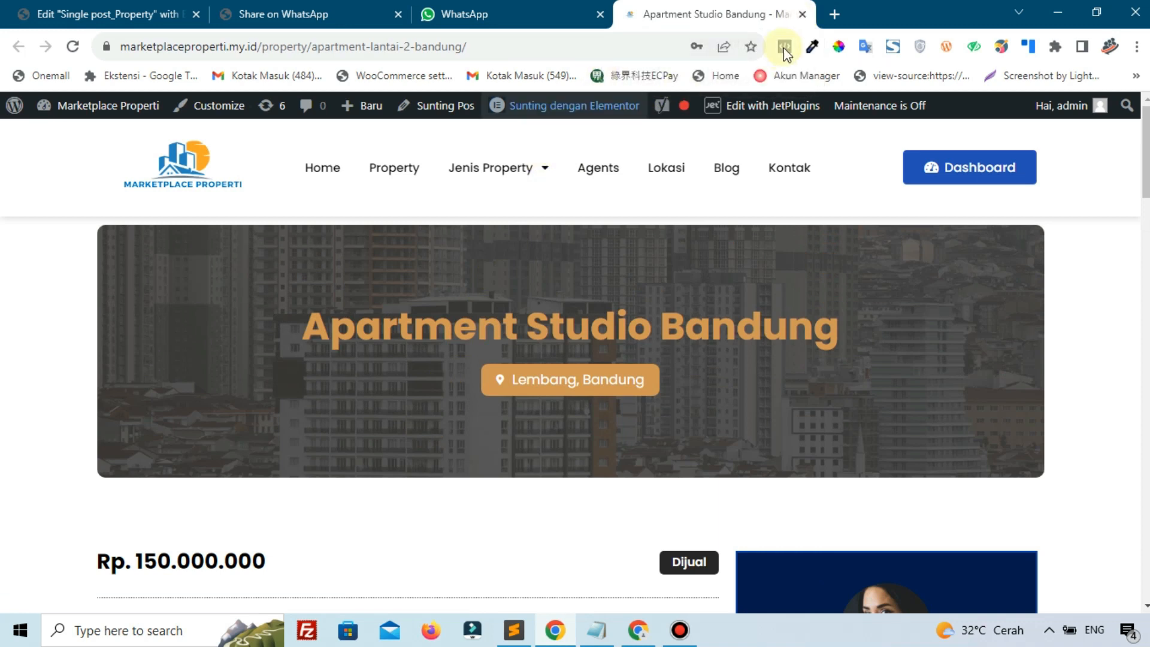
click(803, 14)
Return from the WhatsApp share page to the Rumah Minimalis listing and move the browser aside
click(259, 7)
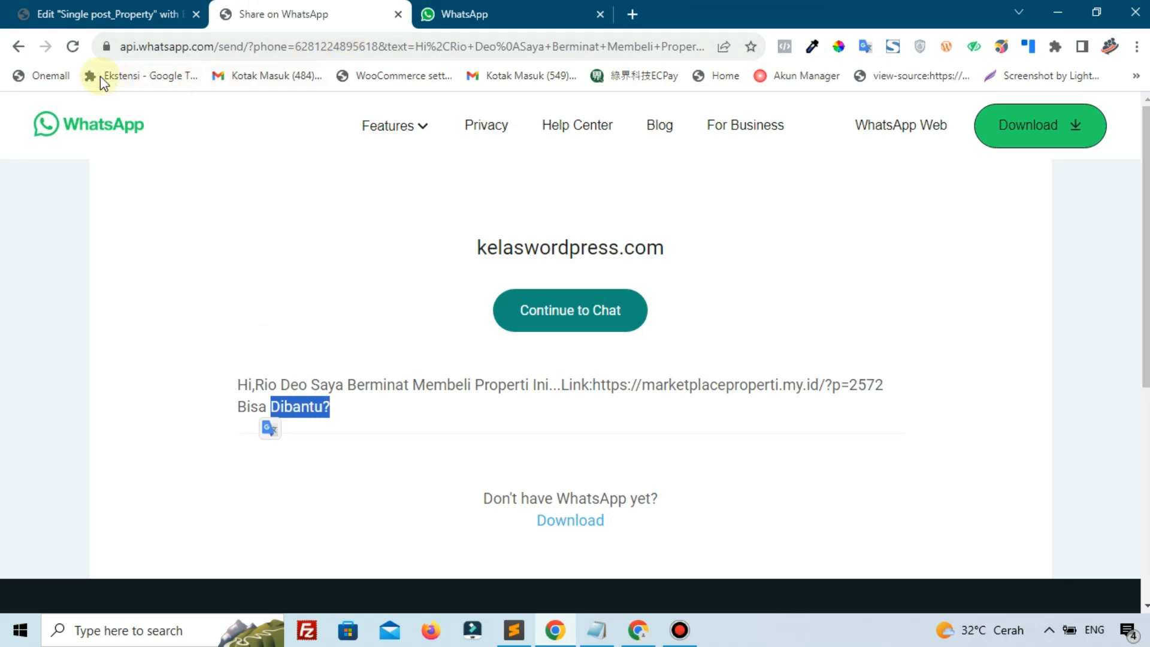
click(20, 57)
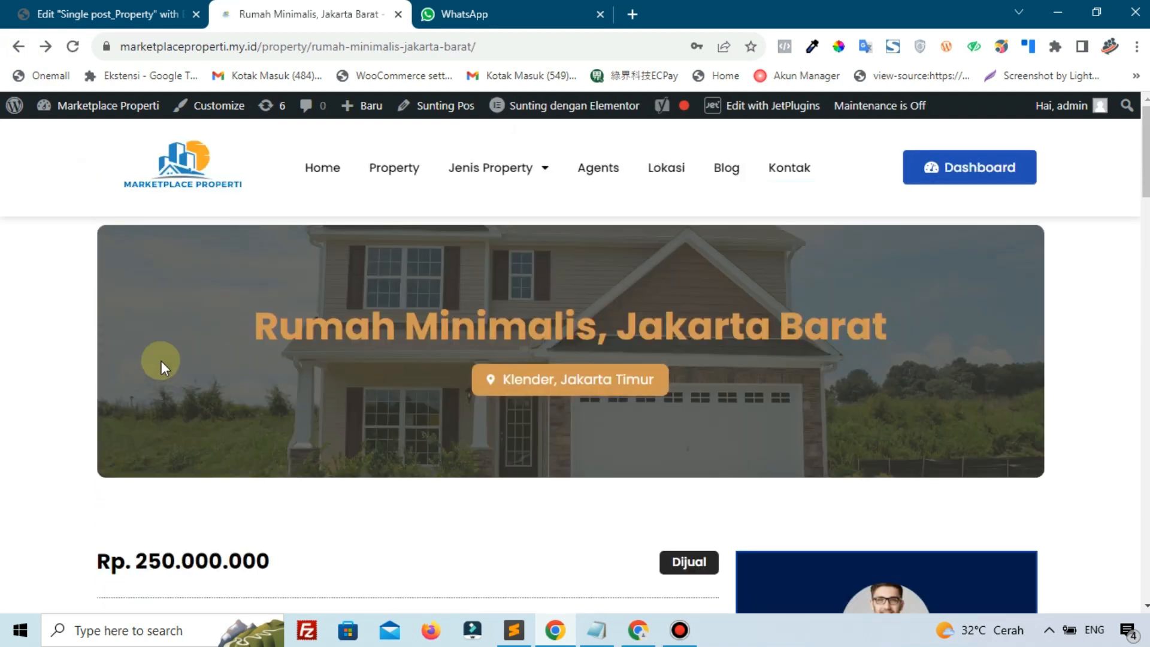
scroll(160, 360, down, 1)
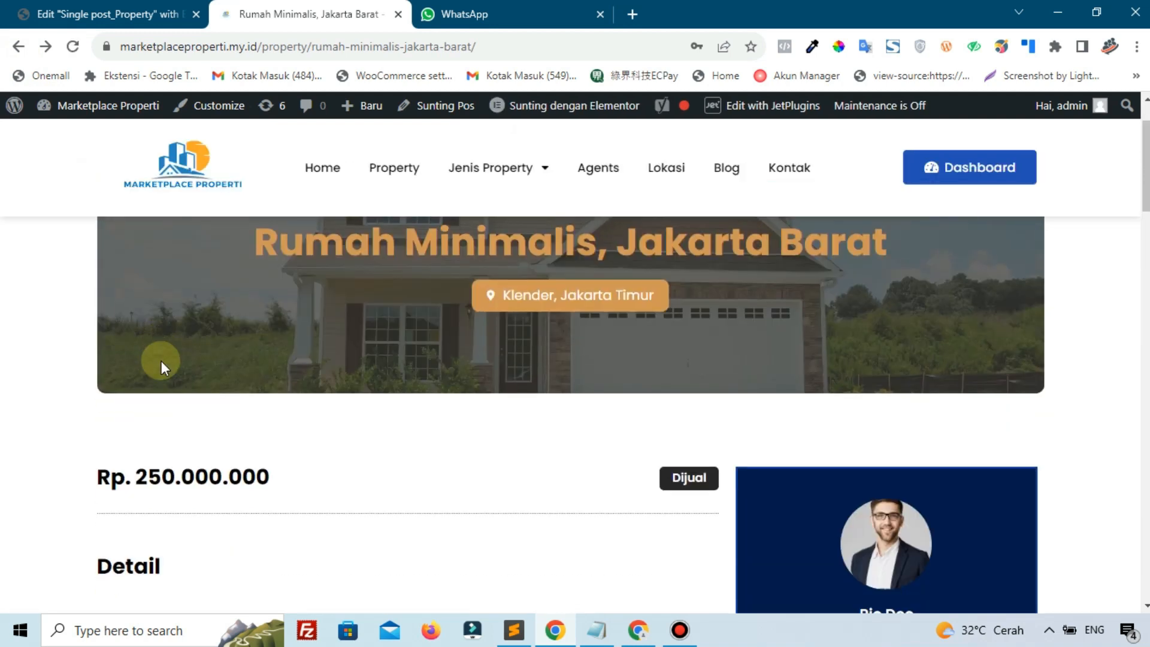
drag(774, 1, 1149, 105)
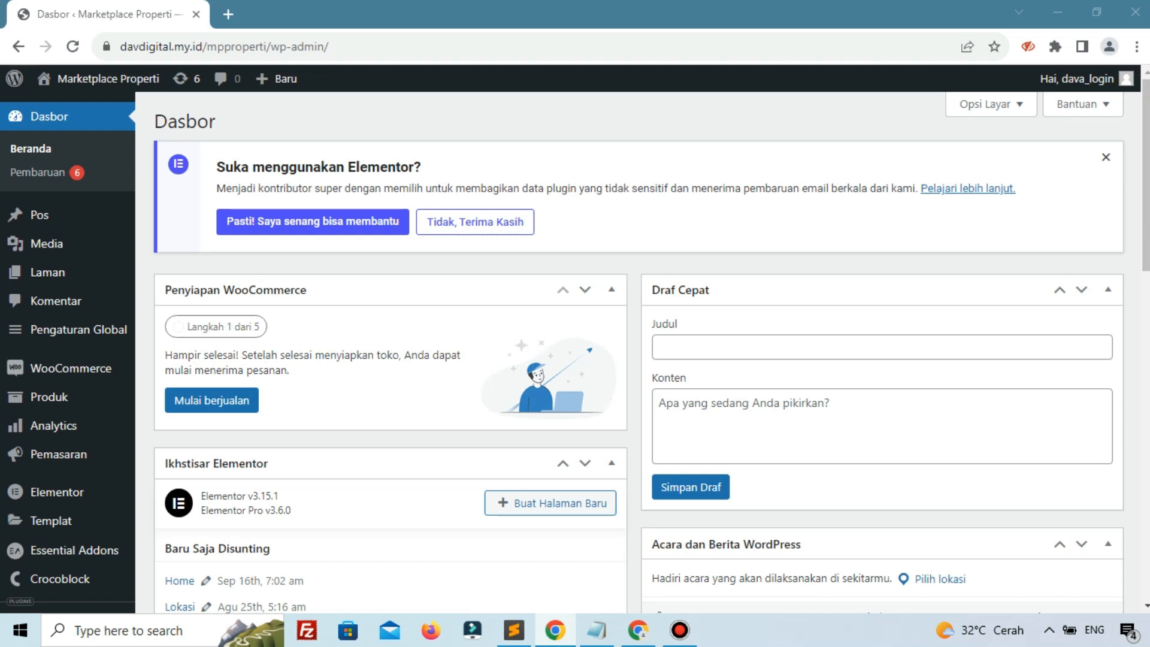
Open the site homepage in a new tab and browse its Property Terbaru listings
right_click(99, 104)
click(120, 113)
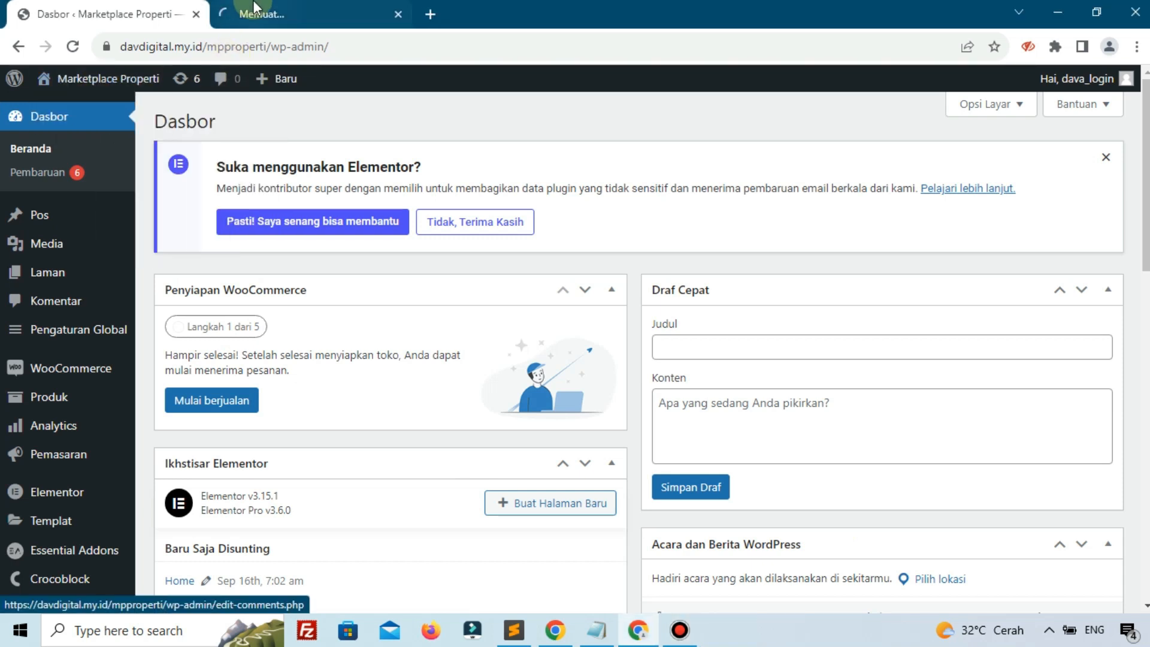
click(255, 7)
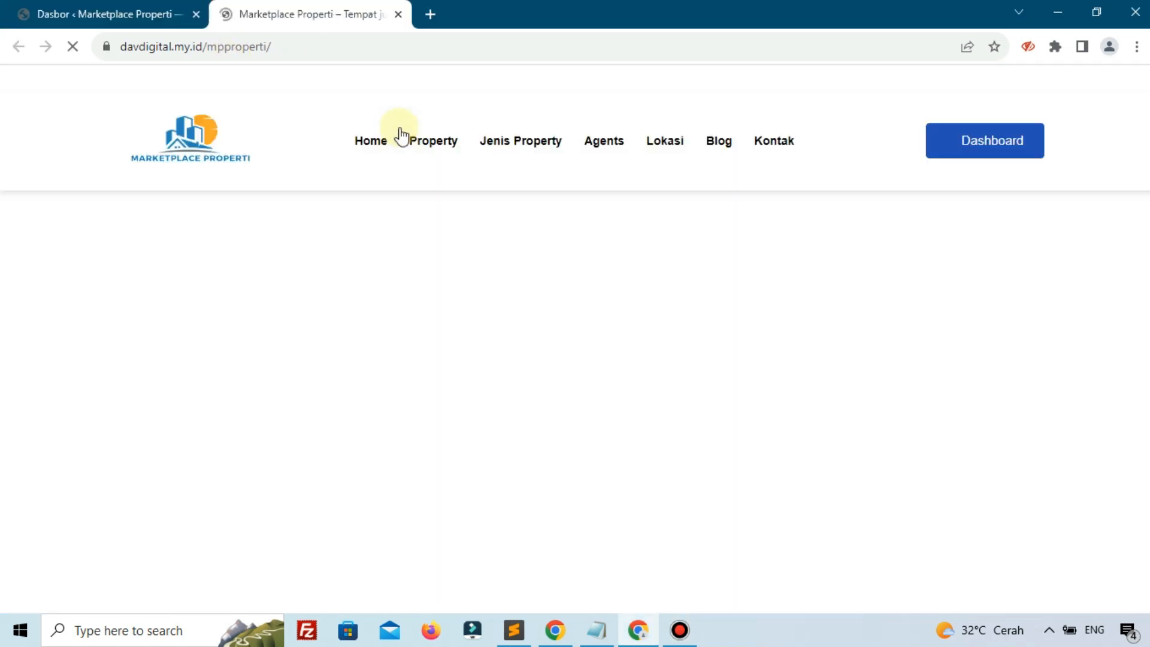
scroll(401, 131, down, 9)
scroll(406, 138, down, 15)
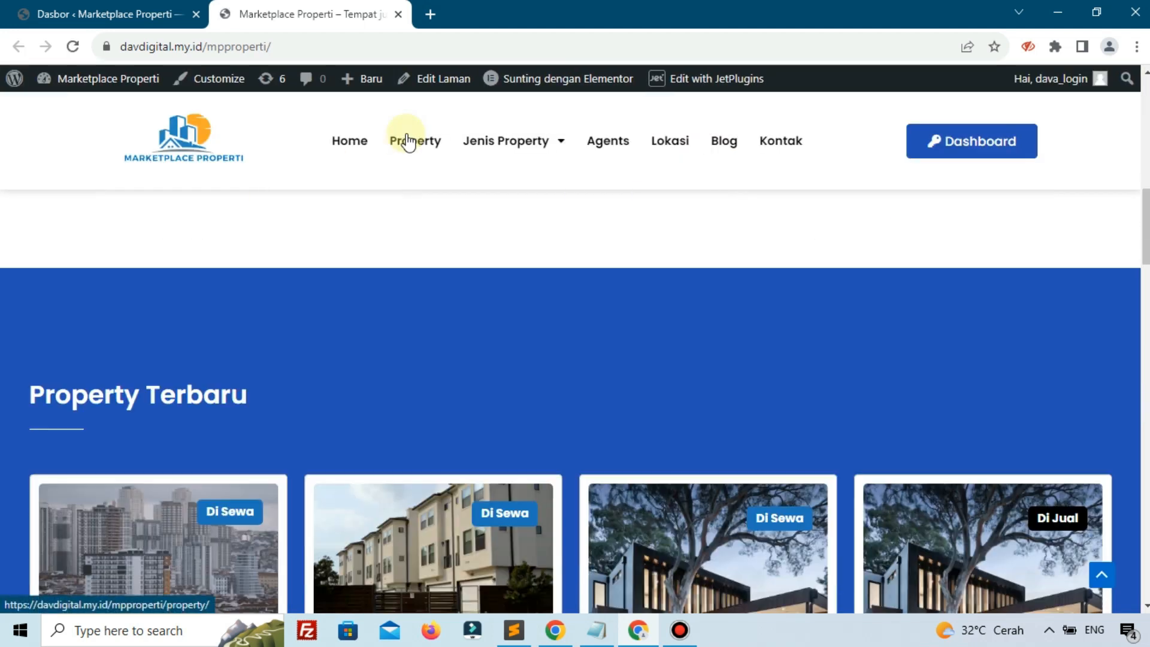
scroll(642, 328, up, 6)
scroll(642, 328, up, 2)
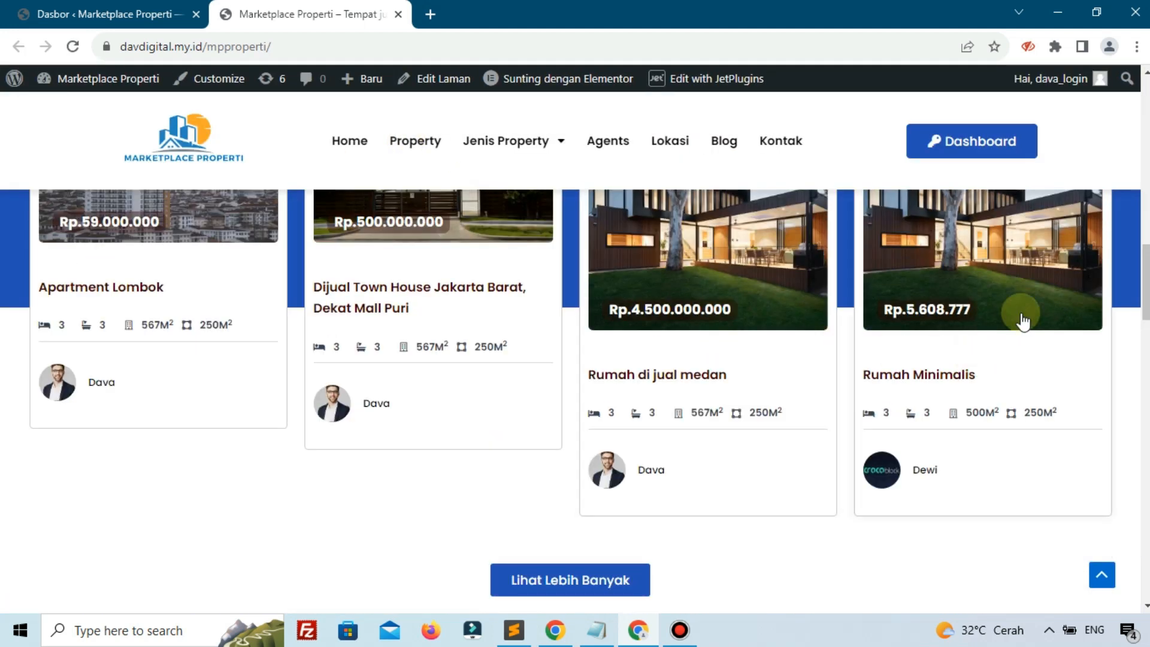
scroll(338, 391, up, 3)
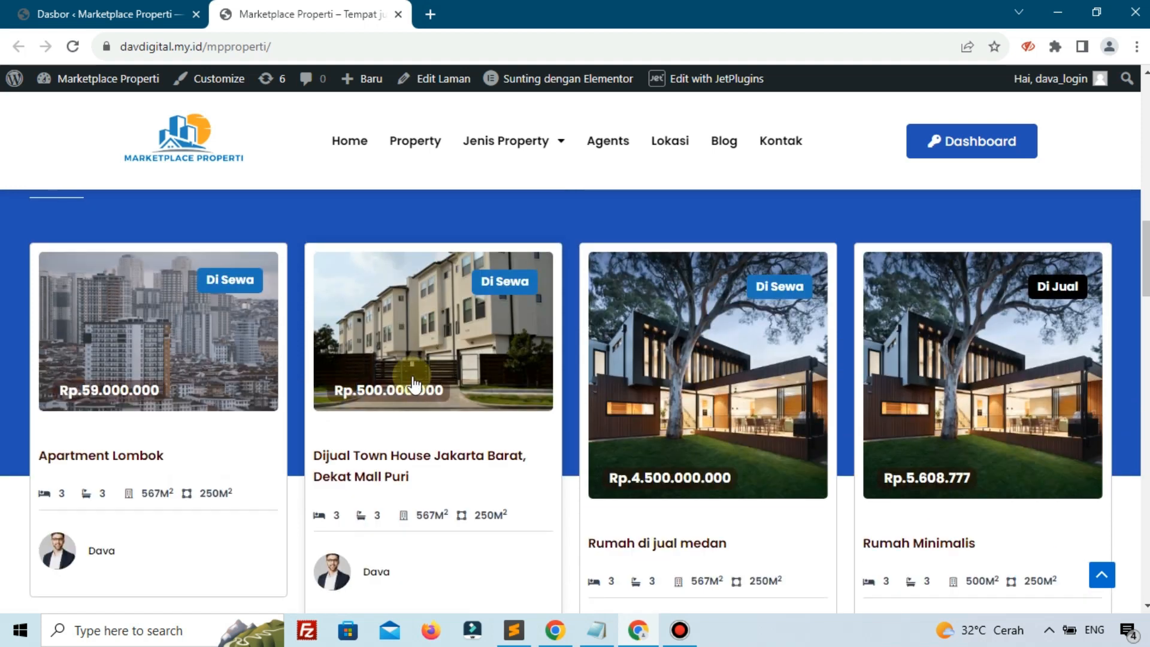
Back on the Dasbor, go to Sunting Profil from the account menu
click(161, 13)
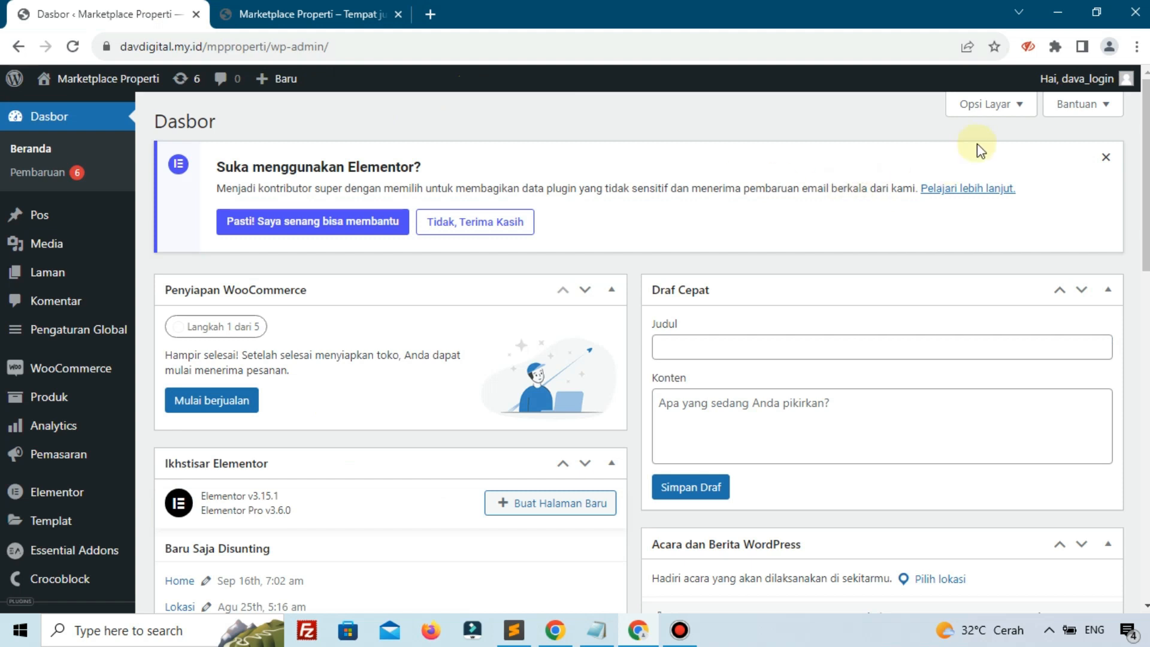
mouse_move(1089, 85)
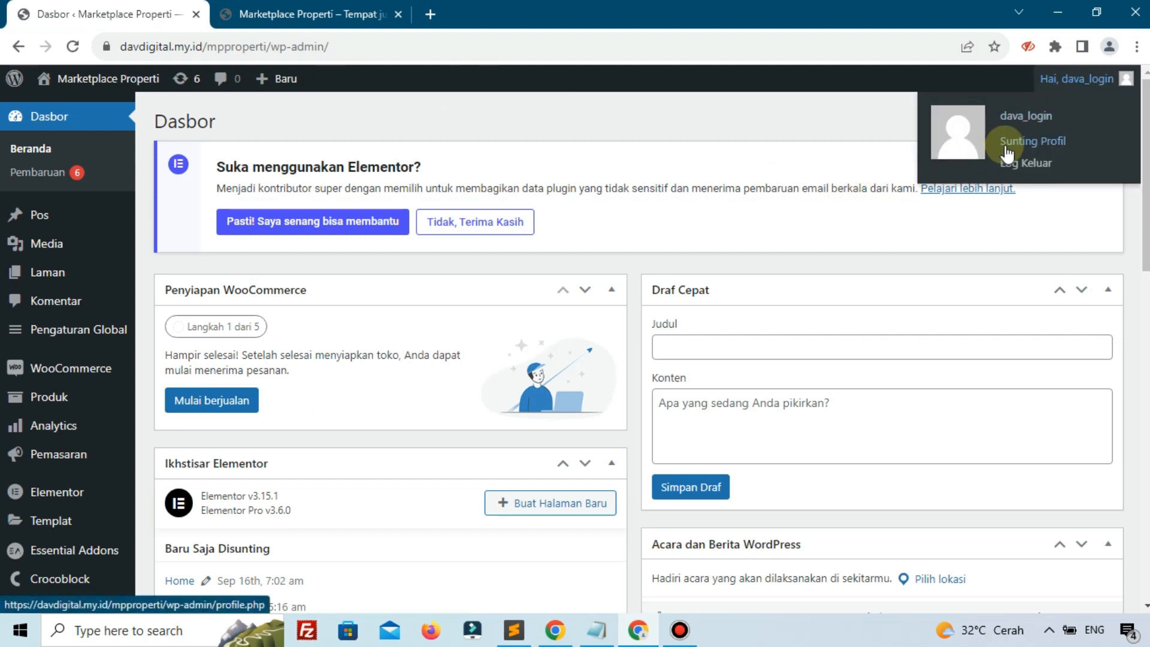
click(1010, 149)
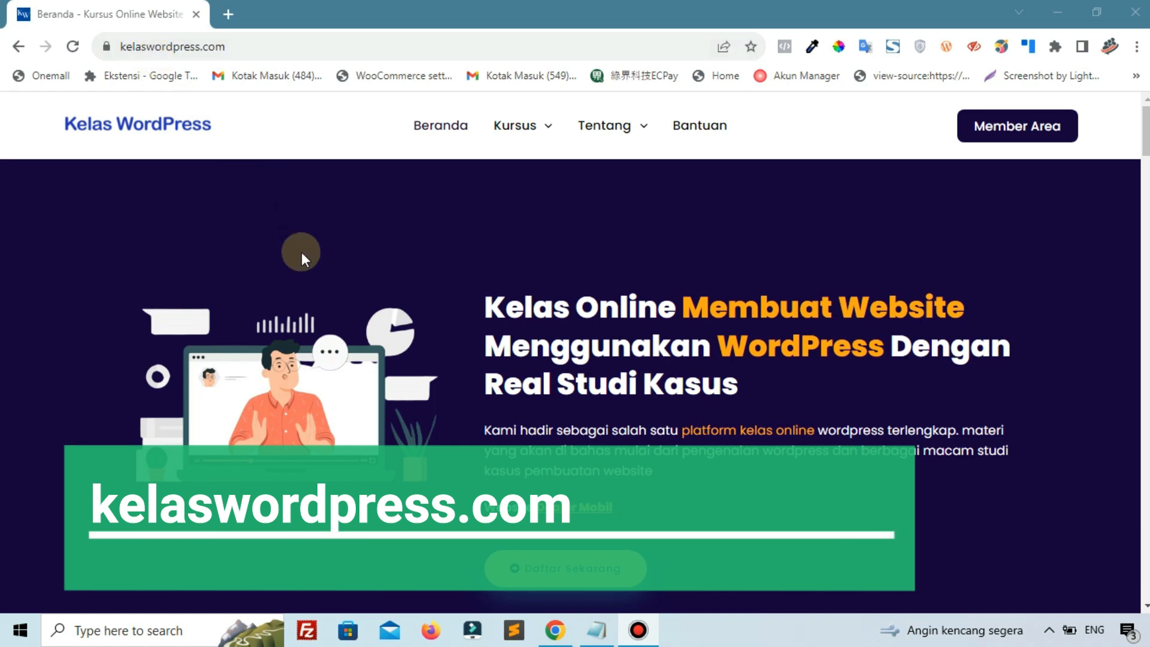
scroll(302, 260, down, 10)
scroll(302, 260, down, 15)
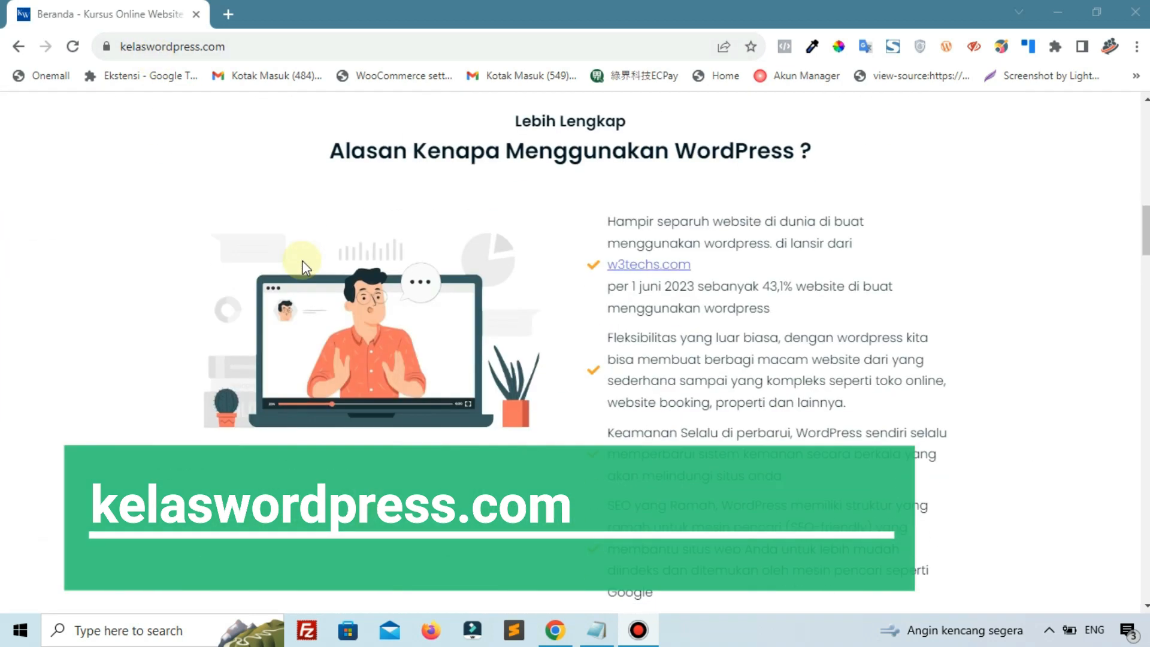
scroll(302, 267, down, 5)
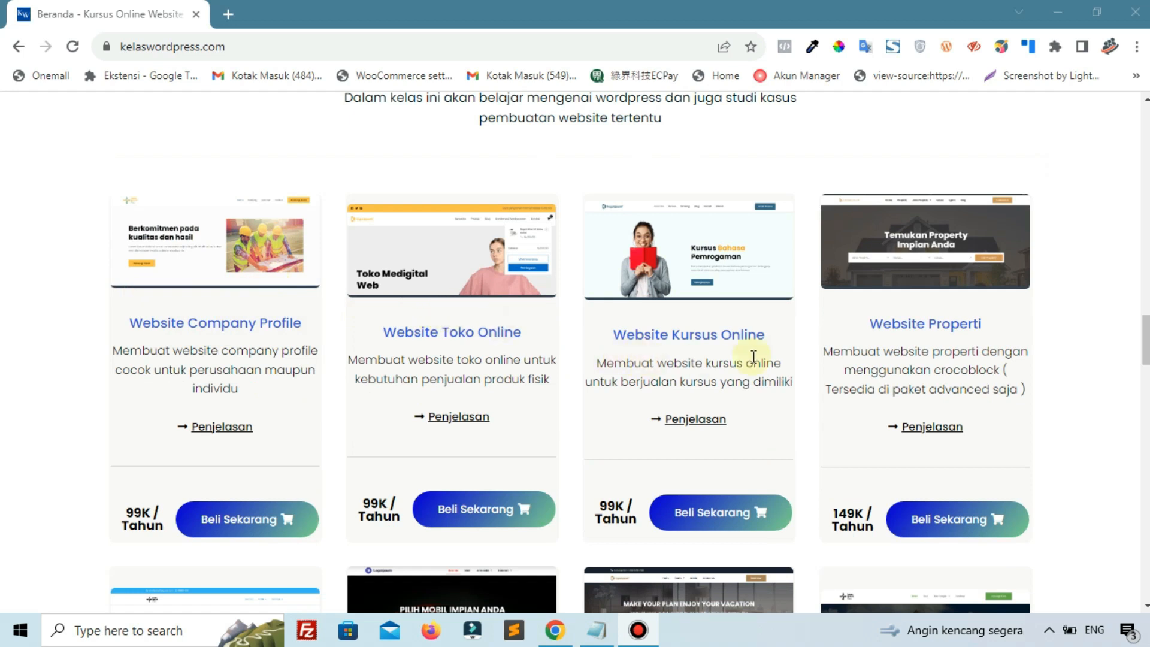
scroll(911, 321, down, 7)
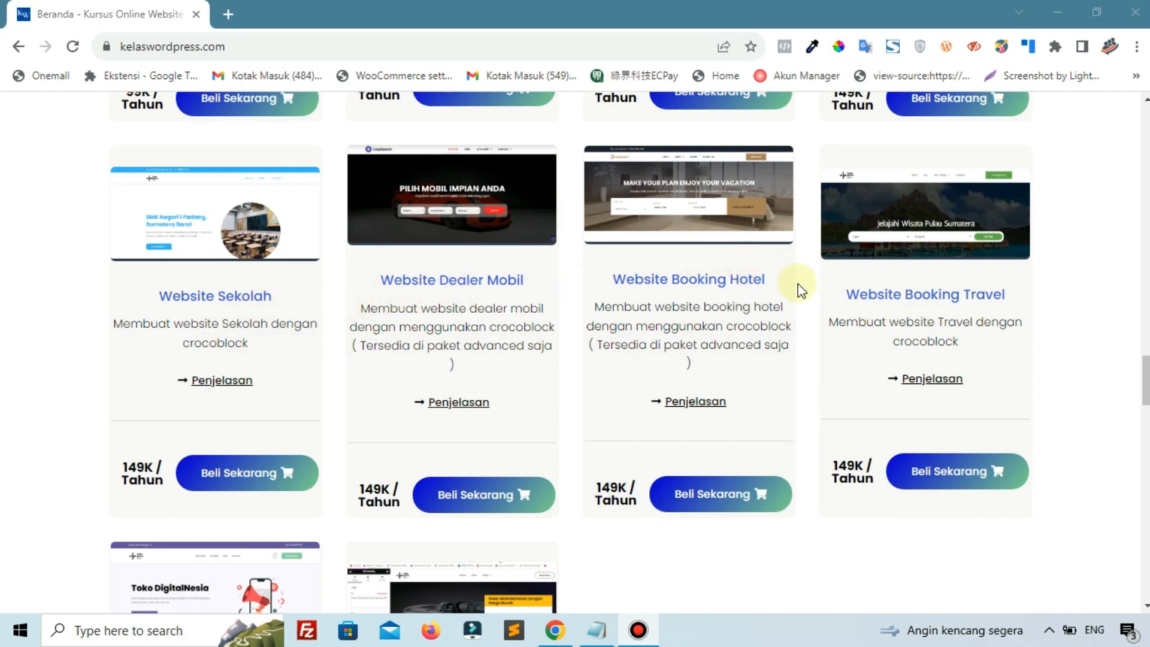
scroll(801, 312, down, 3)
scroll(726, 316, down, 3)
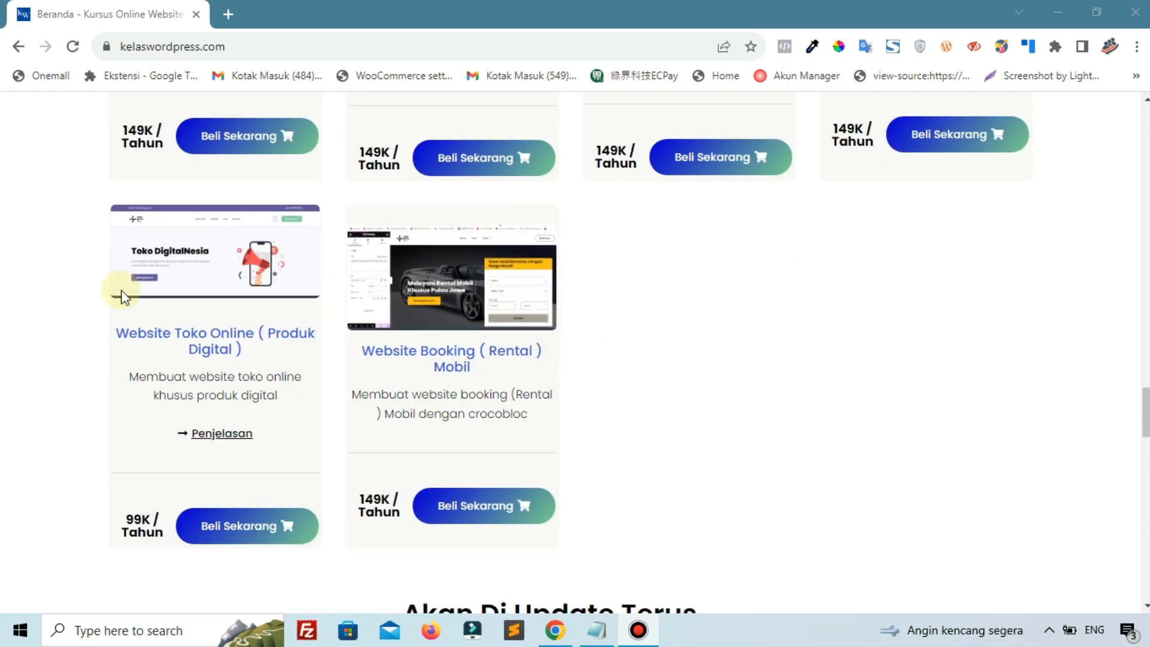
scroll(623, 279, down, 4)
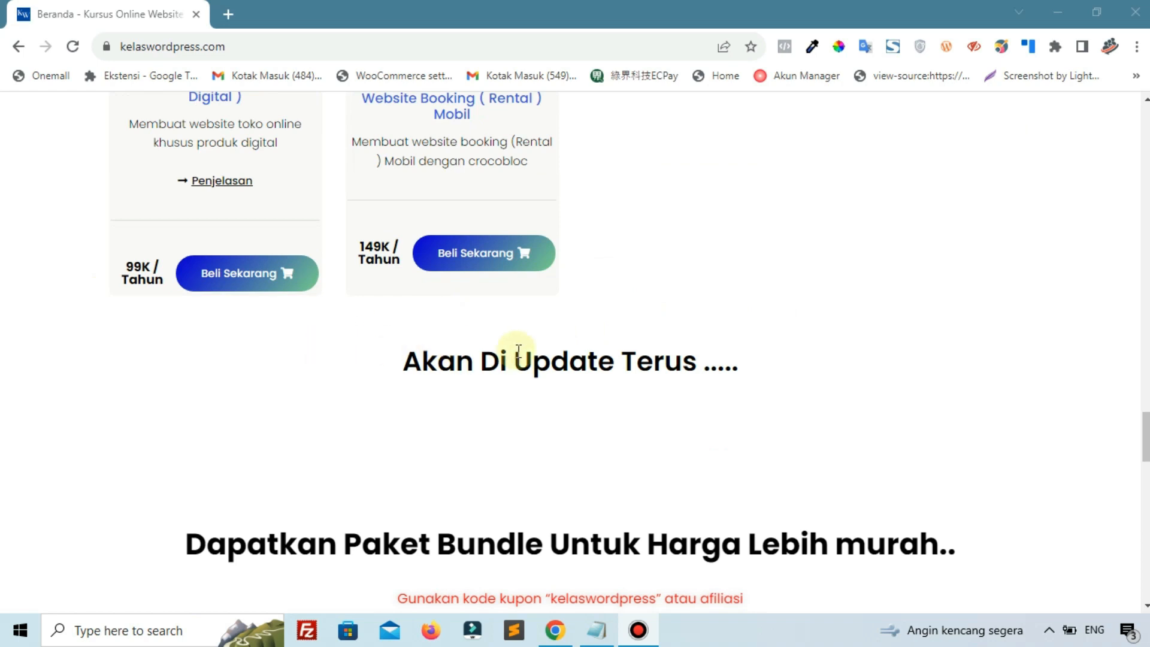
scroll(598, 333, down, 7)
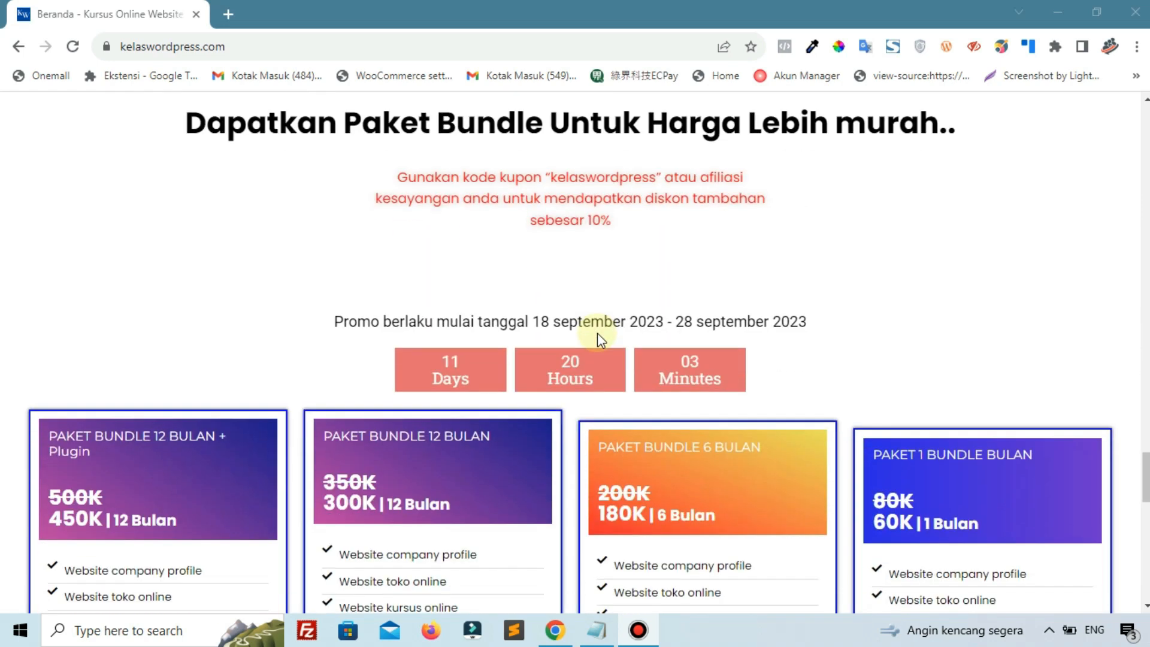
scroll(599, 340, down, 3)
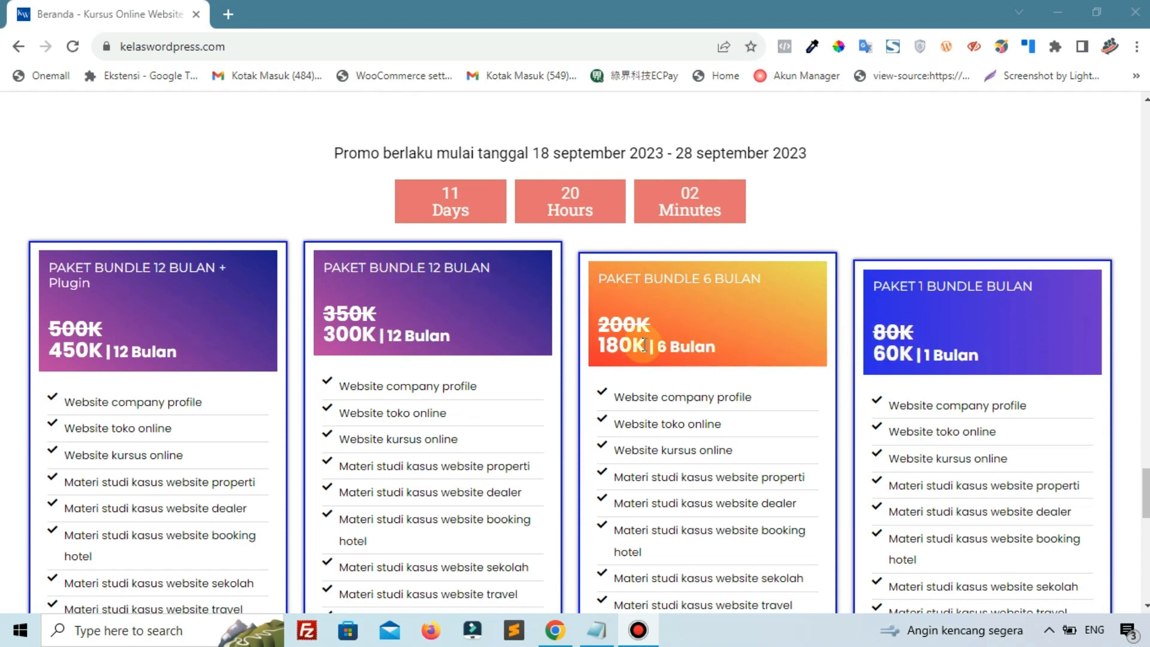
scroll(210, 356, down, 1)
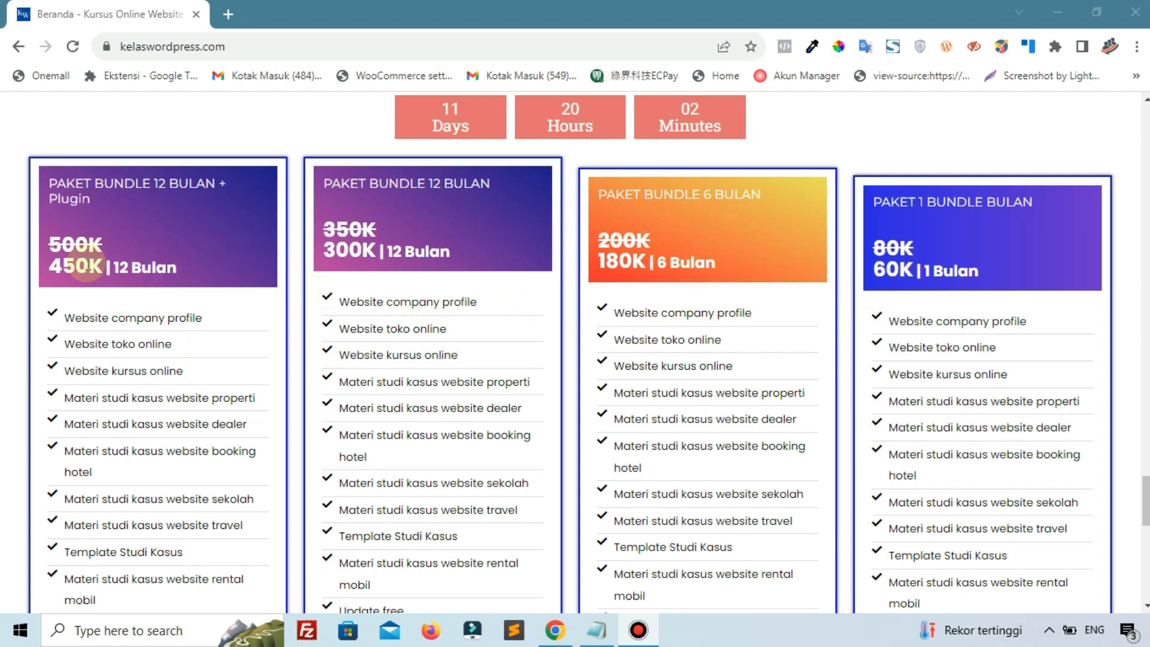
scroll(192, 308, up, 15)
scroll(192, 311, up, 15)
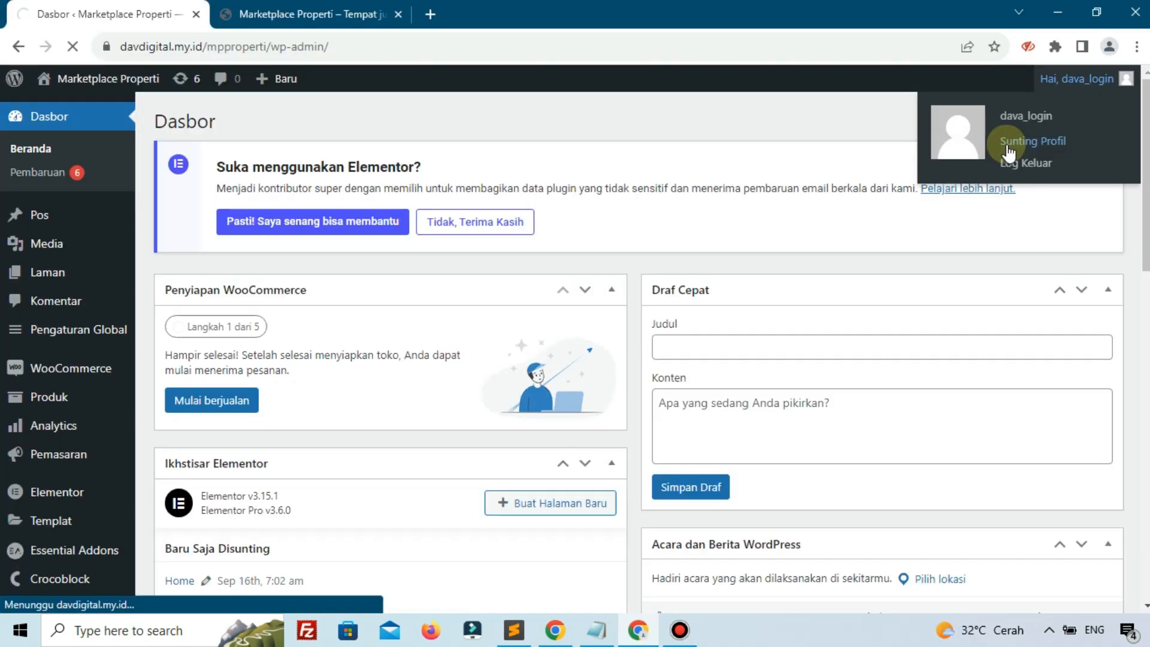
Open Sunting Profil, scroll to the User info panel and select the current Phone value
click(997, 140)
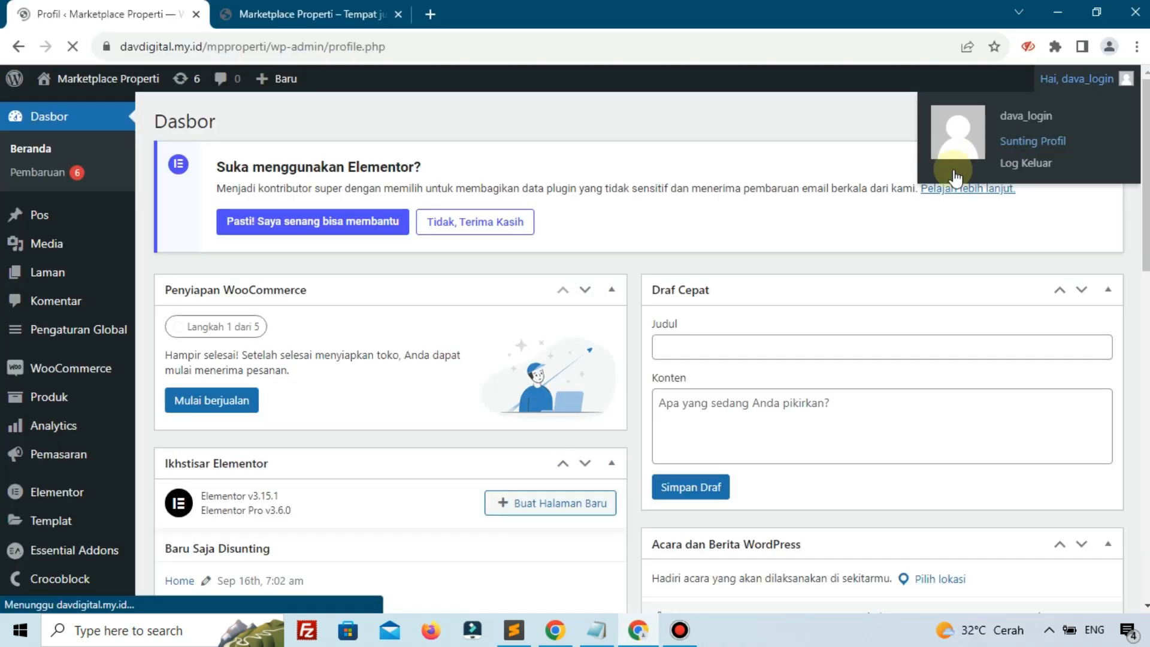
scroll(435, 306, down, 10)
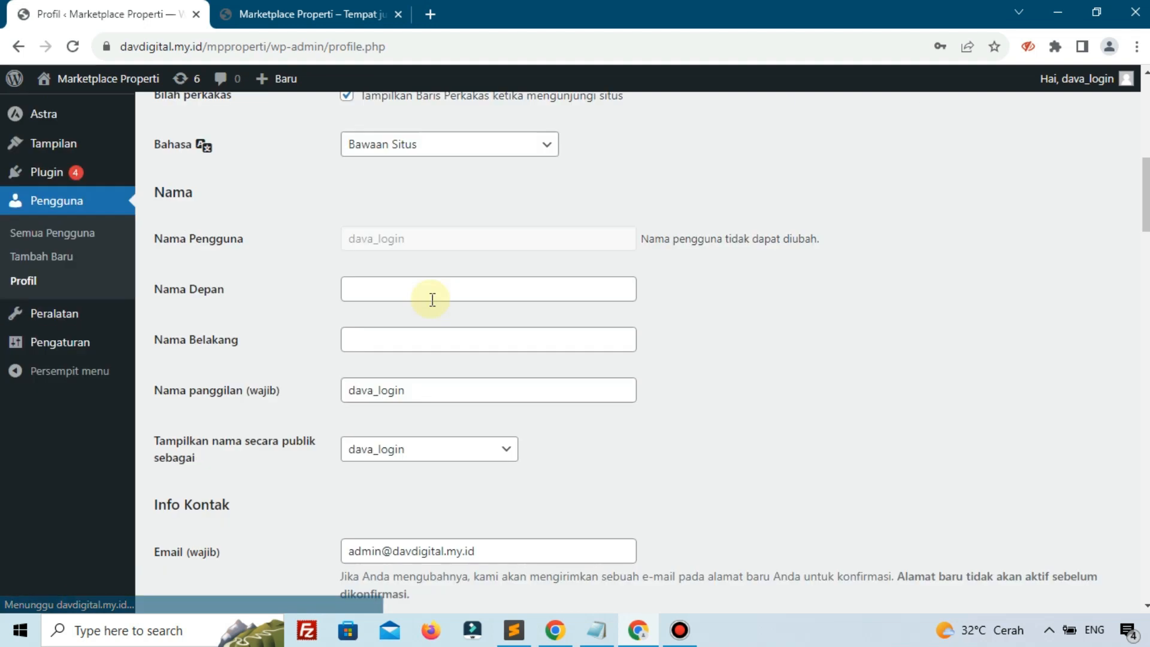
scroll(433, 299, down, 15)
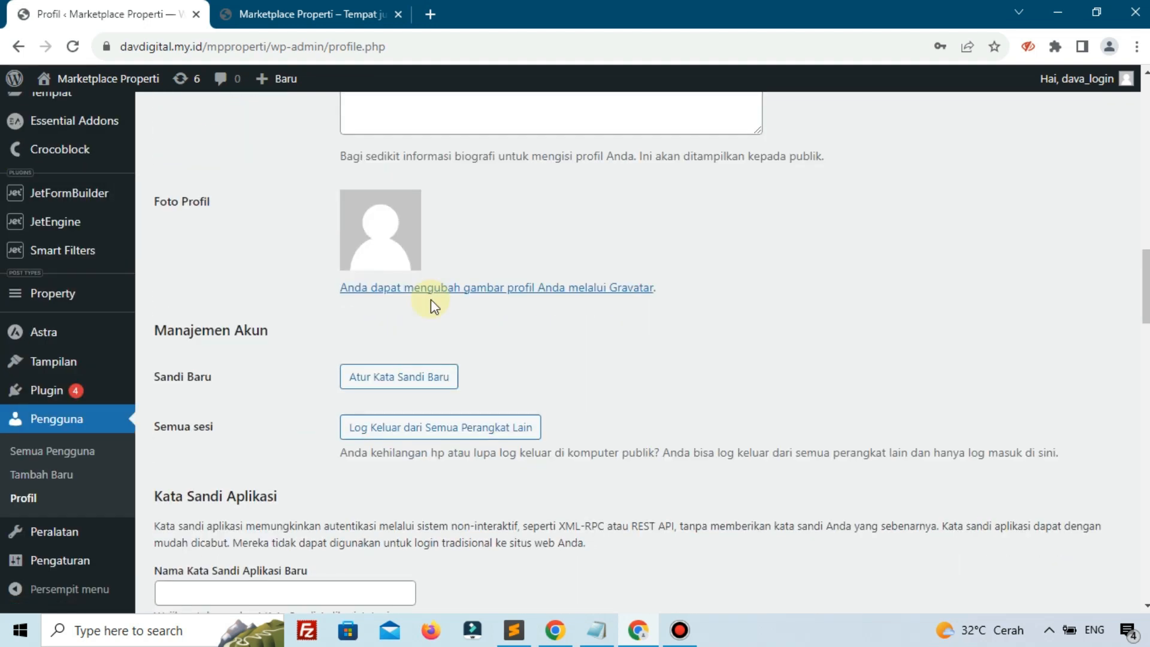
scroll(430, 300, down, 18)
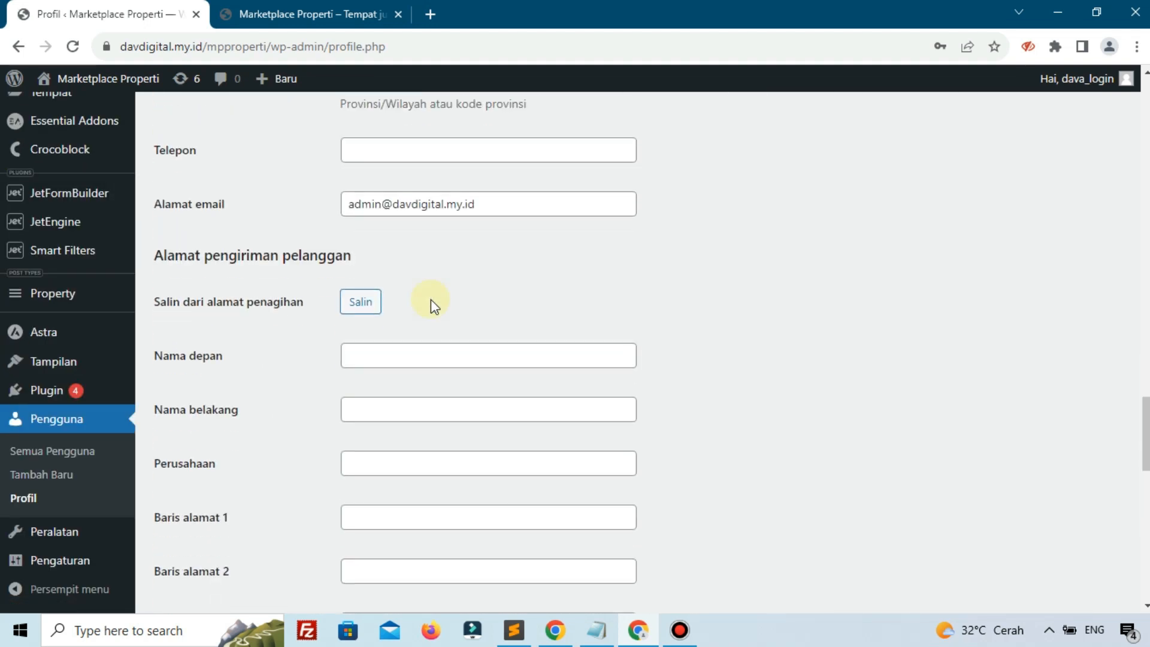
scroll(430, 299, down, 1)
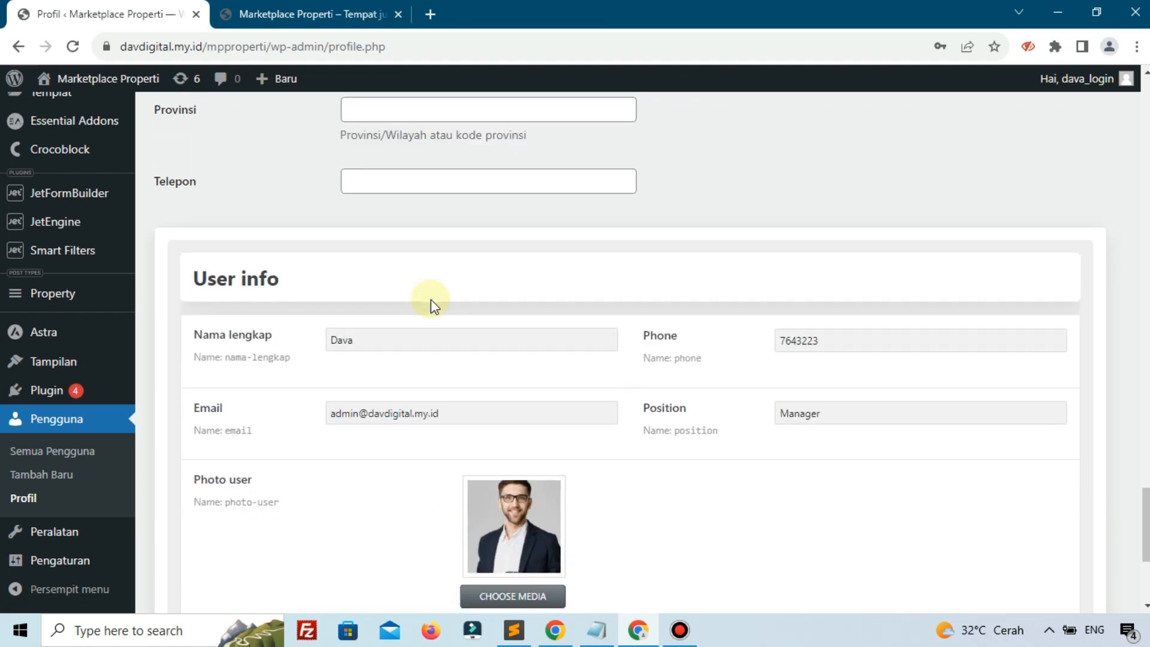
click(807, 342)
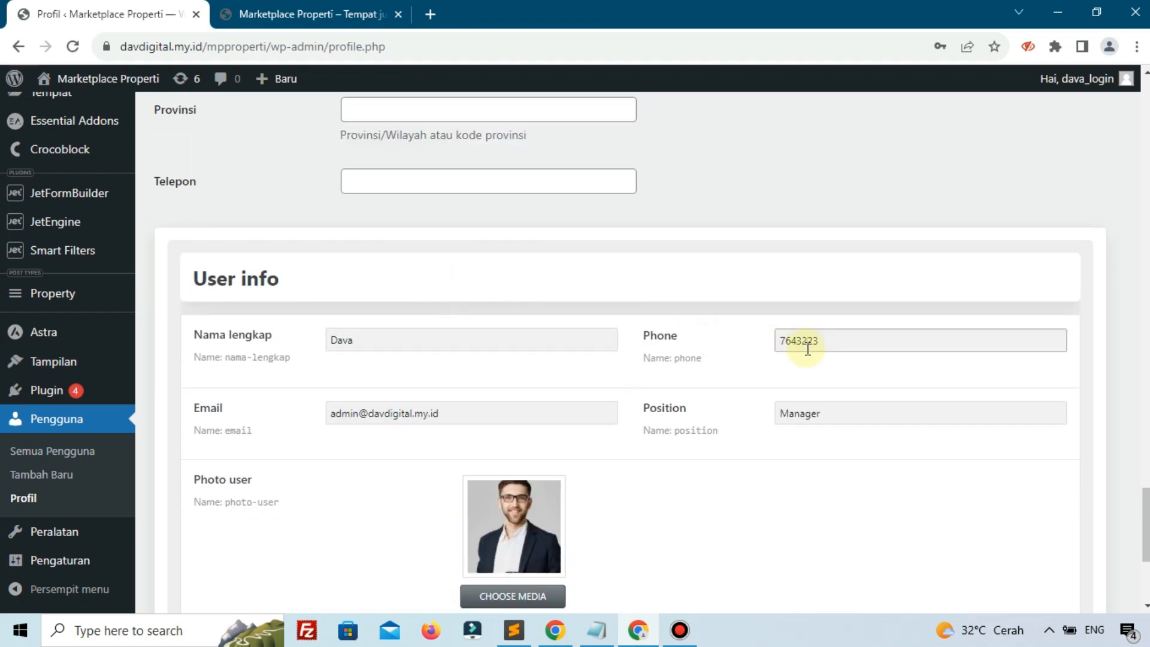
double_click(807, 345)
On the Marketplace Properti site, go to Dashboard > User Settings and focus the Phone field
click(335, 2)
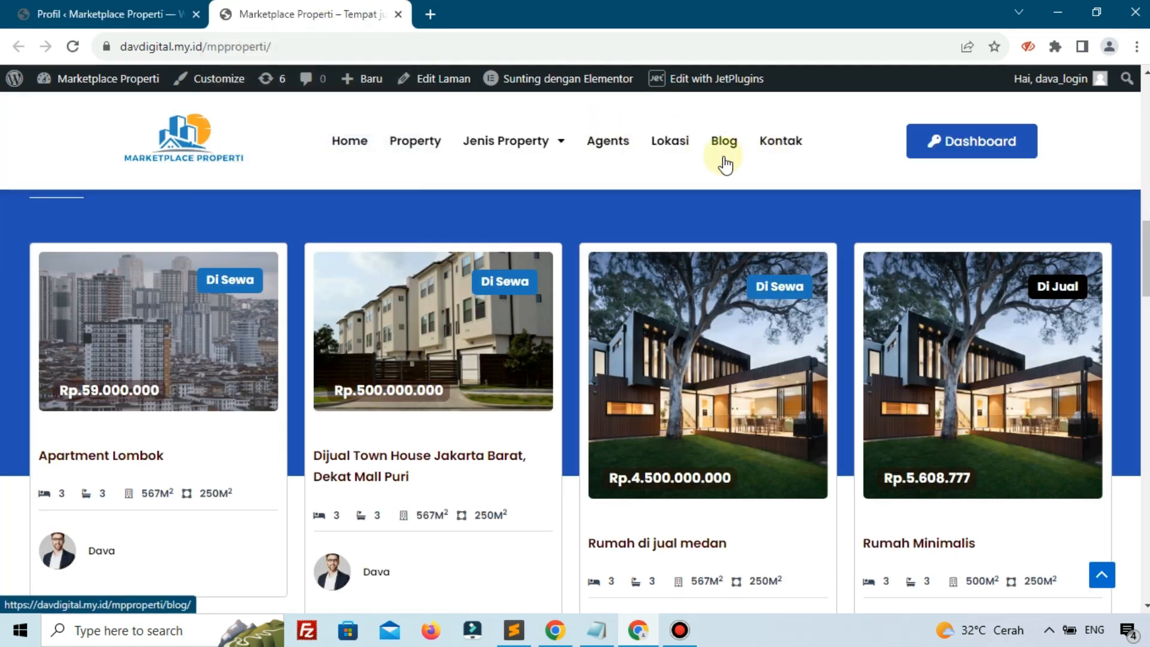
click(940, 158)
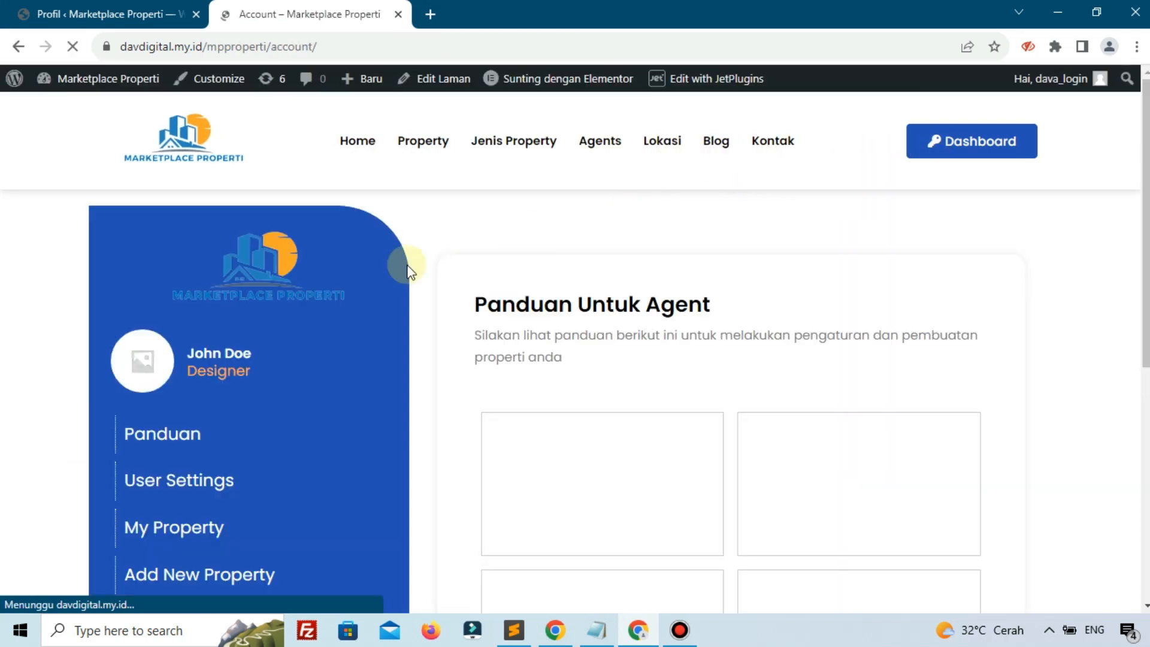
scroll(340, 320, down, 3)
scroll(340, 320, down, 2)
click(167, 237)
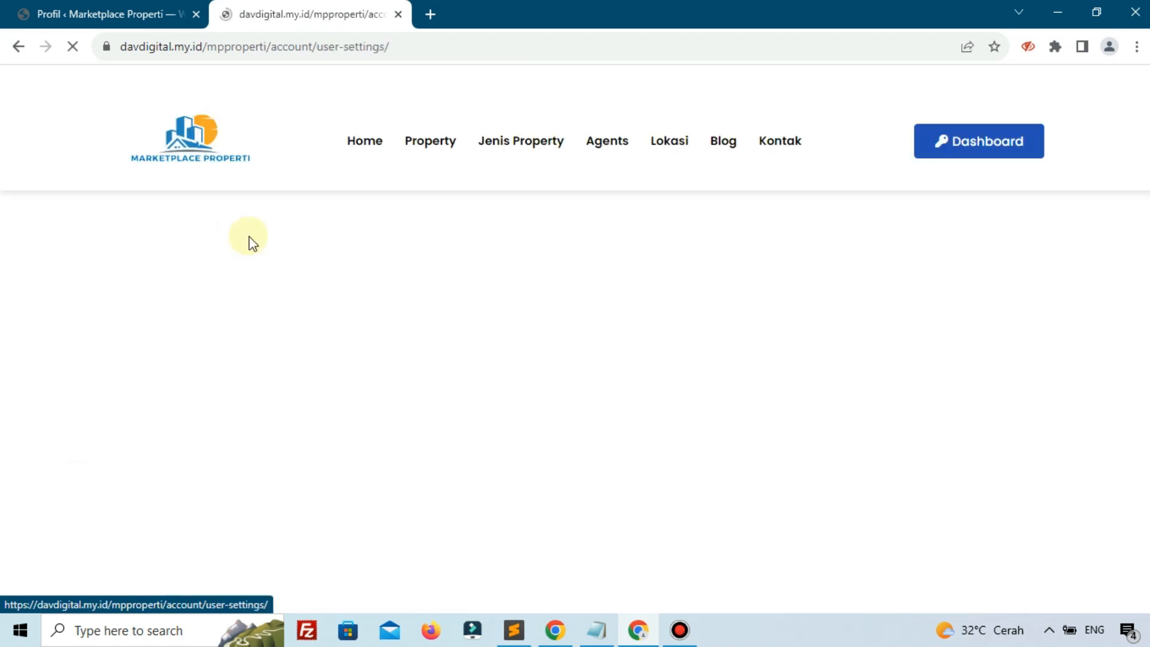
scroll(516, 269, down, 1)
scroll(585, 326, down, 5)
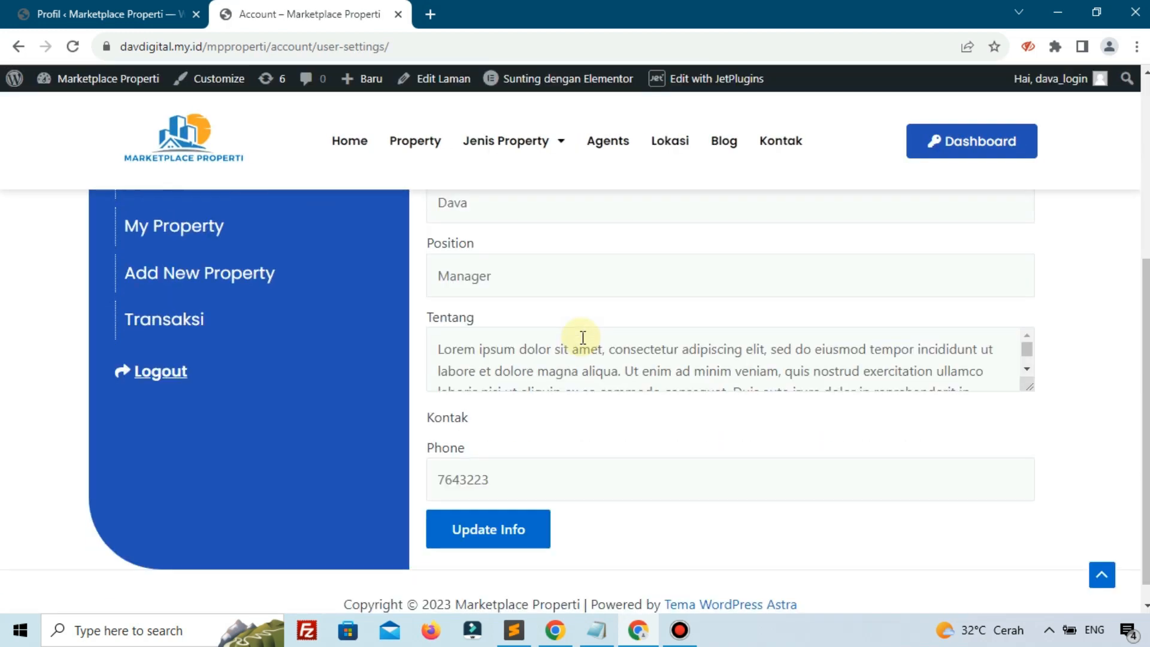
click(437, 457)
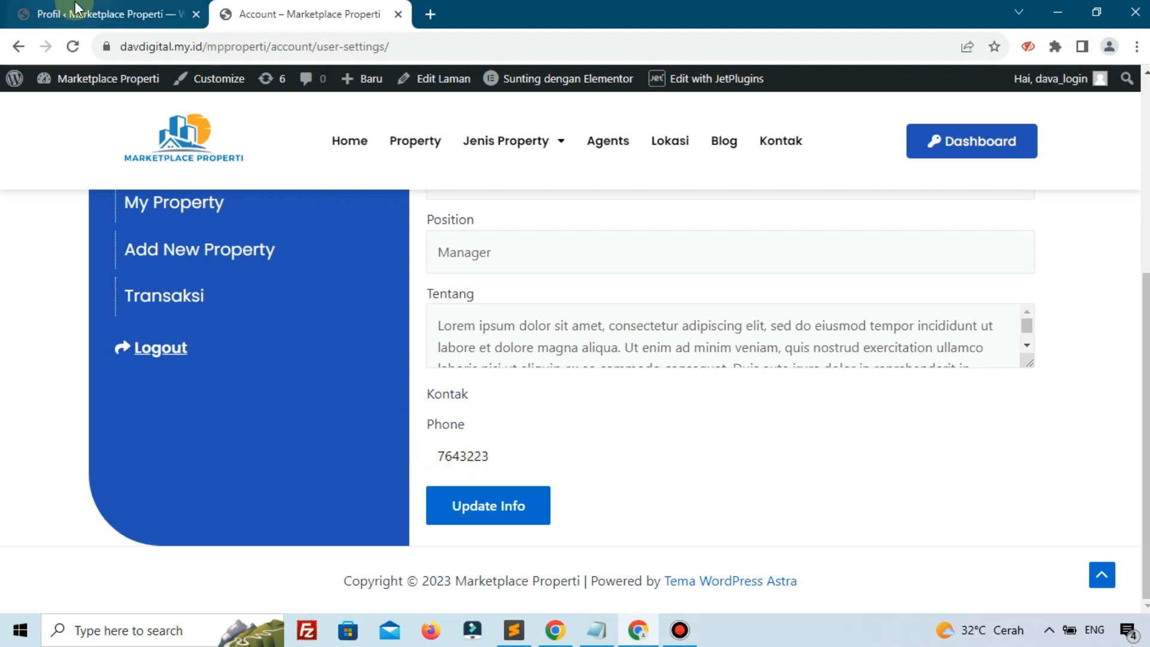
Replace the phone number with one starting with 62 and save it via Update Info
scroll(593, 465, up, 5)
scroll(593, 466, down, 5)
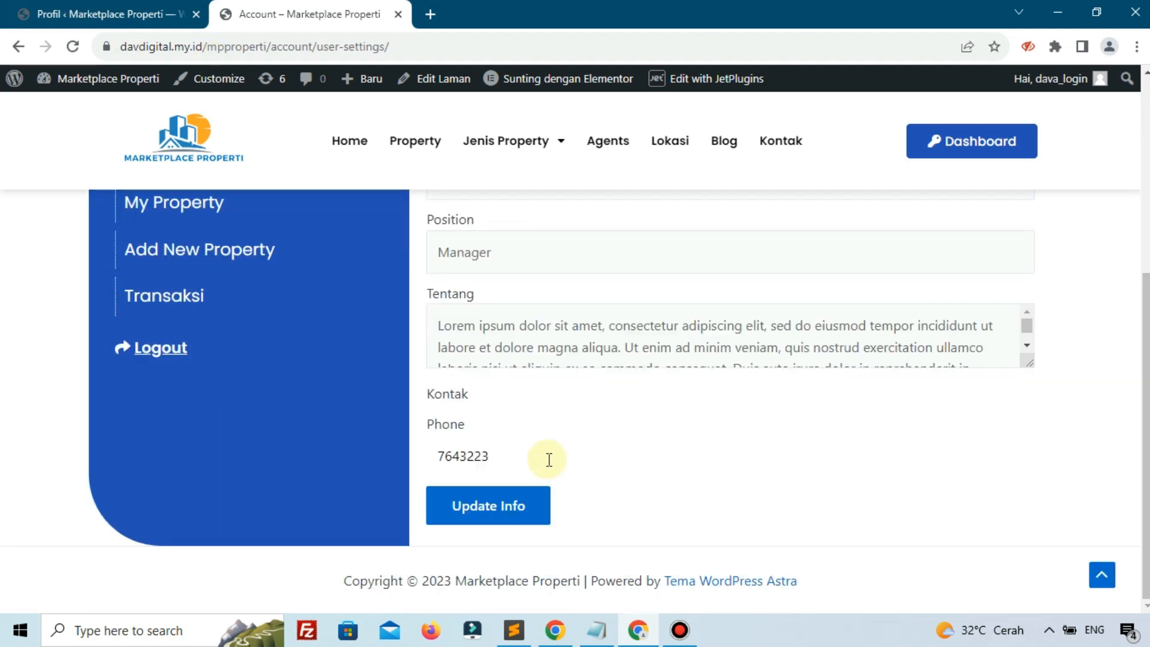
double_click(533, 449)
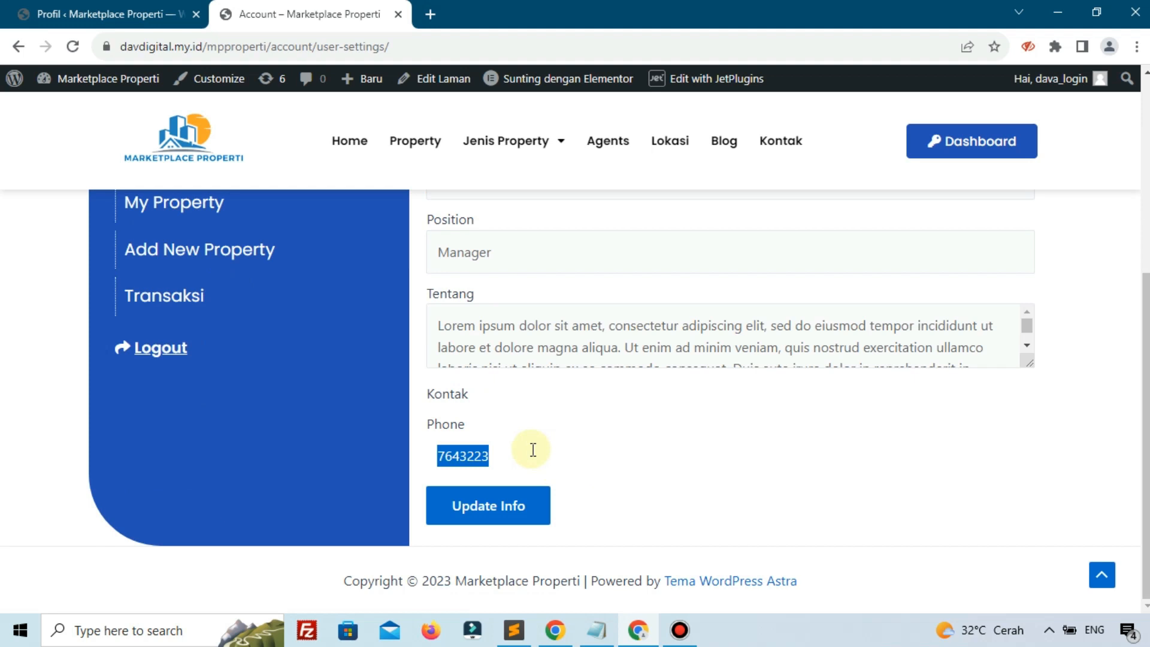
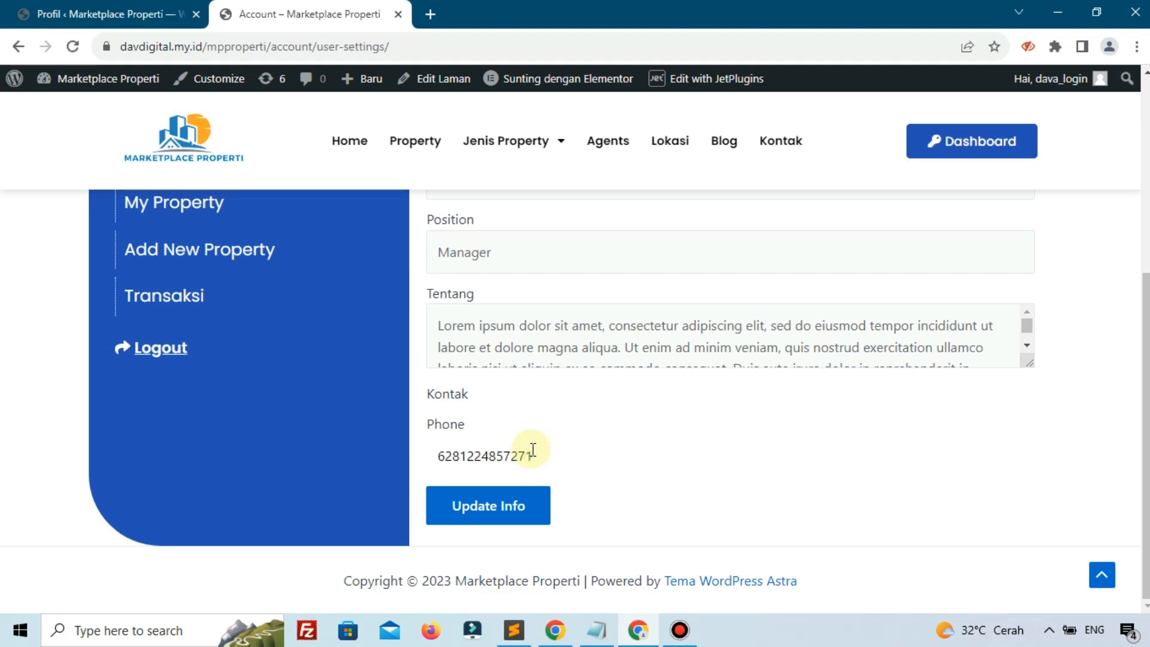
click(483, 507)
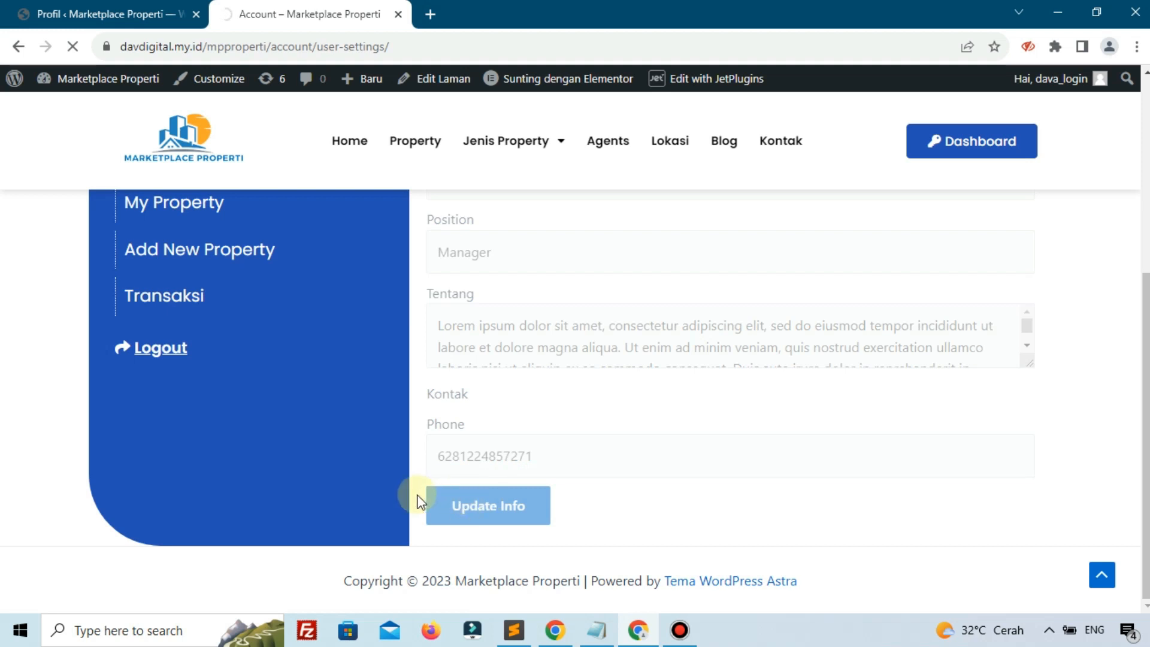
scroll(371, 273, down, 4)
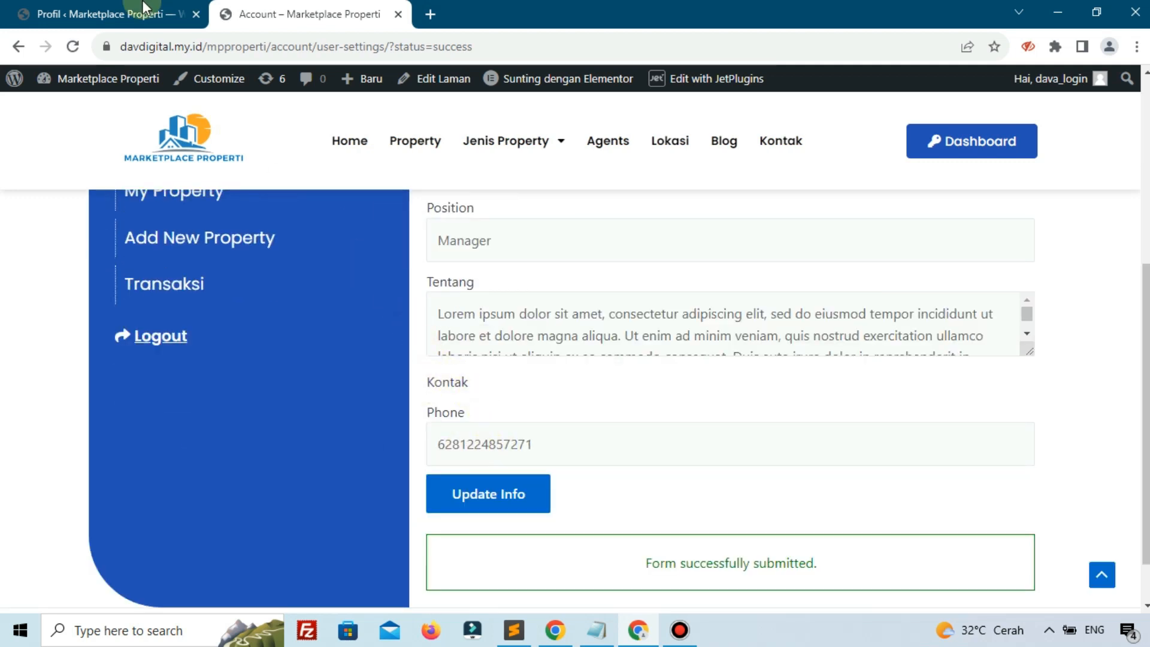
click(89, 23)
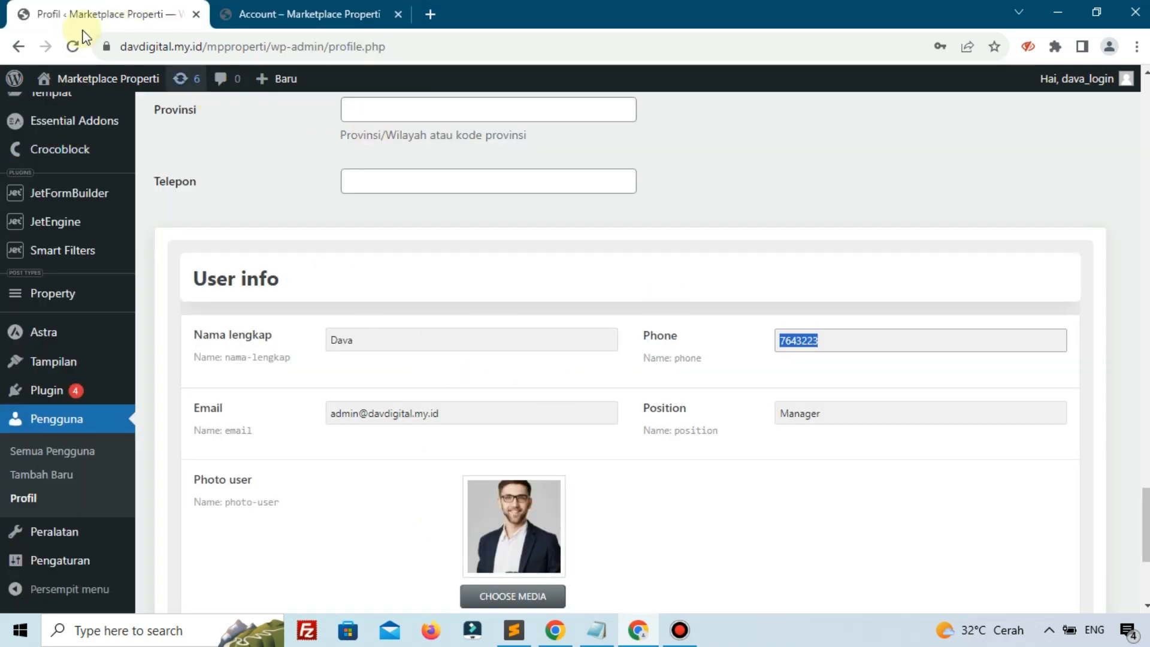
Reload the admin profile to confirm the new phone number, then return to Account settings
click(73, 47)
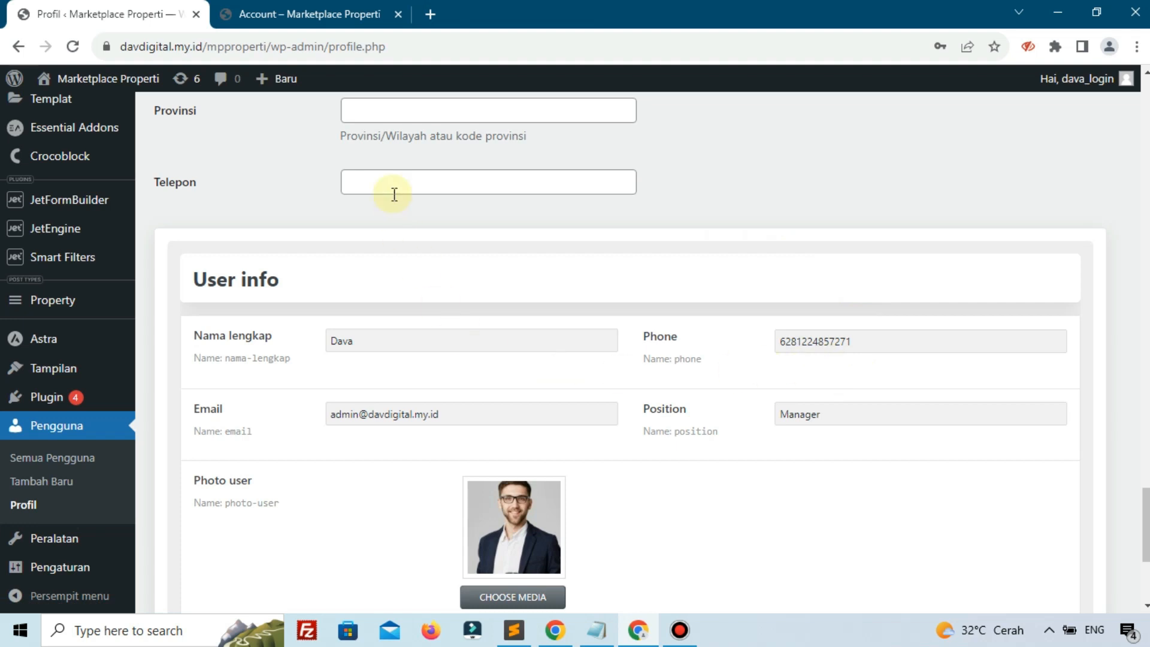
click(301, 13)
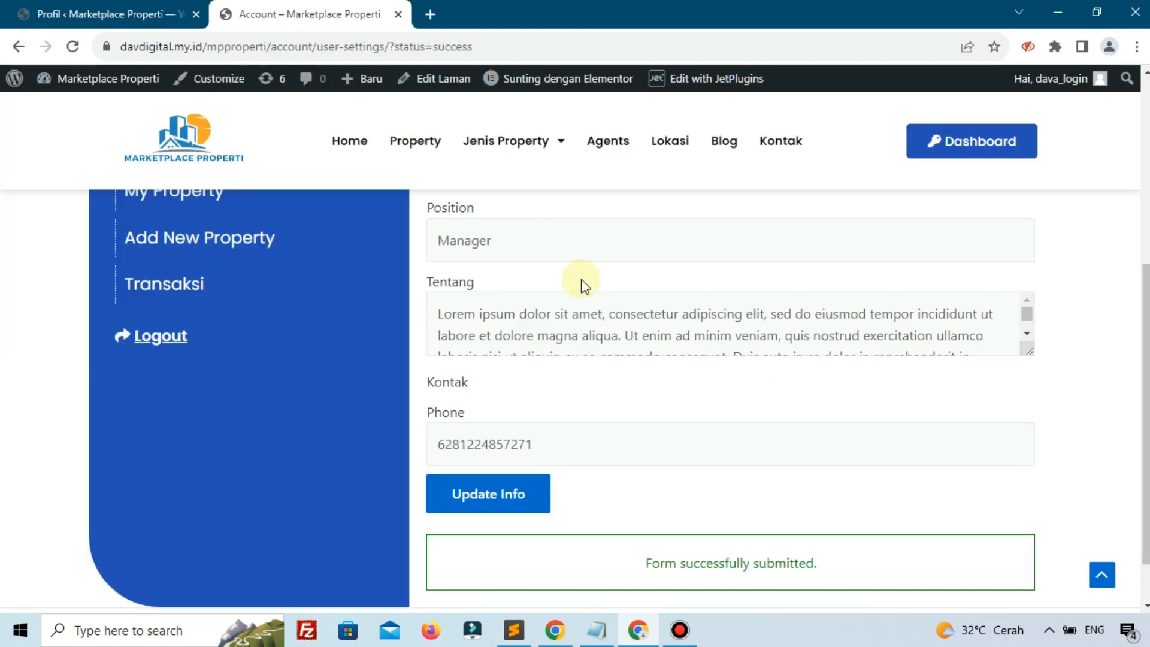
scroll(581, 285, up, 5)
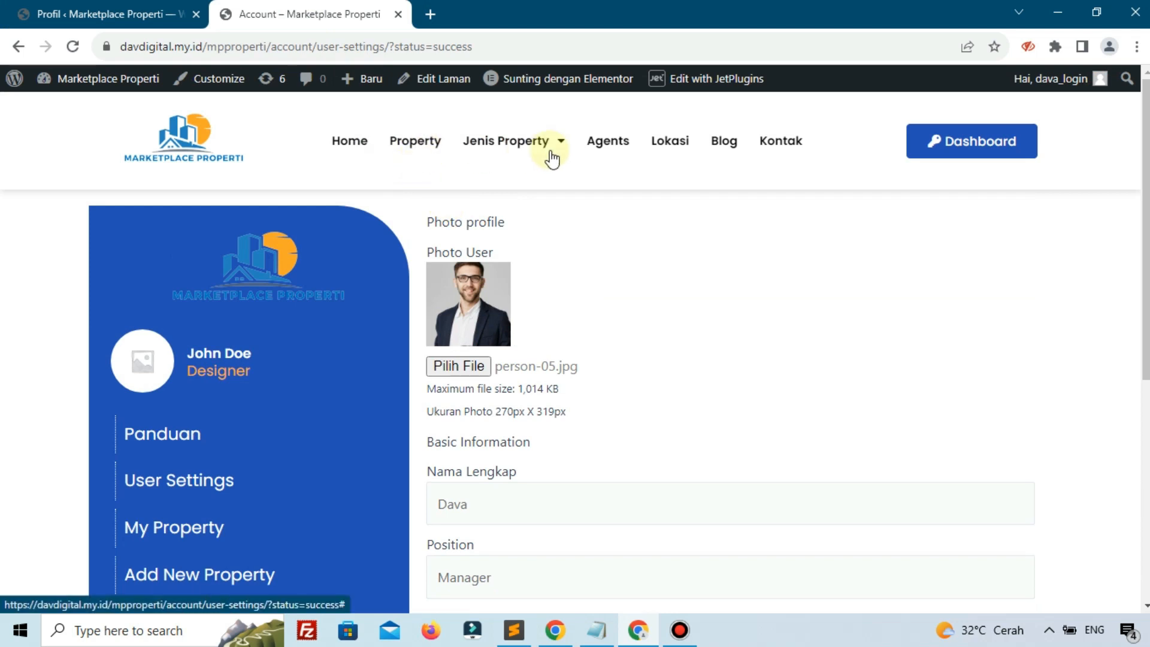
scroll(595, 228, down, 1)
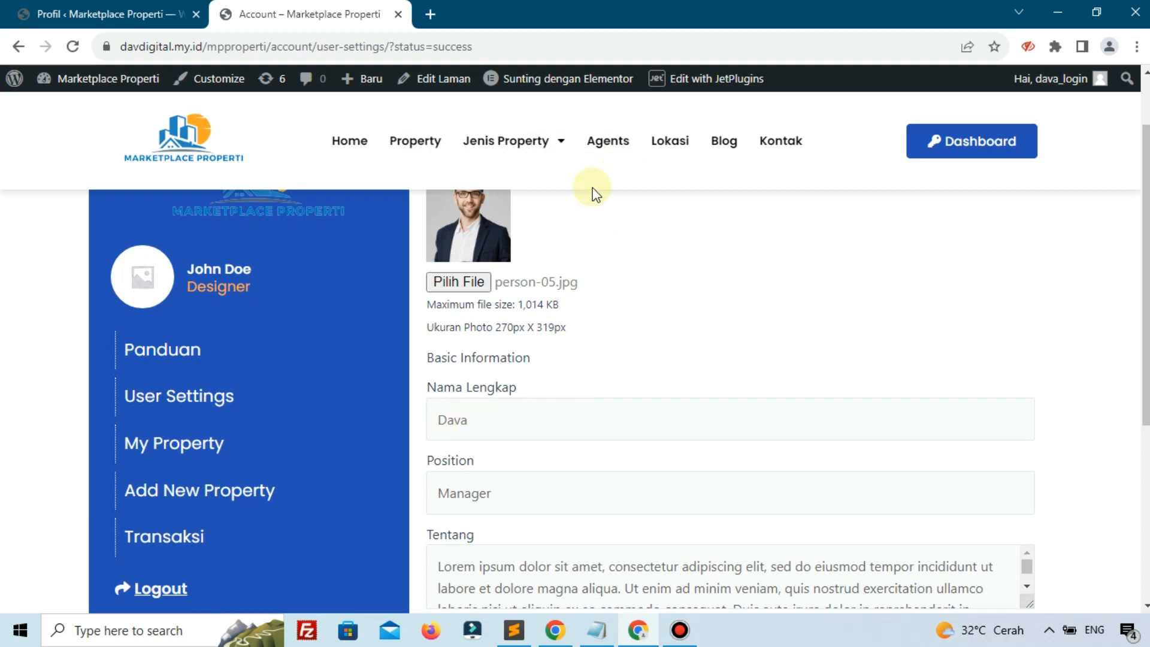
Browse from Agents to the agent's detail page, then the Property listings, and back to Home
click(600, 148)
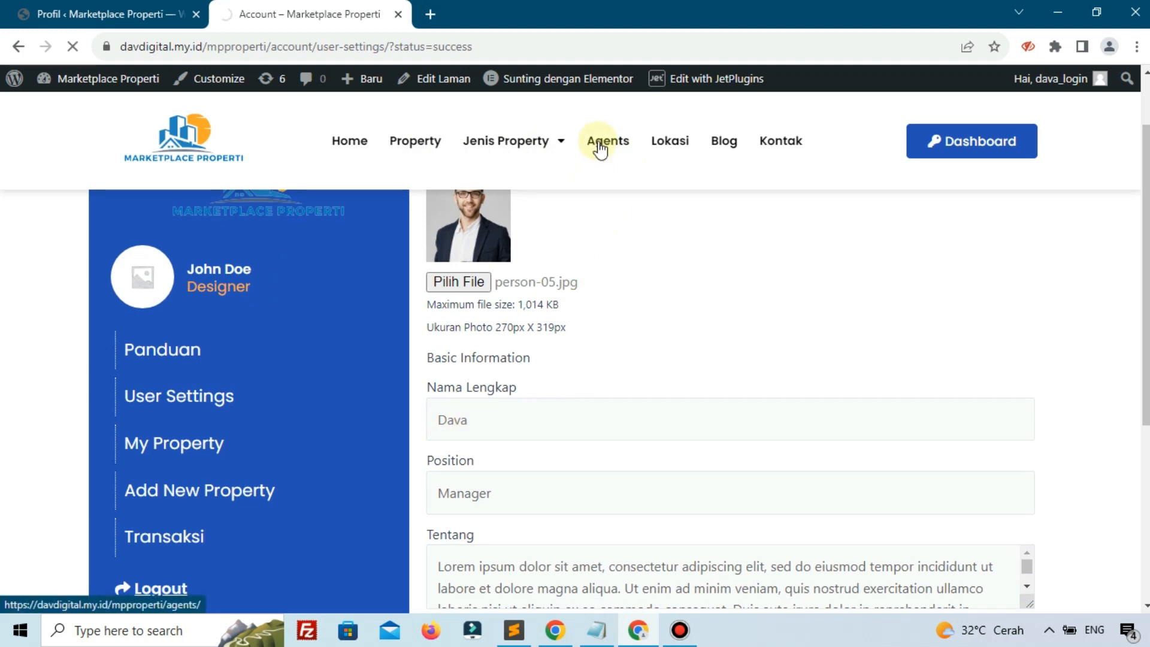
scroll(599, 148, down, 5)
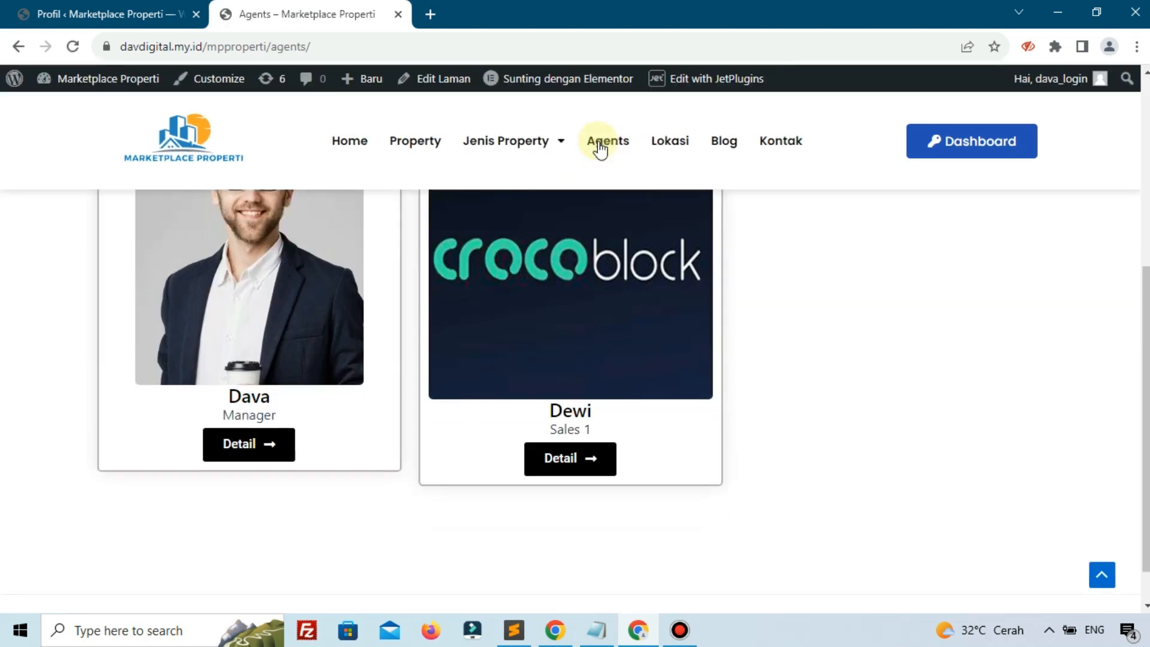
click(260, 454)
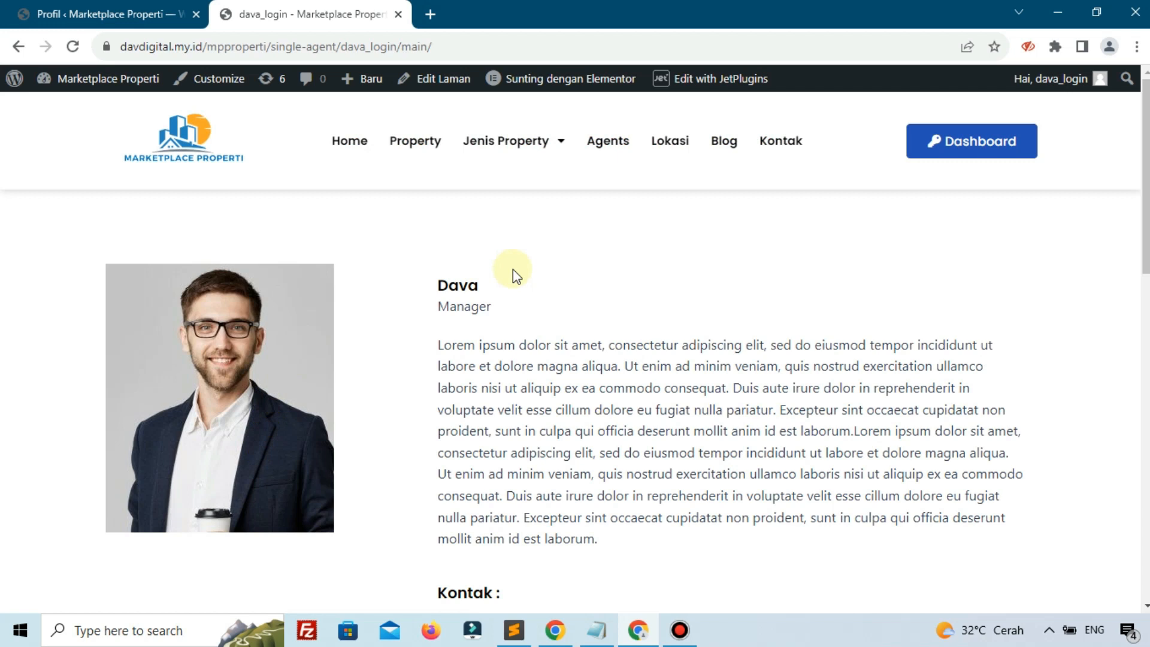
scroll(513, 269, down, 10)
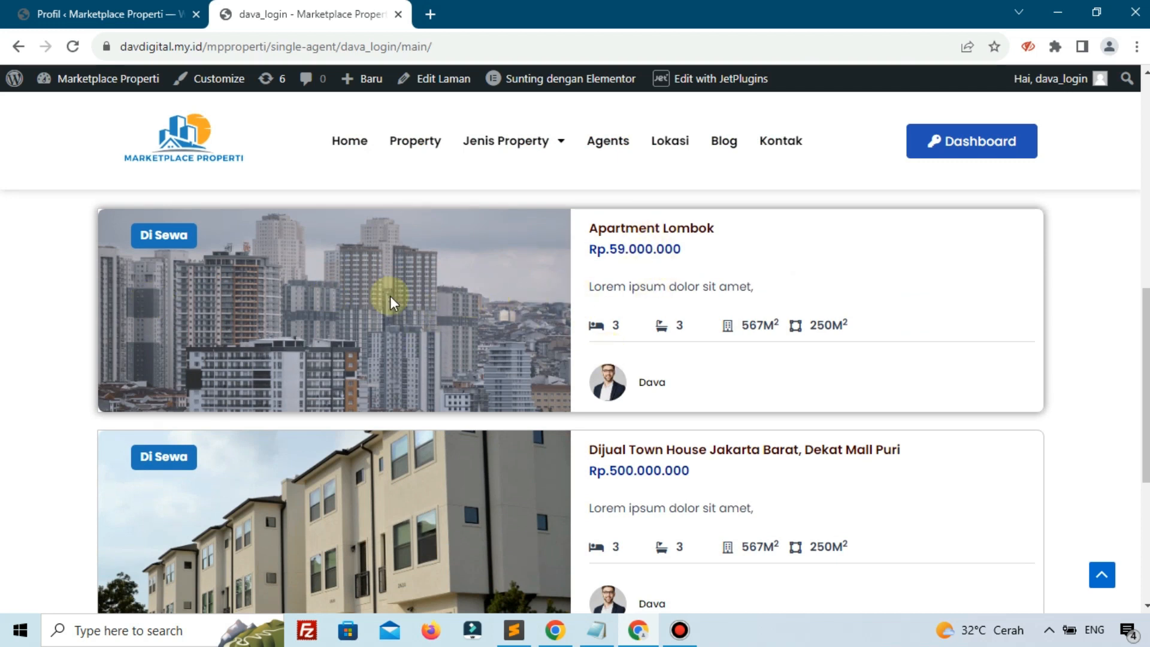
click(411, 153)
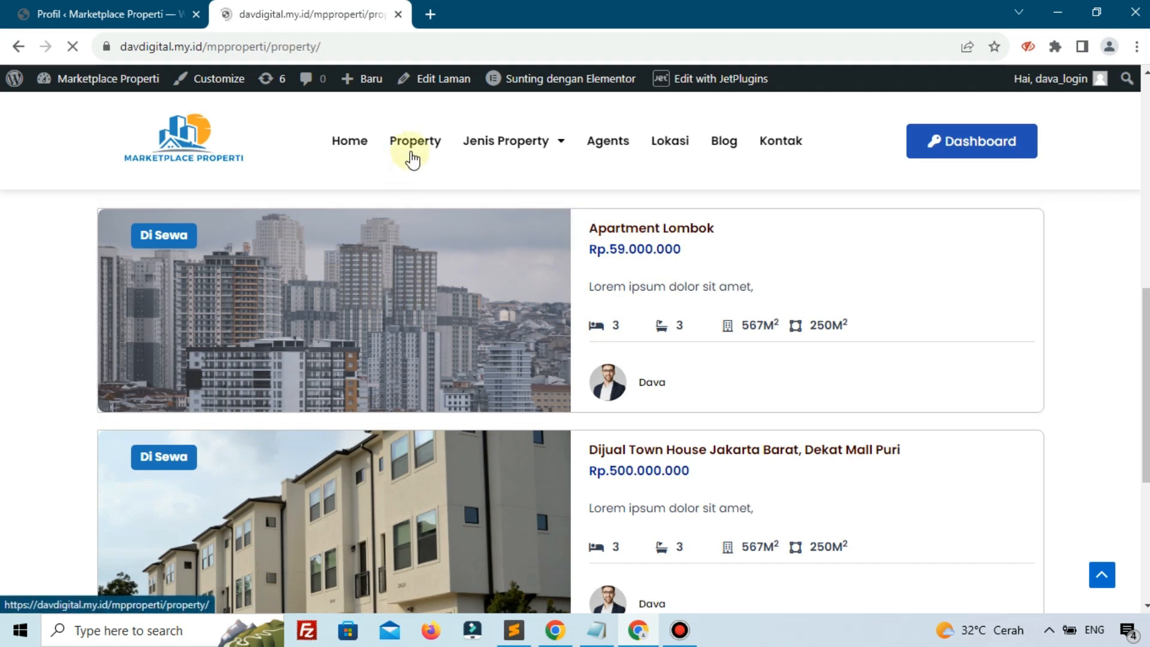
scroll(419, 167, down, 5)
scroll(652, 267, up, 4)
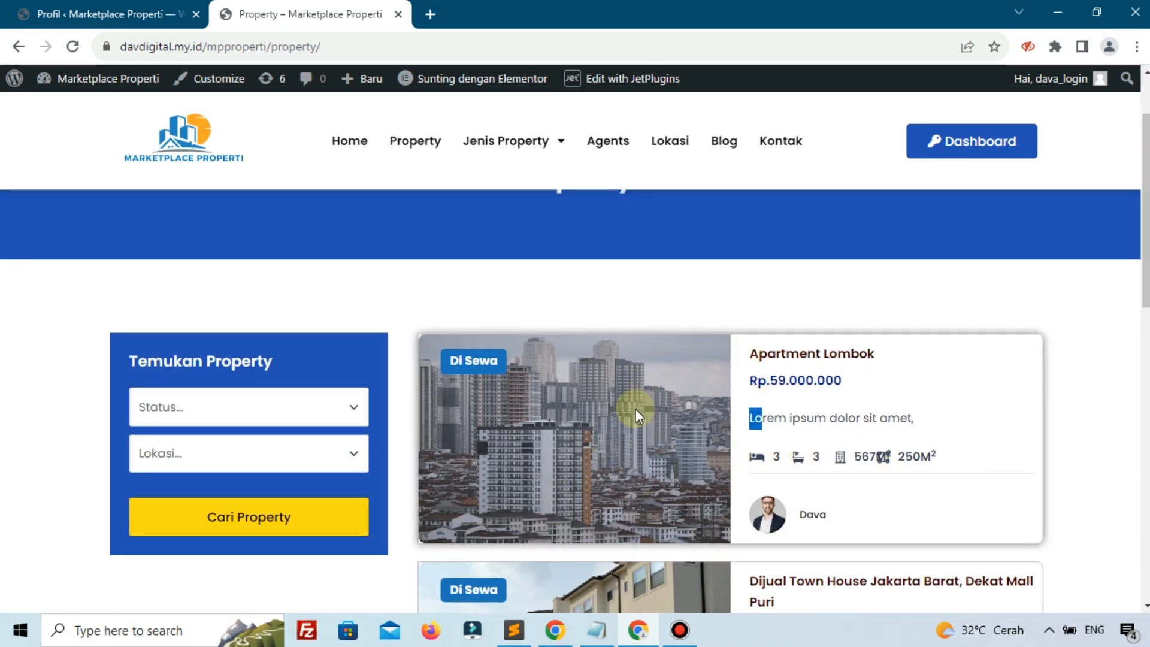
click(346, 146)
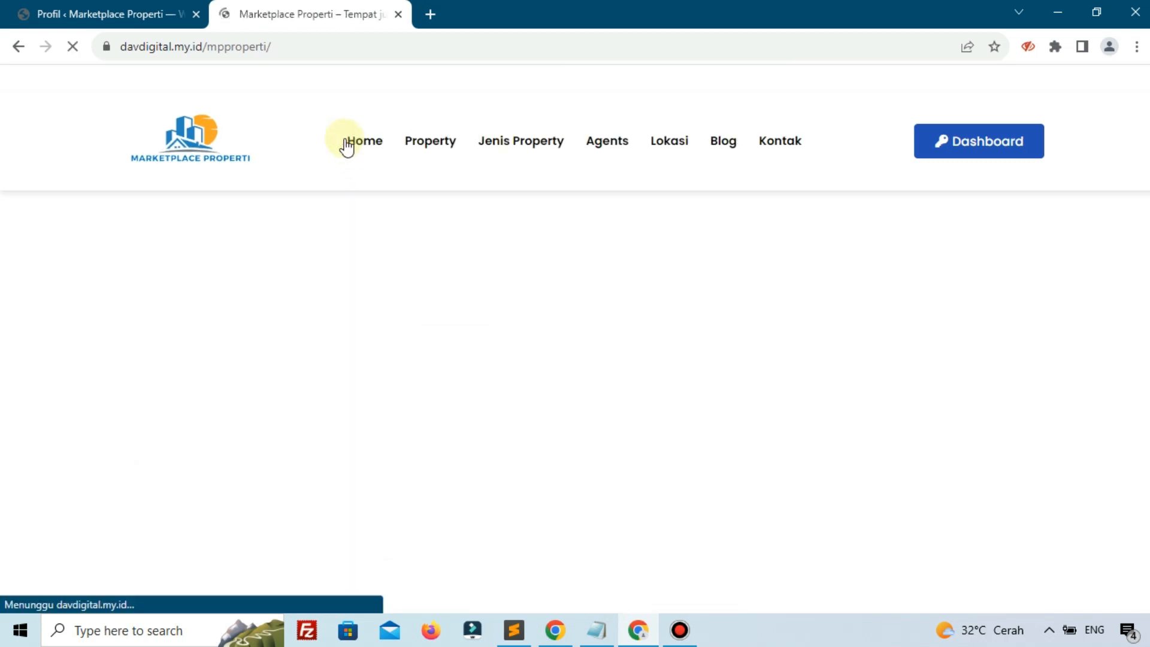
Open the Apartment Lombok listing (Rp.59.000.000) from the home page property cards
scroll(368, 271, down, 10)
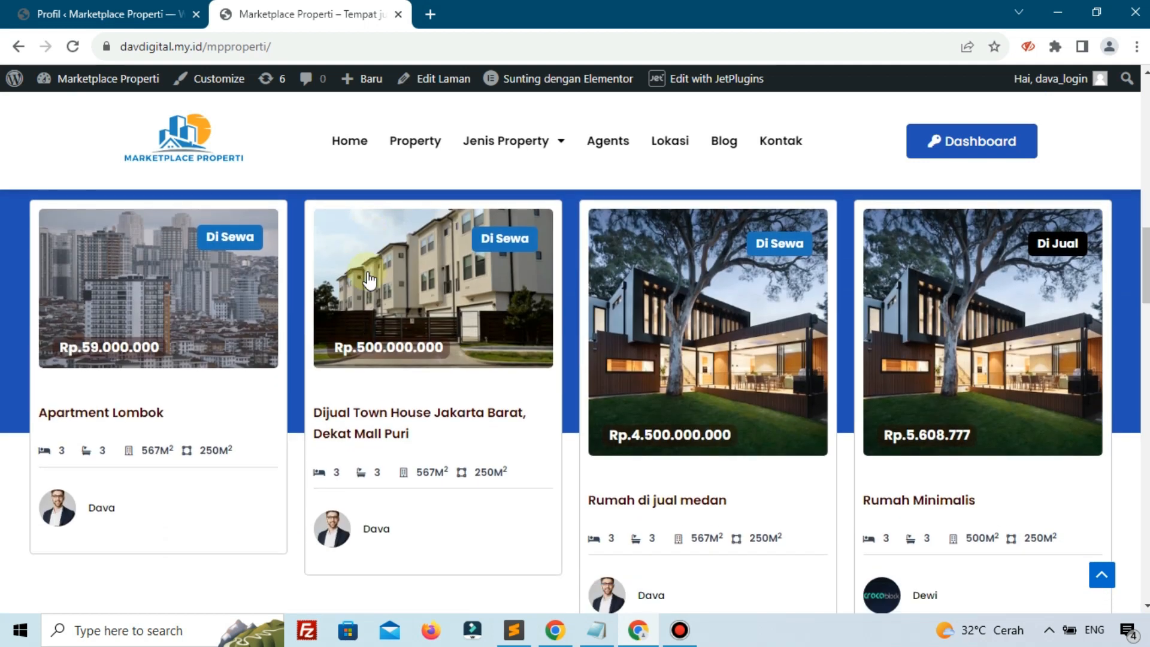
scroll(368, 276, down, 2)
scroll(420, 293, up, 1)
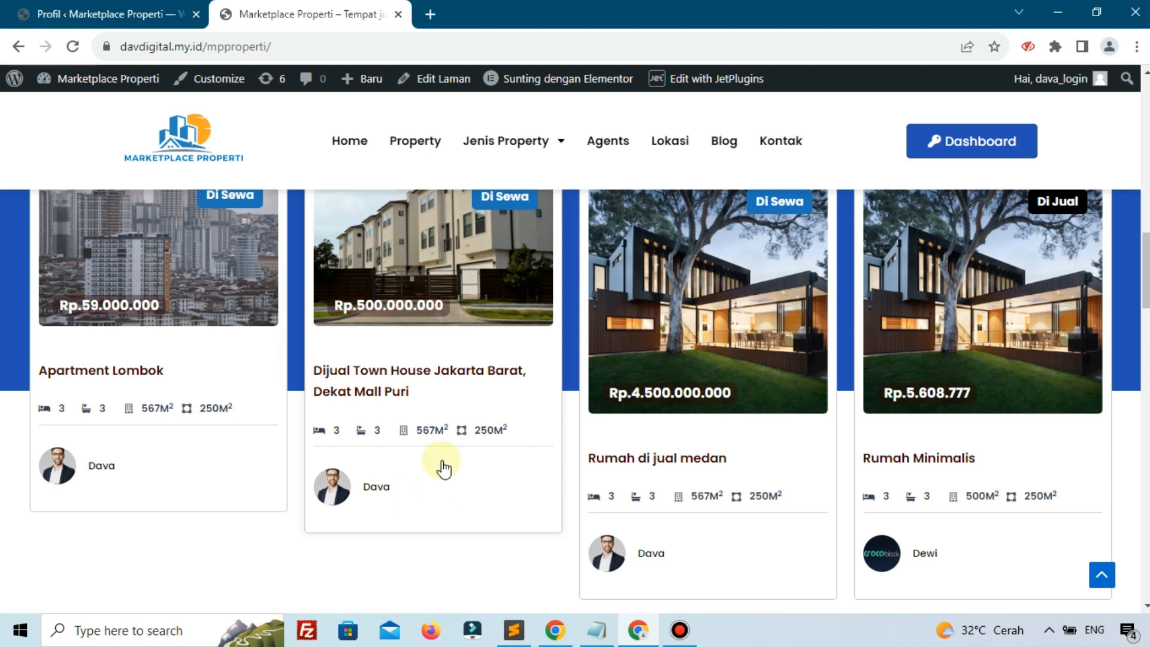
scroll(443, 469, up, 1)
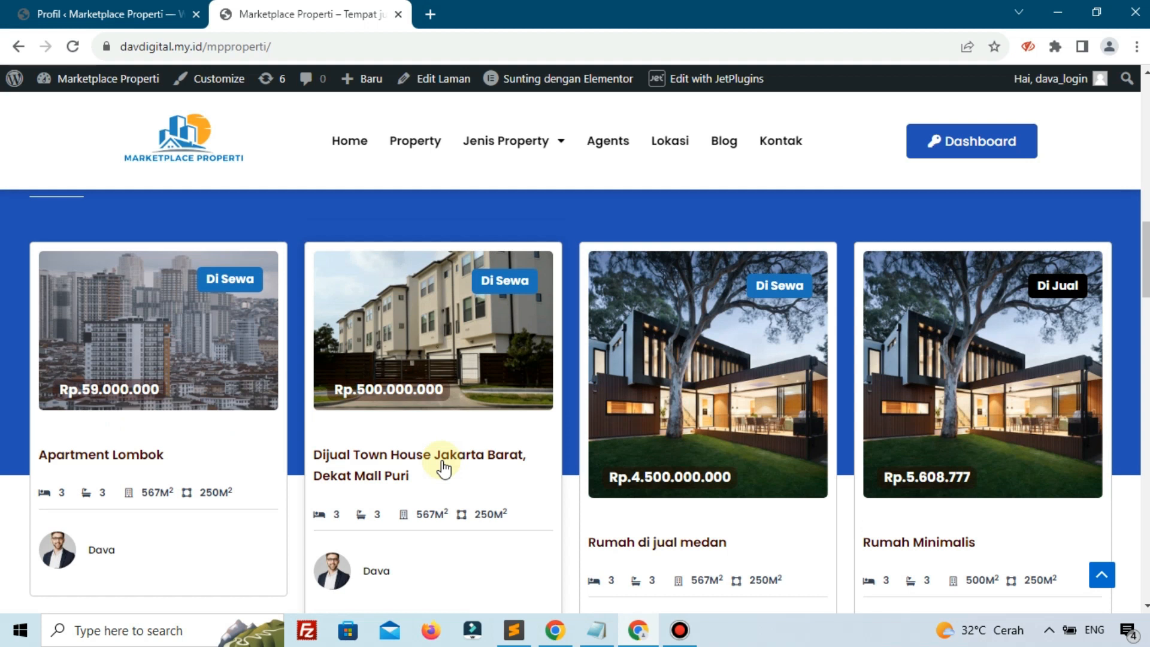
click(192, 360)
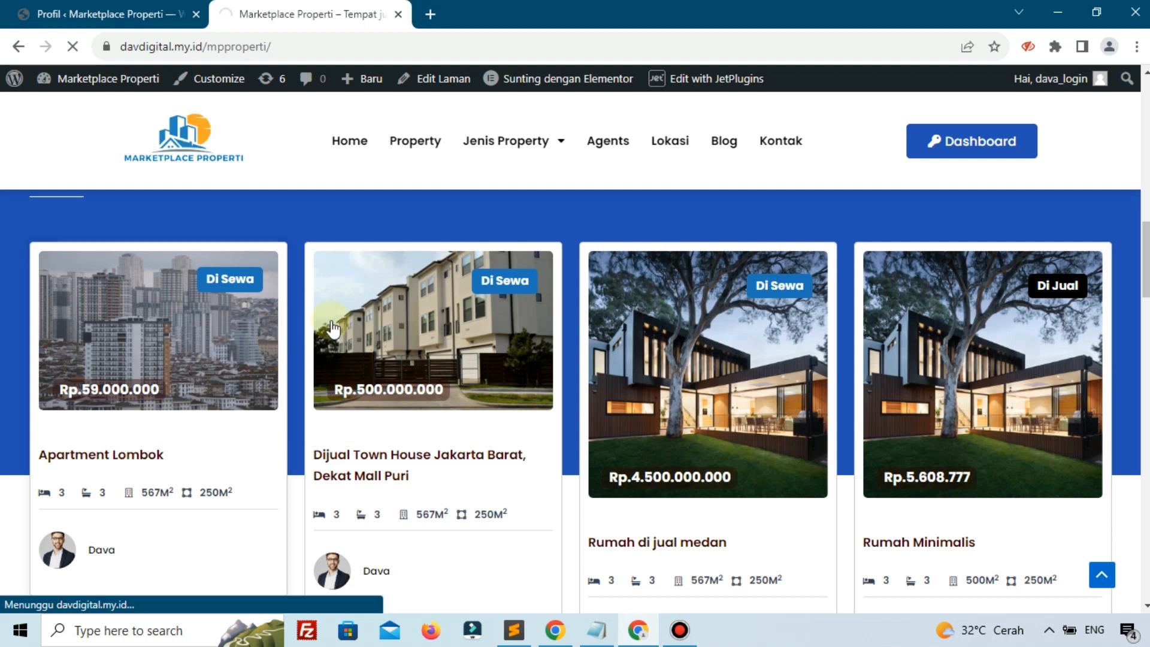
scroll(527, 302, down, 5)
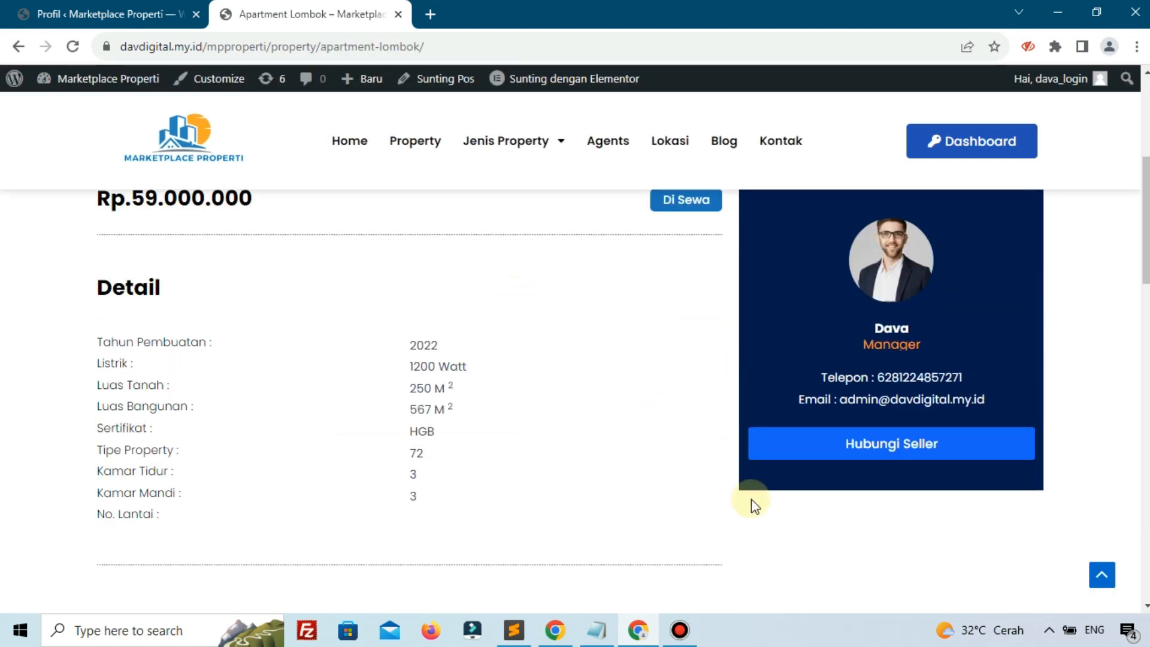
scroll(380, 326, up, 6)
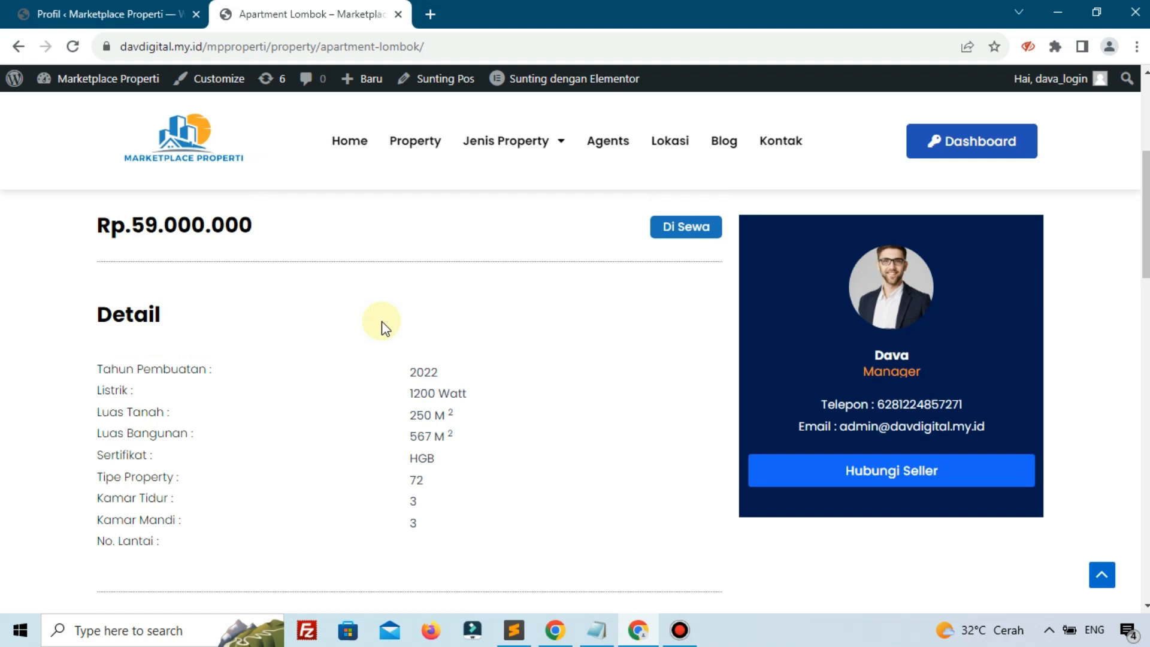
mouse_move(530, 84)
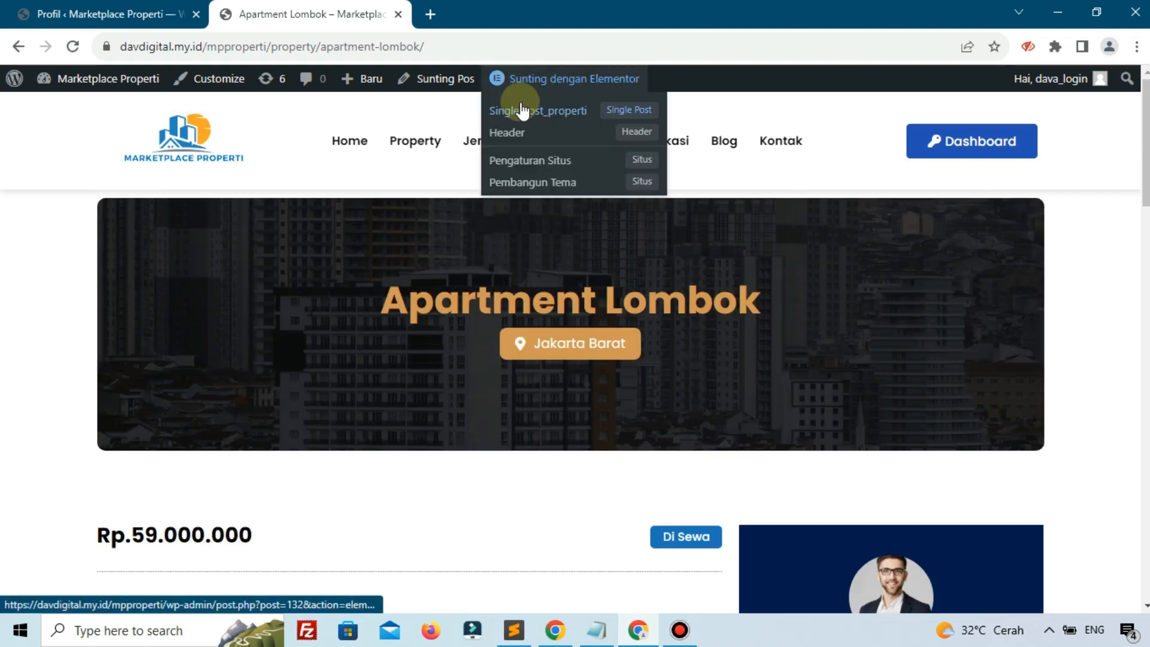
Open the Single post_properti template in Elementor in a new tab beside the site tab
right_click(559, 111)
click(592, 126)
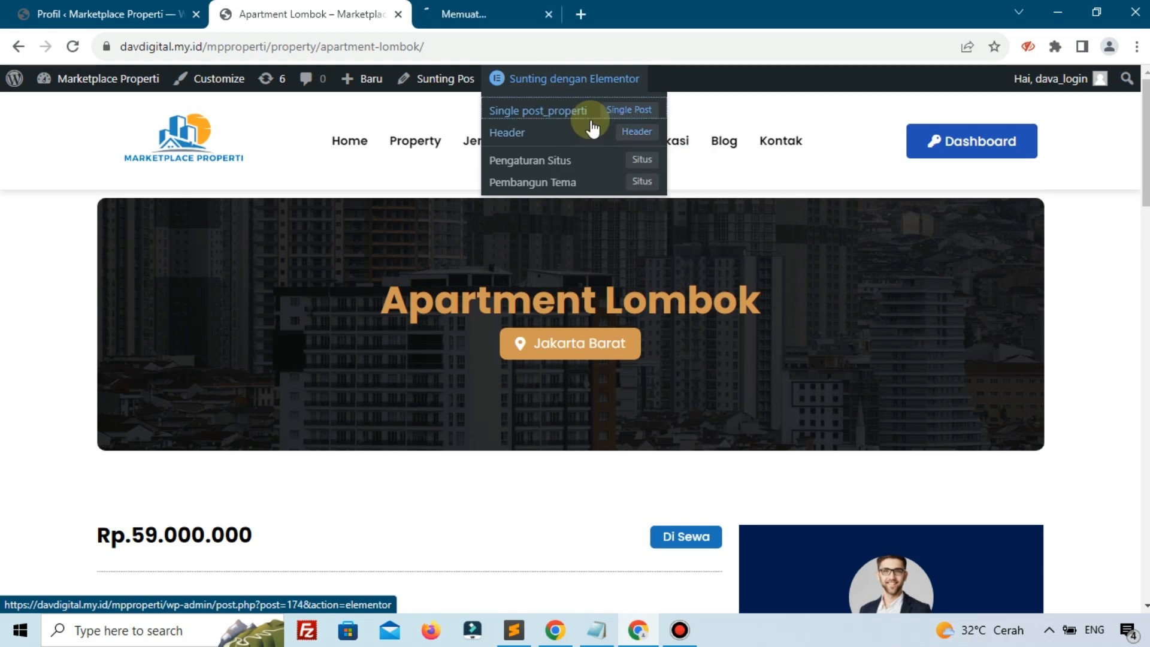
click(501, 8)
drag(506, 9, 334, 7)
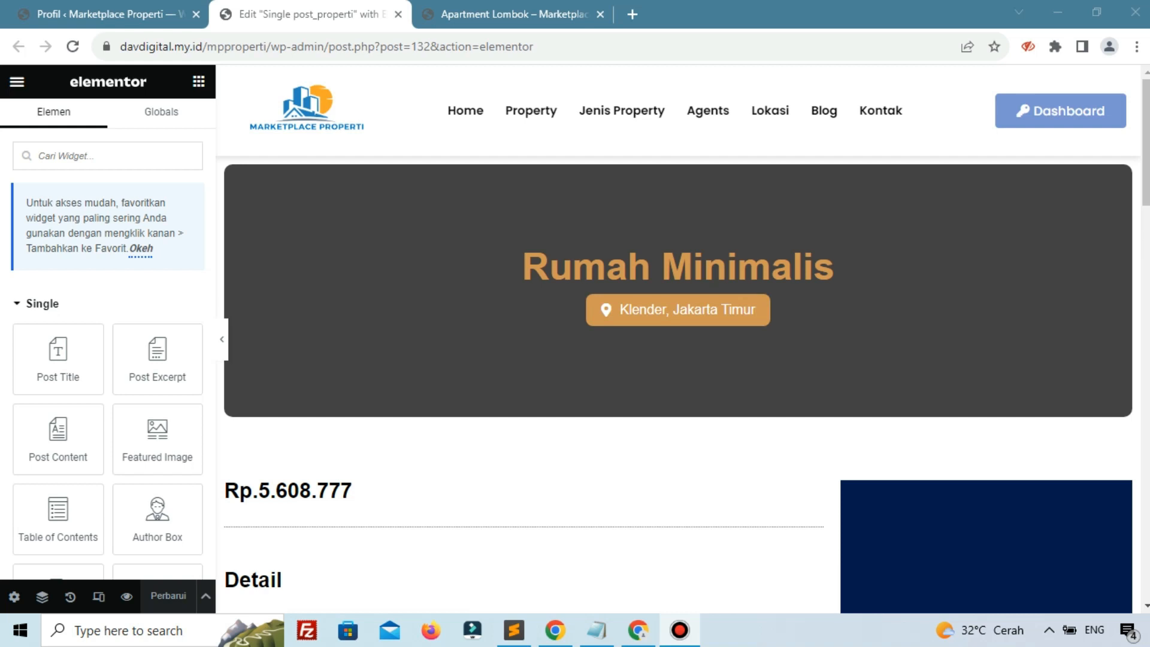
Search for the Form widget and drop it below the Hubungi Seller button in the seller card
scroll(695, 251, down, 8)
scroll(697, 257, up, 4)
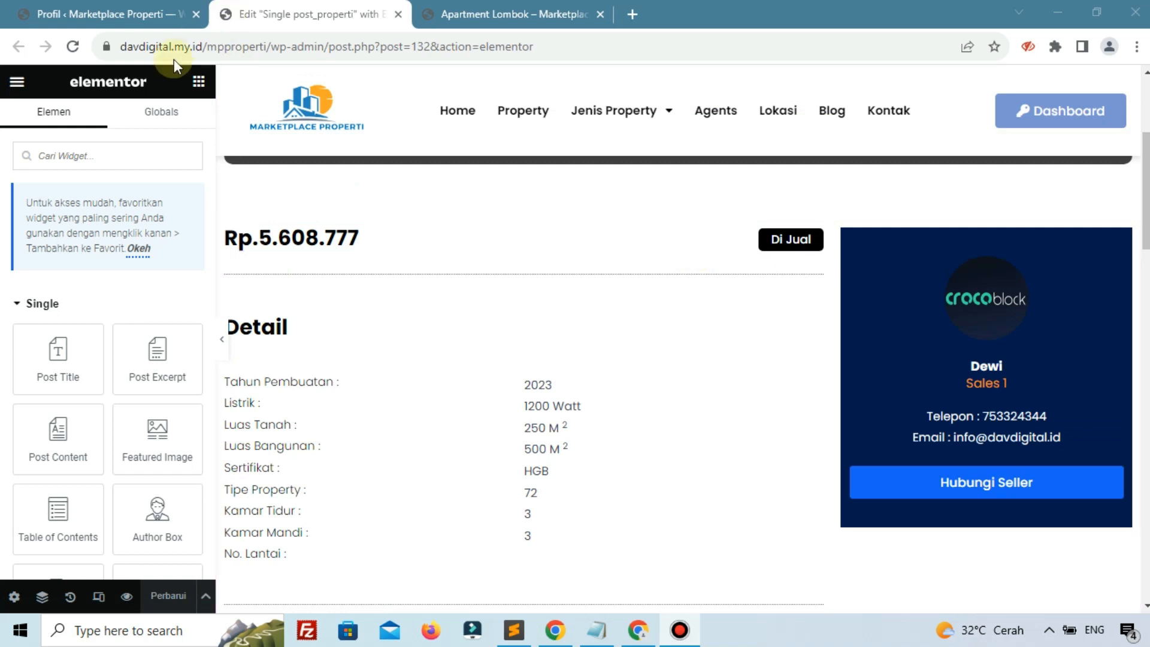
click(150, 146)
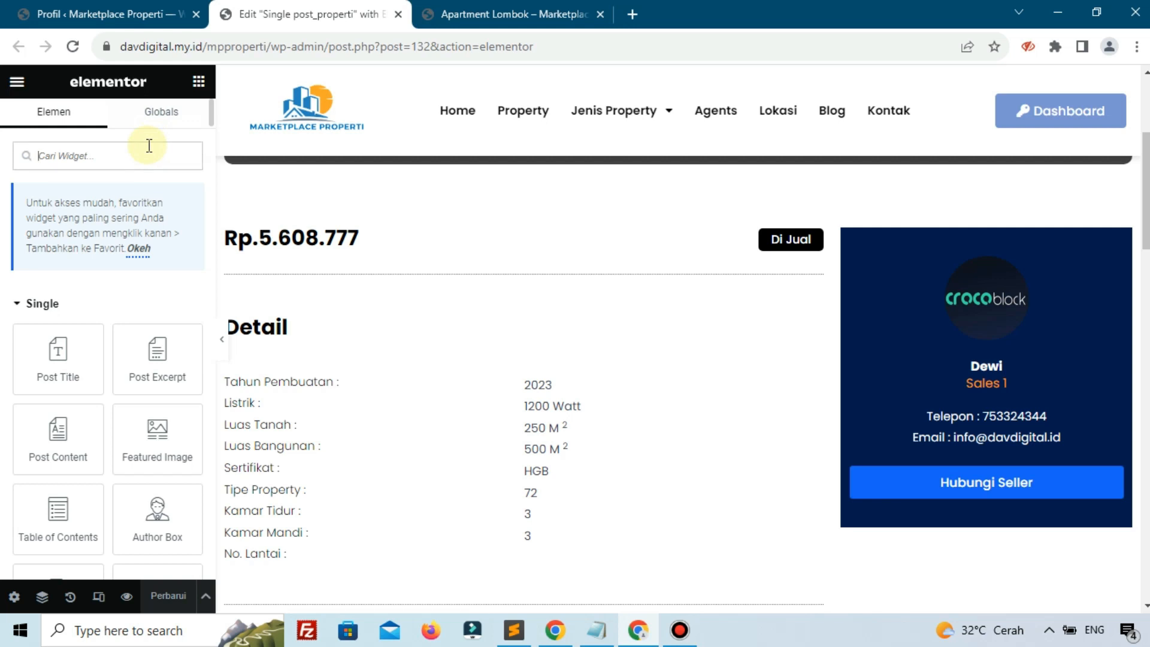
text(form)
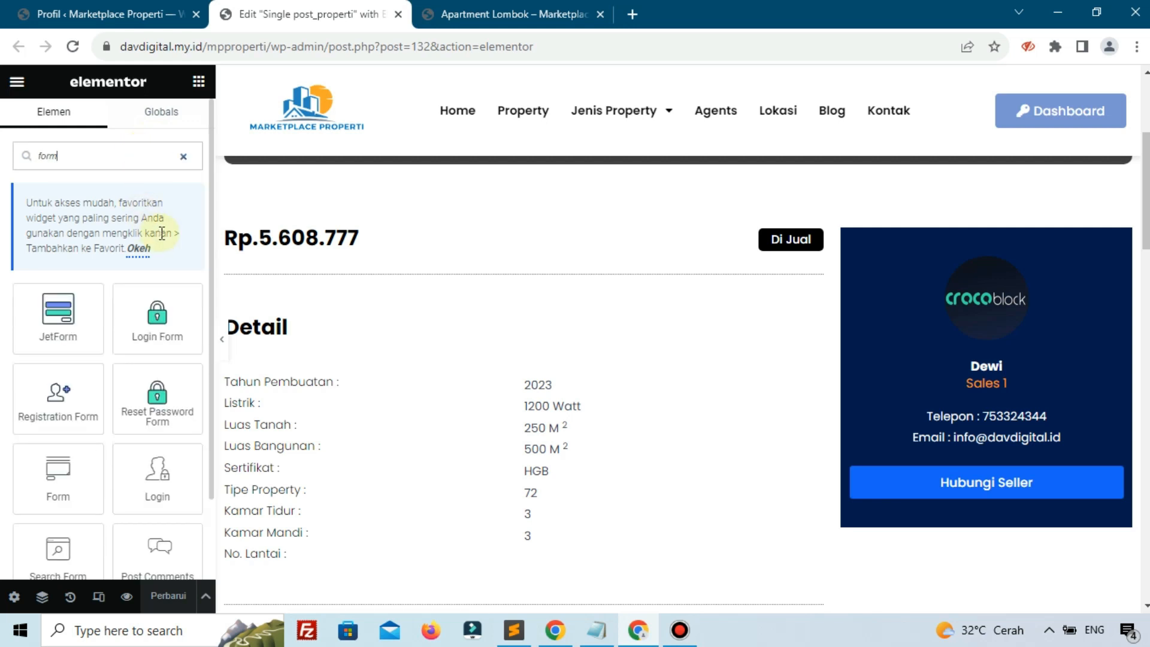
drag(49, 487, 1018, 494)
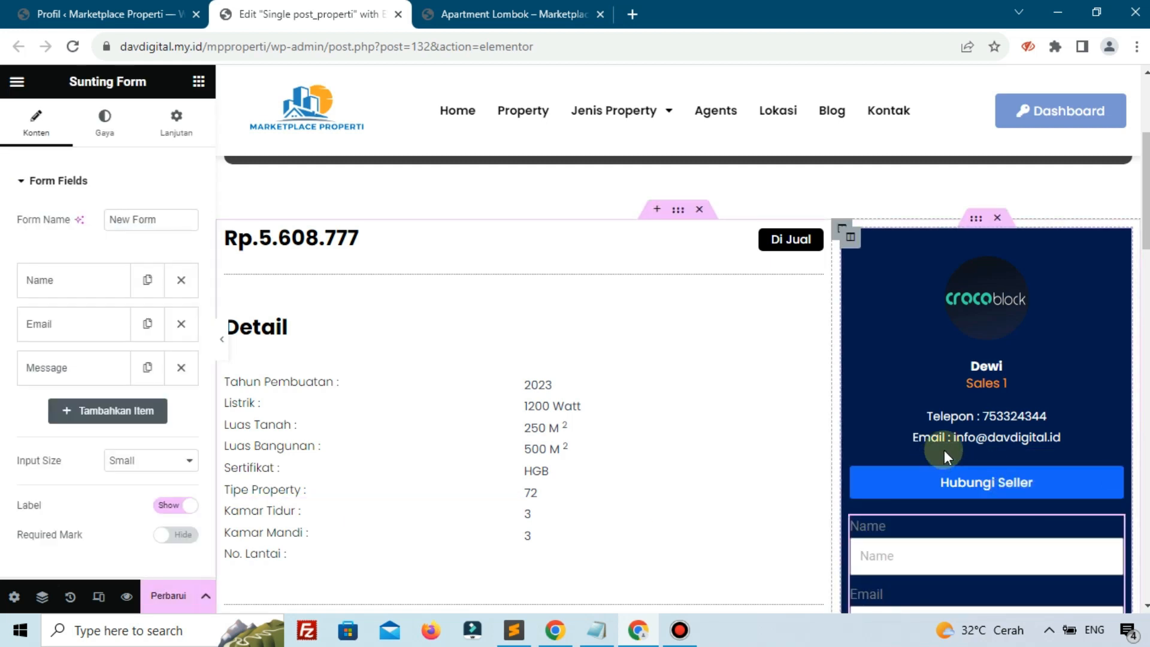
Make the form's Name field hidden and relabel it Nama Agent
scroll(945, 451, down, 2)
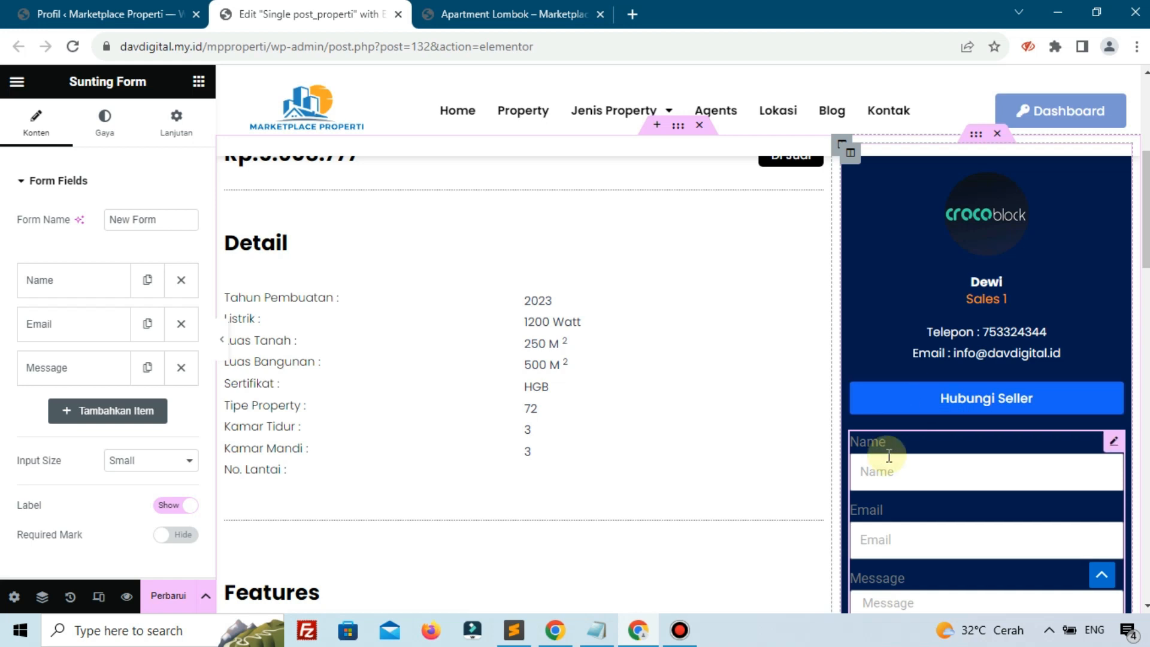
scroll(889, 457, down, 5)
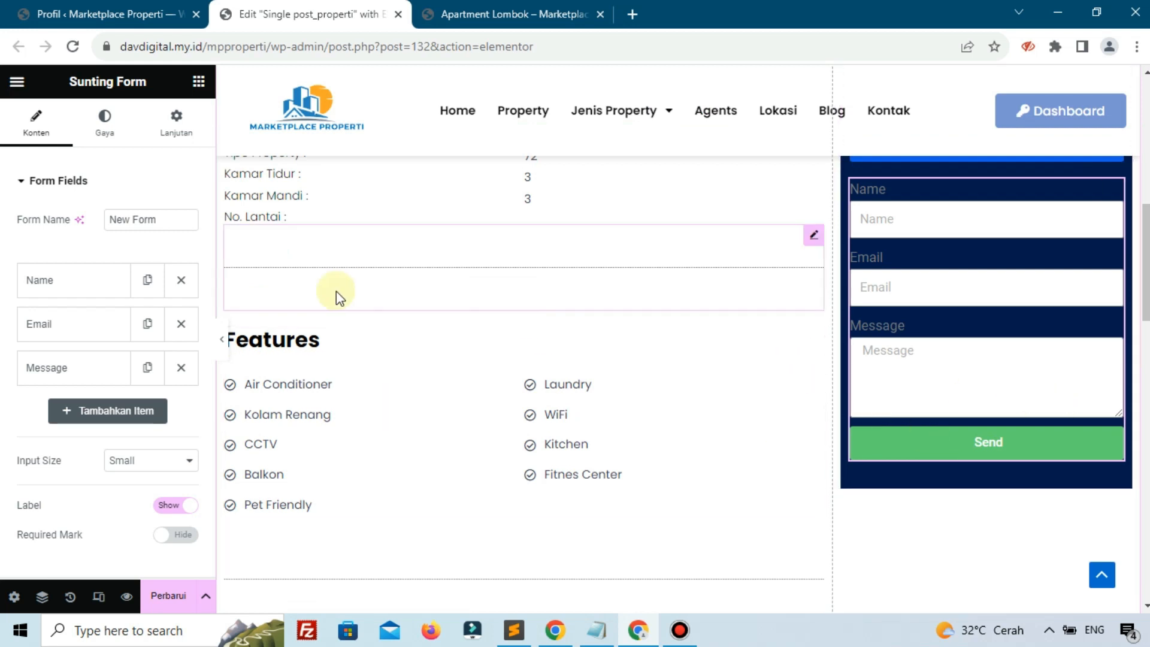
click(73, 288)
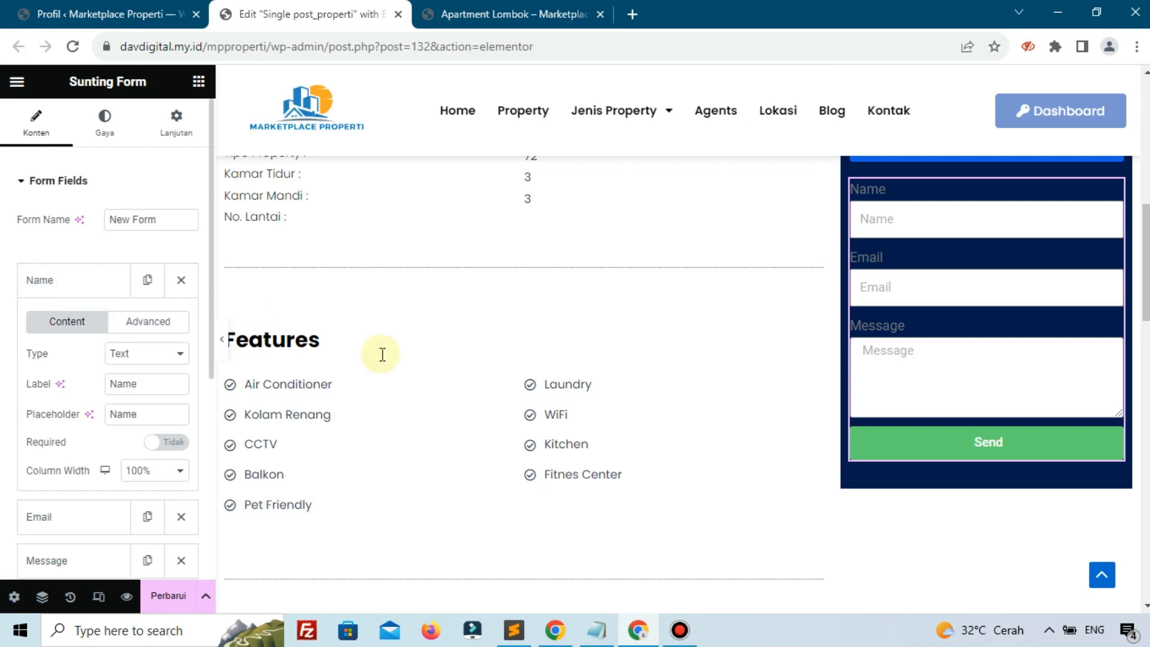
key(alt+Tab)
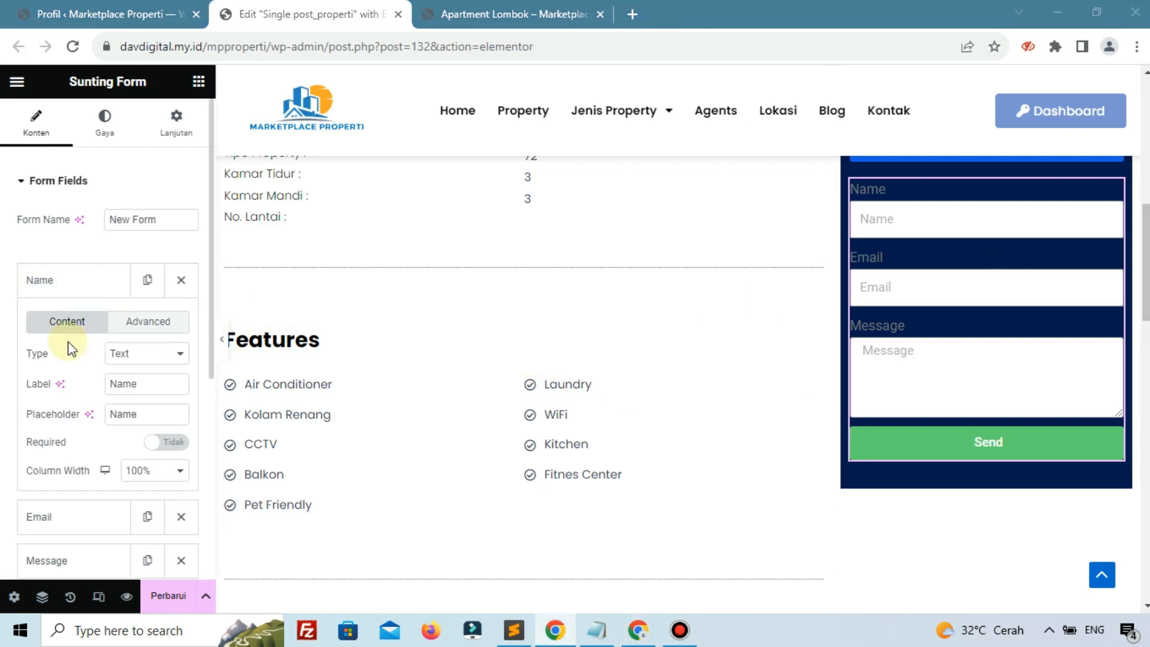
click(144, 355)
click(143, 282)
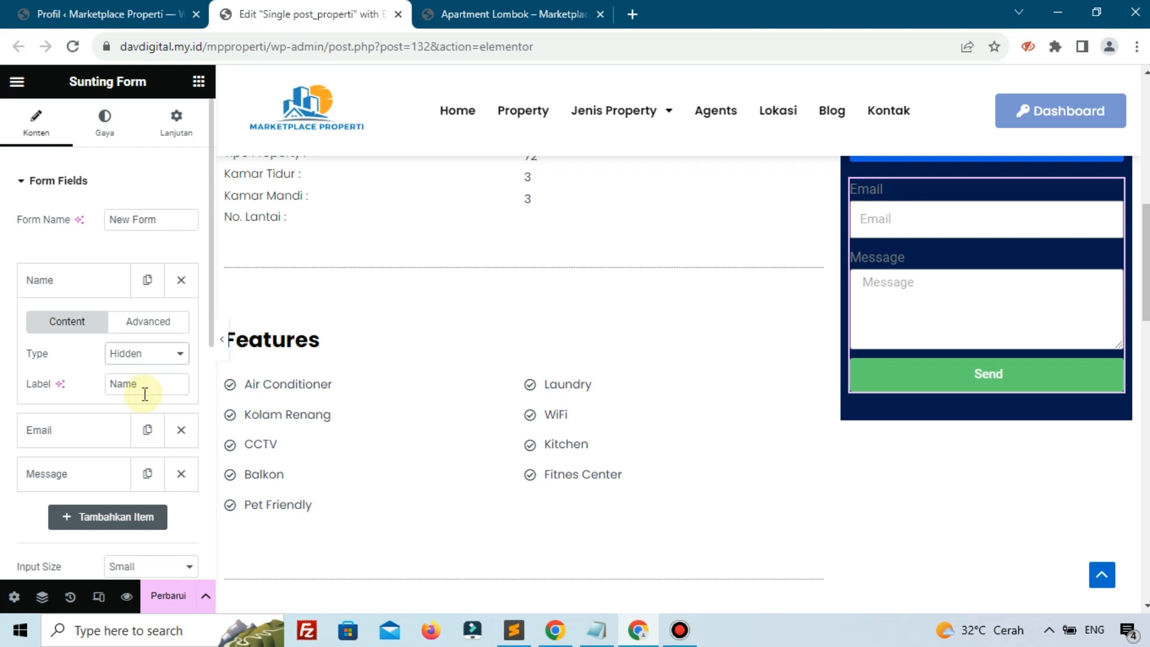
drag(146, 391, 87, 401)
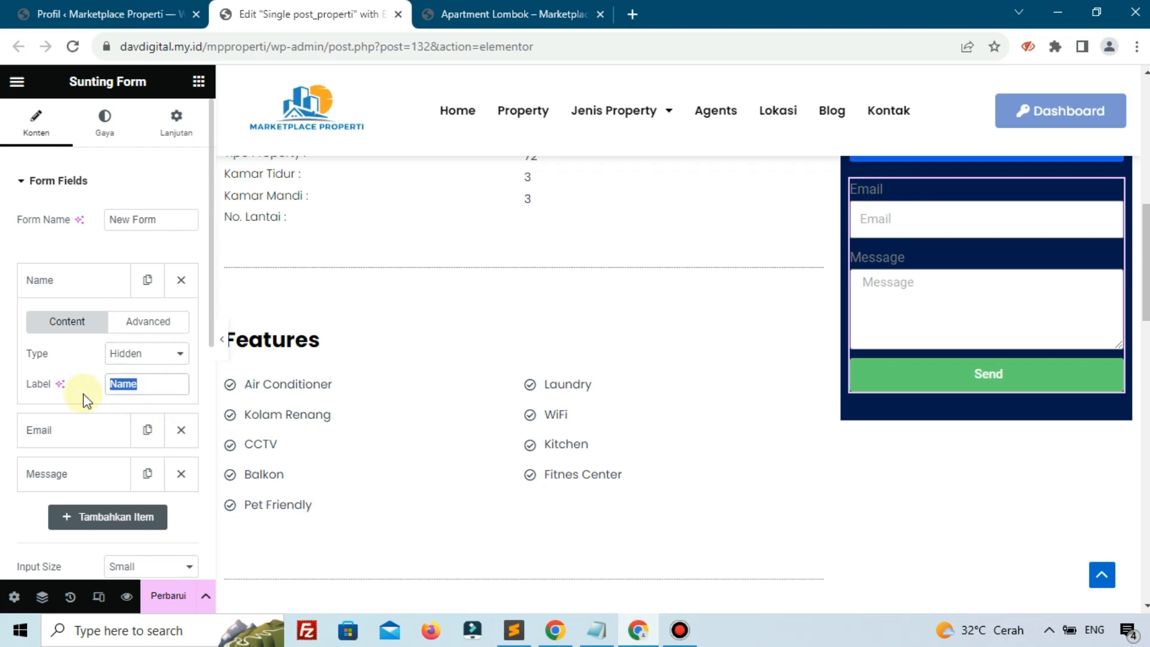
text(Nama Agent)
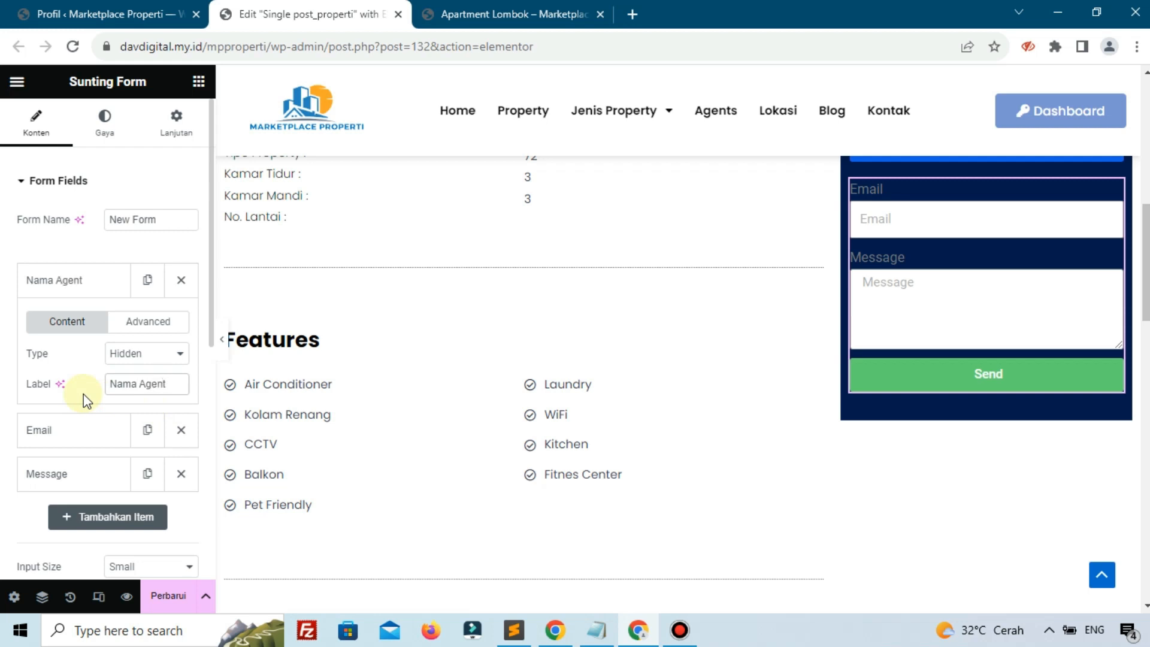
Give the field the ID nama_agent and an Author Meta dynamic default value
click(151, 329)
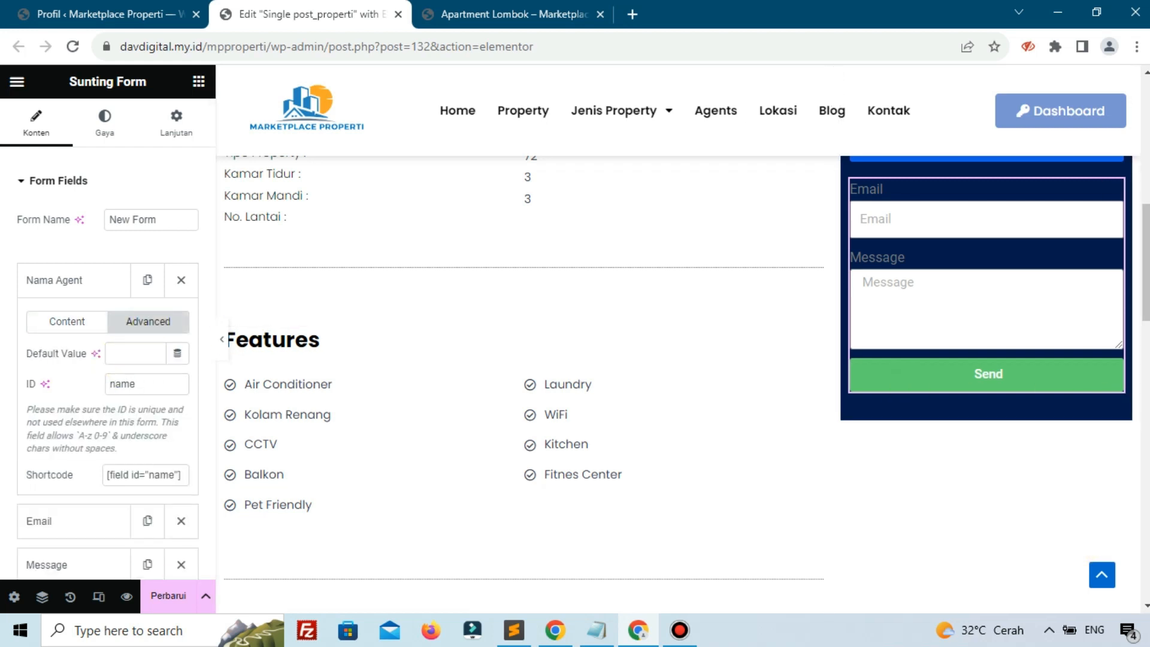
double_click(131, 390)
text(nama)
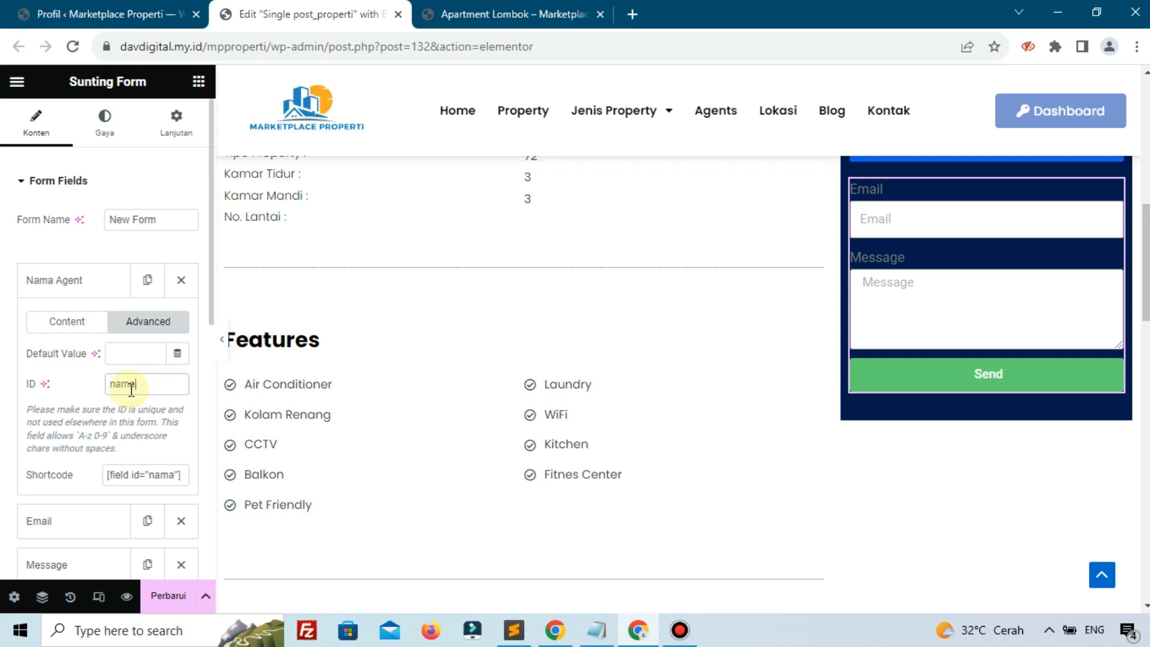
text(_agent)
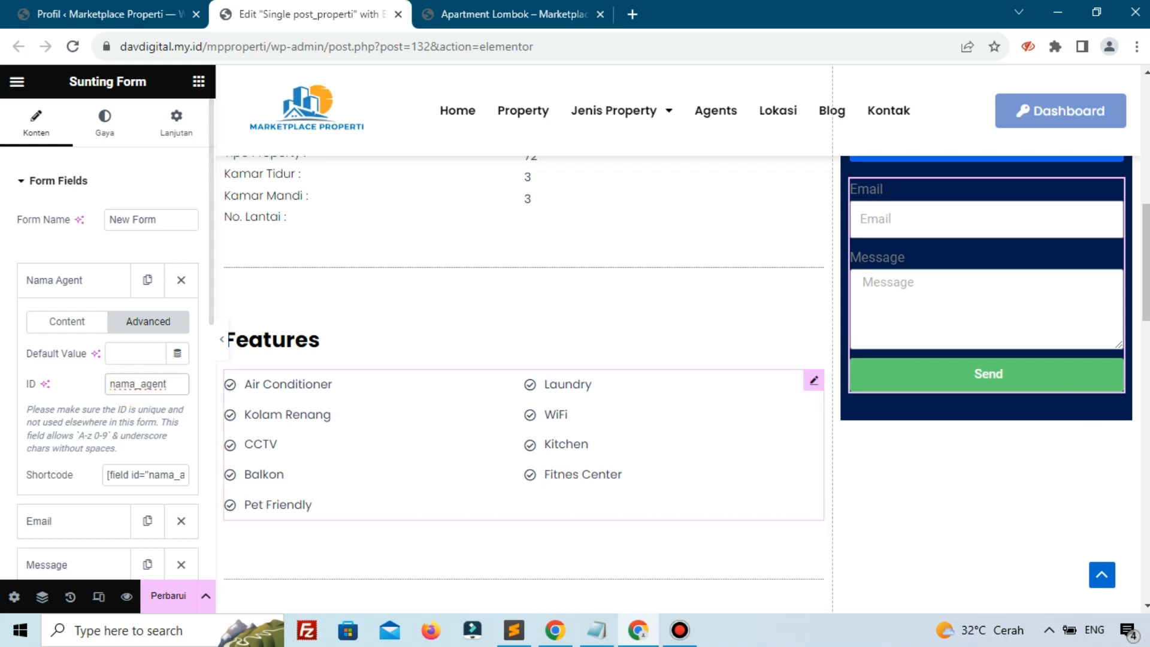
click(555, 630)
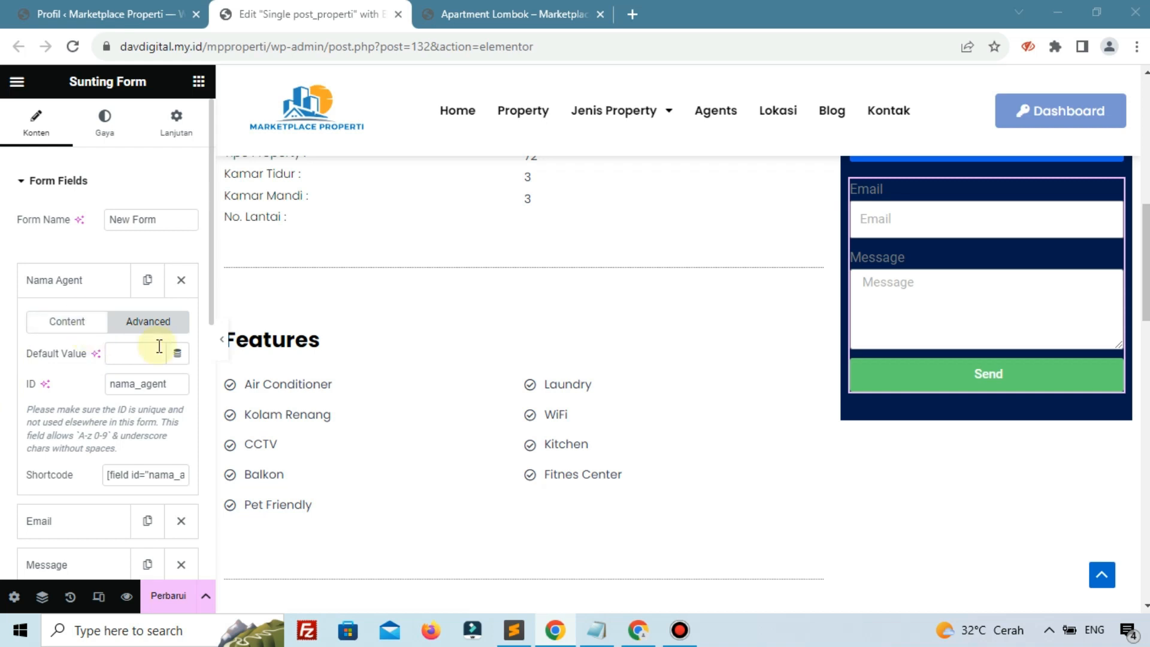
click(176, 355)
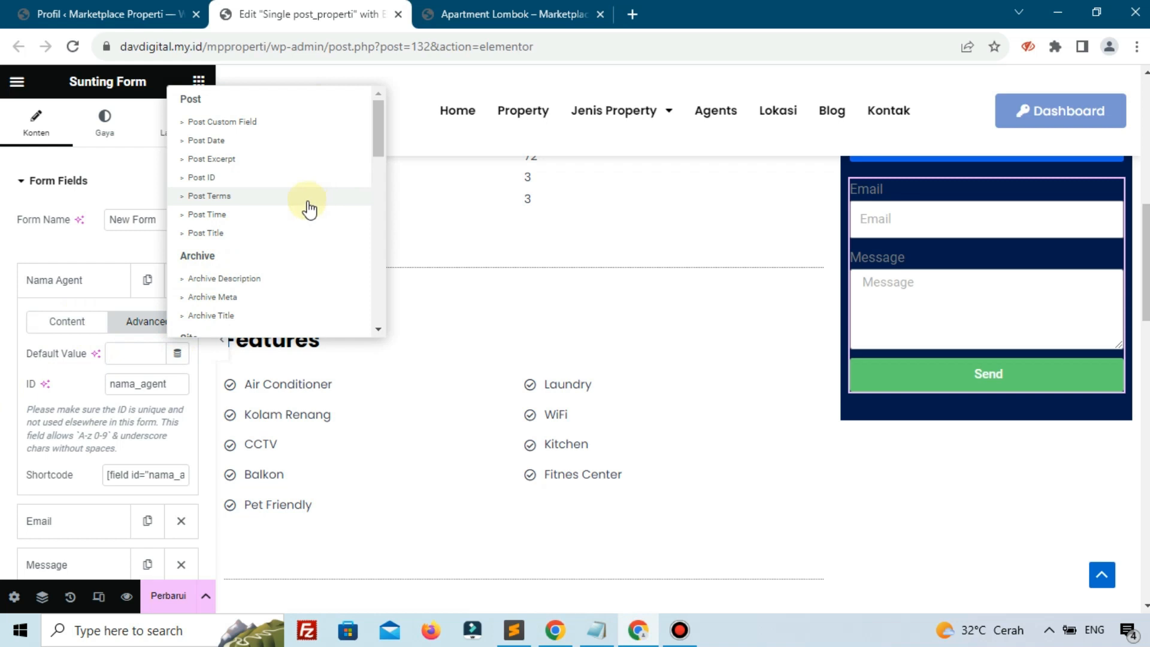
scroll(309, 210, down, 5)
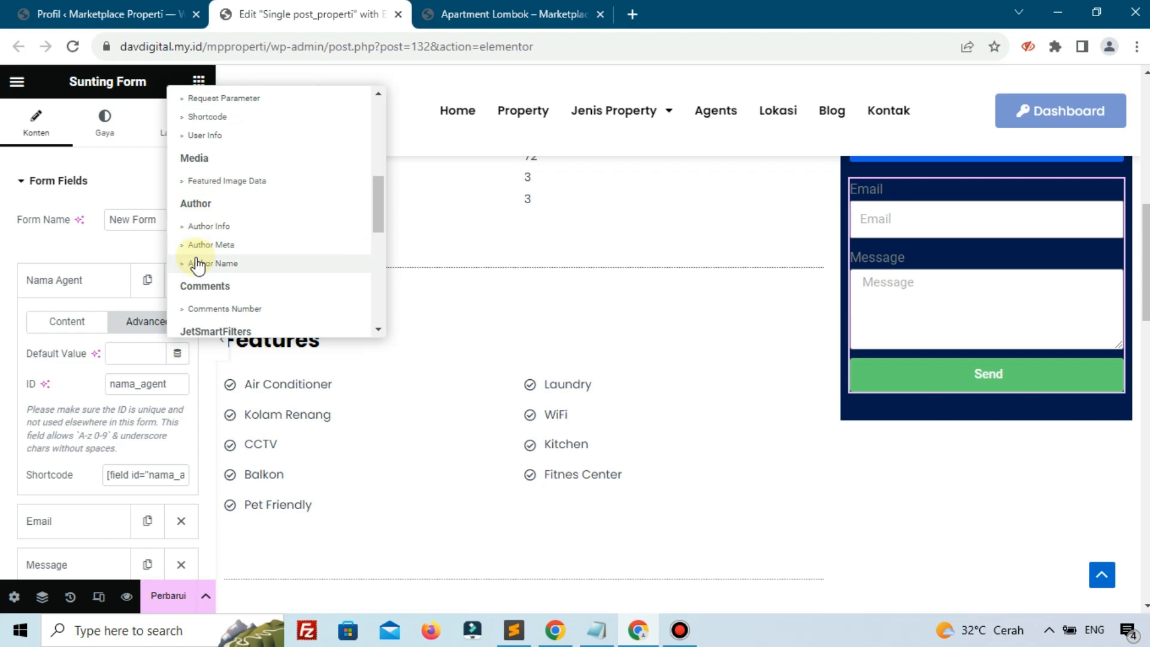
click(197, 246)
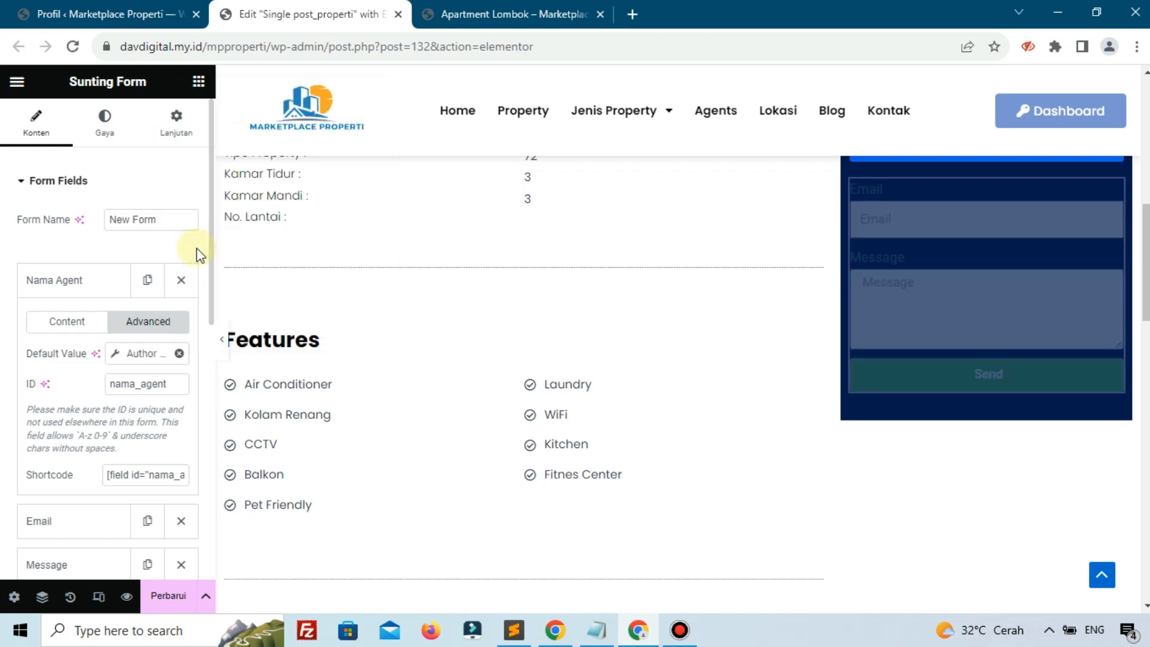
click(135, 355)
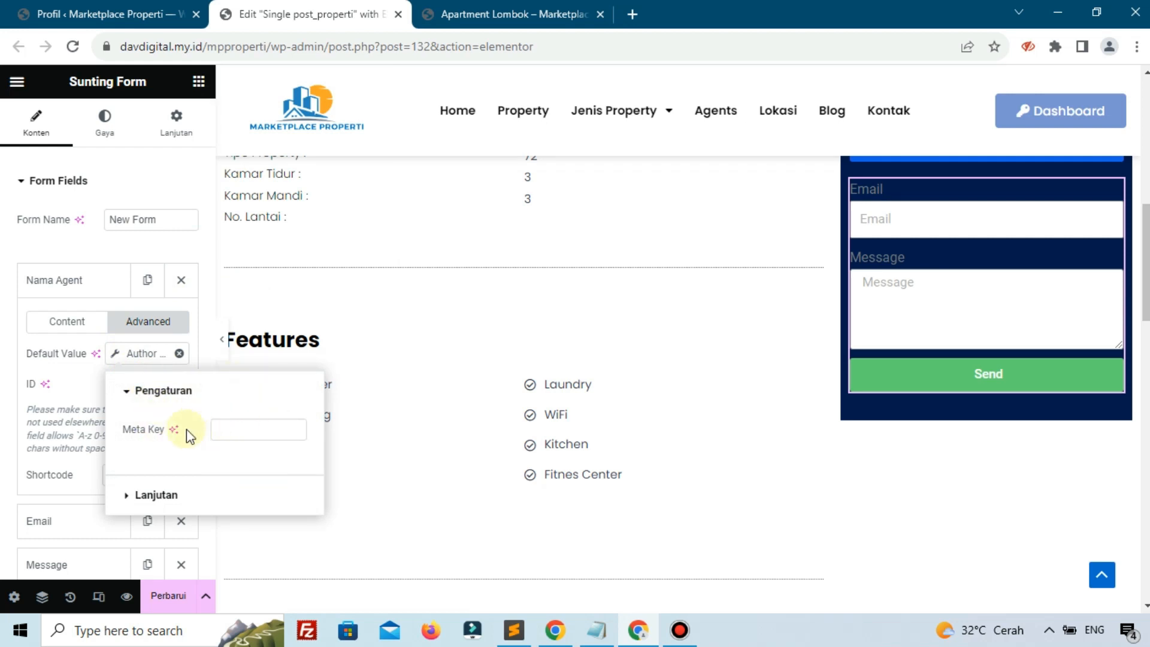
Paste nama-lengkap from the Profil page as the Author Meta key, then collapse Nama Agent
click(87, 18)
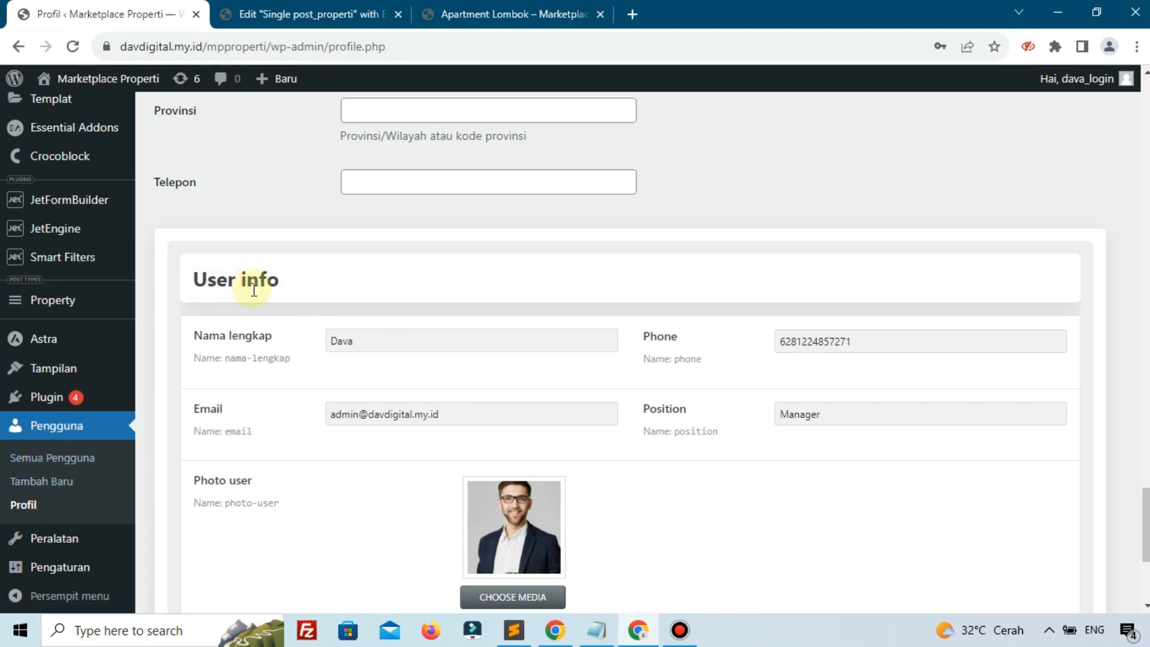
scroll(254, 291, down, 1)
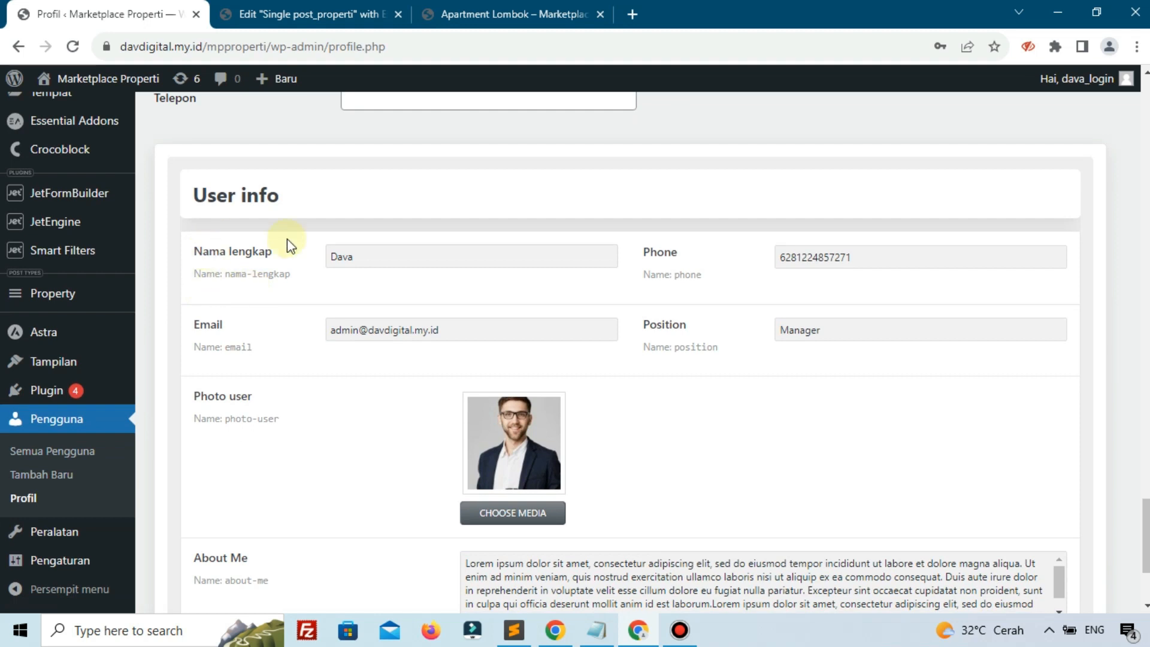
mouse_move(292, 275)
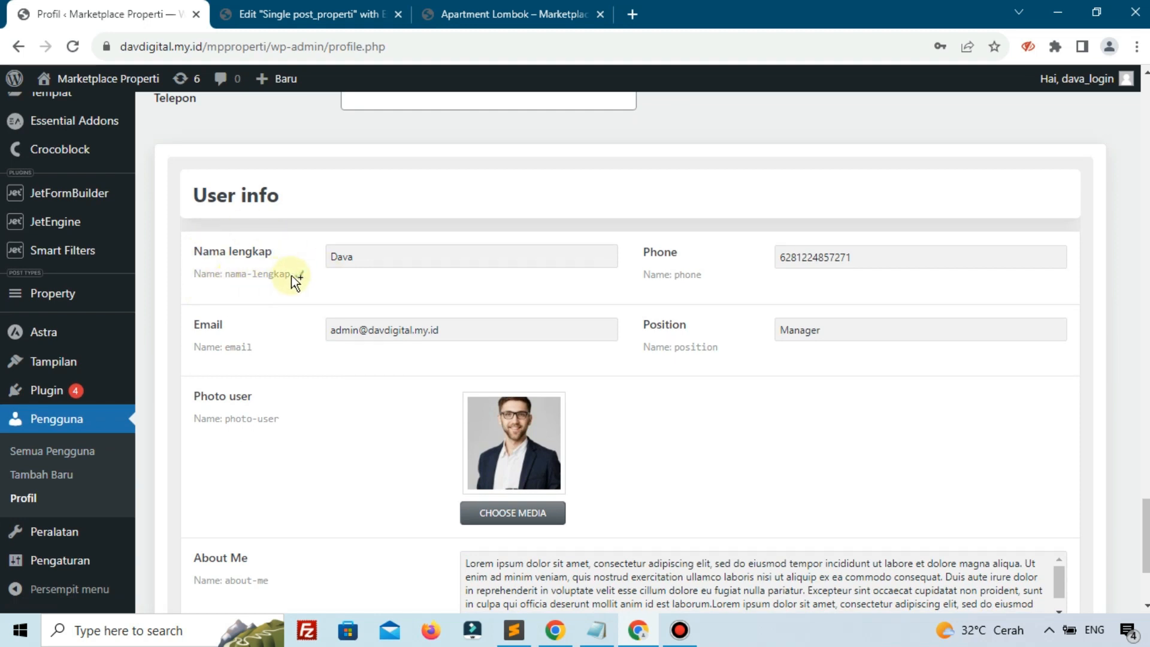
click(338, 14)
click(250, 440)
key(ctrl+v)
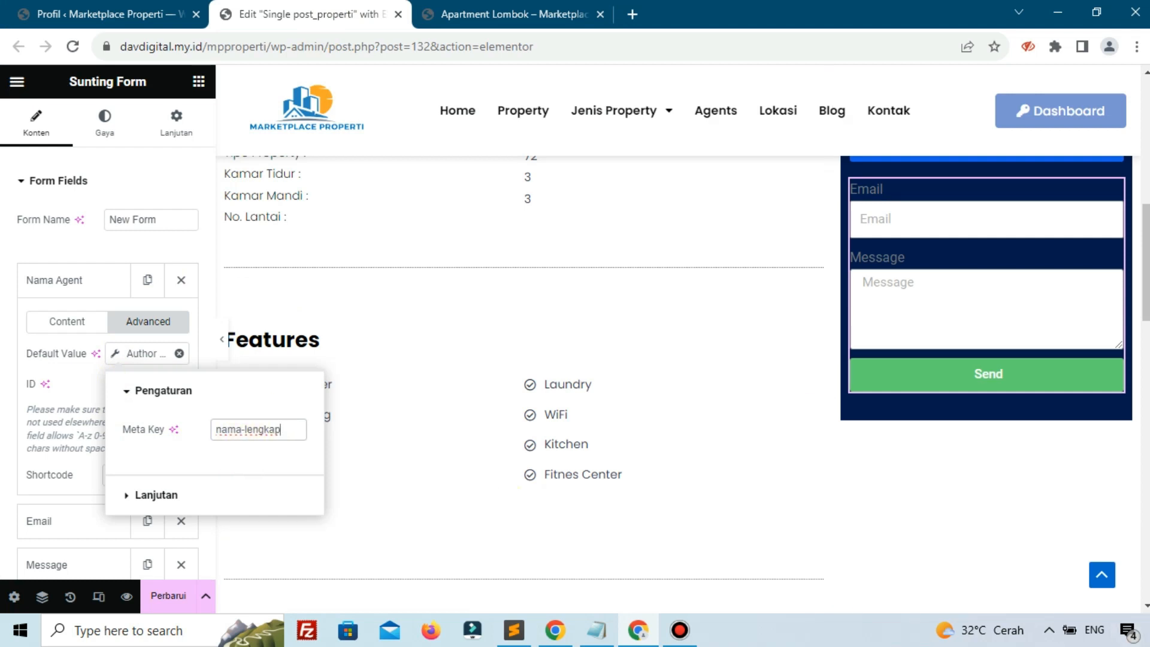
key(alt+Tab)
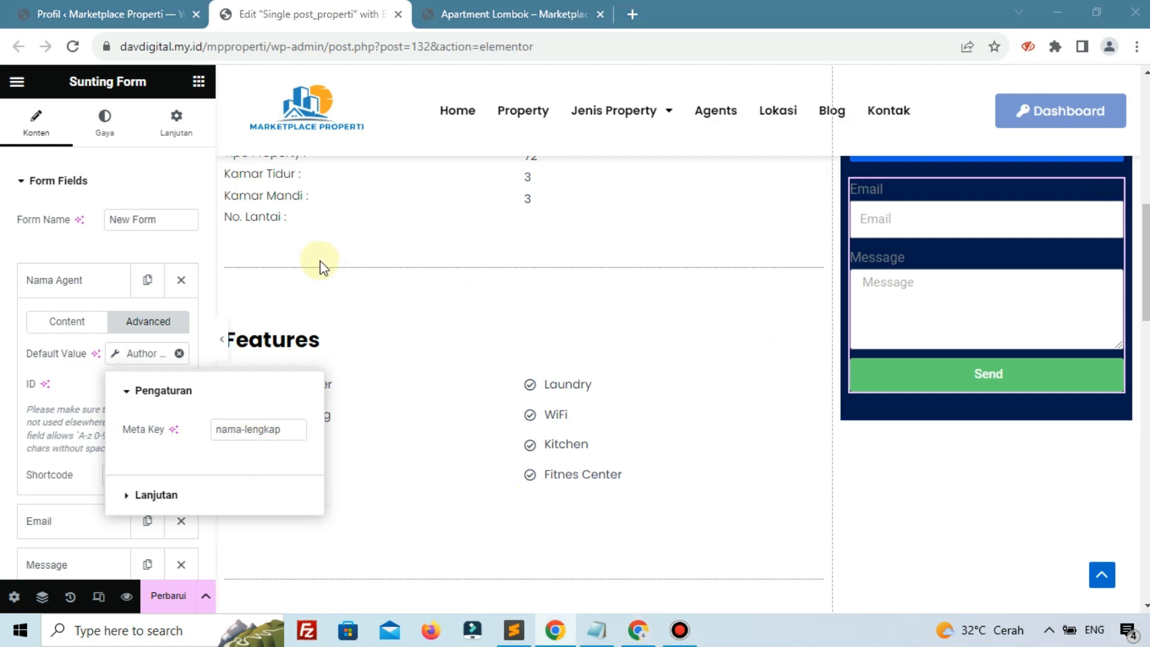
click(66, 284)
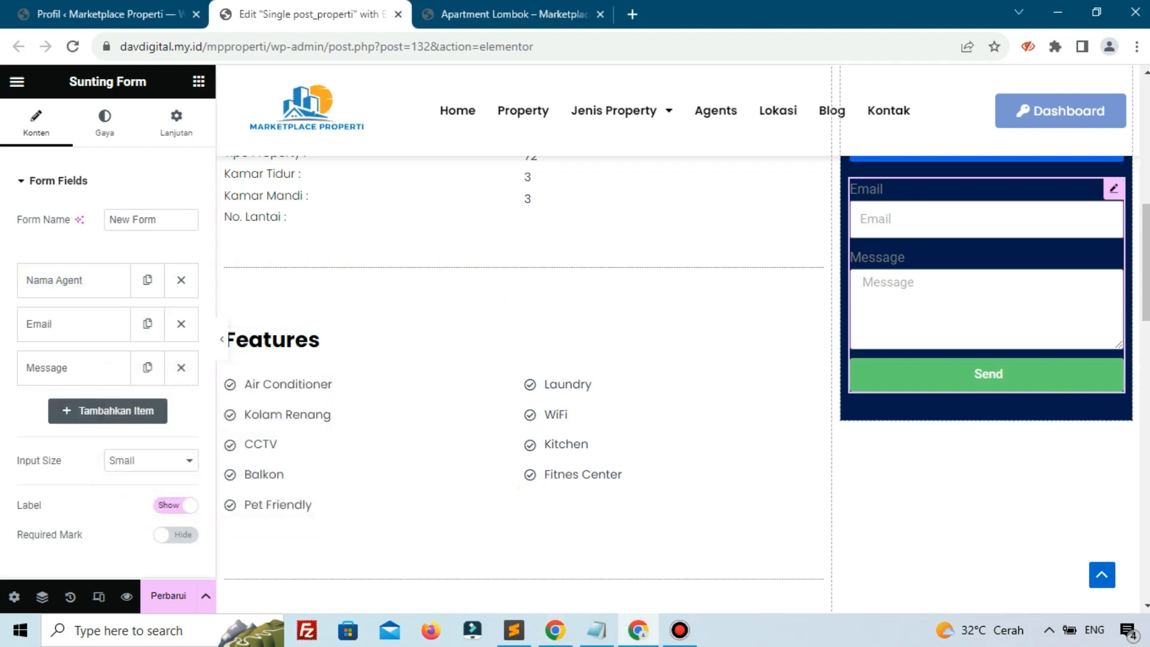
Make the Email field hidden and relabel it Whatsapp
key(alt+Tab)
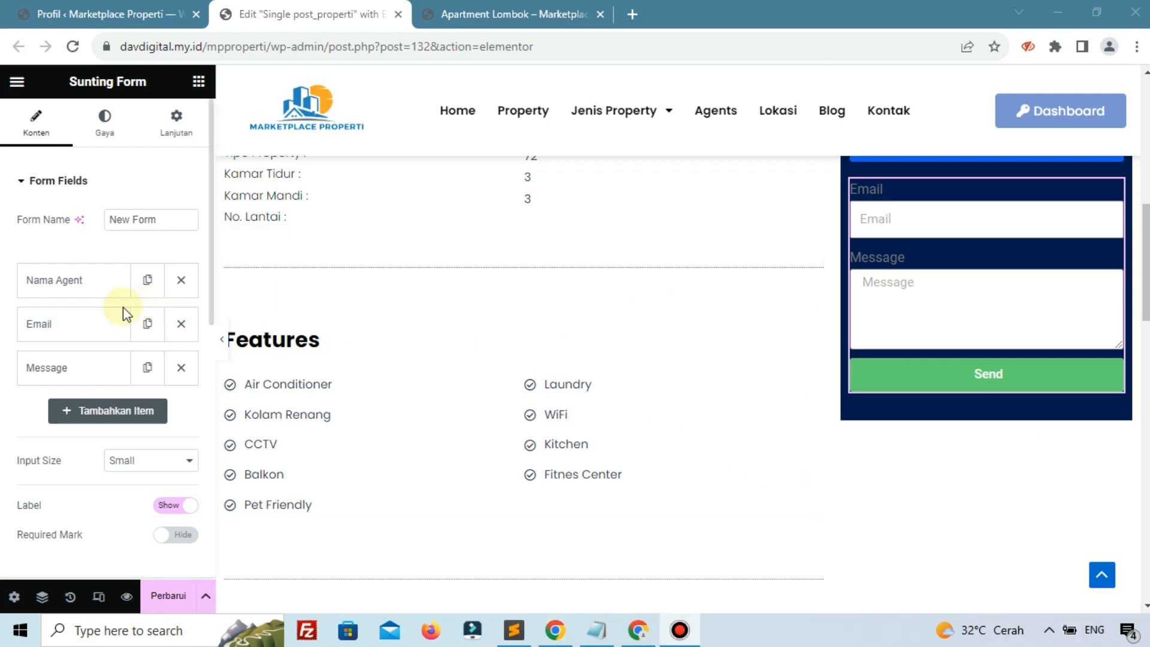
click(76, 333)
click(140, 404)
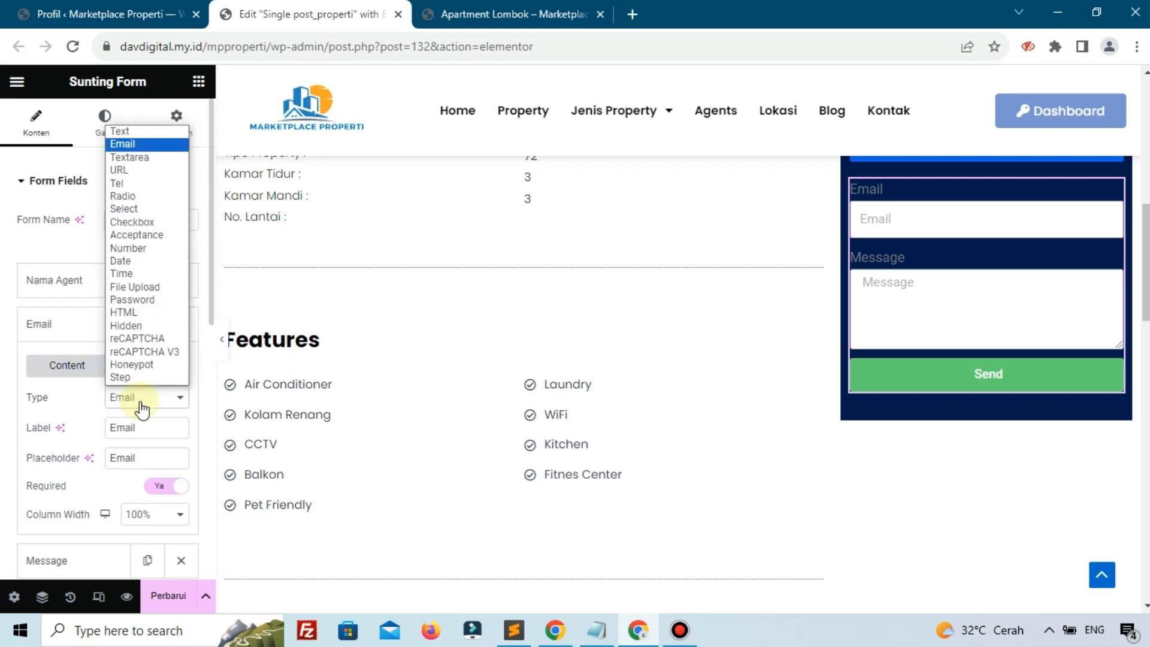
click(142, 327)
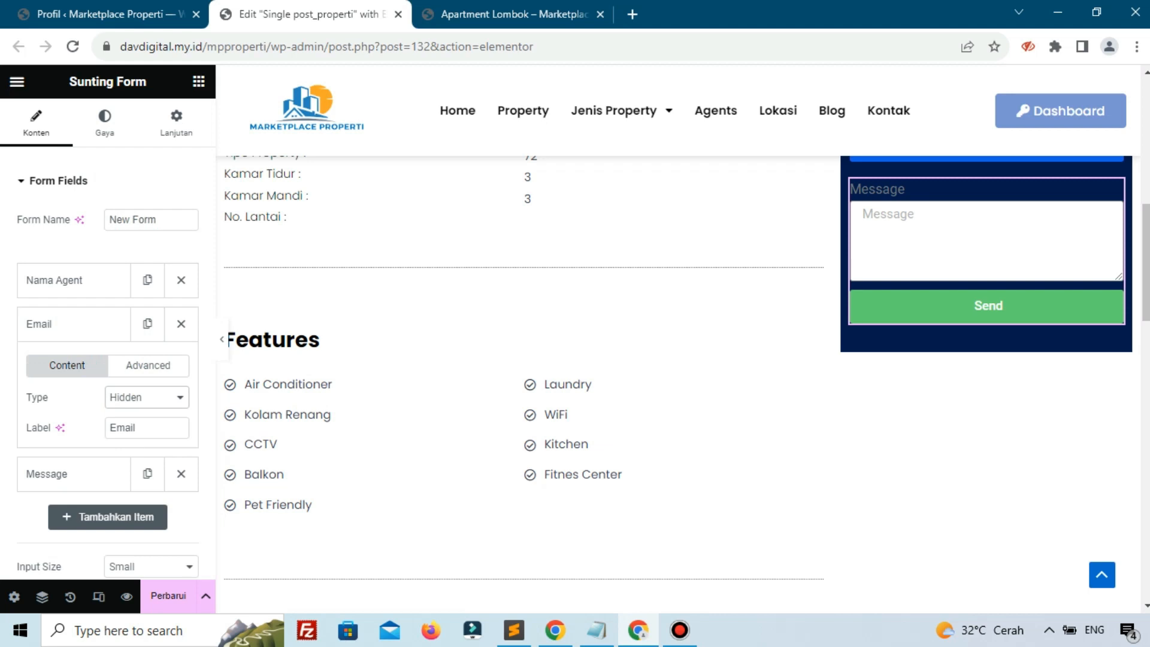
key(alt+Tab)
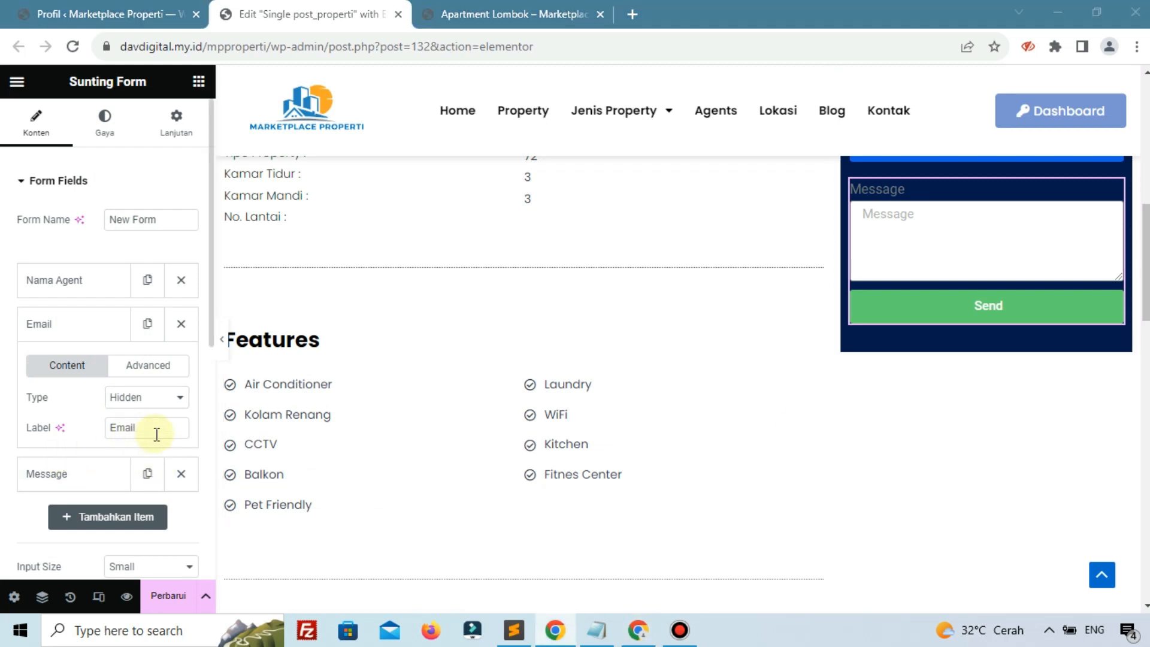
click(37, 427)
text(W)
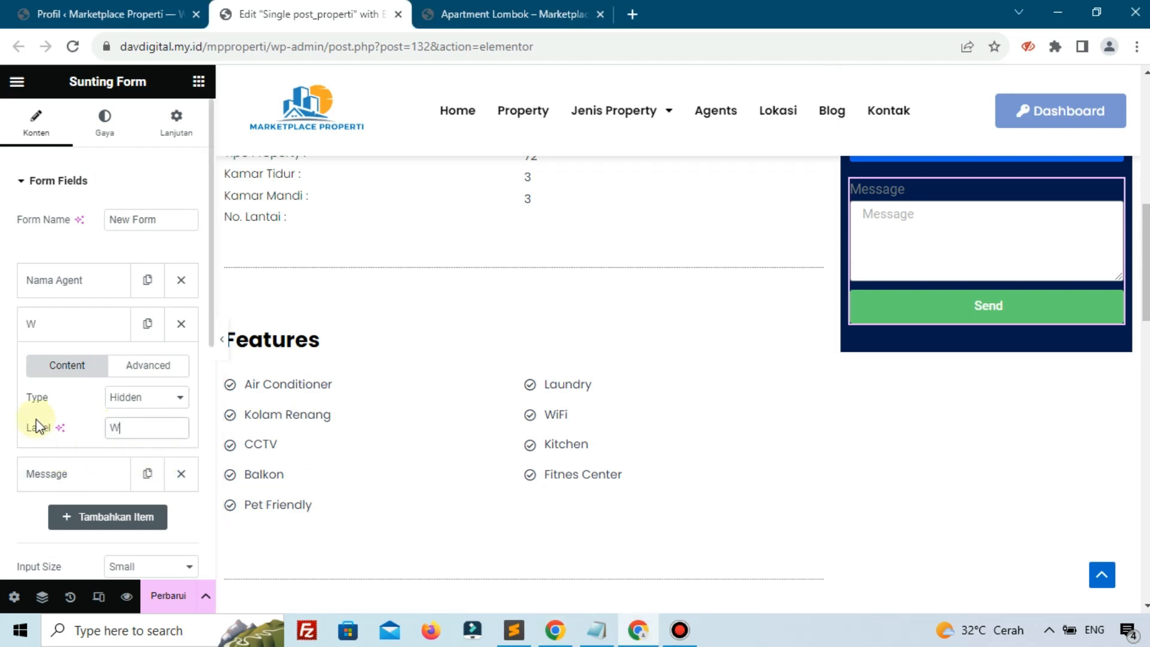
text(hatsapp)
Replace the Whatsapp field's ID email with phone, copied from the profile page
click(137, 370)
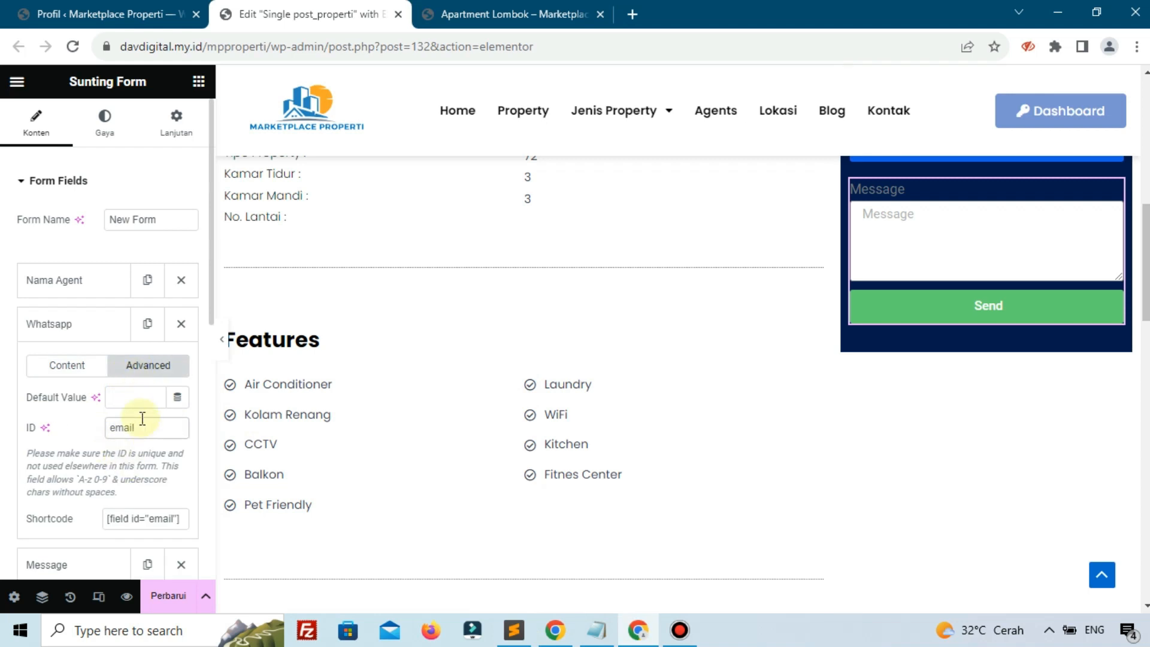
click(94, 24)
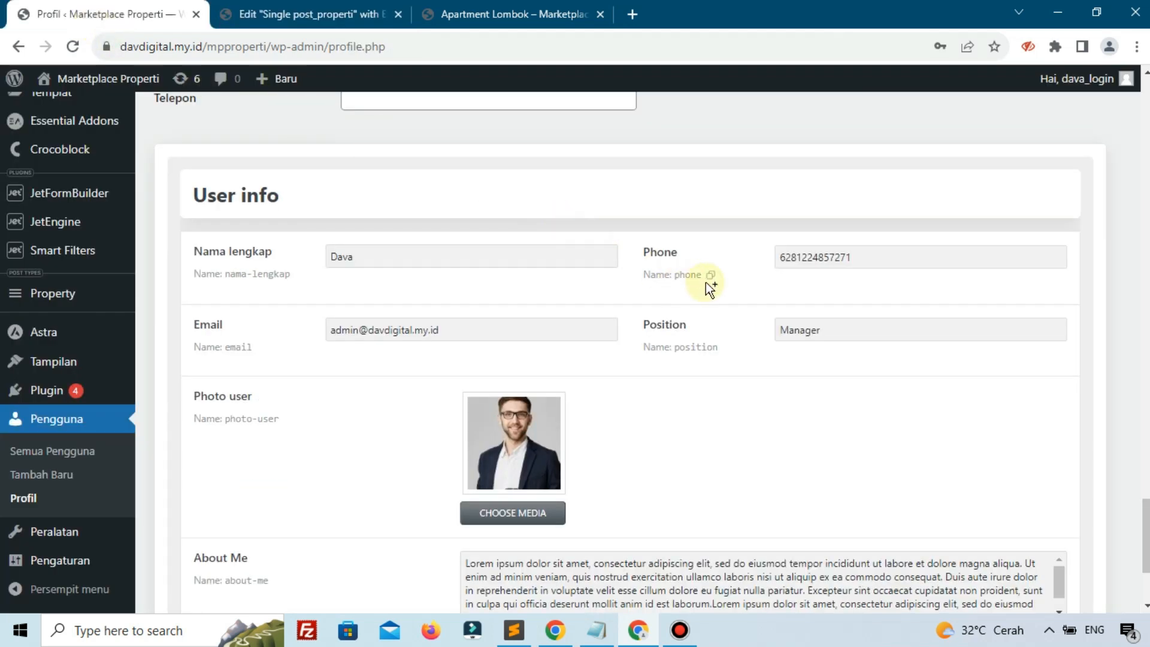
click(713, 274)
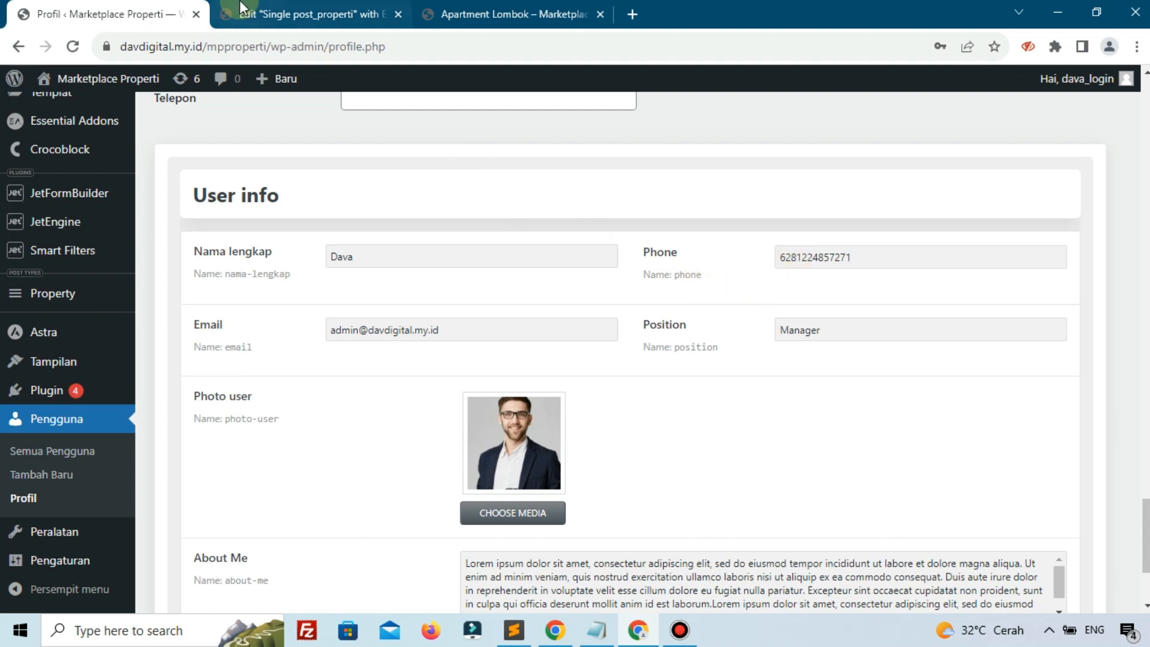
click(270, 13)
double_click(141, 429)
key(ctrl+v)
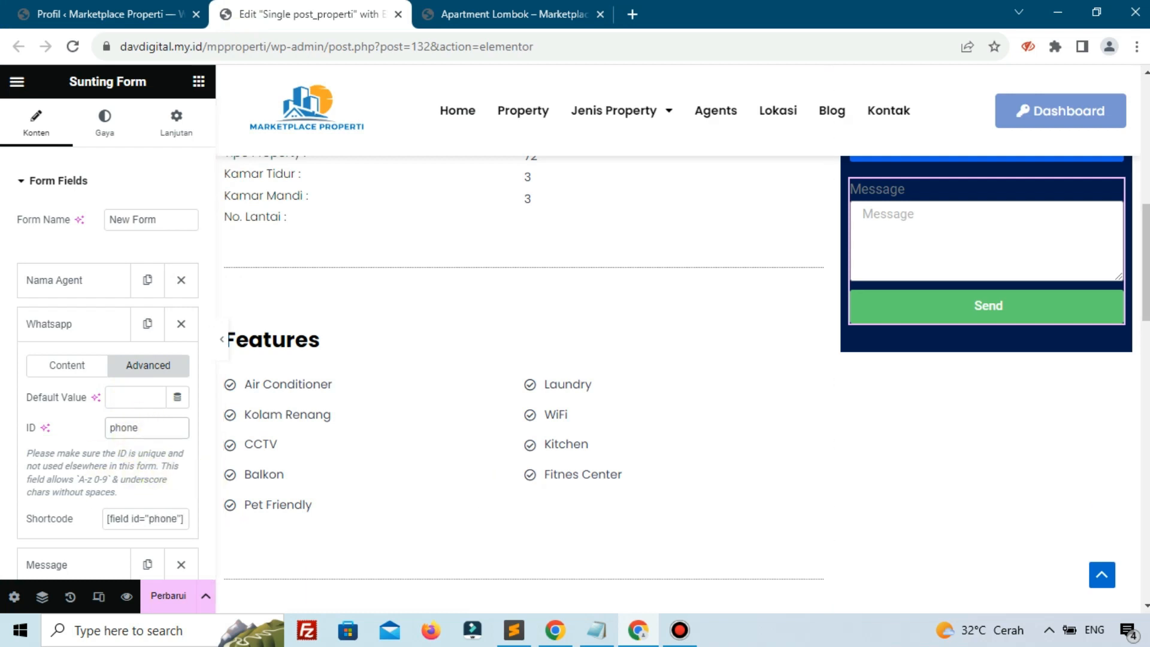
key(alt+Tab)
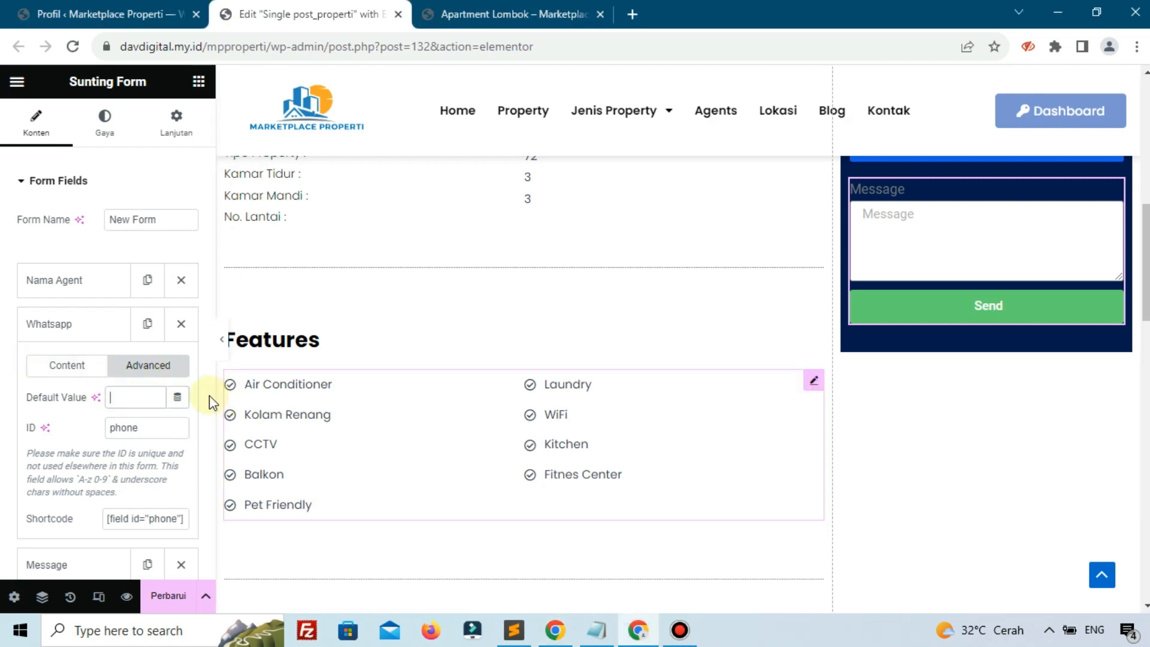
Set the Whatsapp field's default value to the Author Meta dynamic tag
click(178, 399)
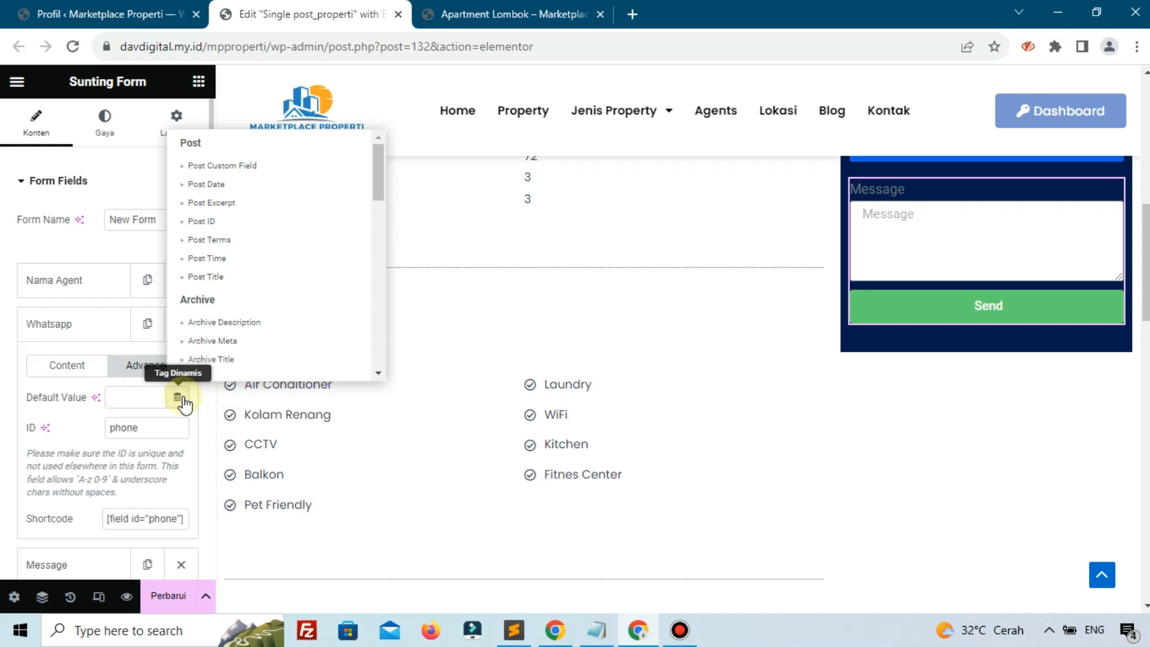
scroll(204, 270, down, 2)
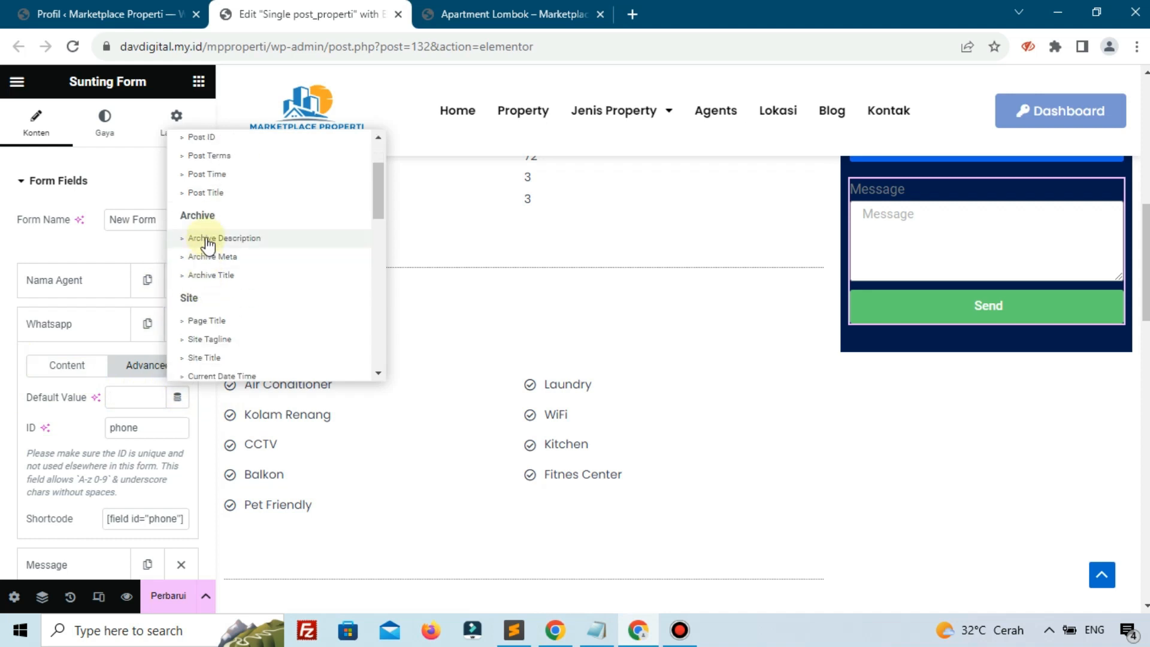
scroll(205, 300, down, 2)
scroll(219, 297, up, 1)
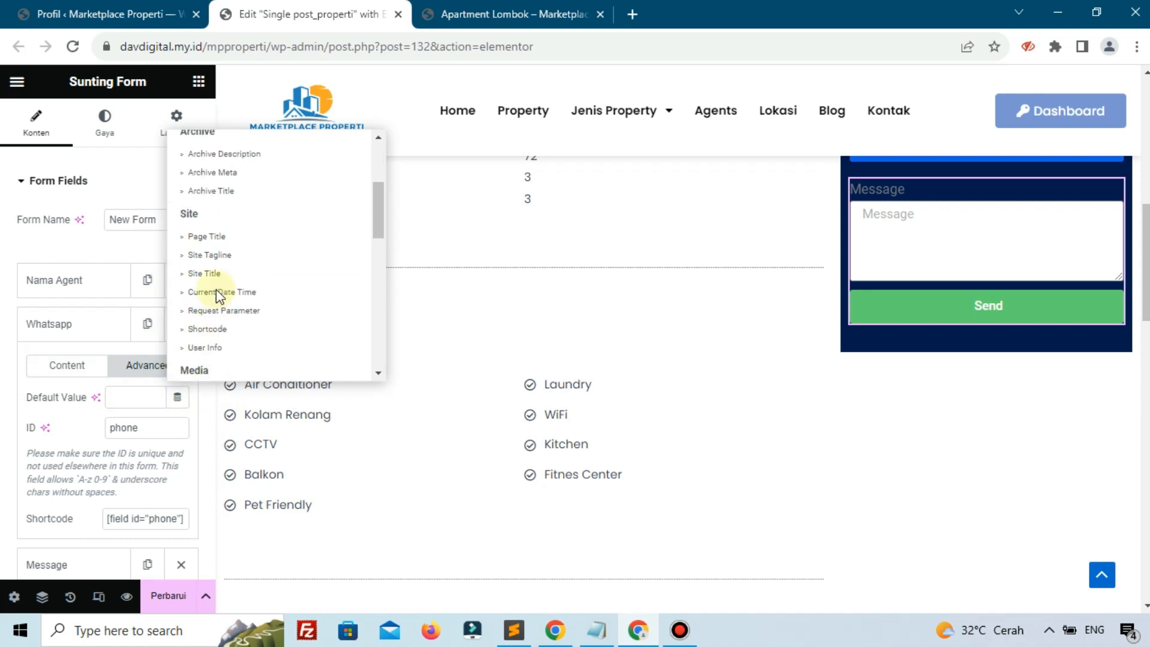
scroll(218, 294, down, 3)
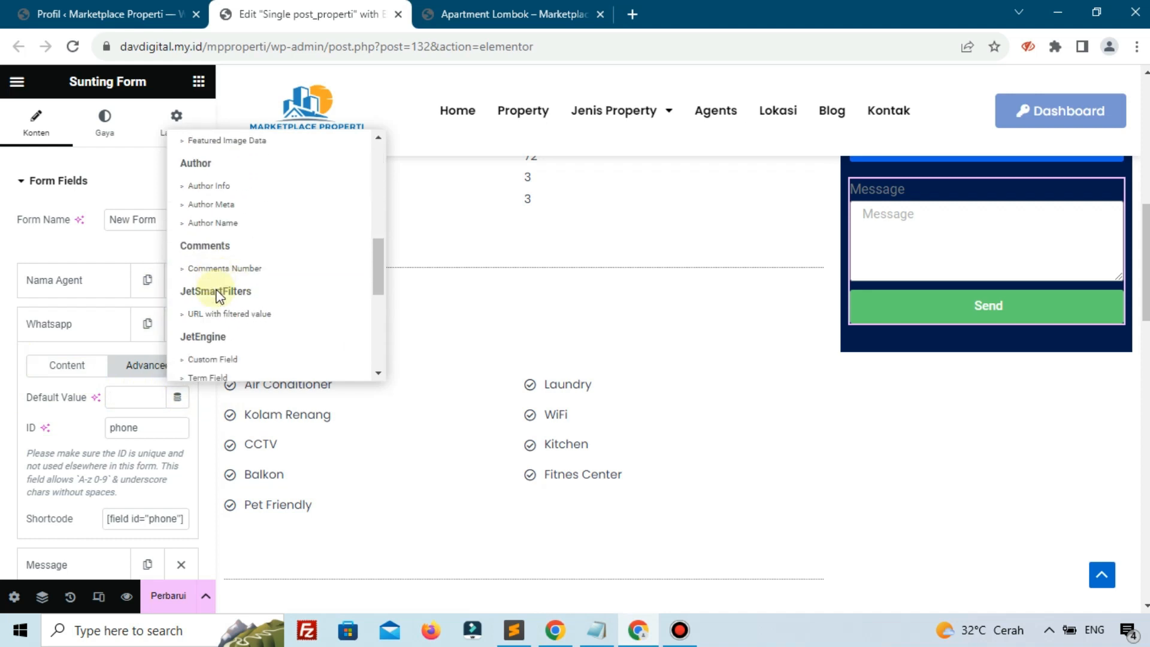
click(217, 205)
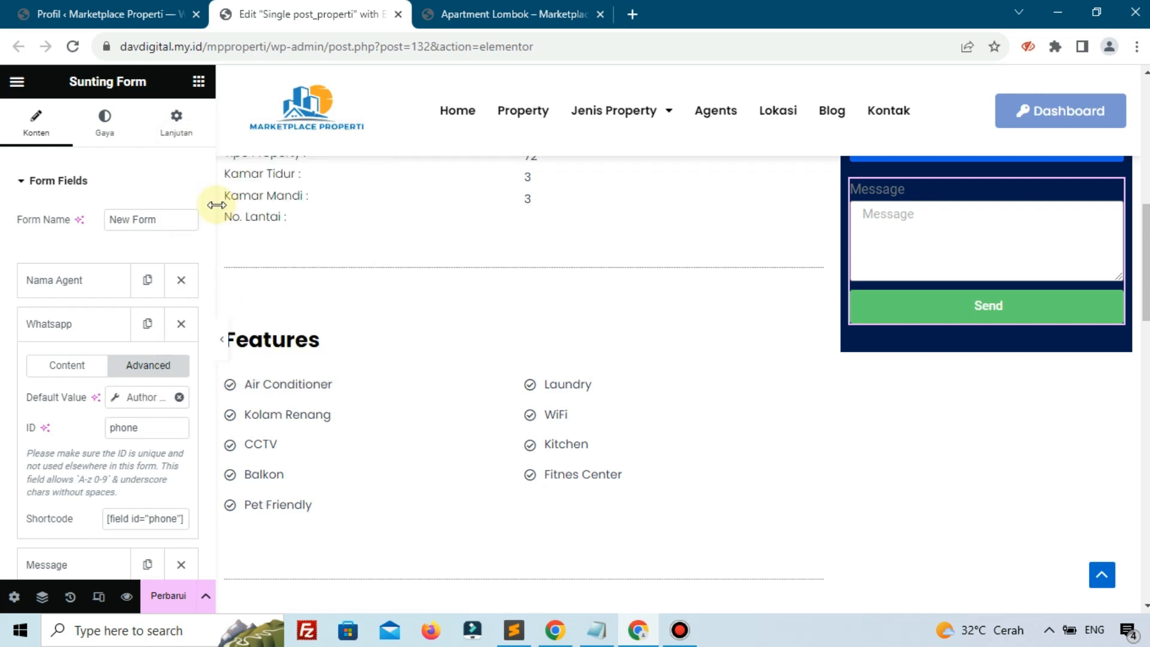
click(143, 396)
Enter phone as the Author Meta key and collapse the Whatsapp field
click(228, 471)
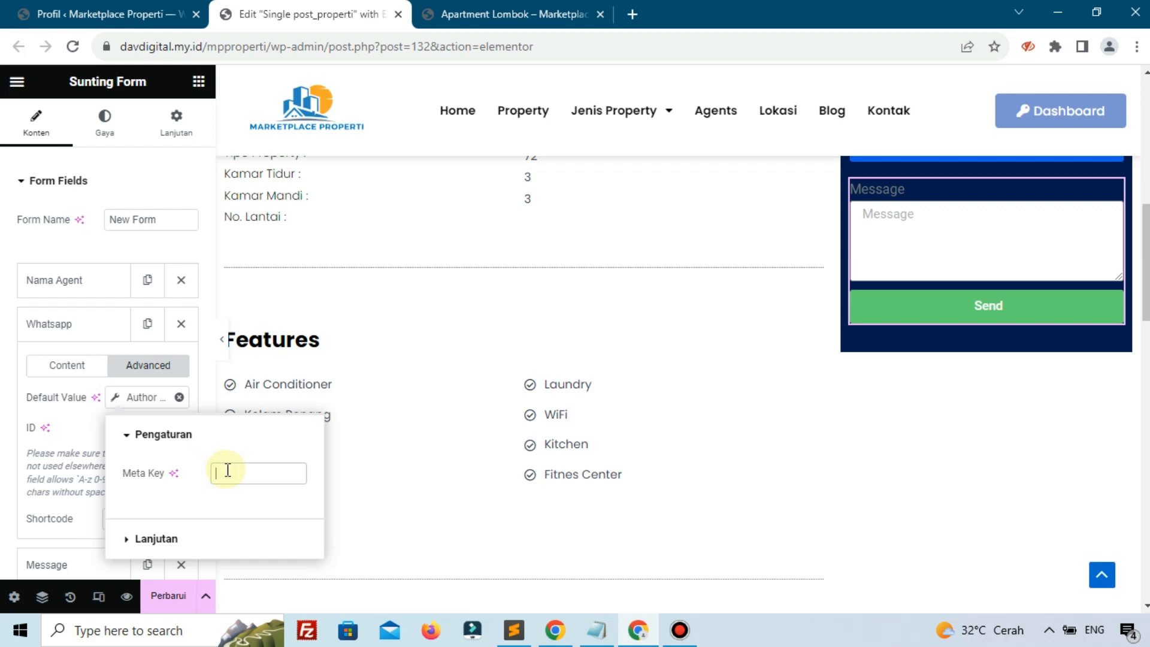
text(phone)
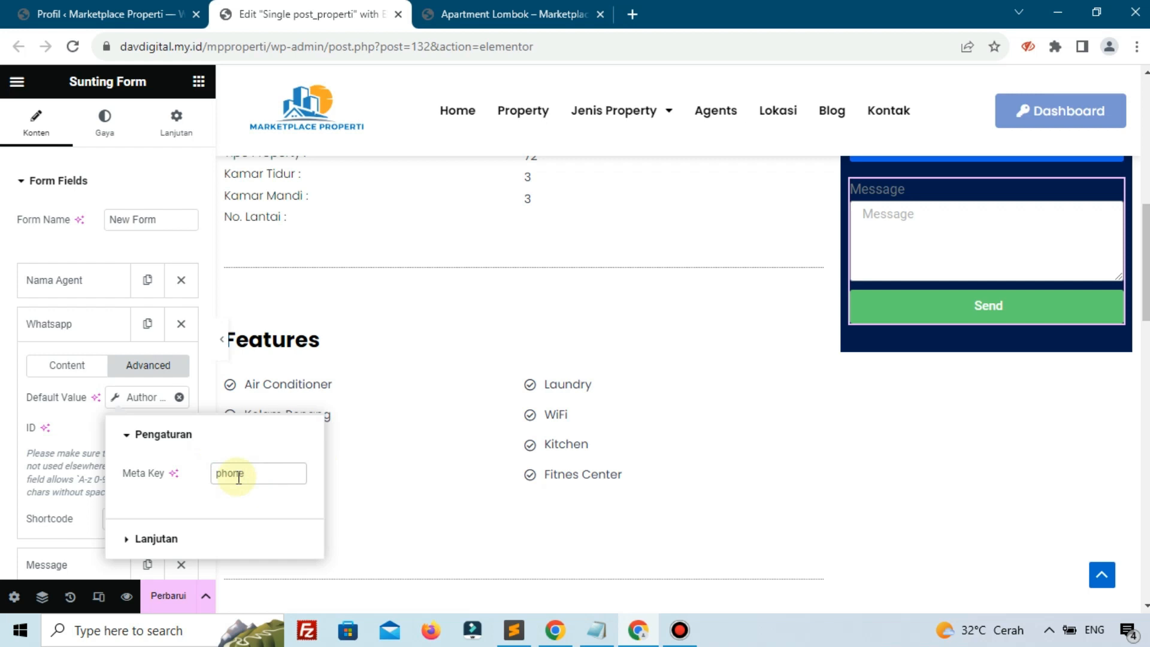
click(114, 14)
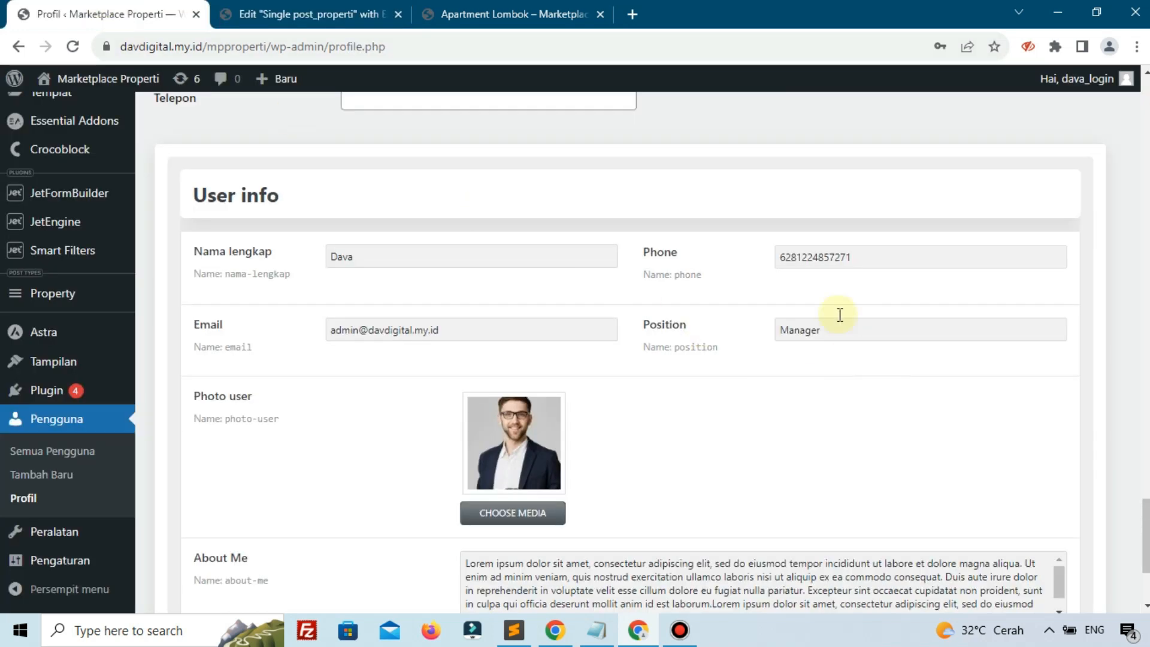
click(316, 24)
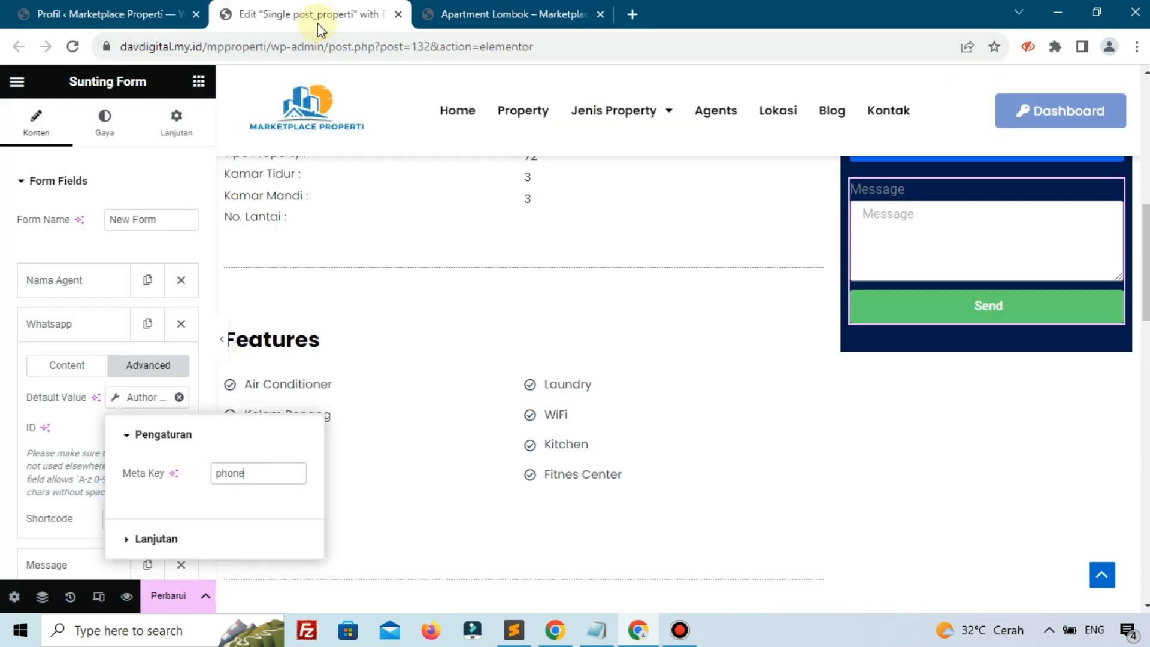
click(58, 441)
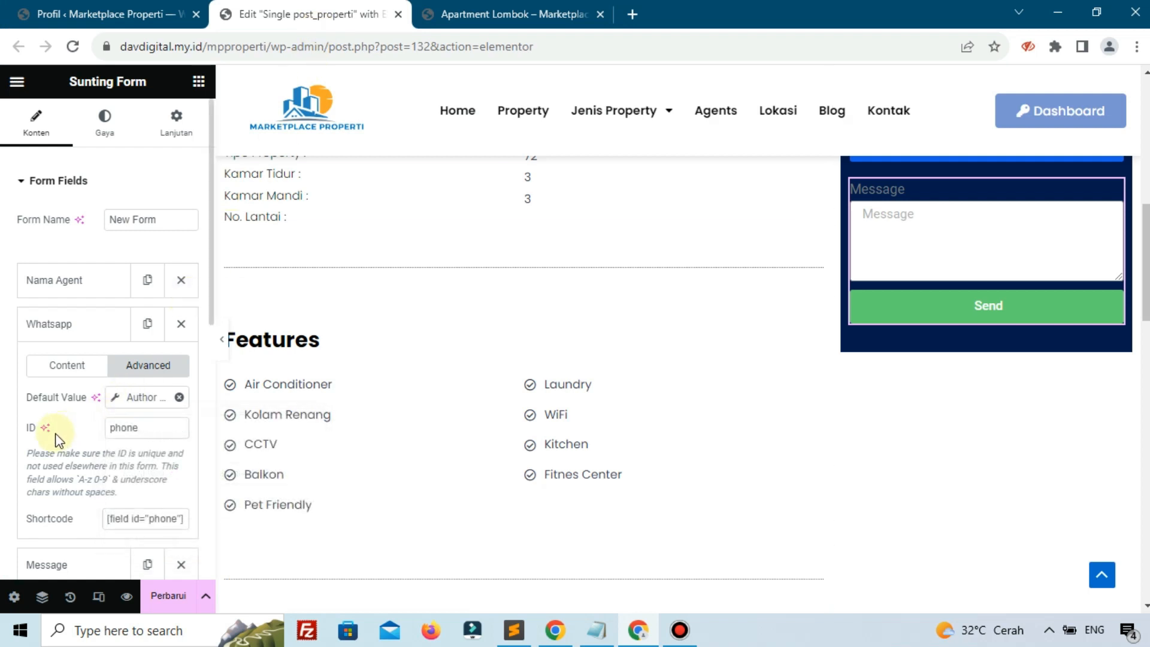
click(70, 336)
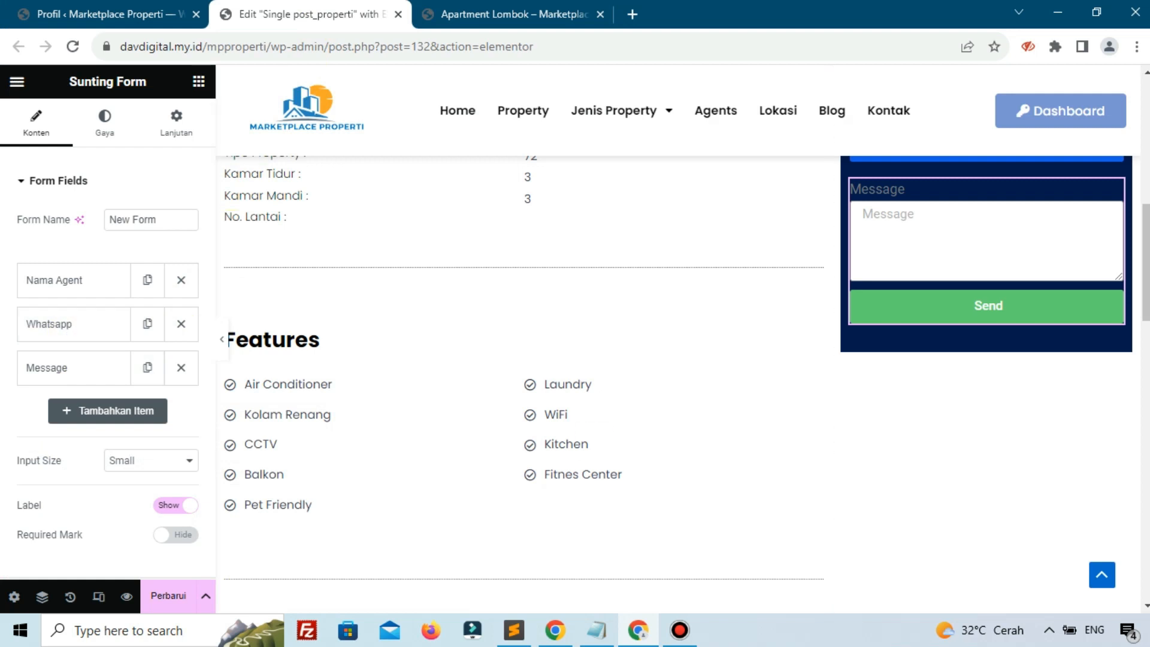
key(alt+Tab)
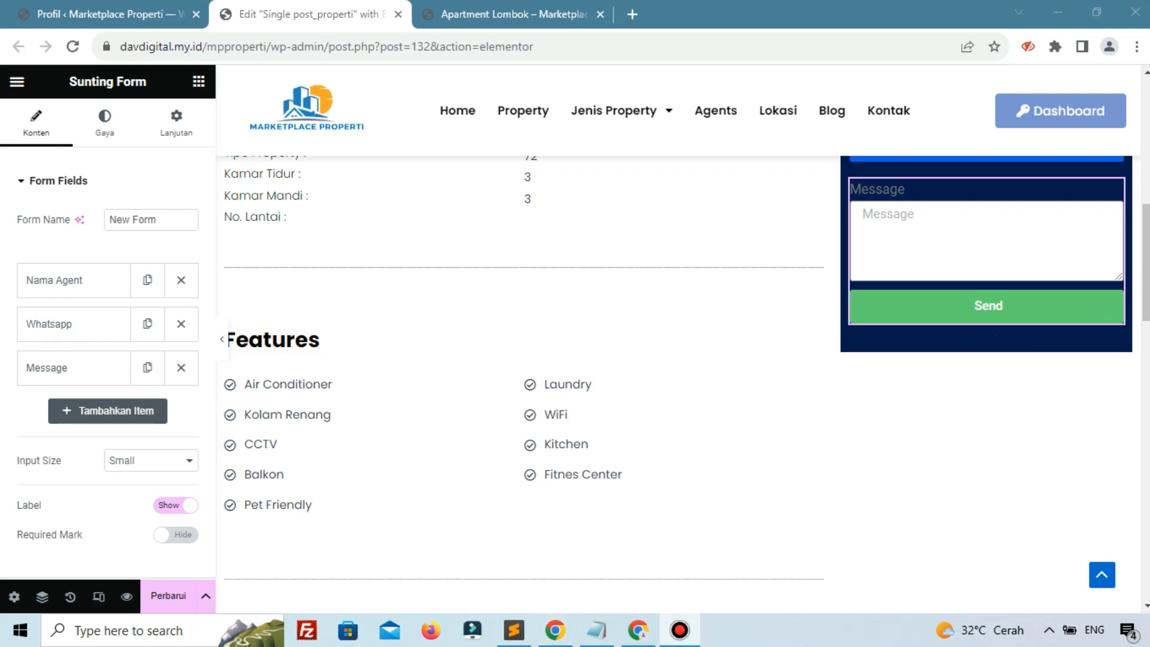
Make the Message field hidden and relabel it MessageID
click(91, 367)
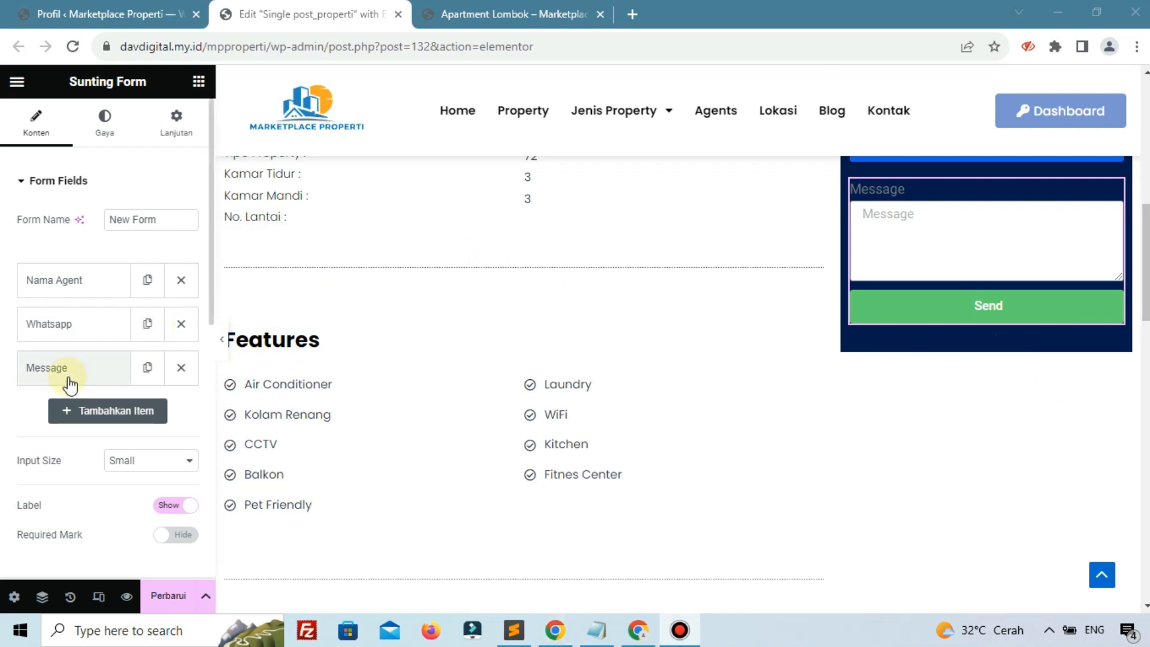
click(70, 384)
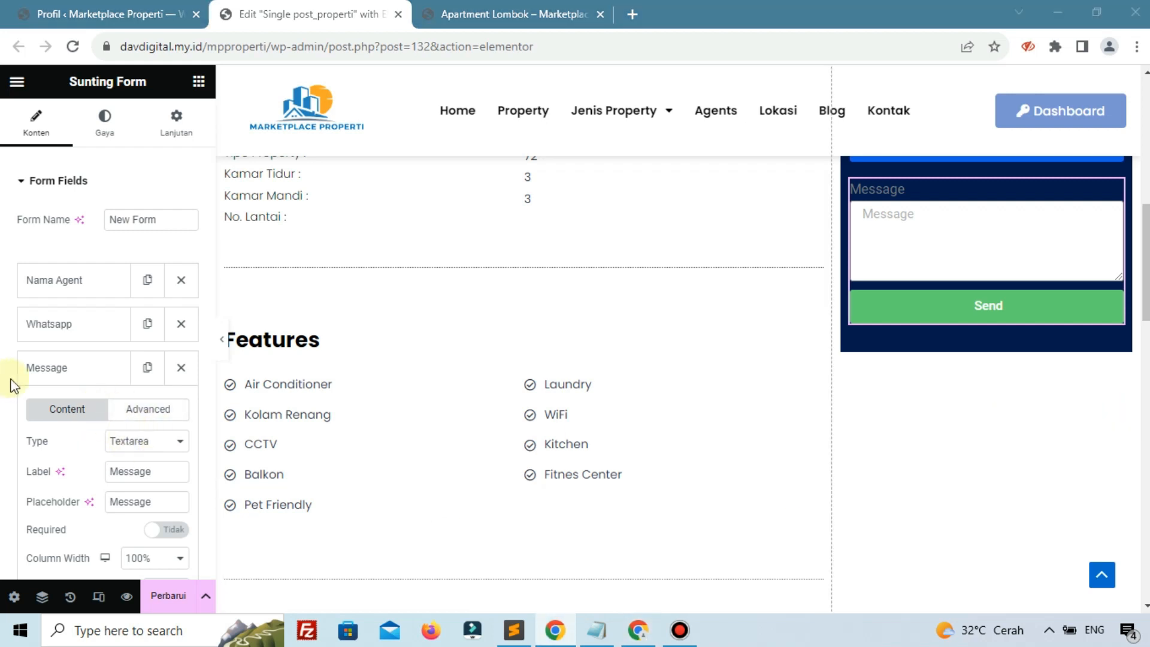
click(151, 443)
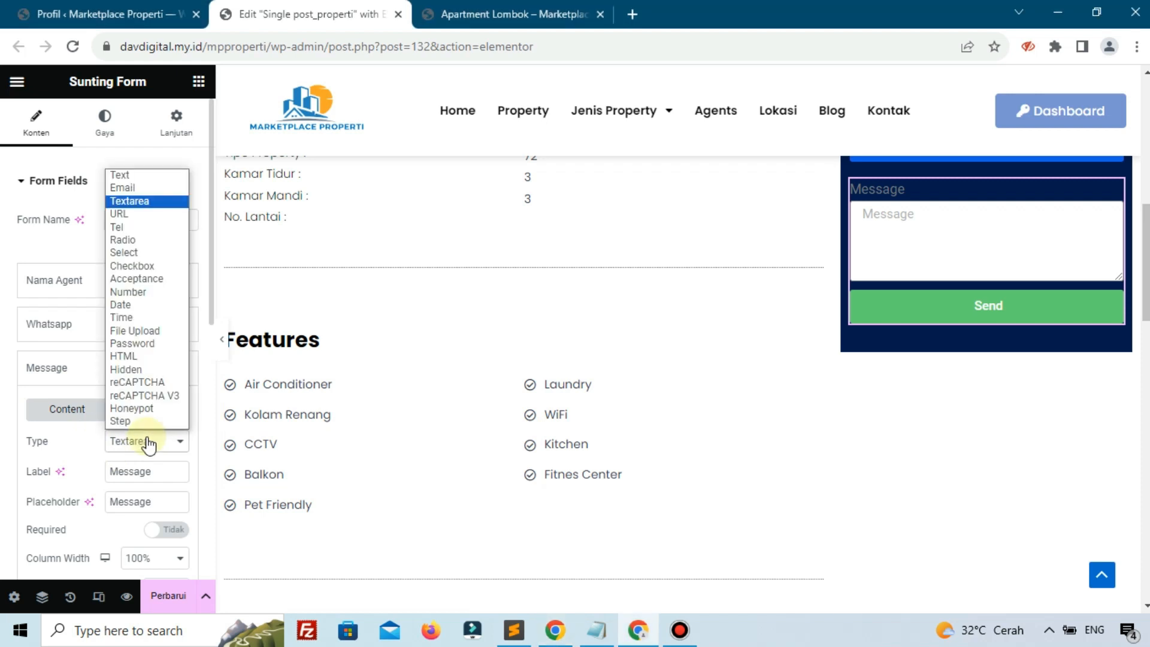
click(130, 372)
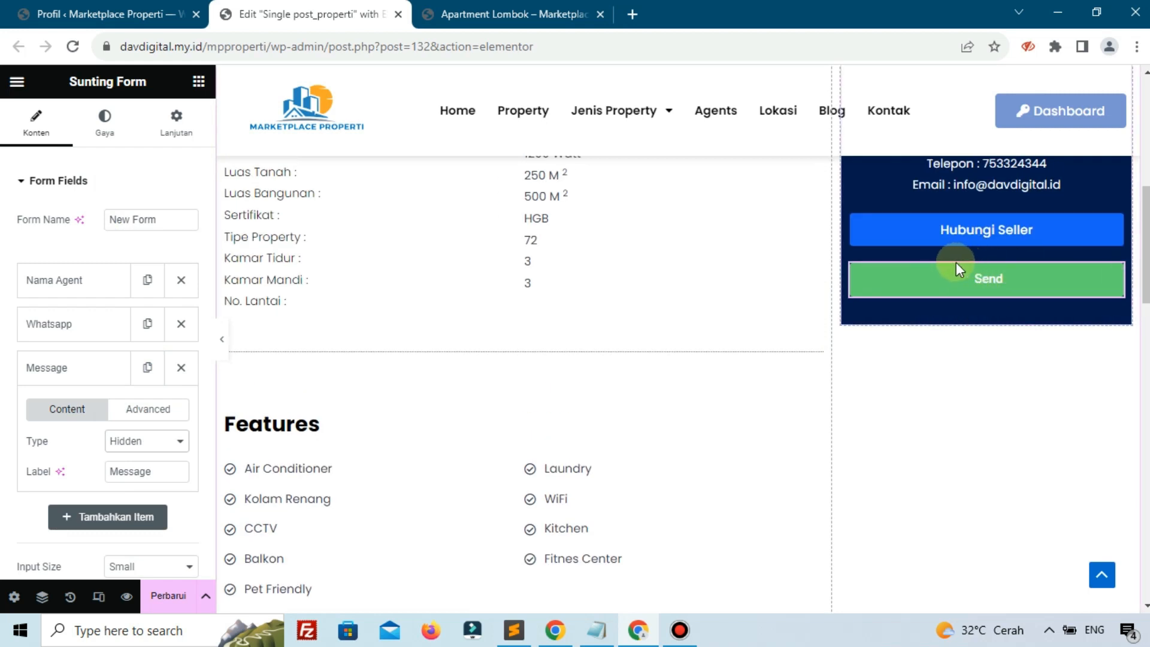
click(154, 462)
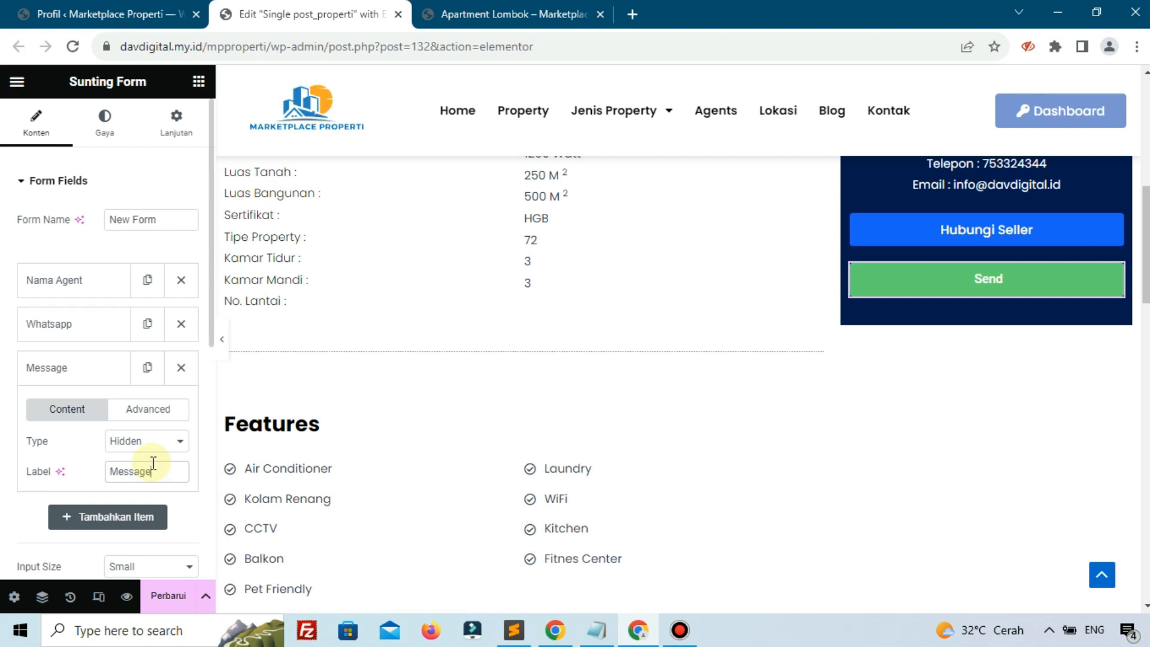
text(ID)
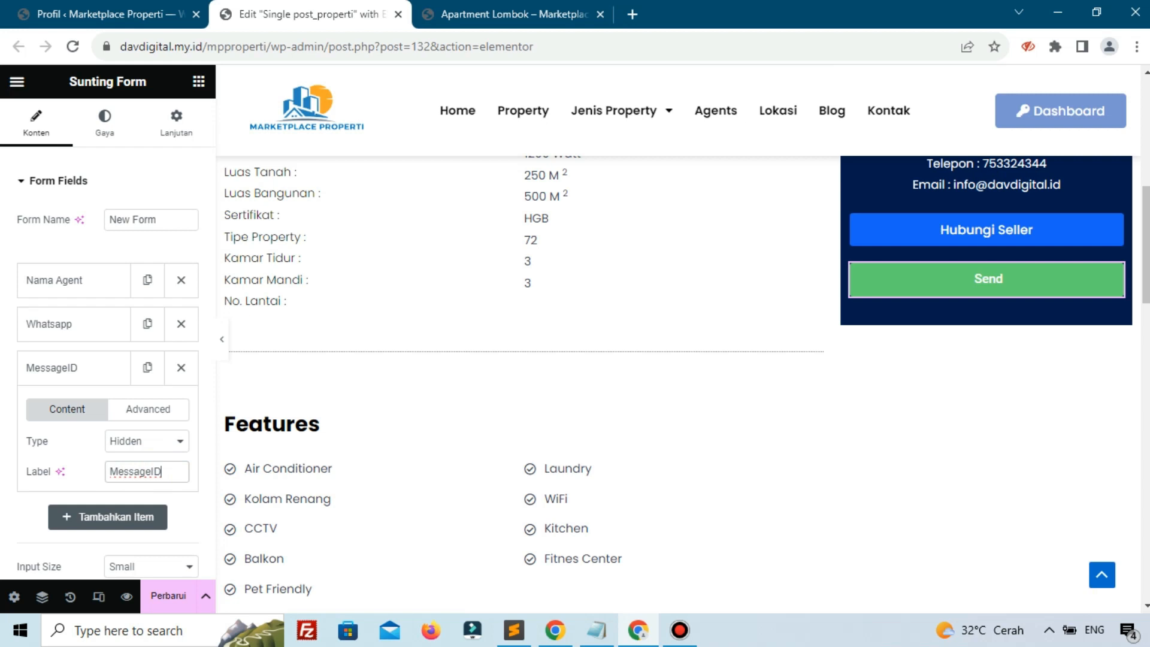
Set its default value to the Post ID dynamic tag and change its ID to lid
click(159, 409)
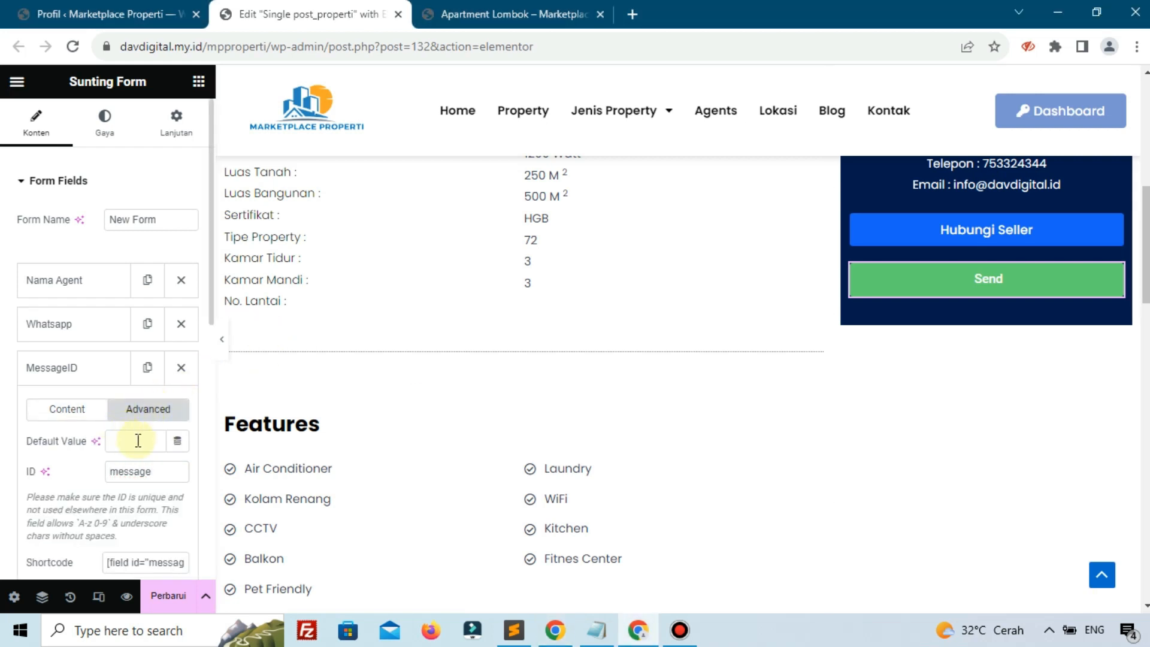
click(176, 442)
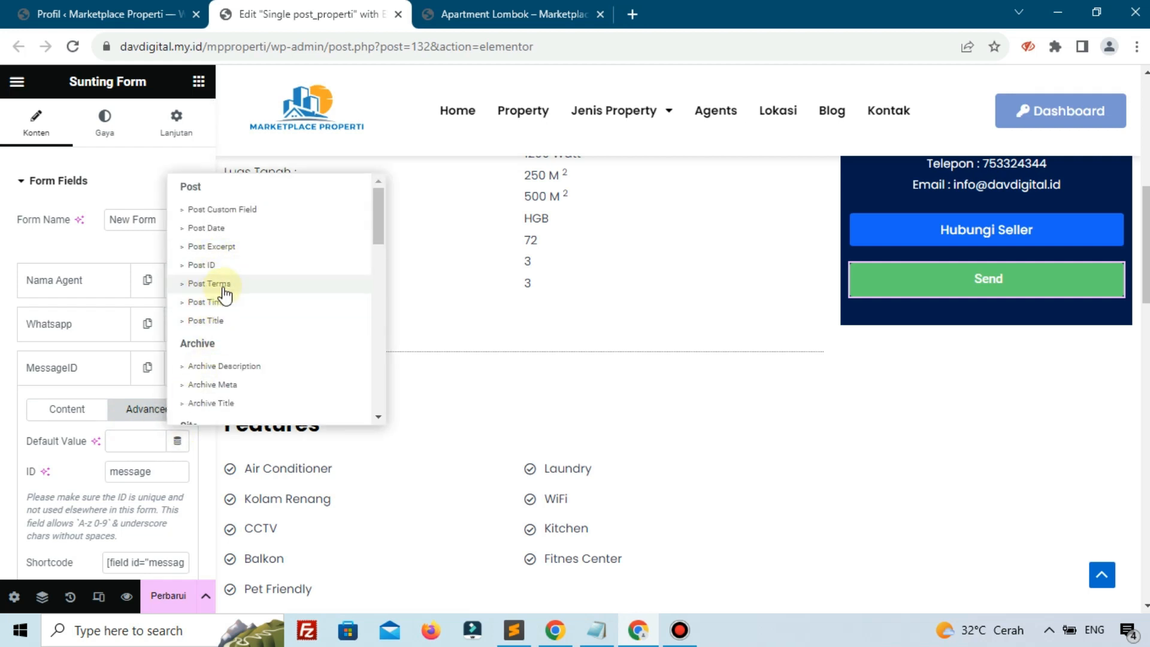
click(210, 265)
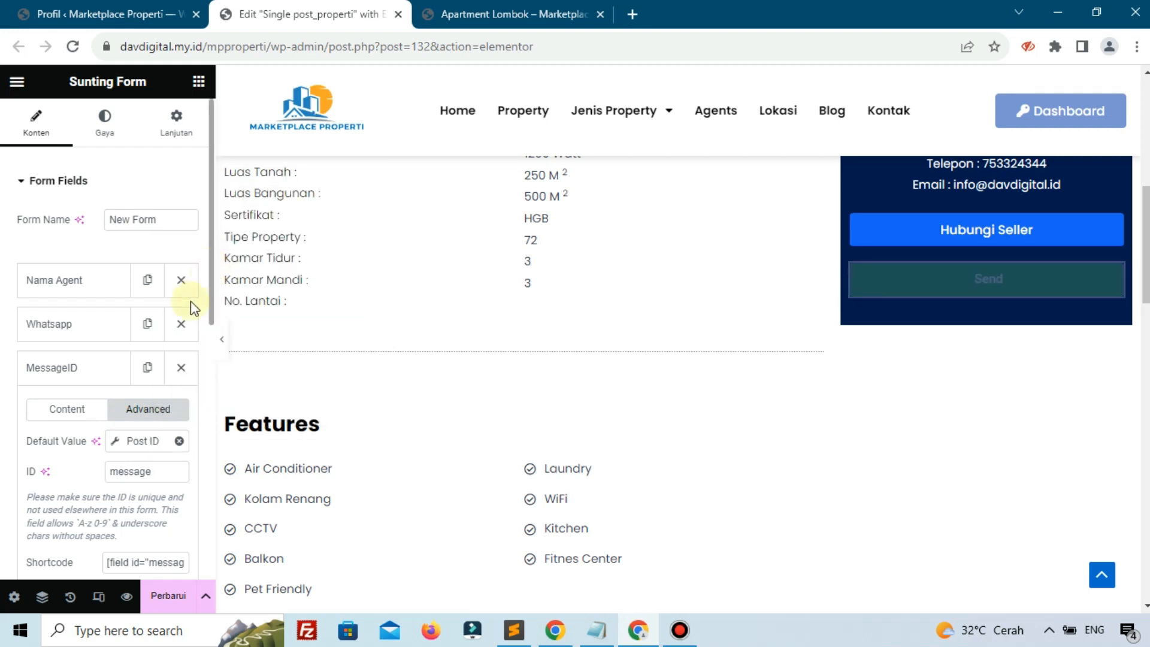
double_click(129, 480)
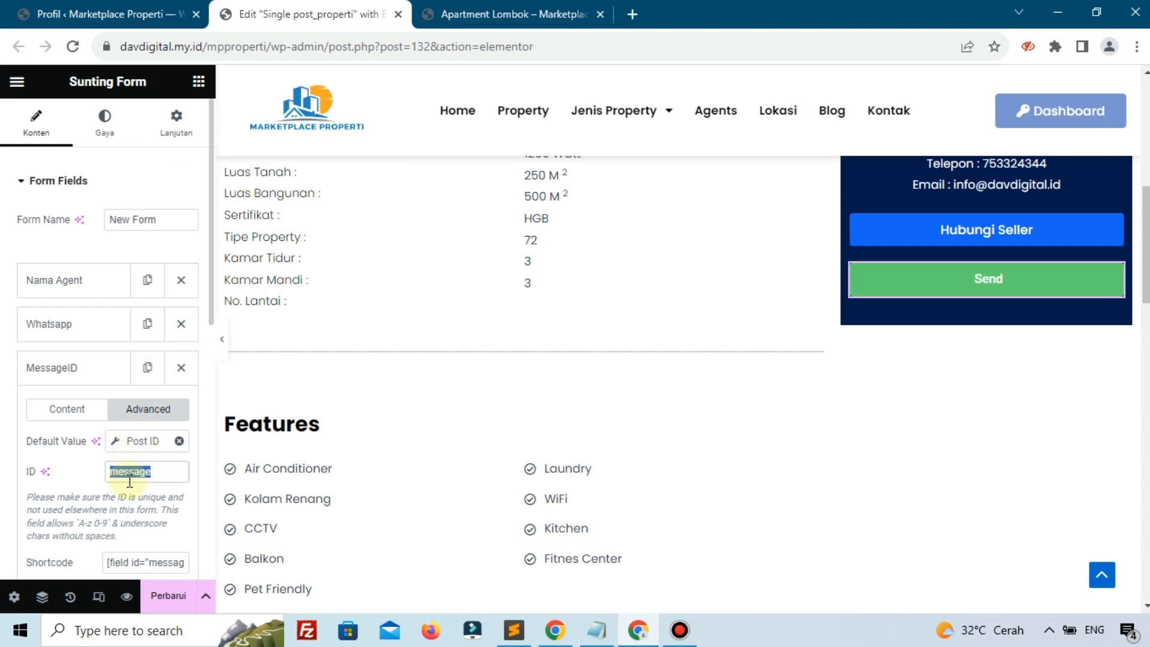
key(BackSpace)
text(lid)
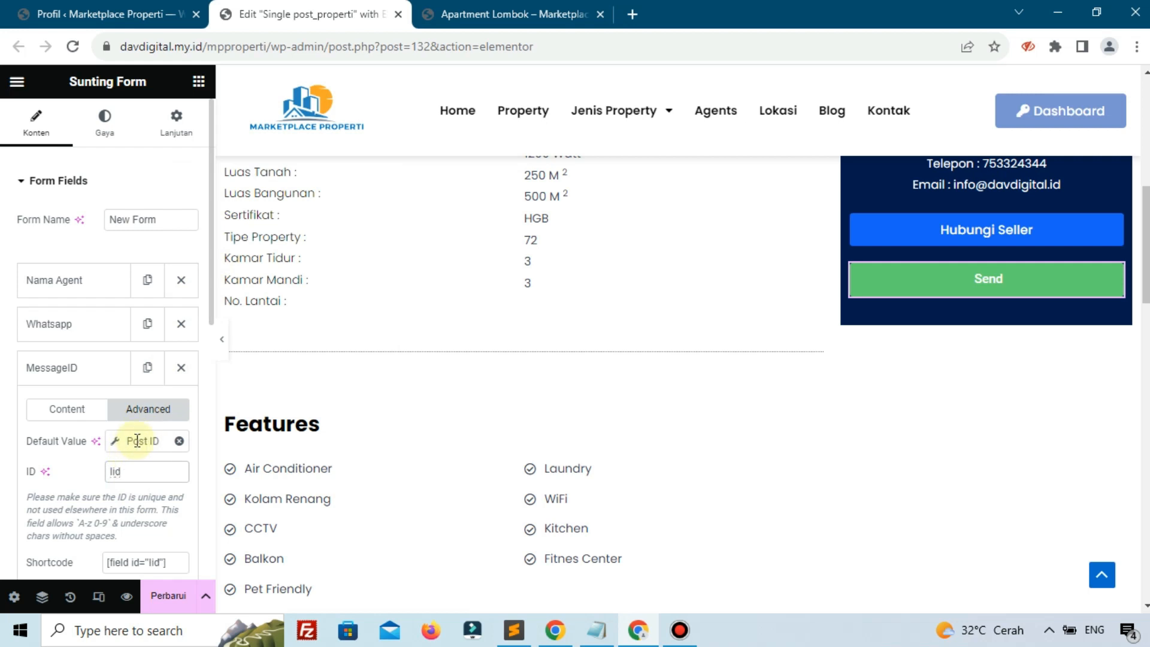
Add ?p= in the Before setting of the Post ID default value
click(137, 441)
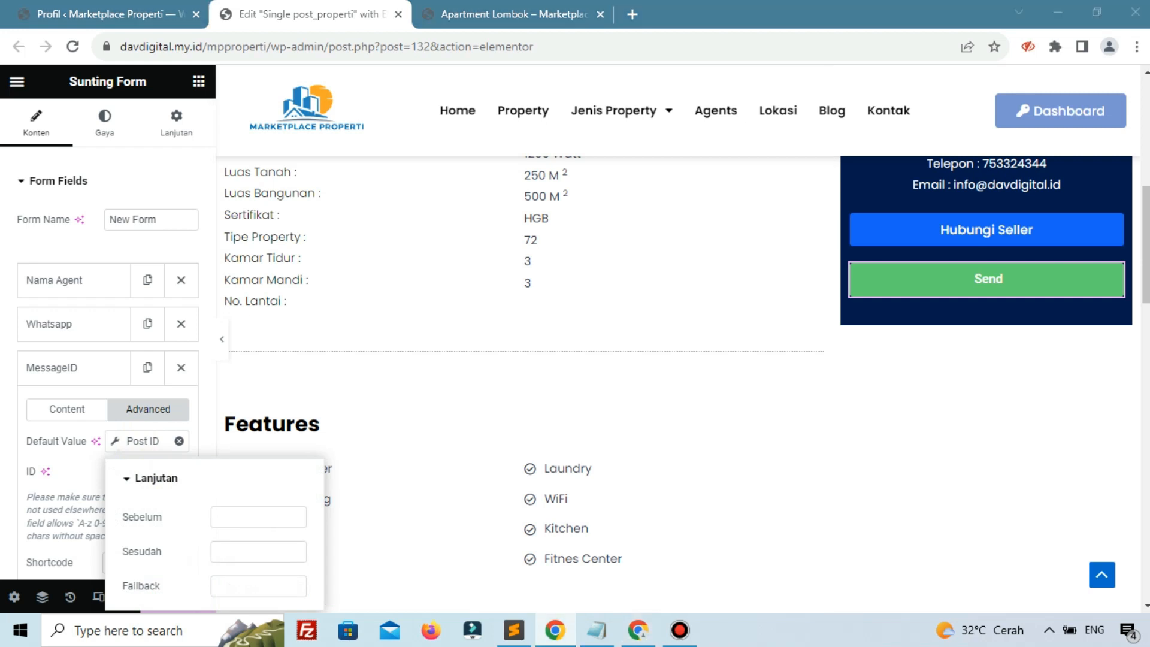
click(234, 523)
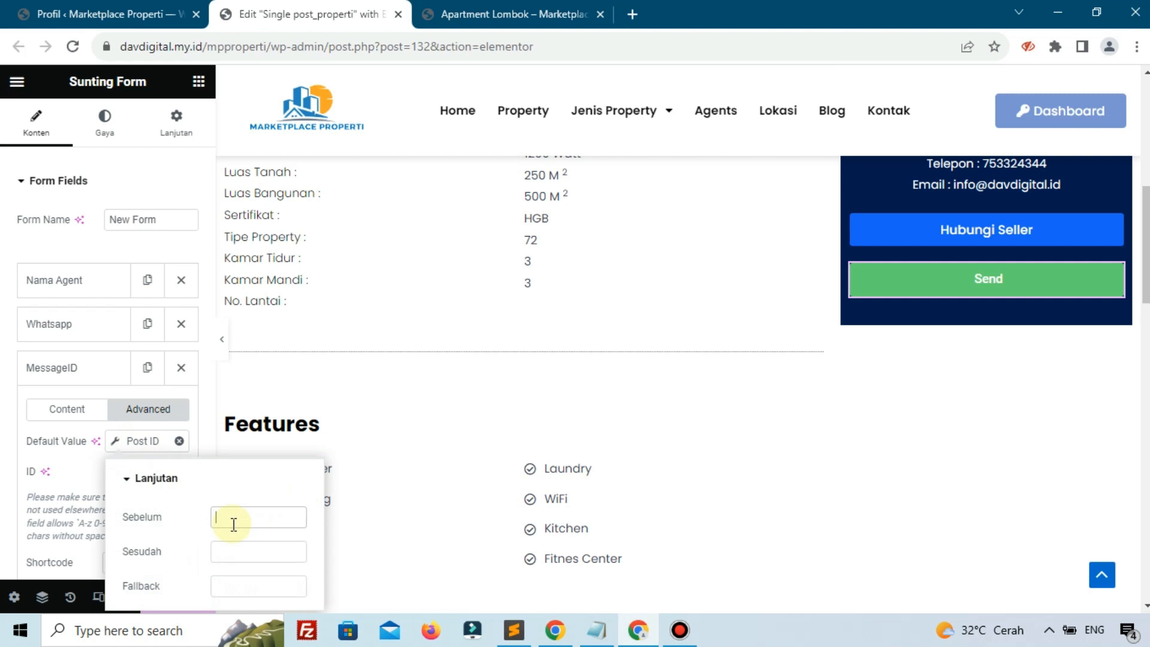
text(?)
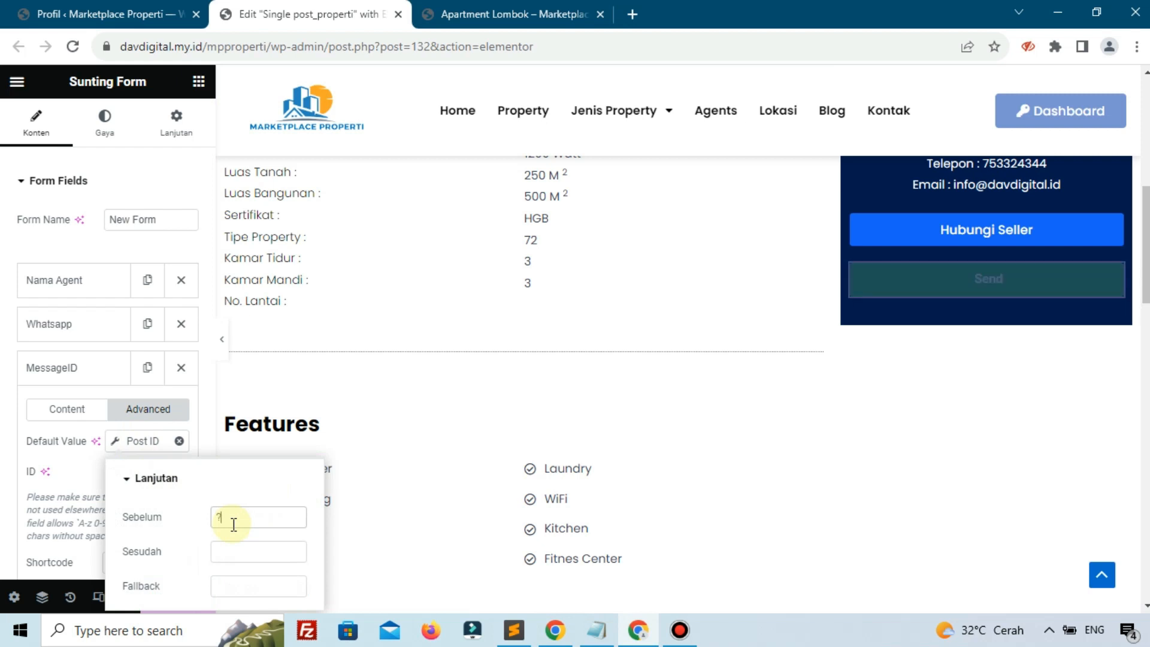
text(p)
click(69, 492)
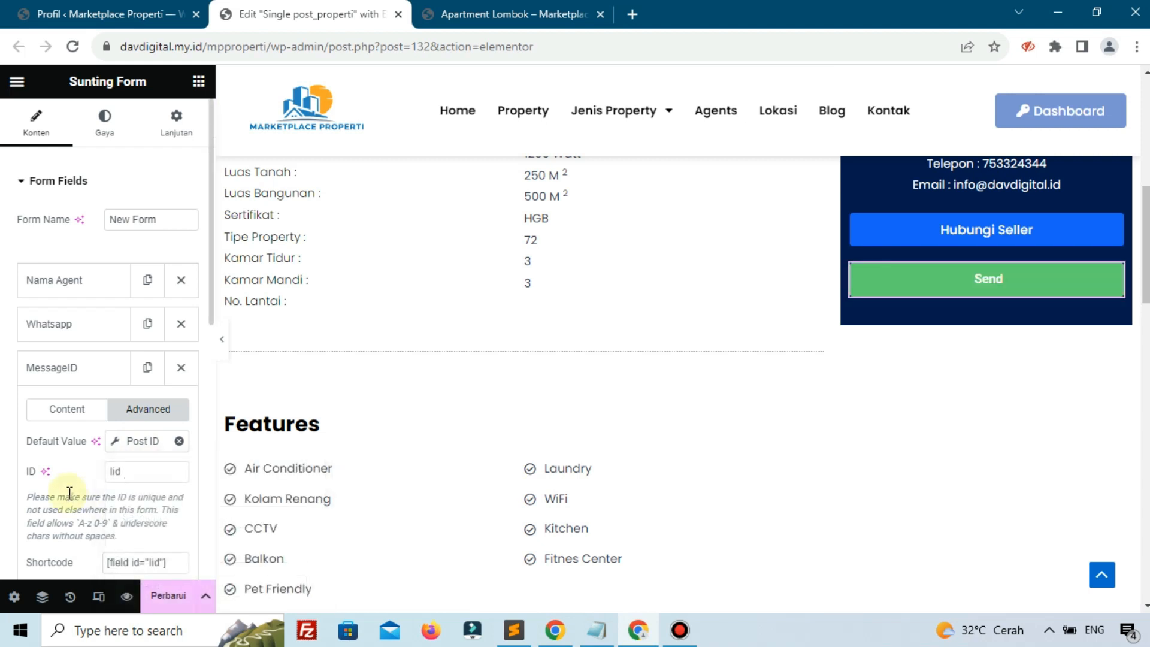
click(124, 444)
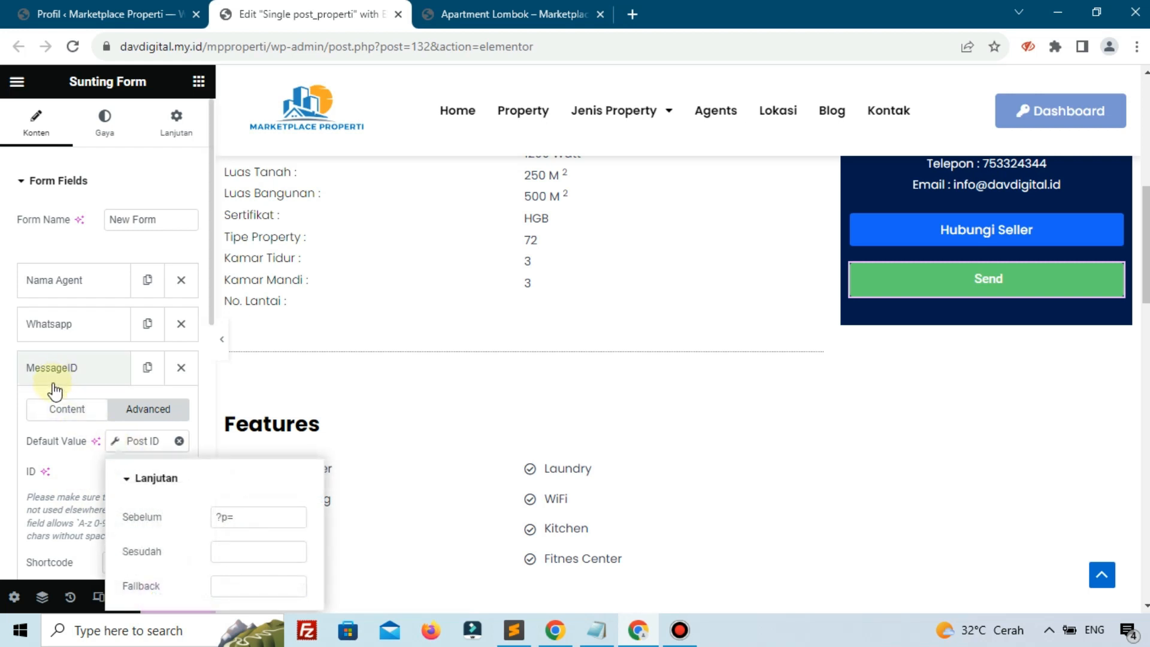
click(55, 413)
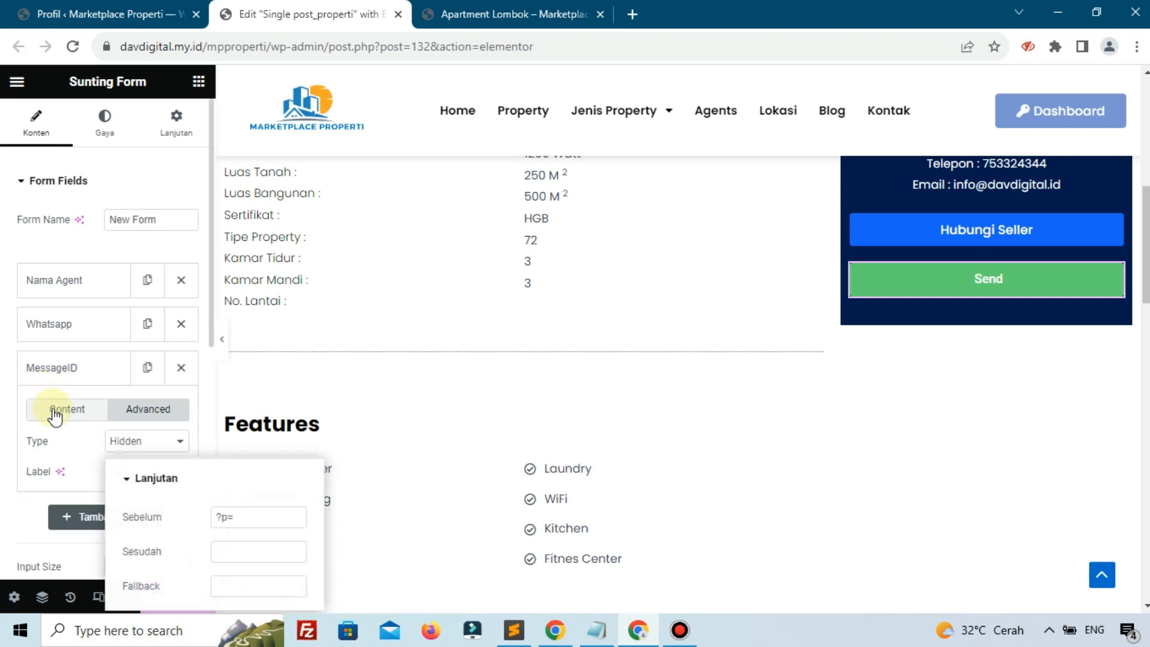
Preview the field as Text to check ?p=100, switch it back to Hidden, and save with Perbarui
click(118, 450)
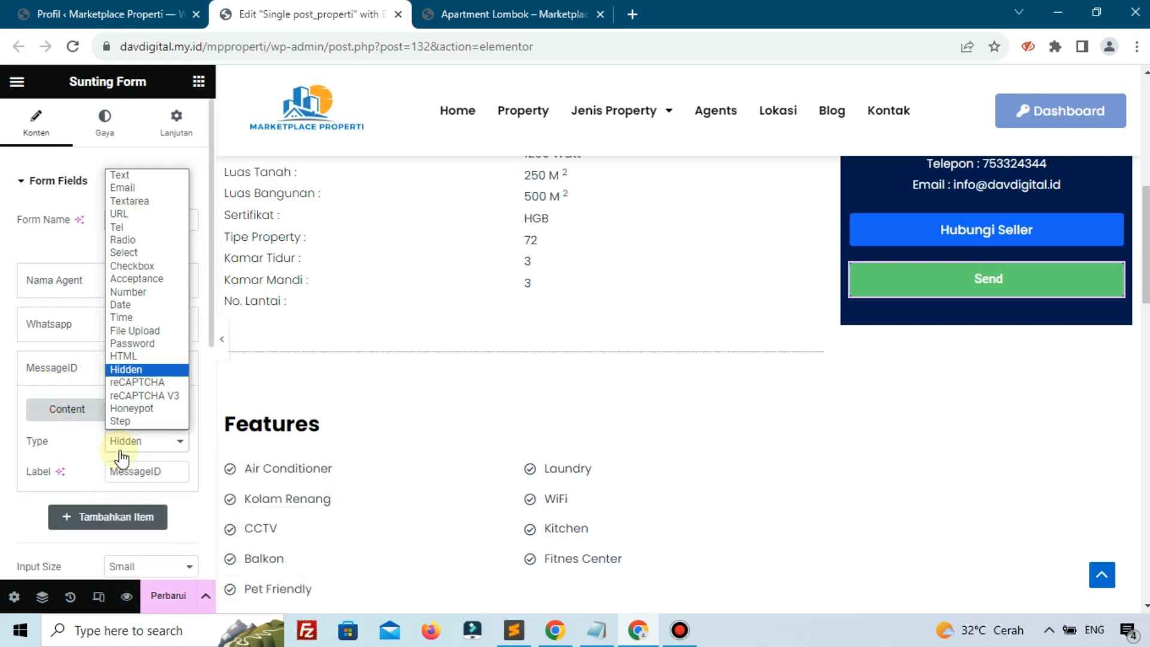
click(128, 176)
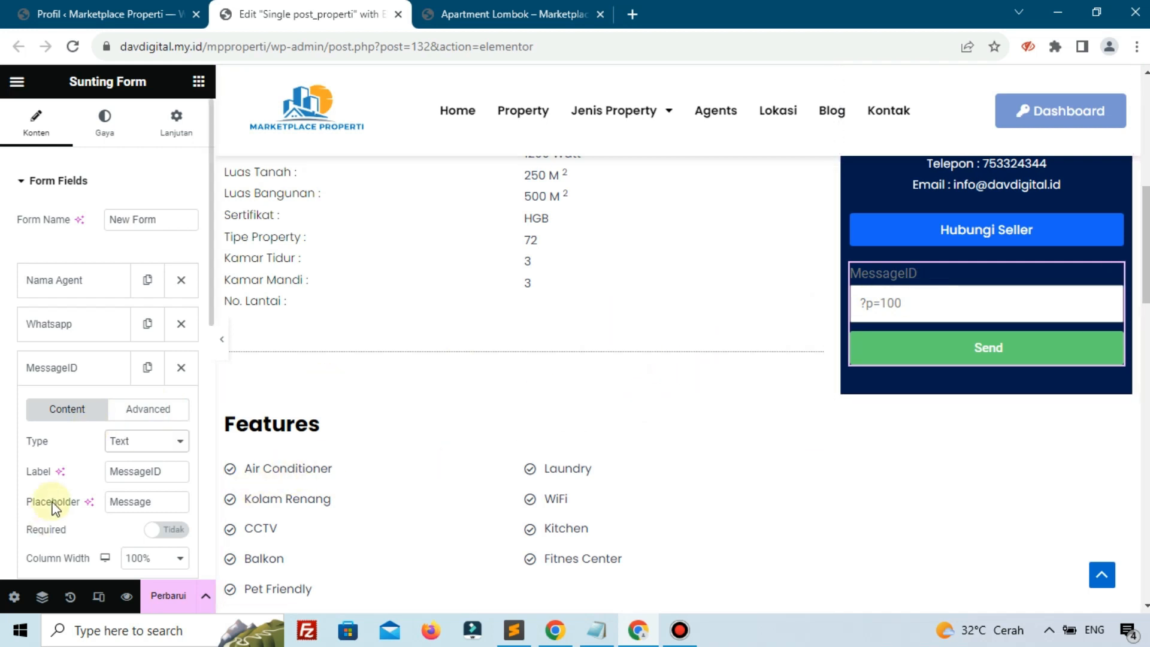
click(129, 442)
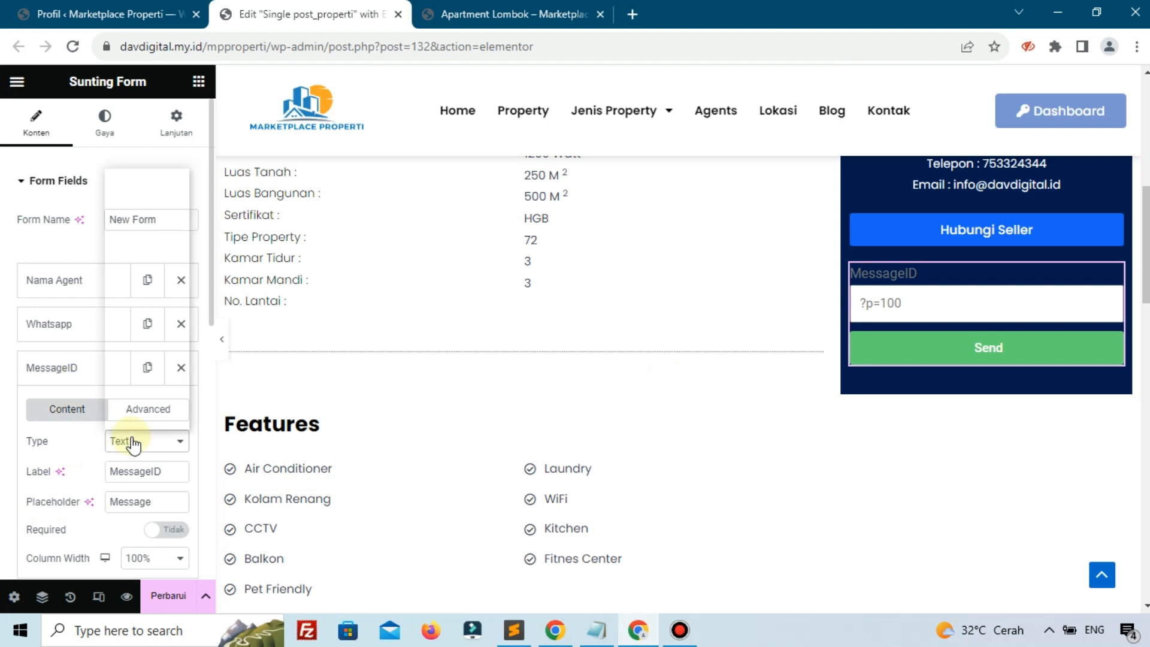
click(126, 369)
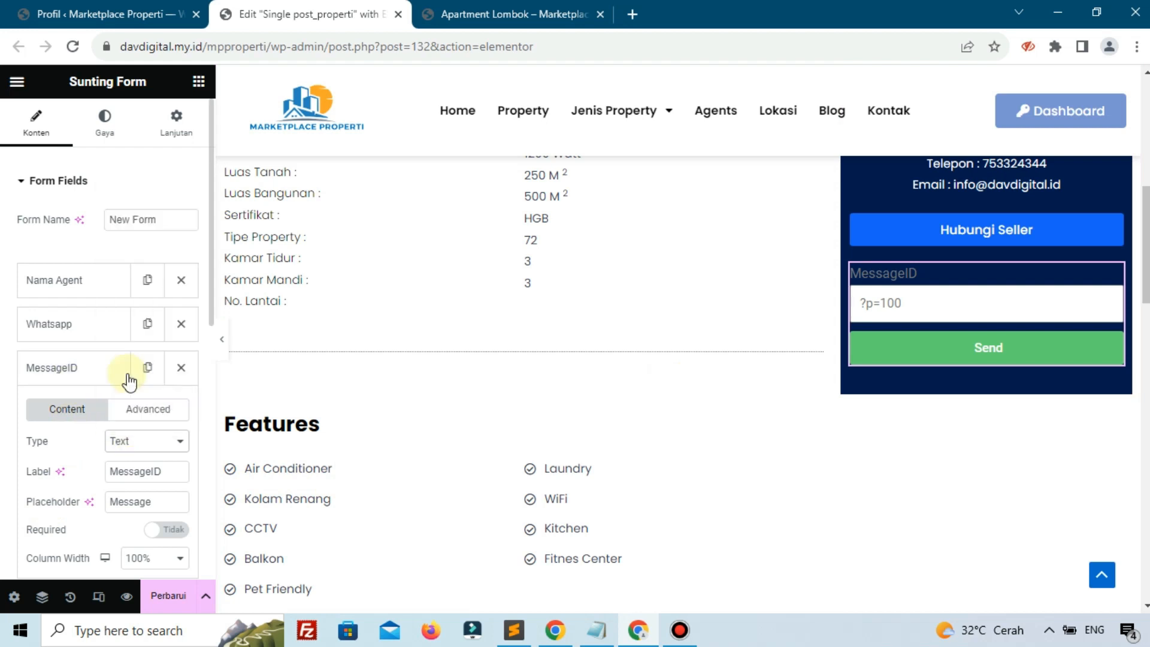
click(159, 599)
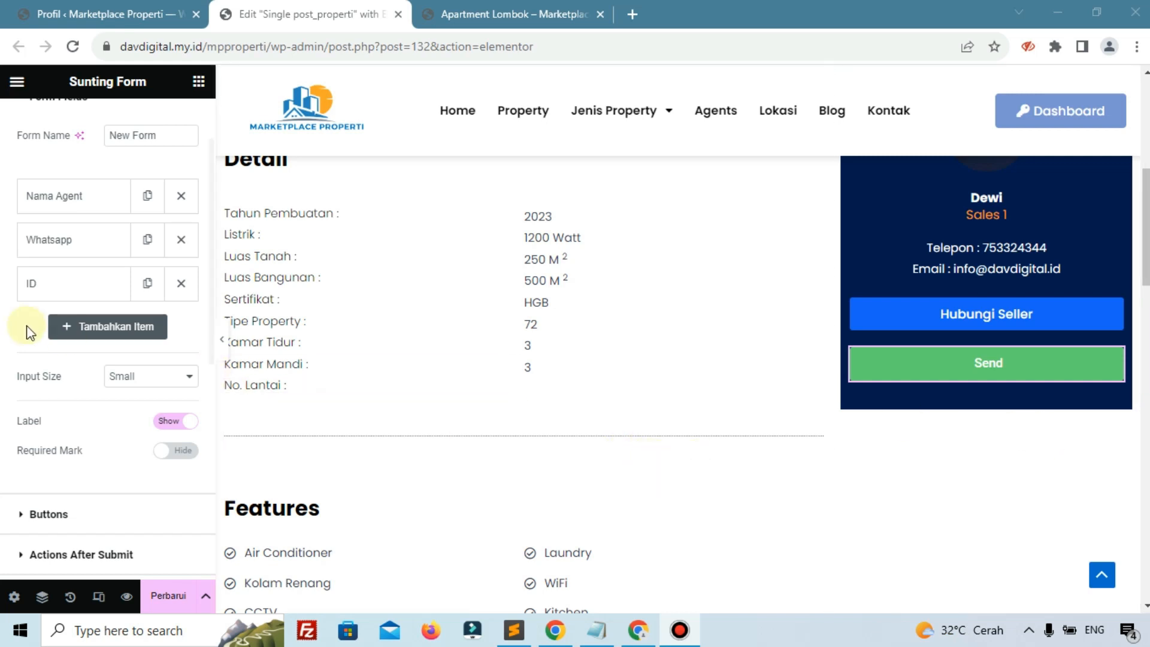
Change the hidden ID field's identifier from 'lid' to 'id' and open a blank browser tab
click(36, 287)
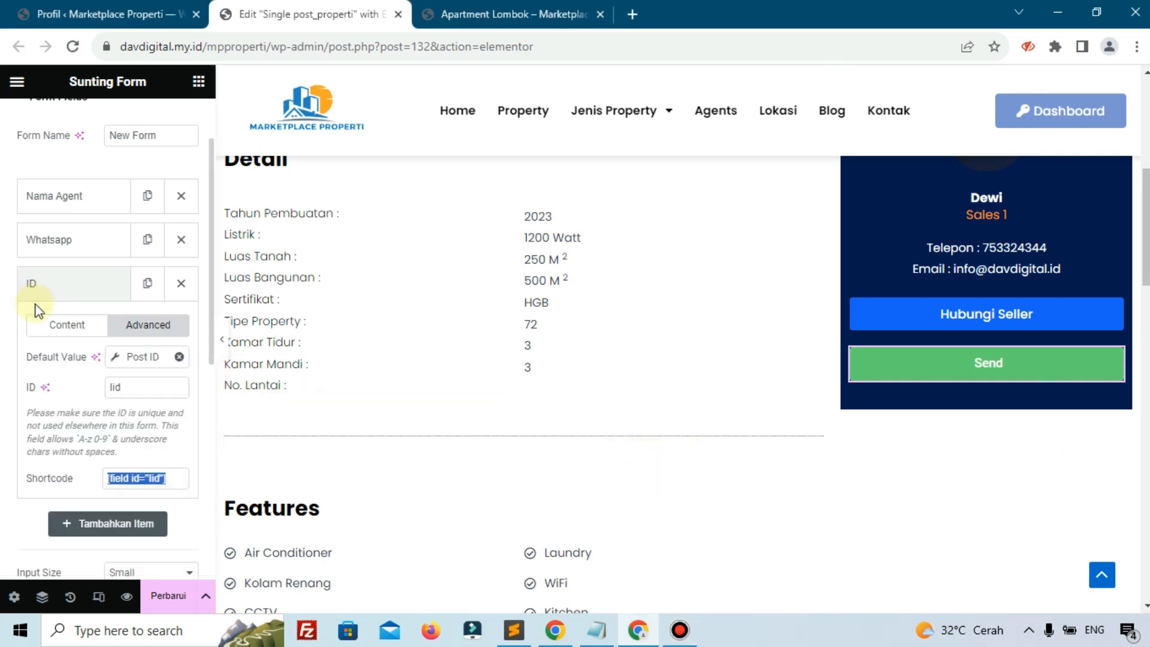
double_click(133, 395)
text(id)
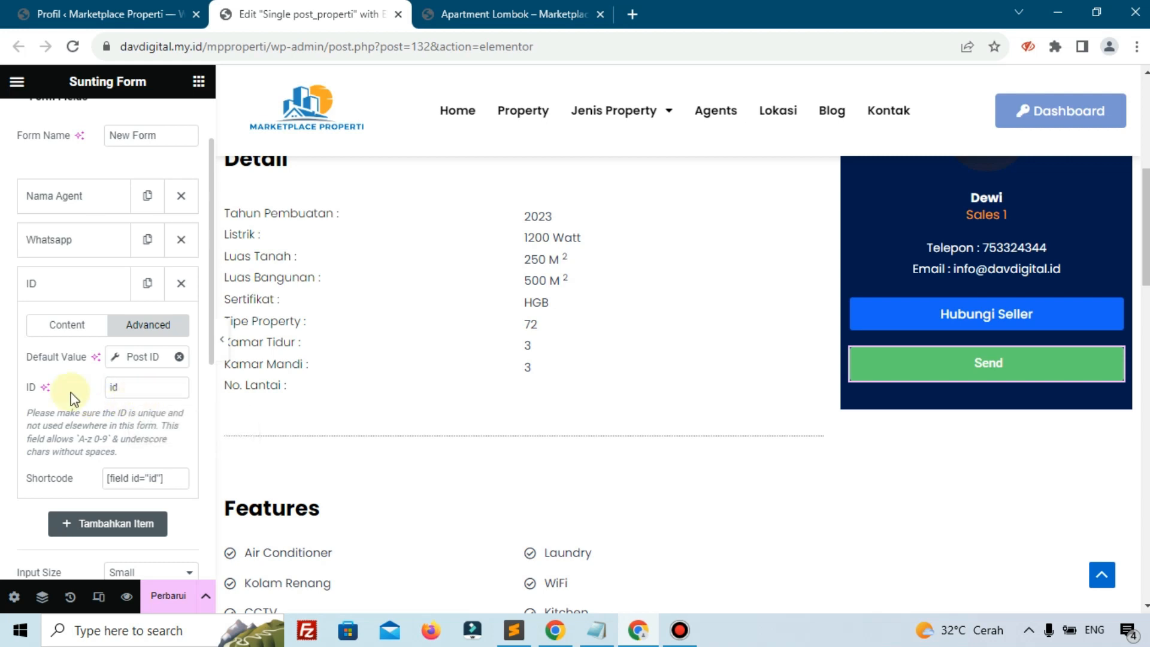
click(84, 325)
double_click(111, 387)
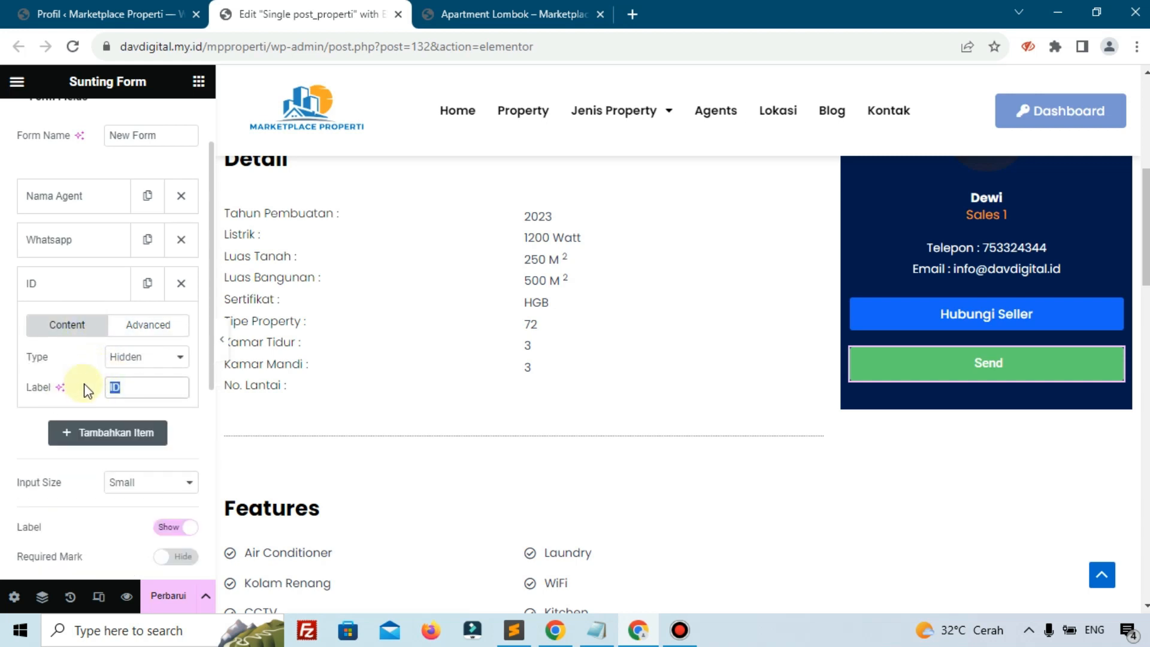
click(633, 14)
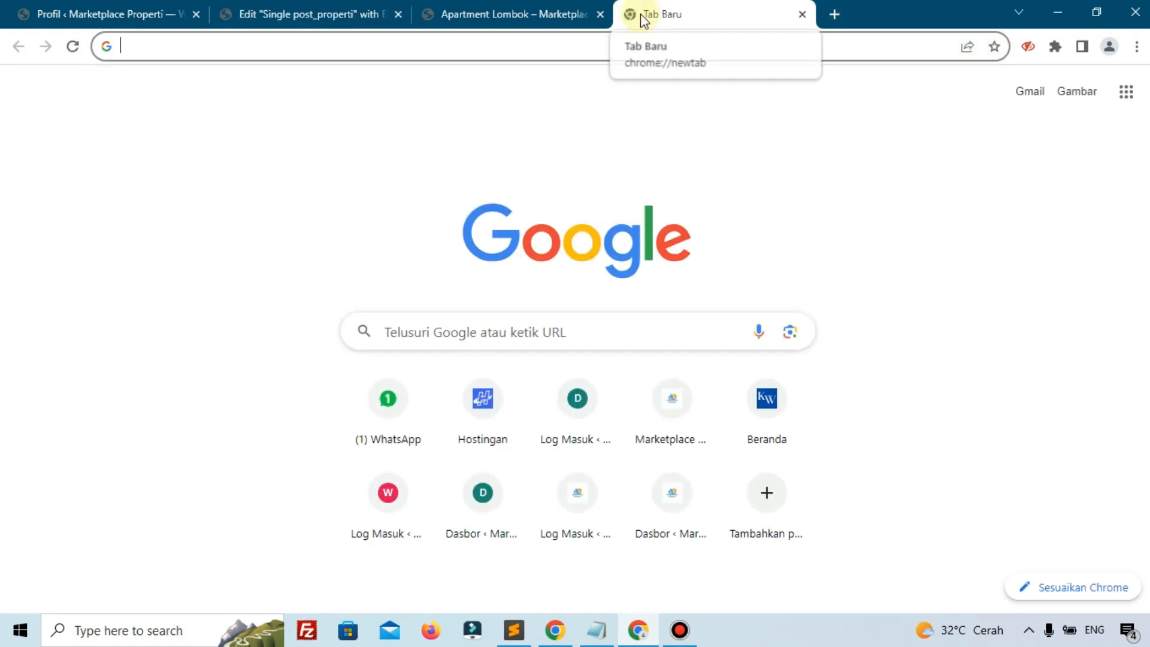
Go to urlencoder.org, enter a greeting and encode it
text(ur)
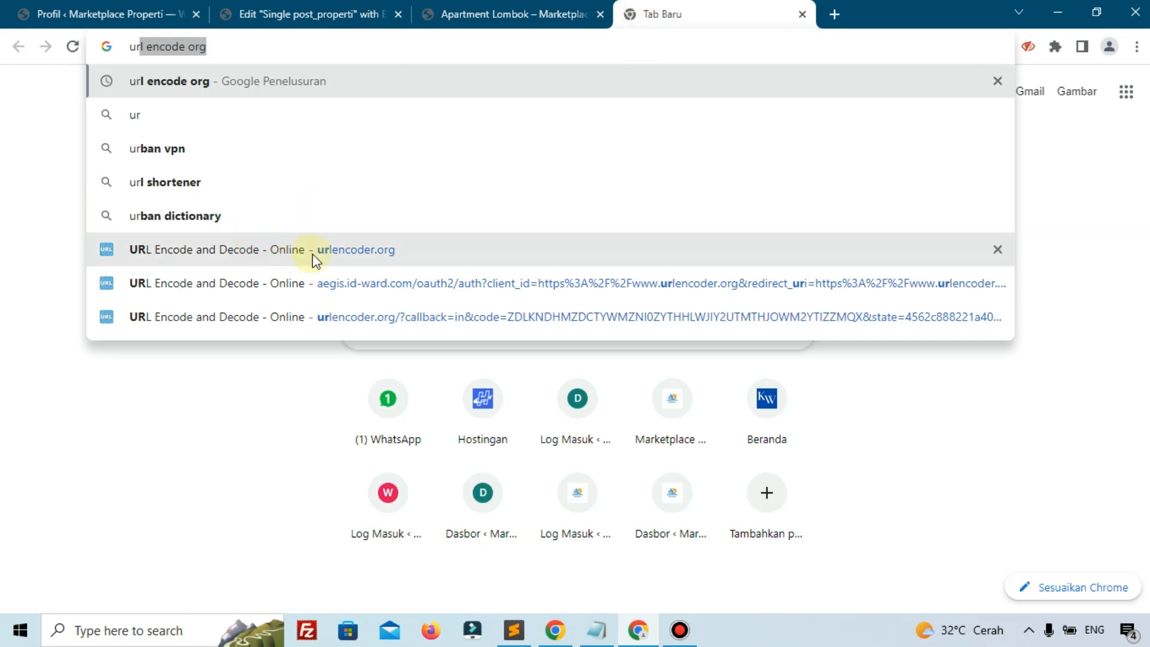
click(429, 254)
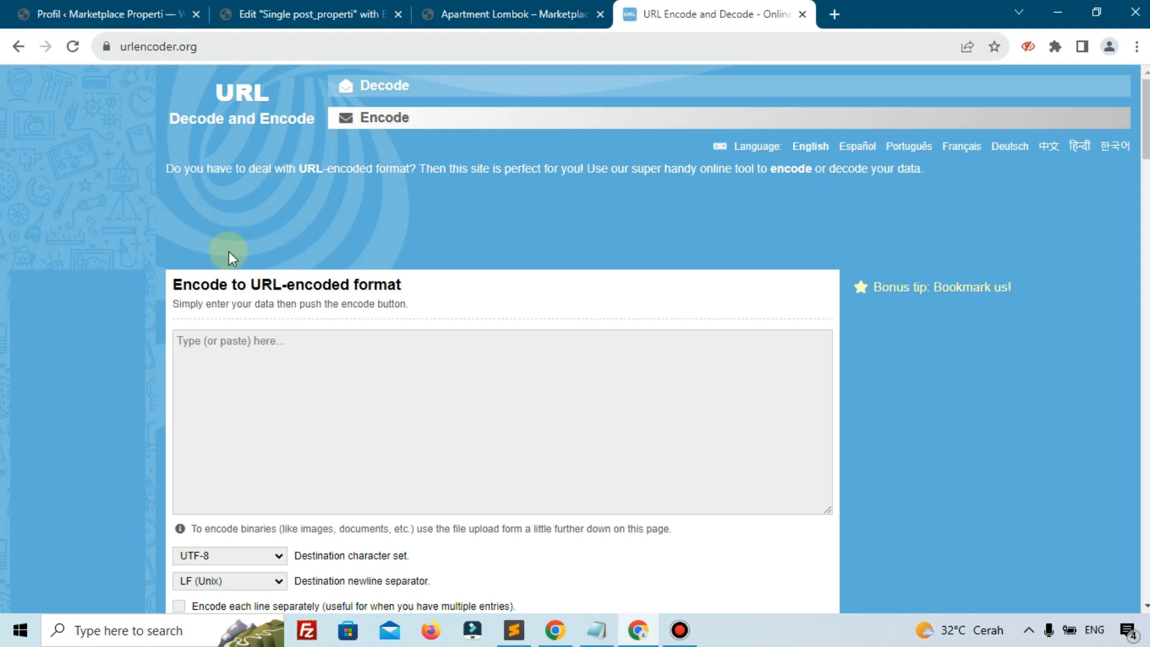
click(258, 339)
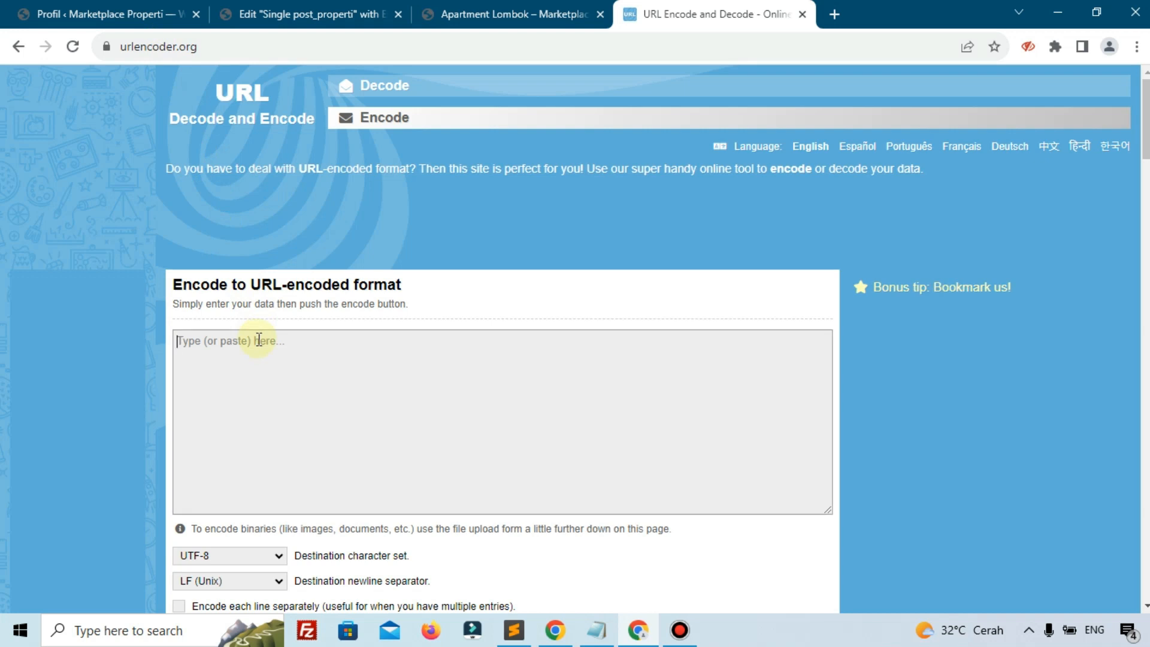
text(H)
text(AI)
text(ai,)
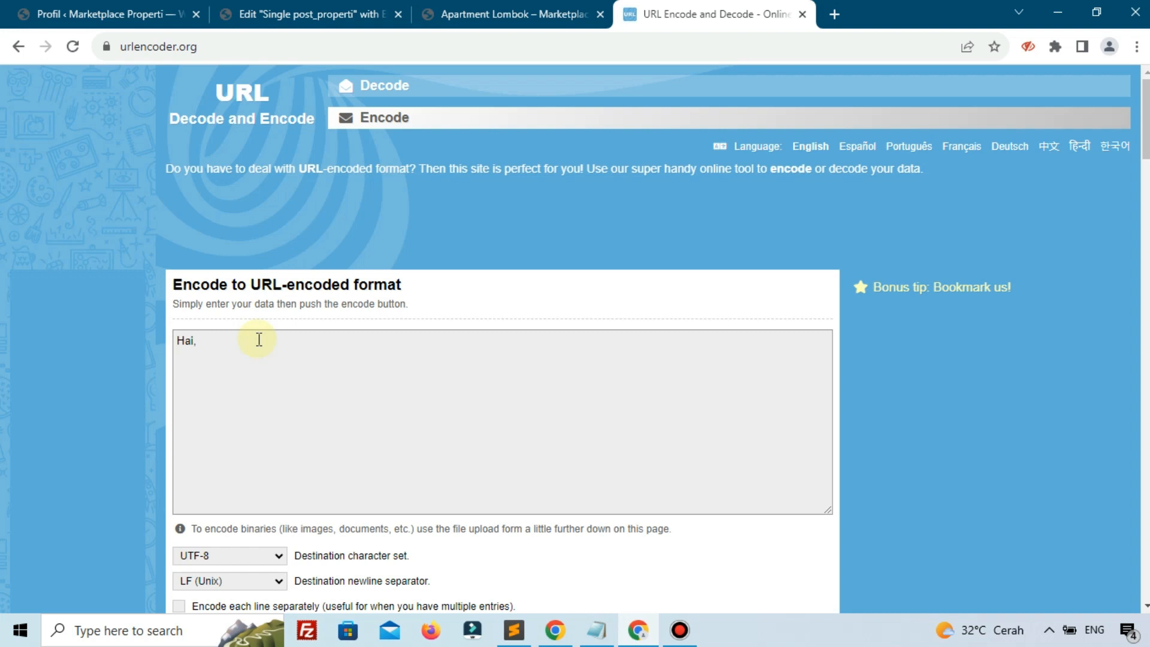
scroll(259, 339, down, 7)
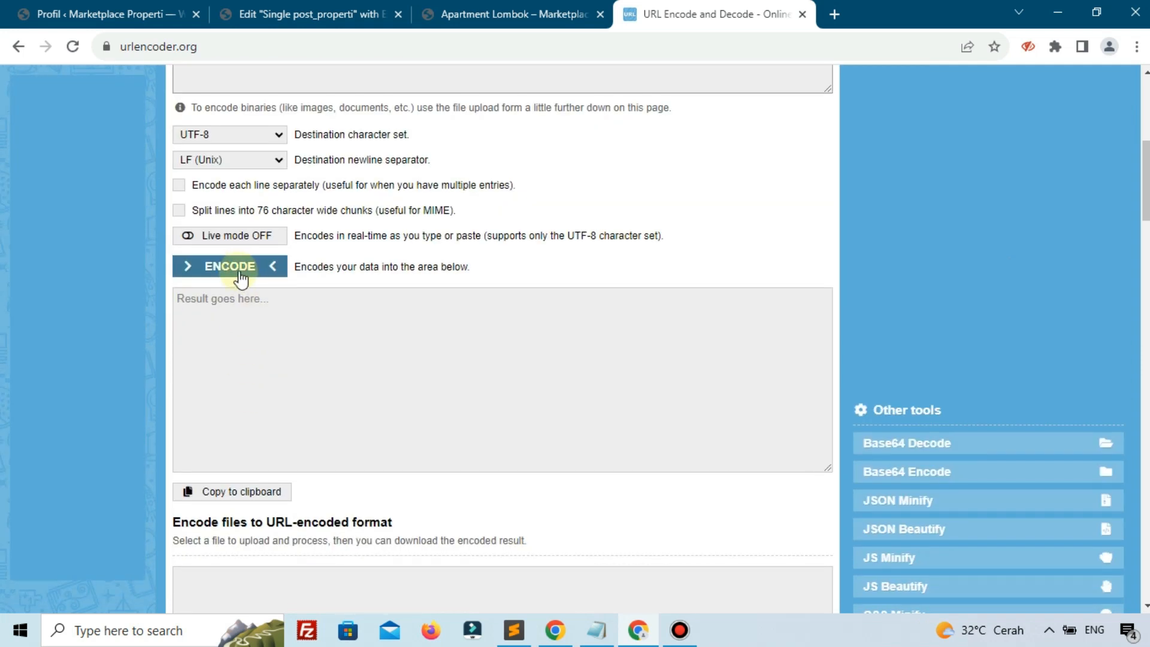
click(241, 274)
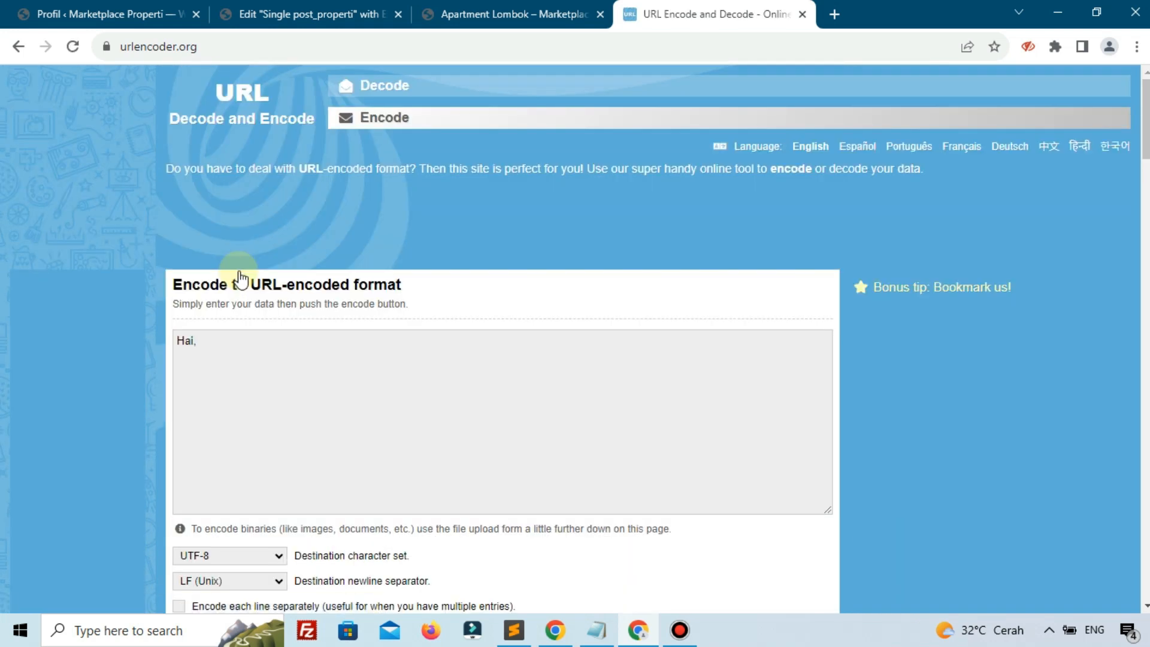
Correct the greeting to 'Hai,' and re-encode it to Hai%2C
scroll(250, 363, down, 3)
drag(245, 472, 190, 467)
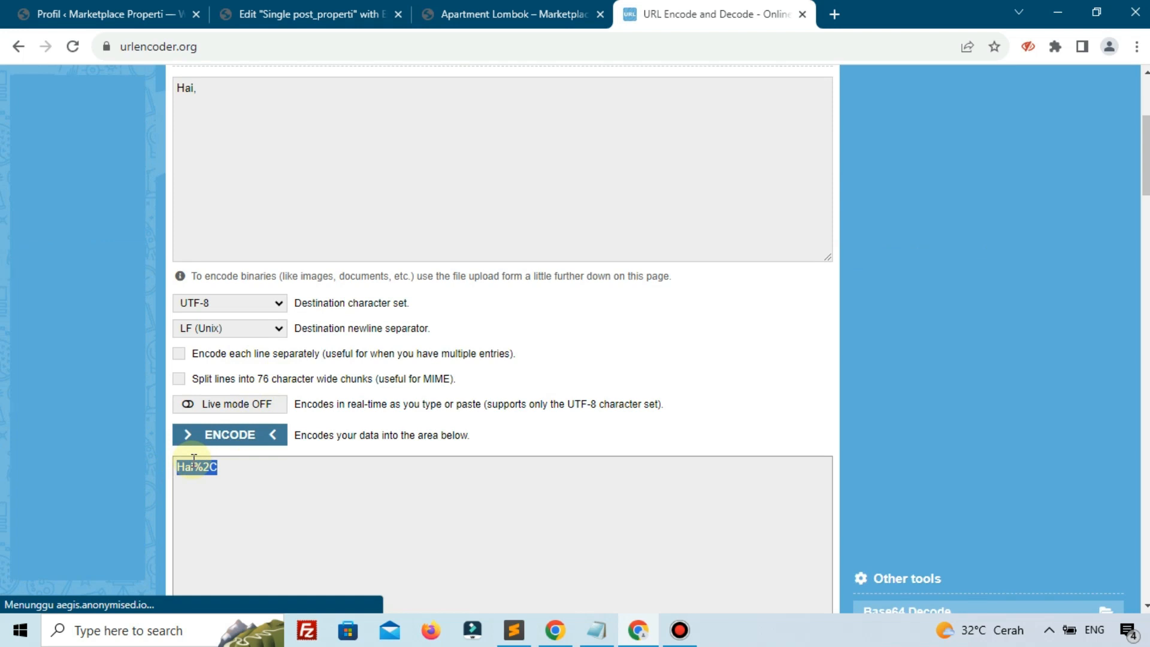
click(193, 458)
scroll(274, 318, up, 3)
click(244, 266)
key(BackSpace)
key(BackSpace)
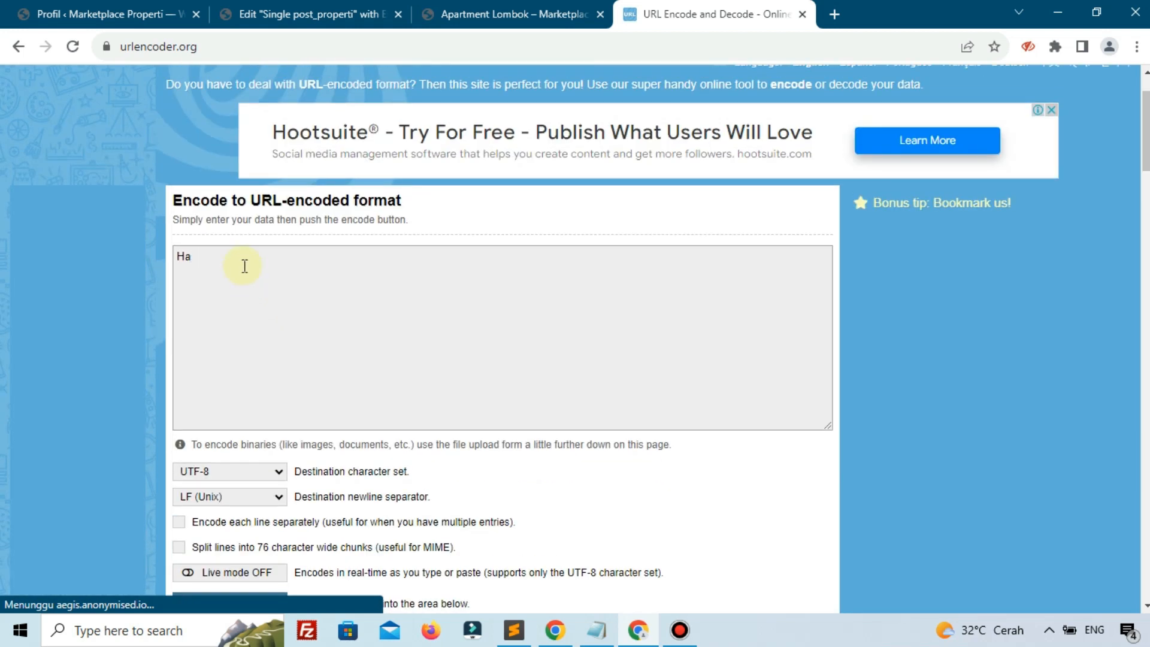
text(i,)
scroll(244, 266, down, 4)
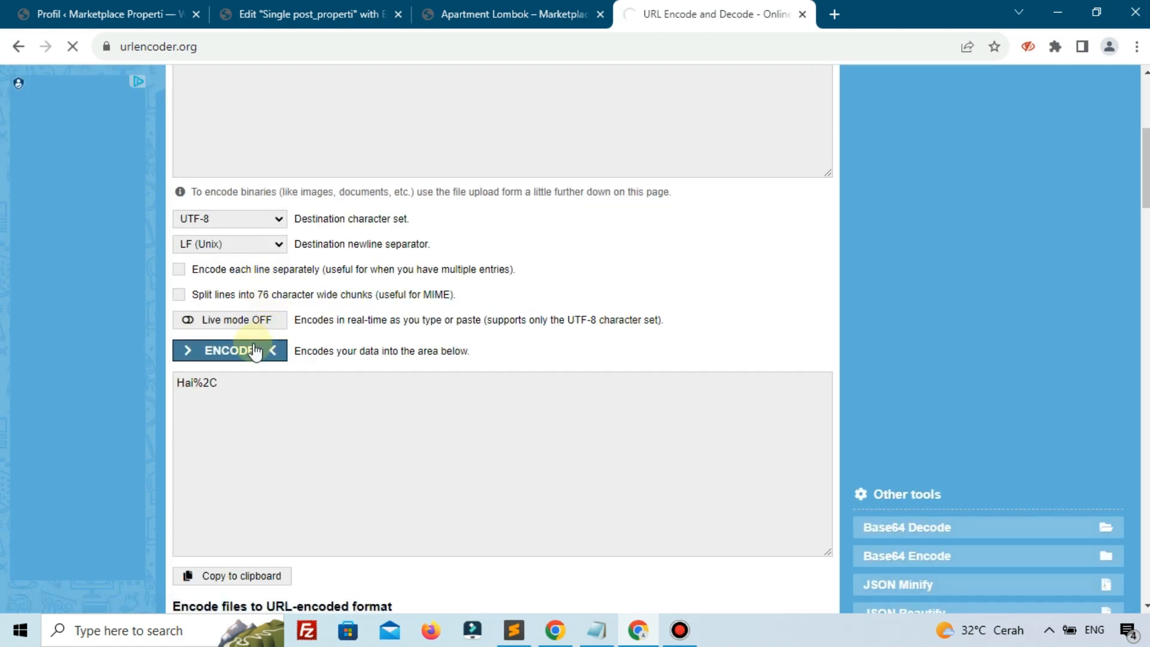
click(254, 352)
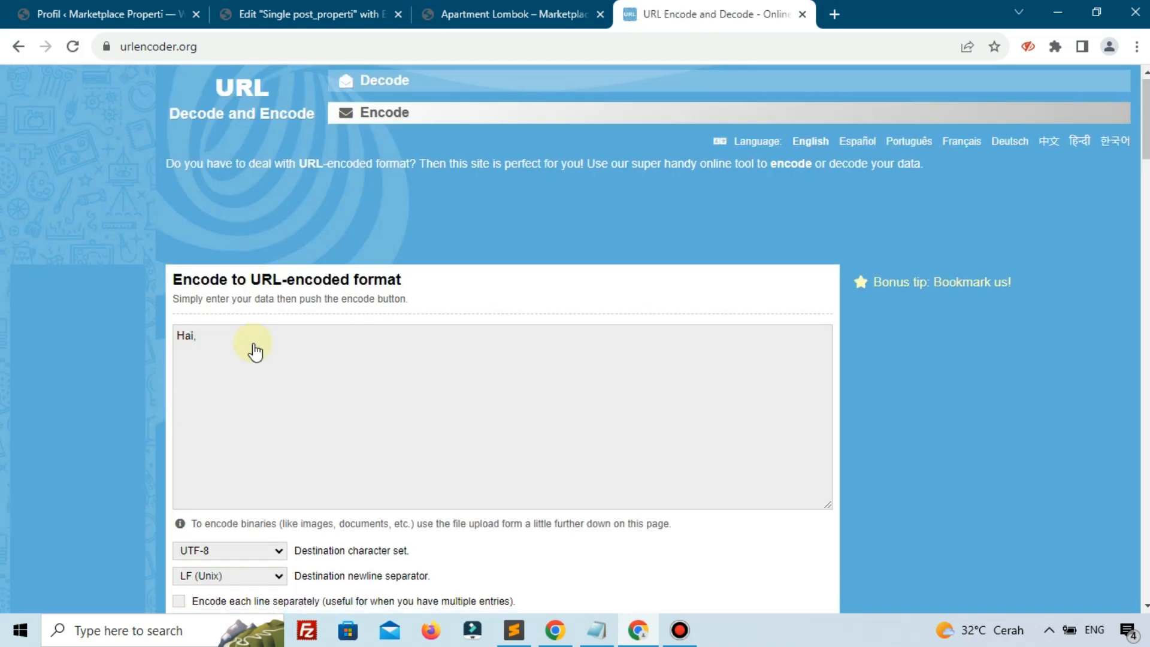
Copy the encoded Hai%2C and search Windows for Notepad
drag(228, 477, 168, 477)
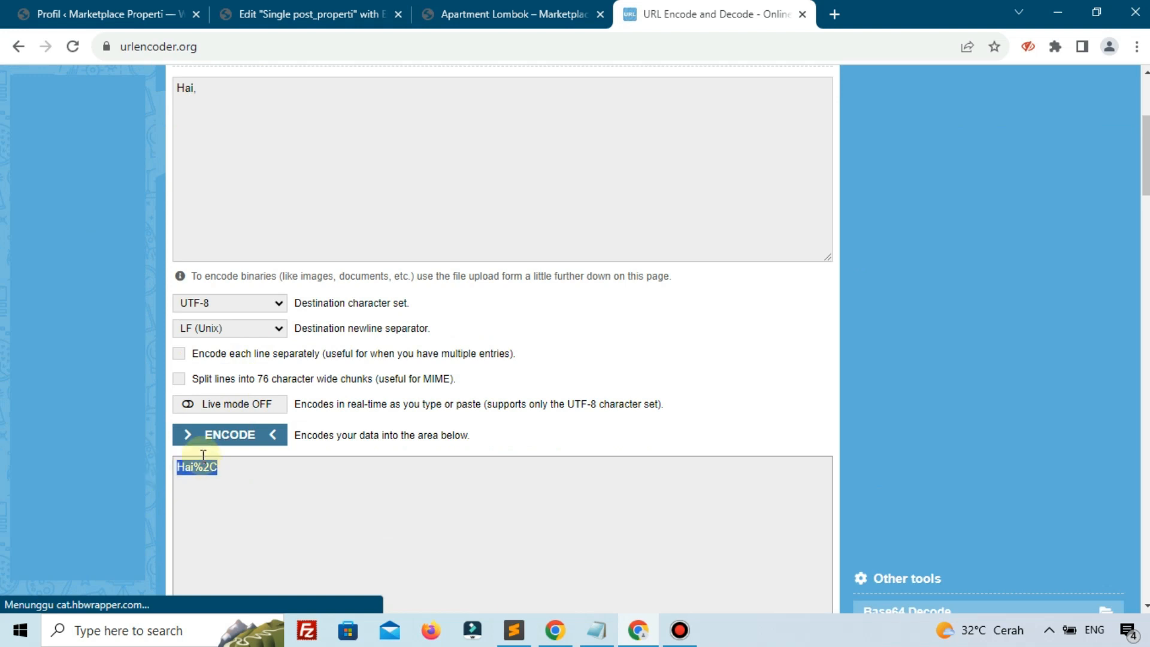
right_click(202, 481)
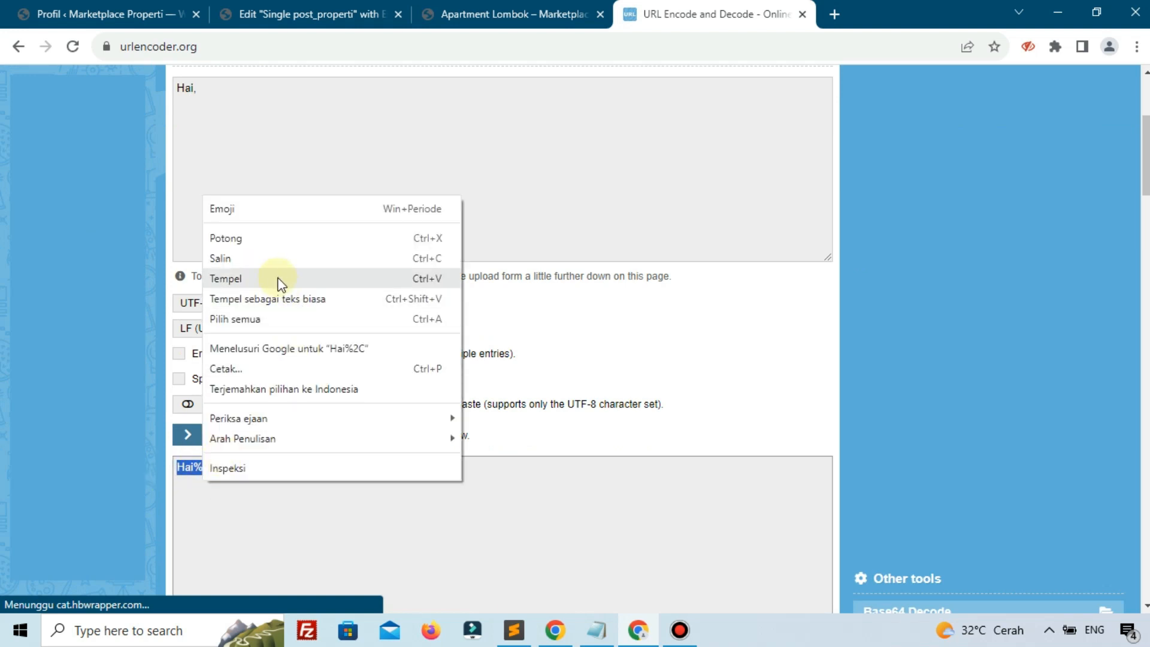
click(265, 261)
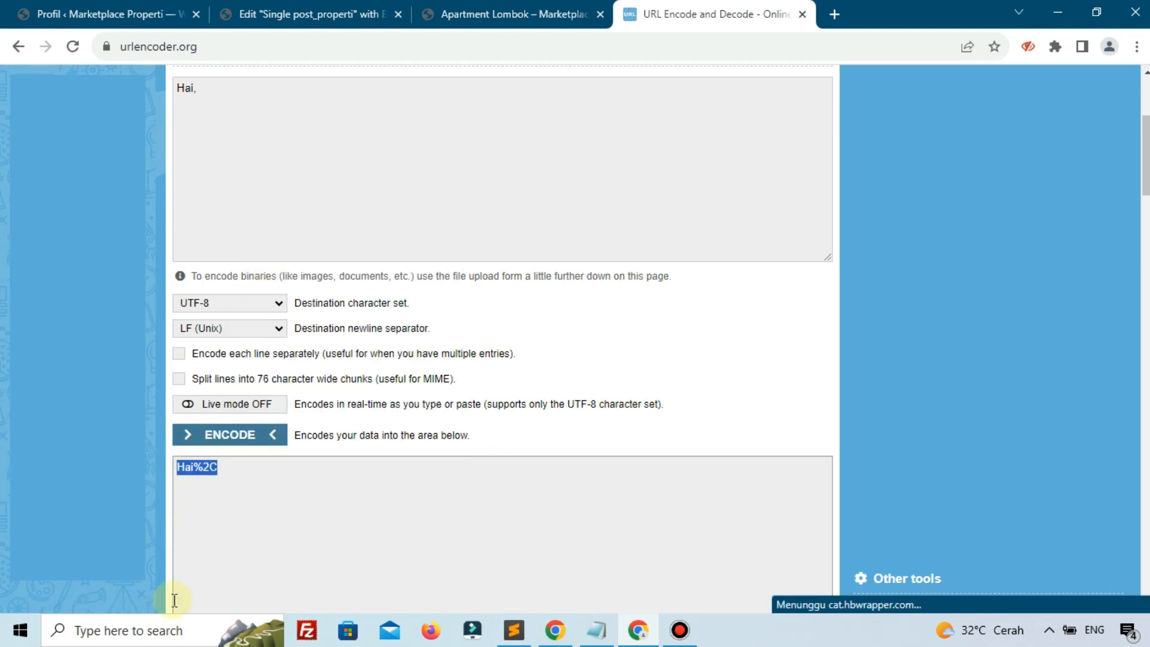
click(170, 632)
text(note)
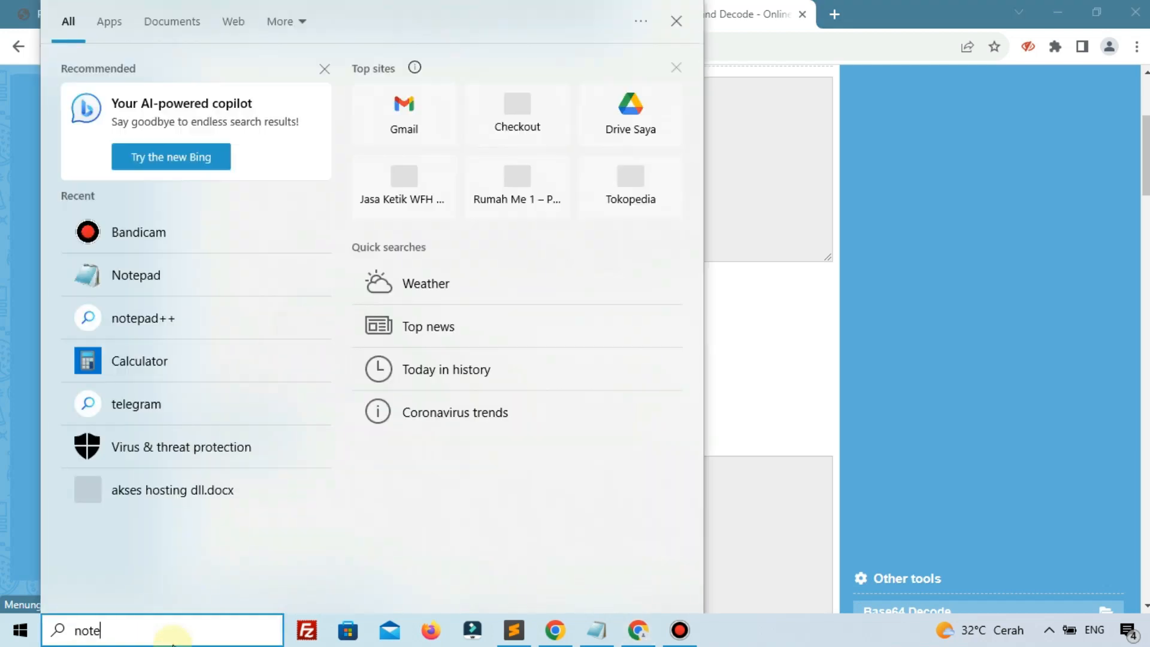
Launch Notepad, arrange its window, and paste Hai%2C followed by ' ='
click(92, 102)
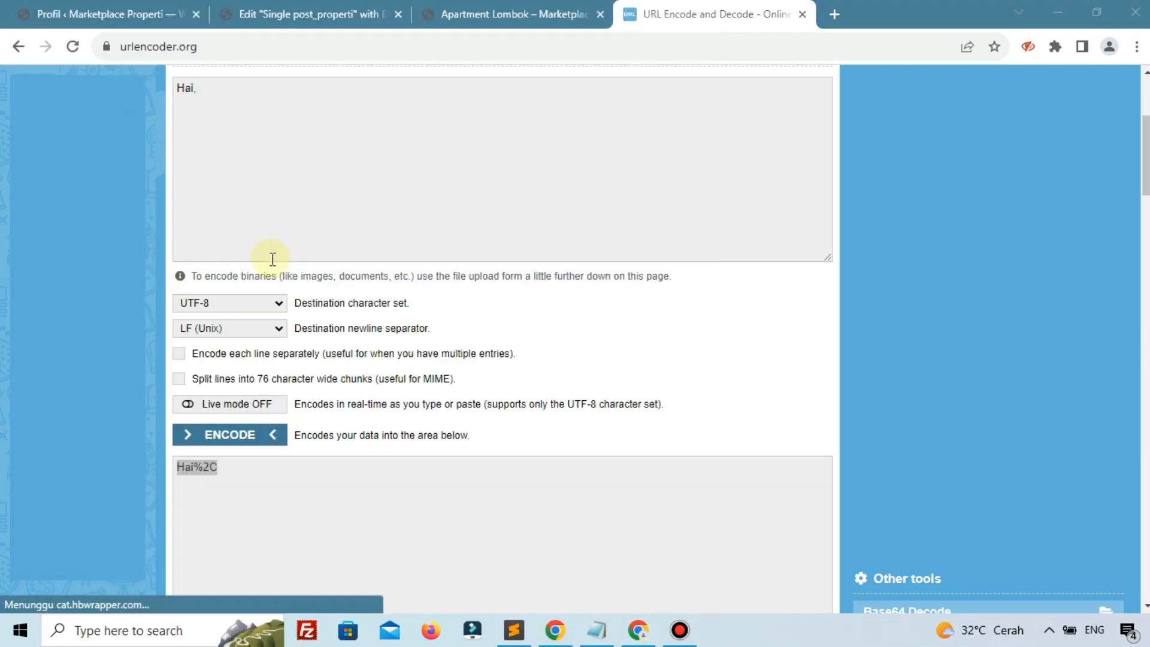
drag(1050, 290, 315, 255)
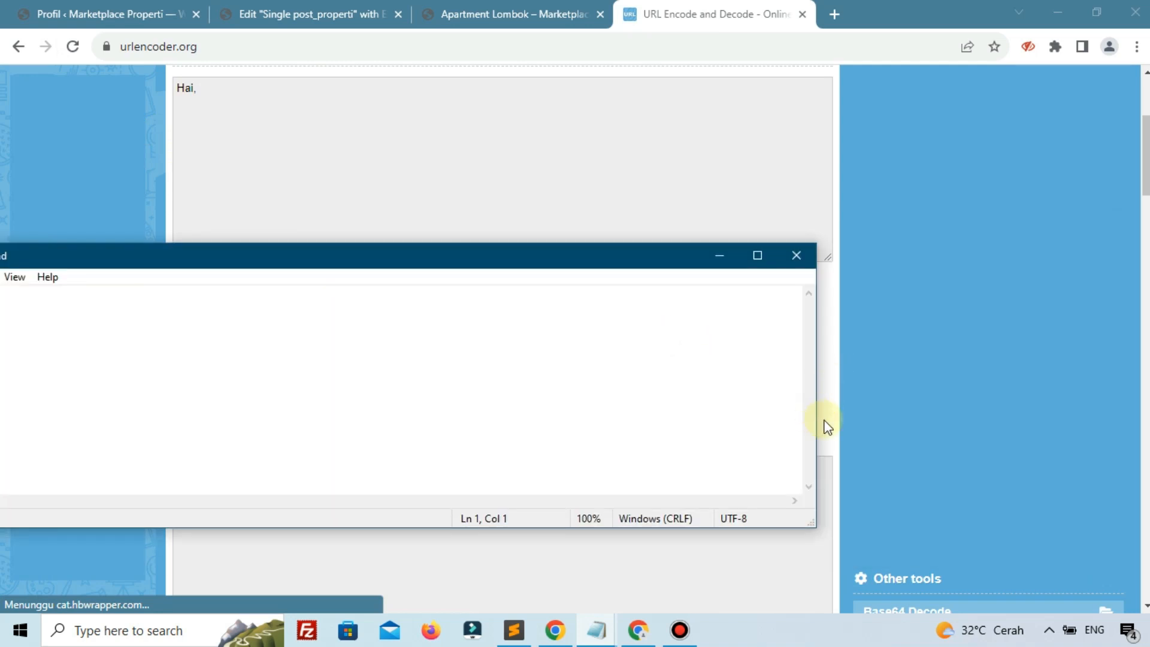
drag(817, 413, 1031, 410)
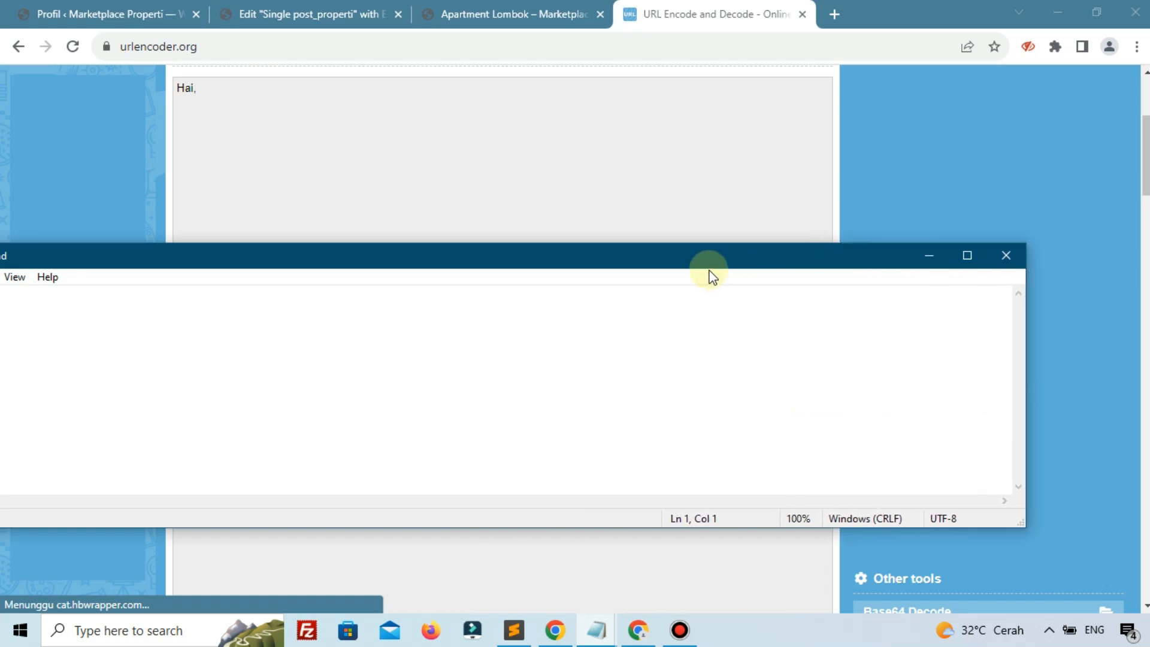
drag(690, 258, 813, 303)
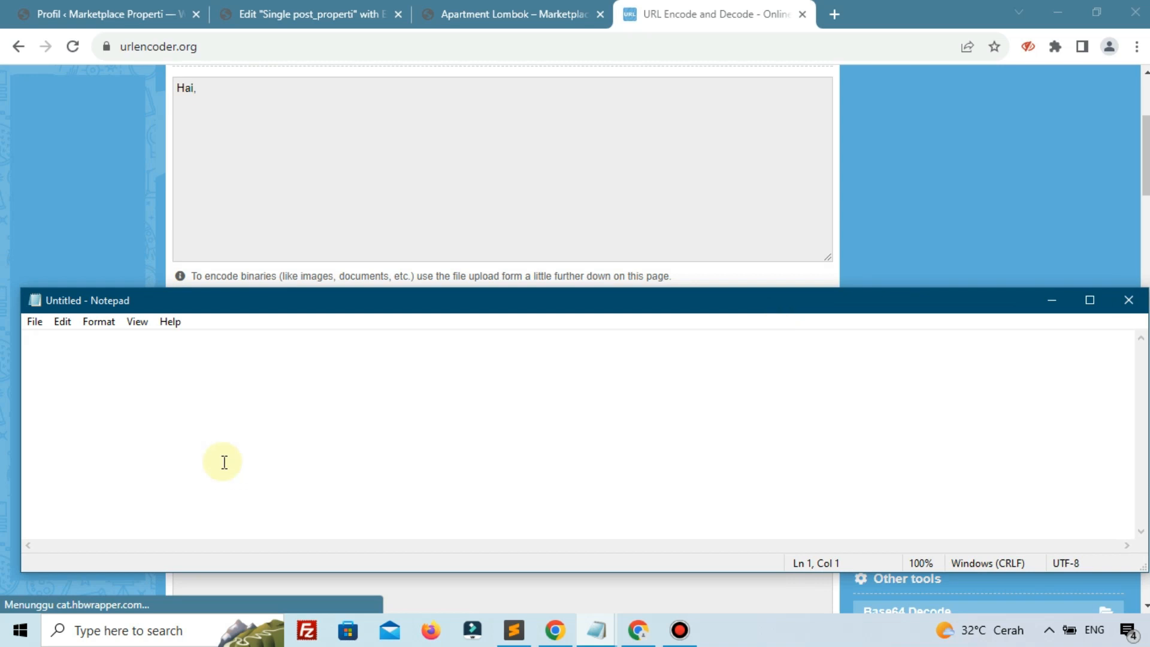
key(ctrl+v)
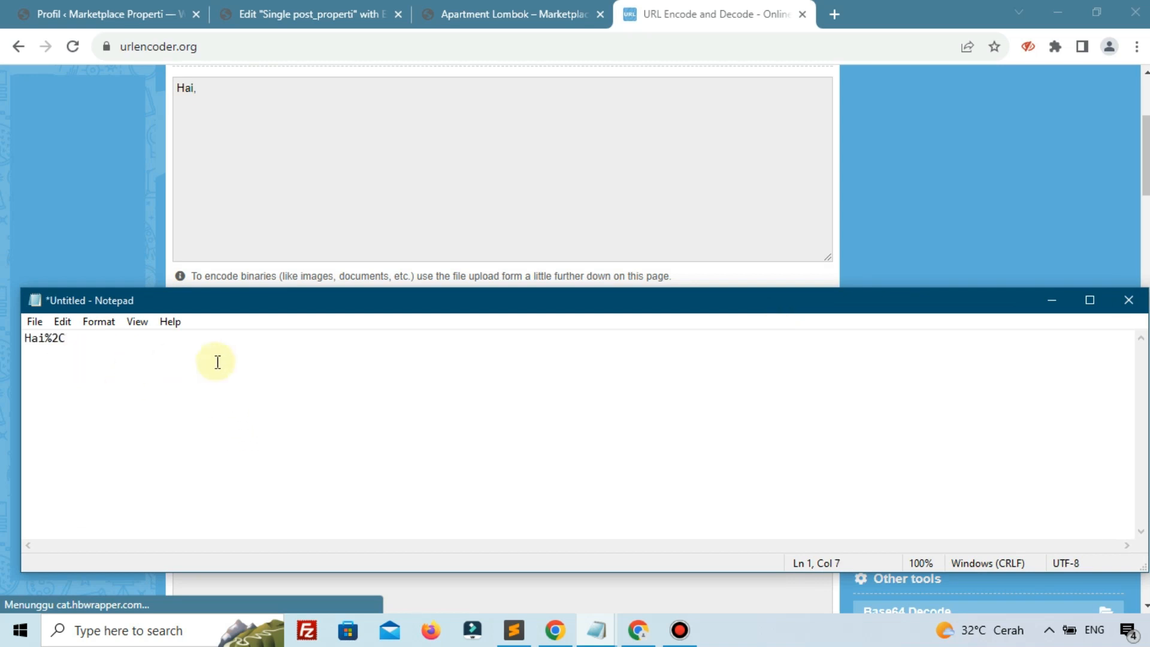
text(=)
click(254, 9)
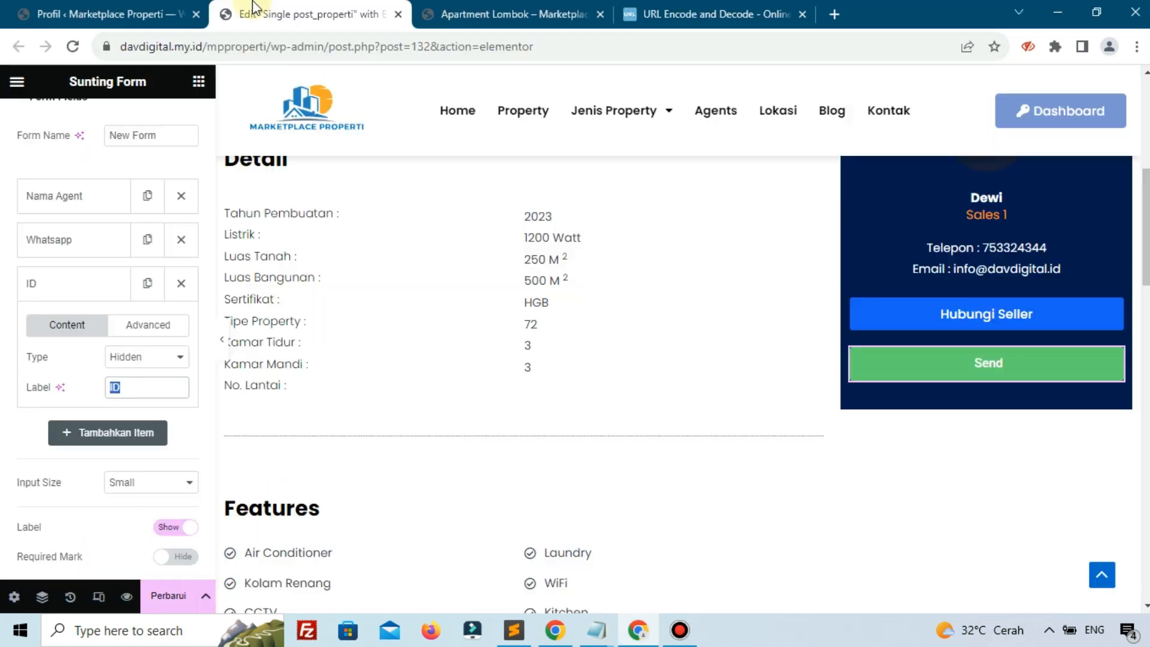
Paste the Nama Agent shortcode [field id="nama_agent"] after 'Hai%2C =' in Notepad
click(72, 200)
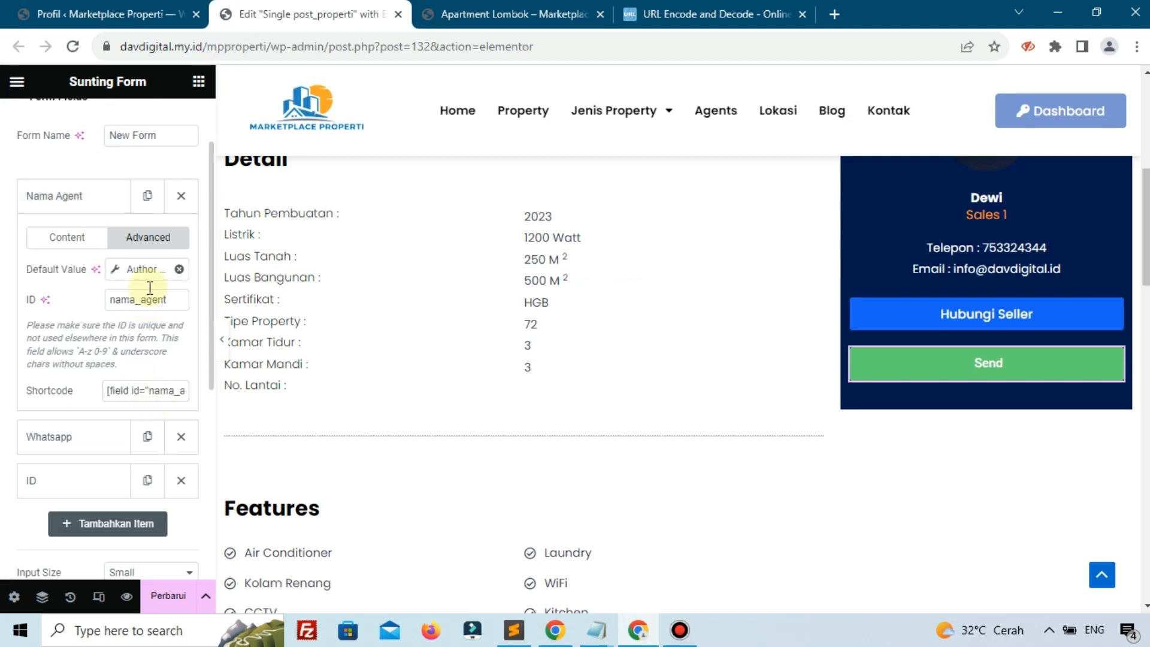
click(144, 397)
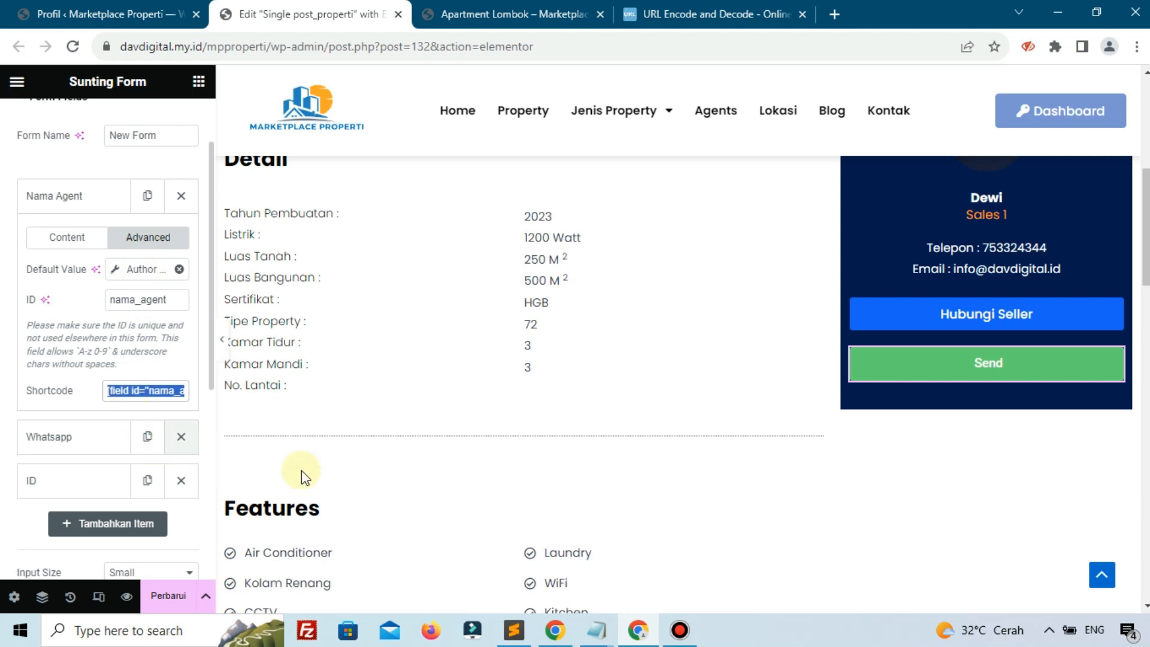
mouse_move(596, 630)
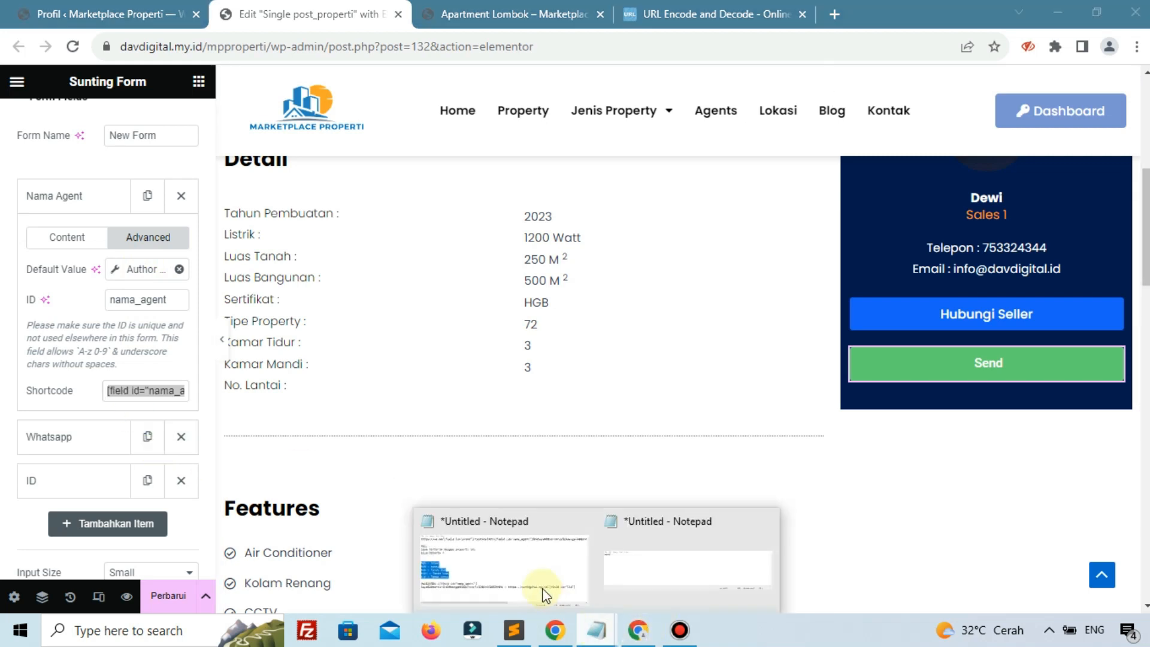
click(663, 569)
key(ctrl+v)
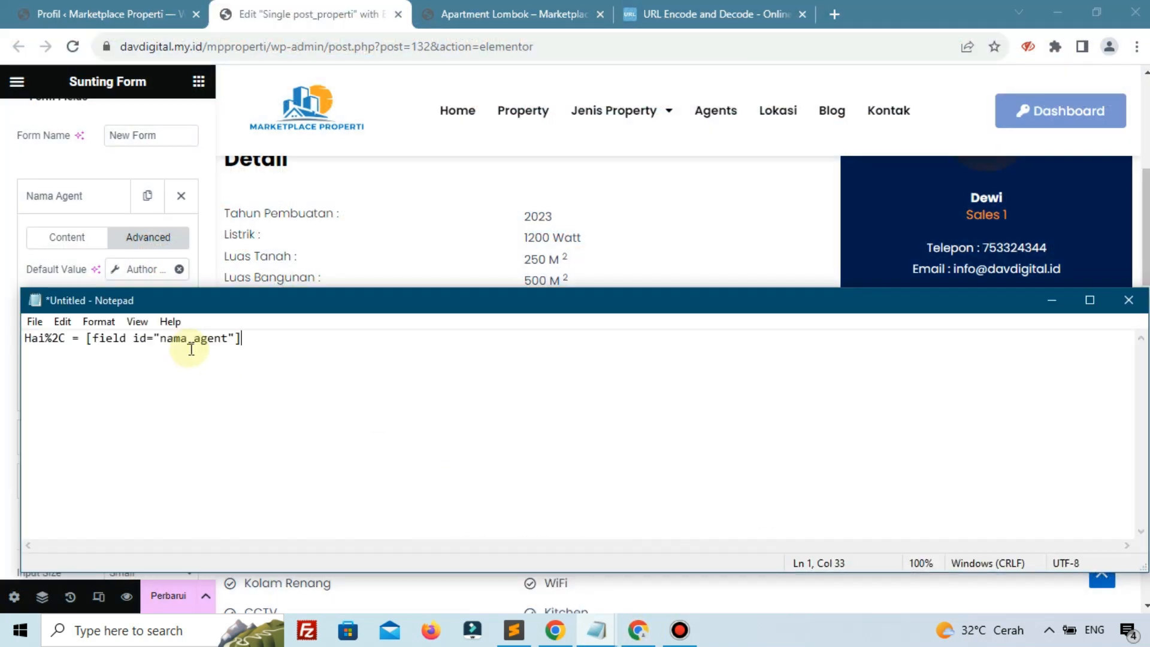
click(713, 14)
Add the line 'Saya tertarik dengan properti ini :' after Hai, and encode the message
click(266, 483)
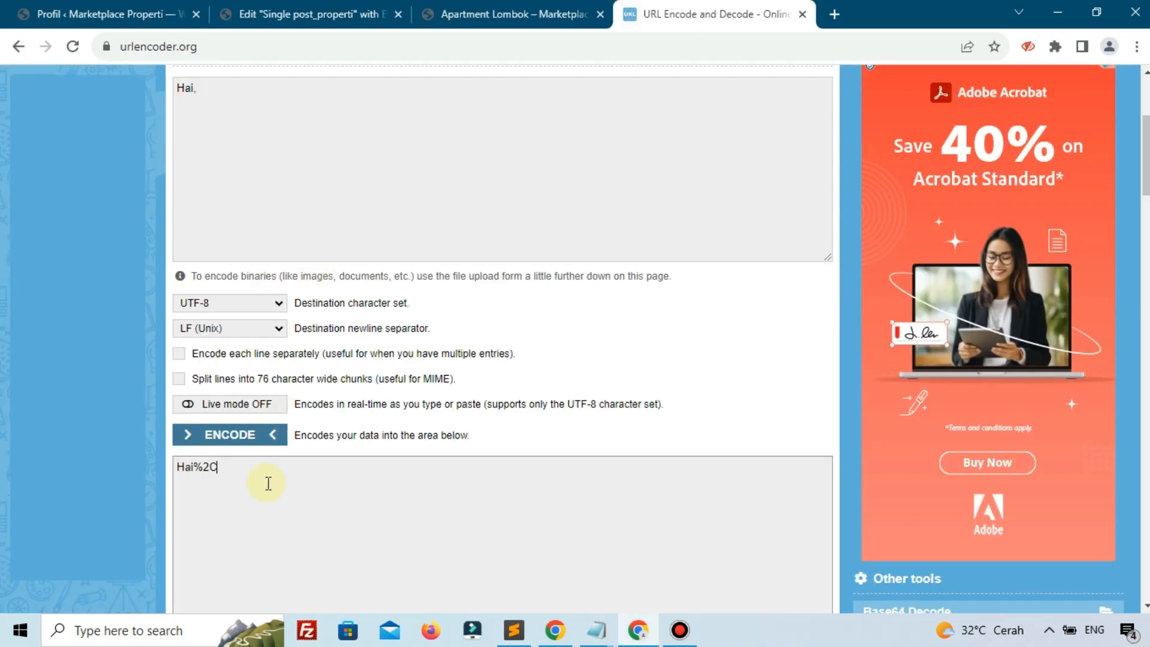
scroll(277, 334, up, 1)
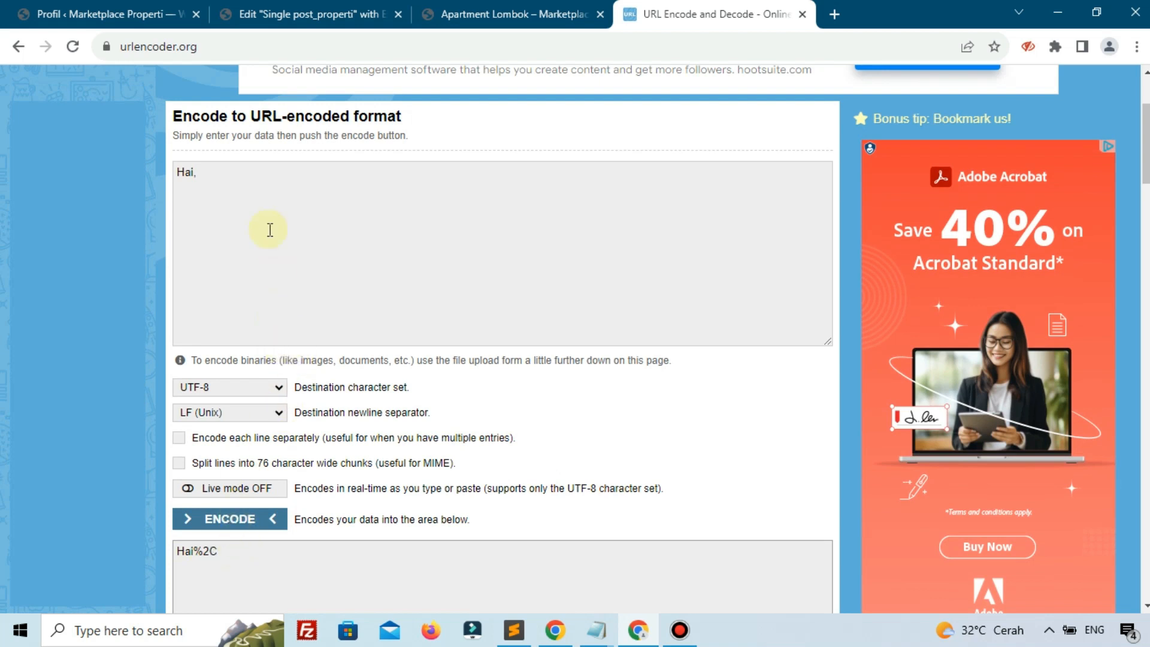
click(266, 175)
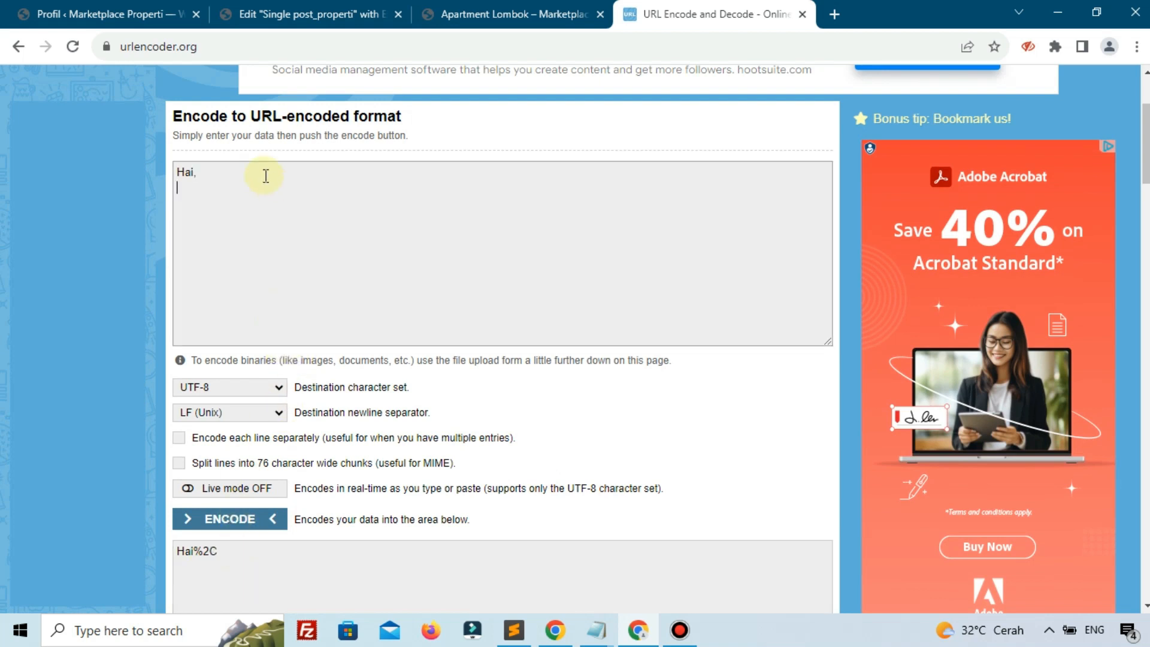
text(Saya tertarik dengan prope)
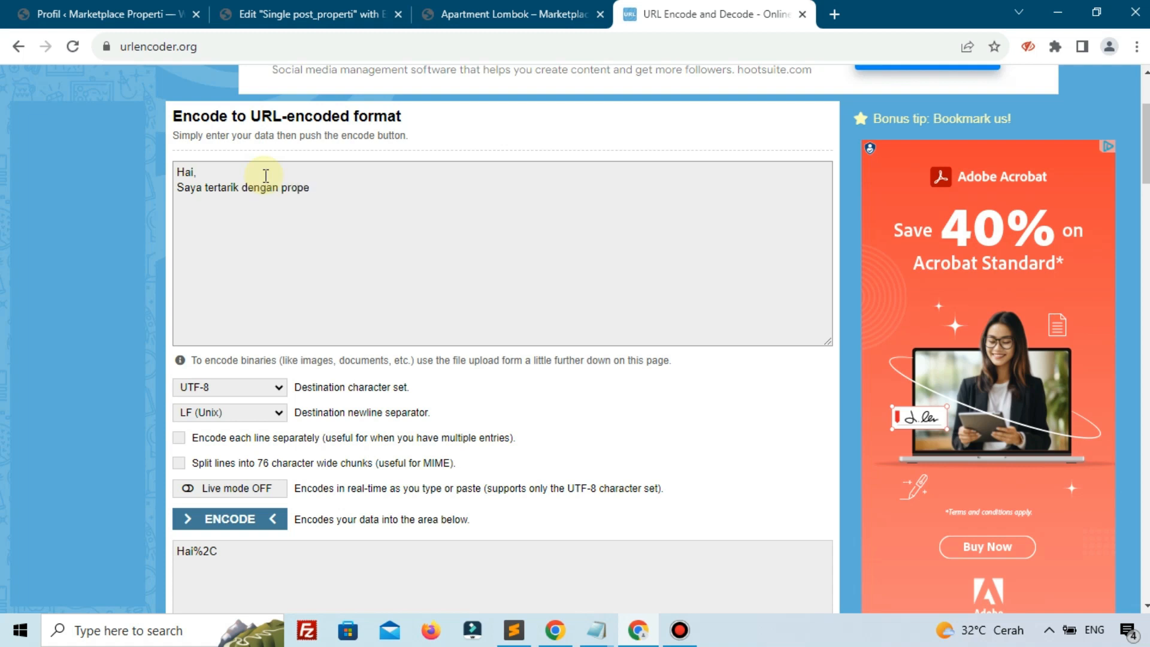
text(rti ini :)
scroll(257, 257, down, 3)
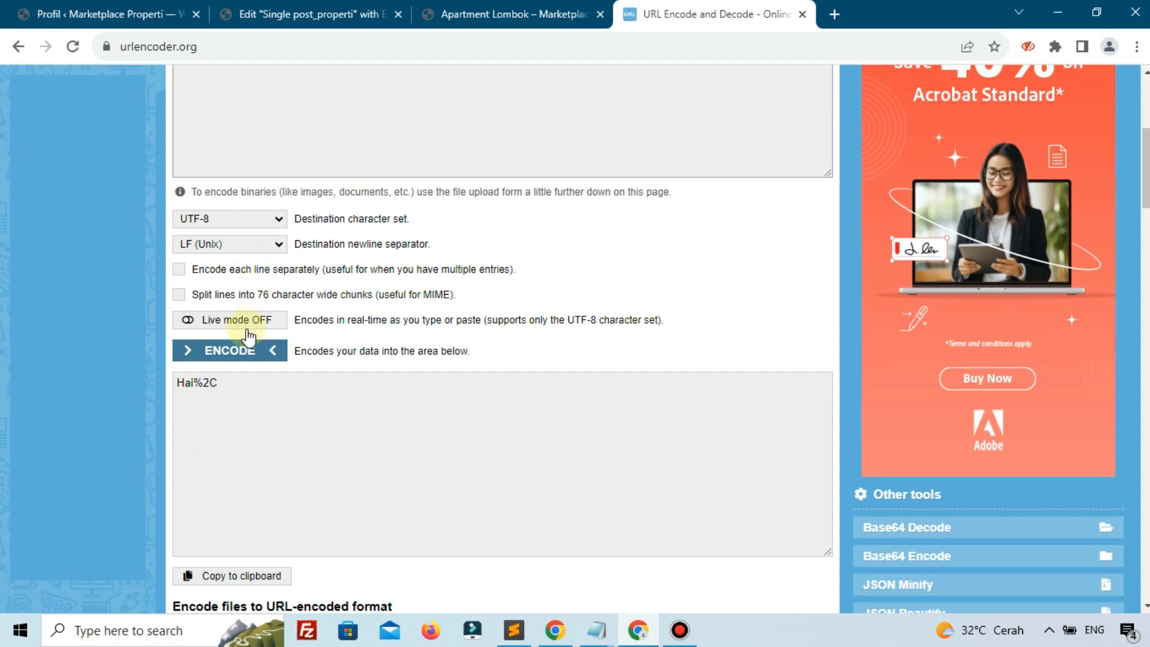
click(239, 350)
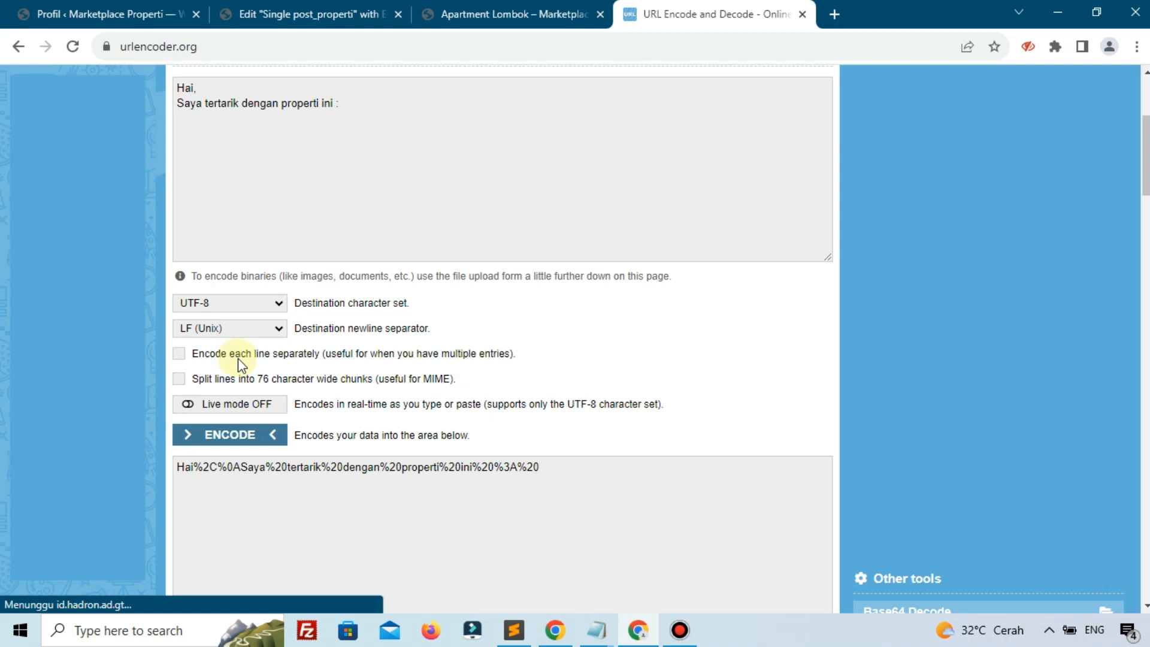
Paste the encoded %0ASaya%20tertarik%20dengan%20properti%20ini%20%3A%20 on a new Notepad line, followed by '='
drag(219, 468, 542, 466)
right_click(541, 467)
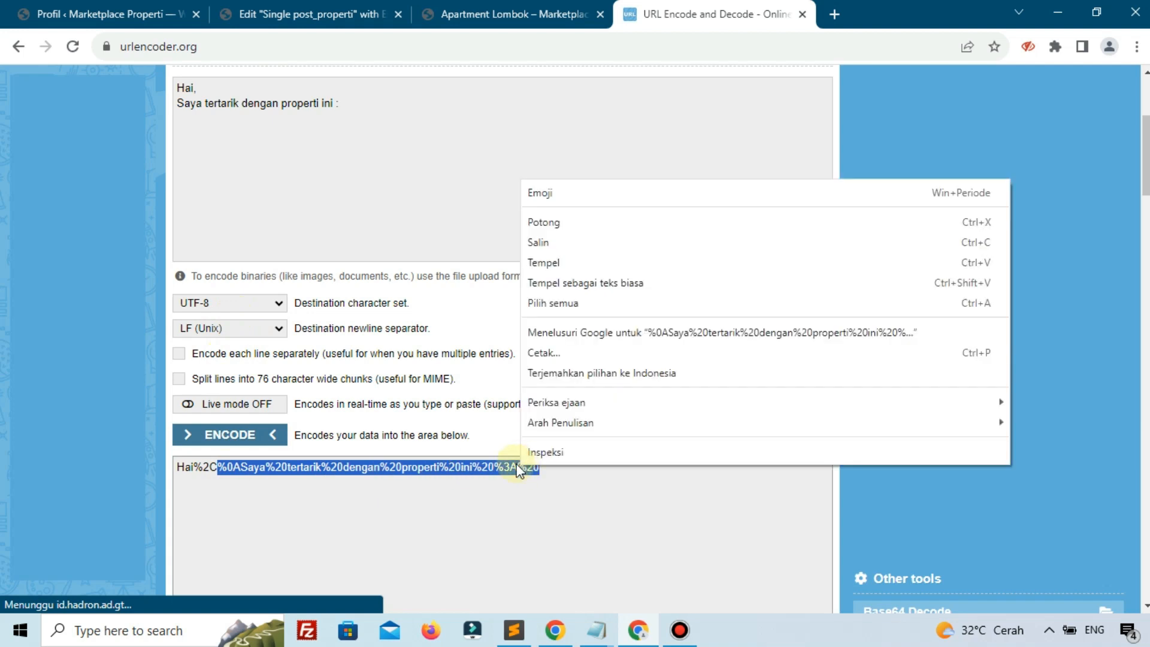
click(542, 243)
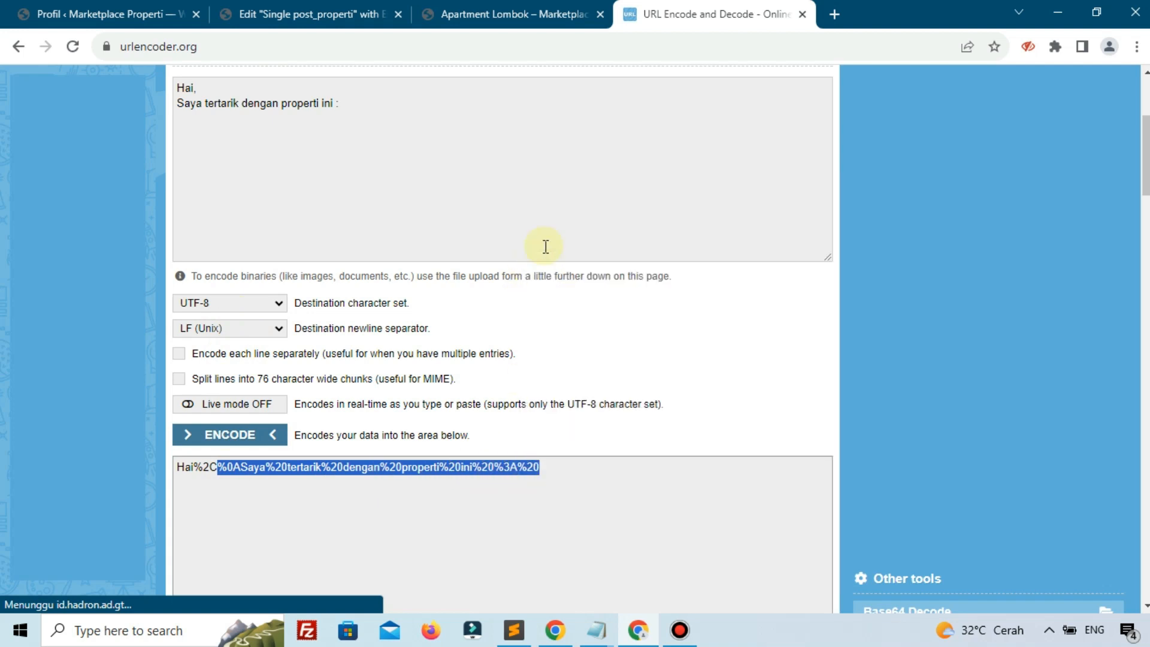
click(619, 574)
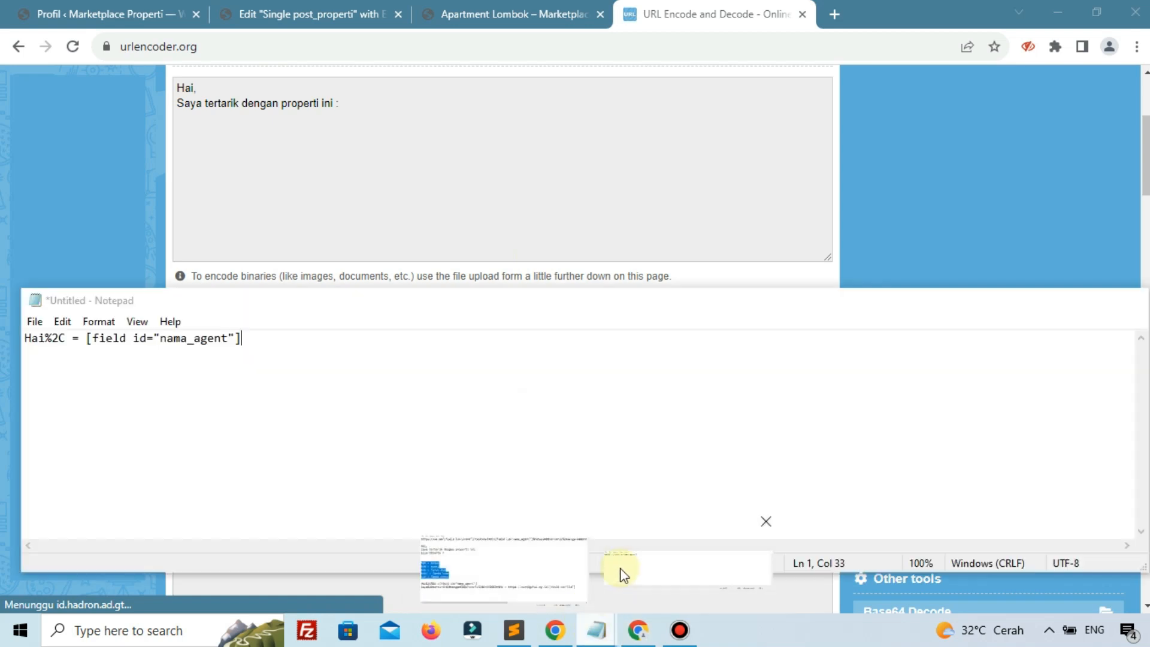
key(Return)
key(ctrl+v)
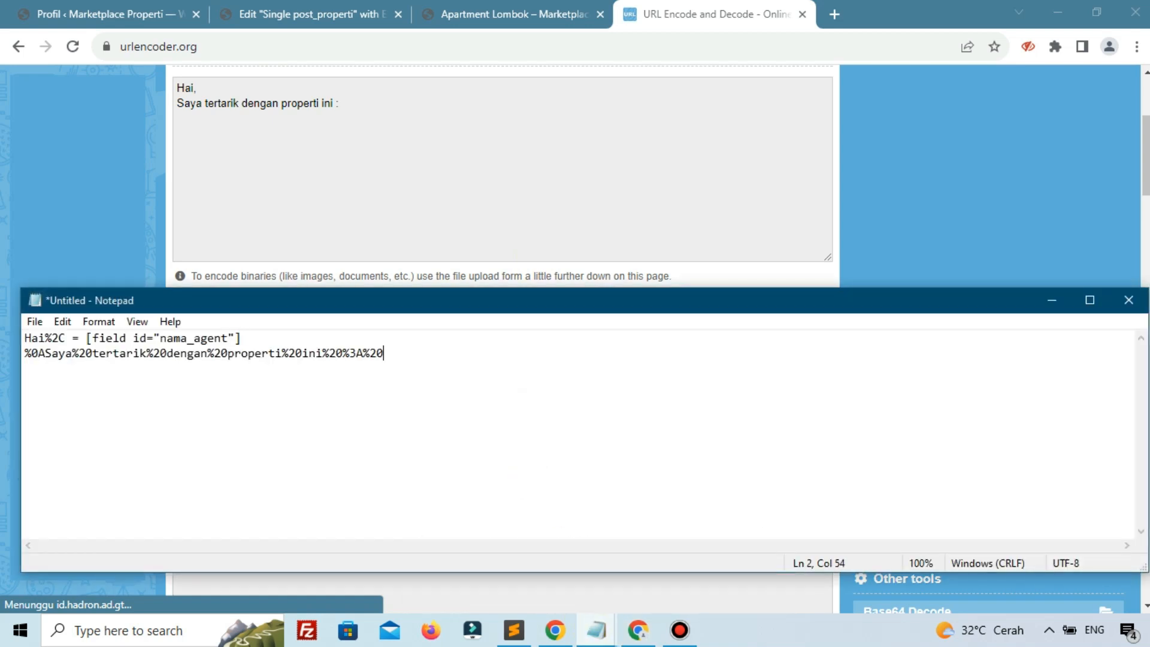
text(= ht)
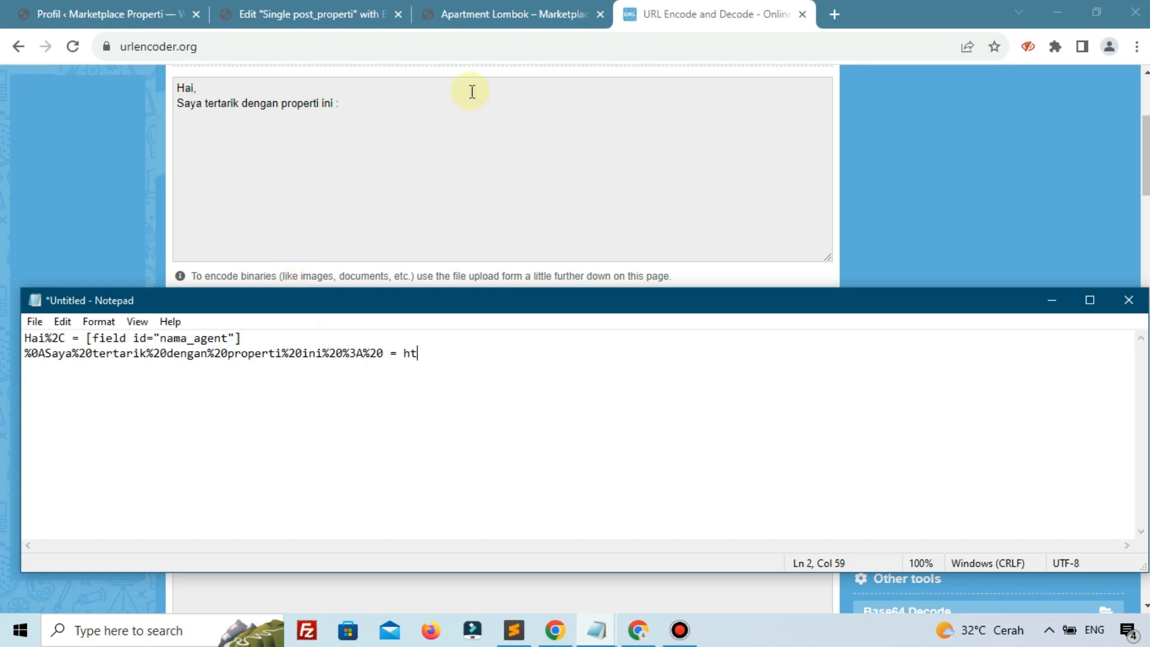
click(512, 5)
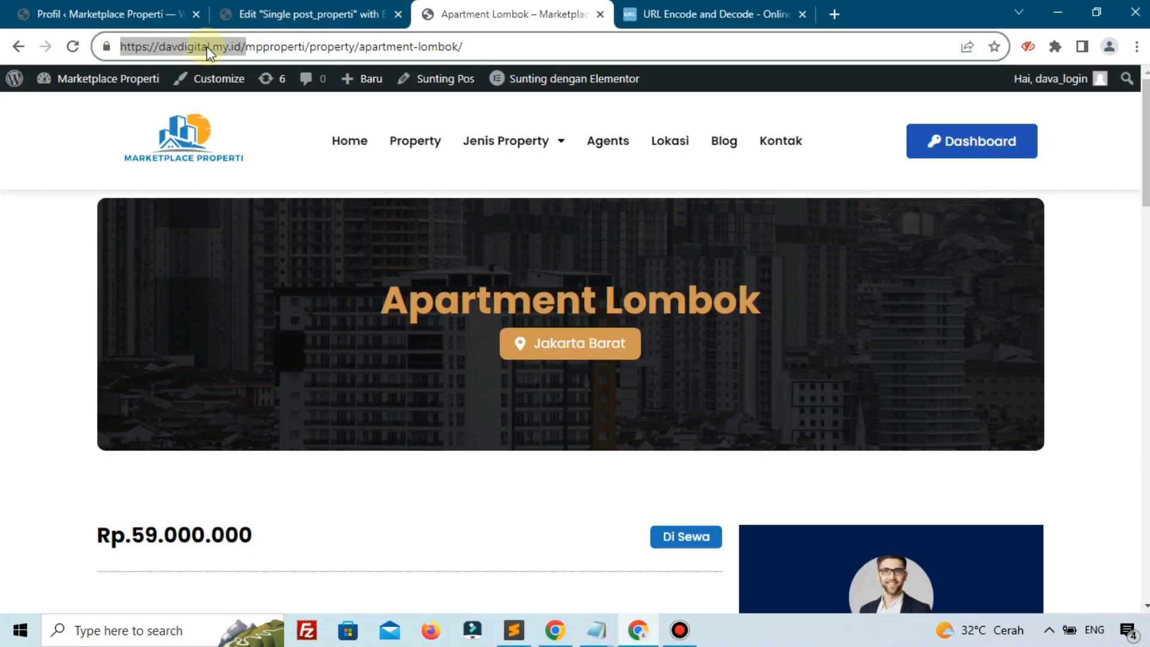
right_click(205, 47)
click(250, 136)
mouse_move(599, 635)
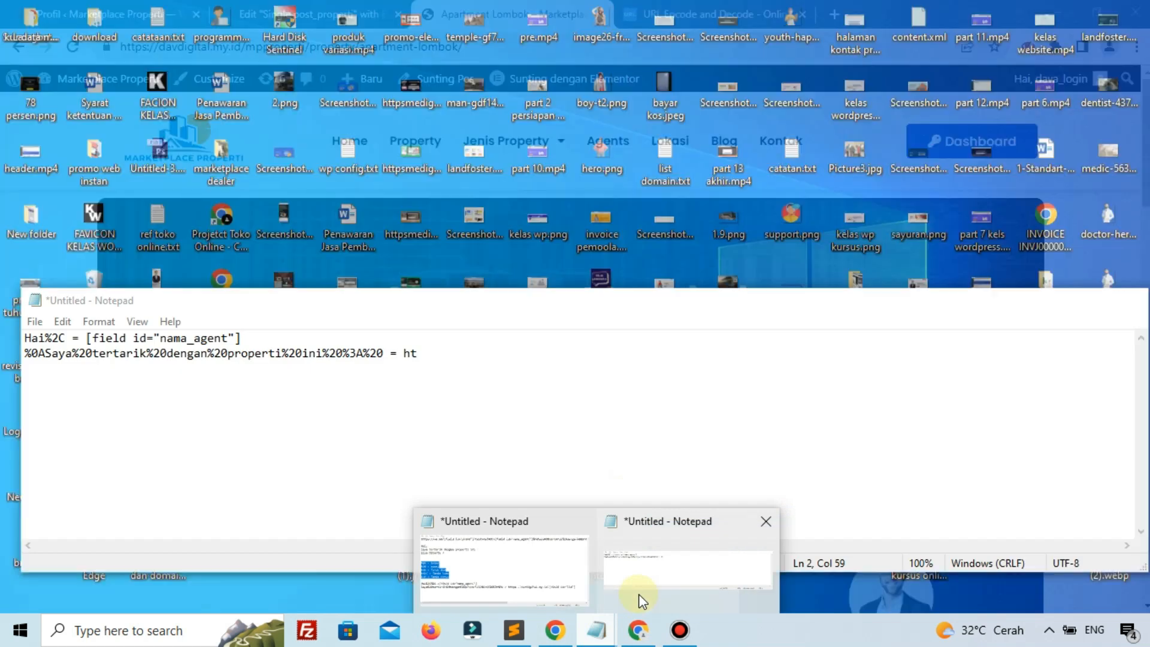
click(639, 595)
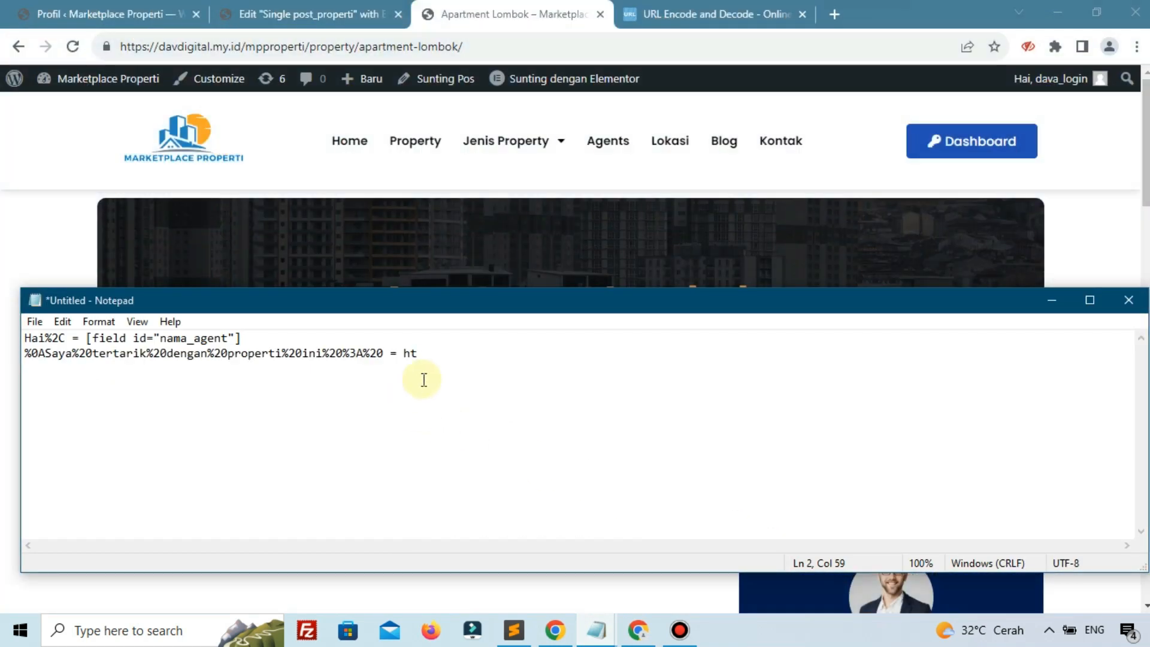
key(BackSpace)
text(https://davdigital.my.id/)
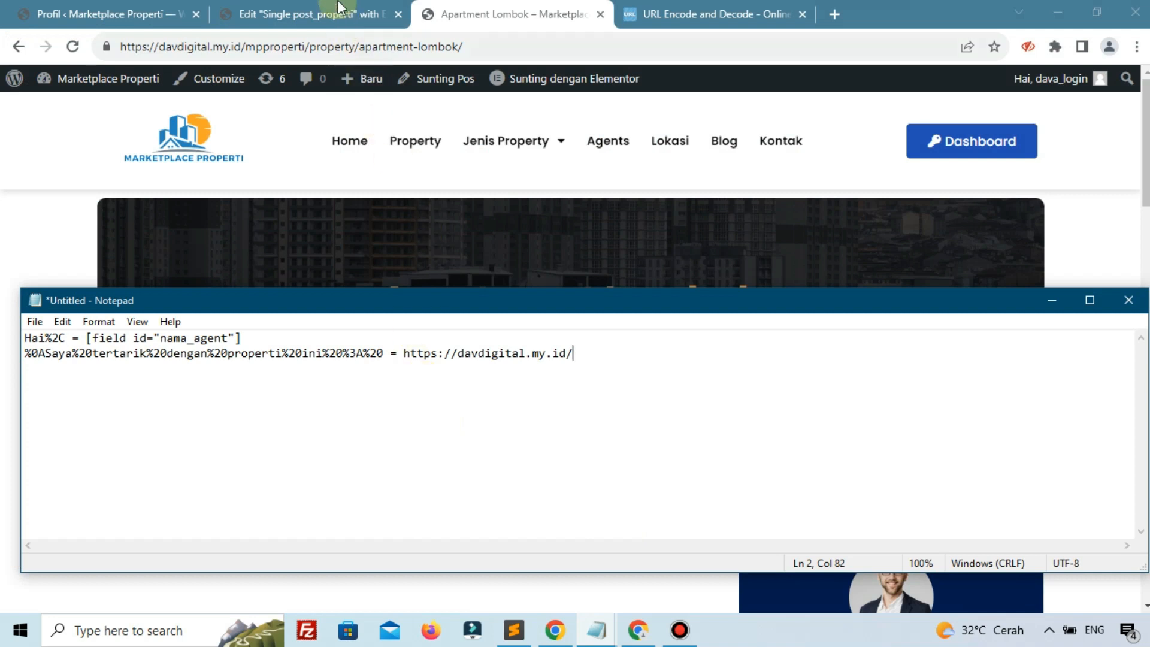
Paste the ID field's shortcode [field id="id"] after the site URL in Notepad
click(328, 13)
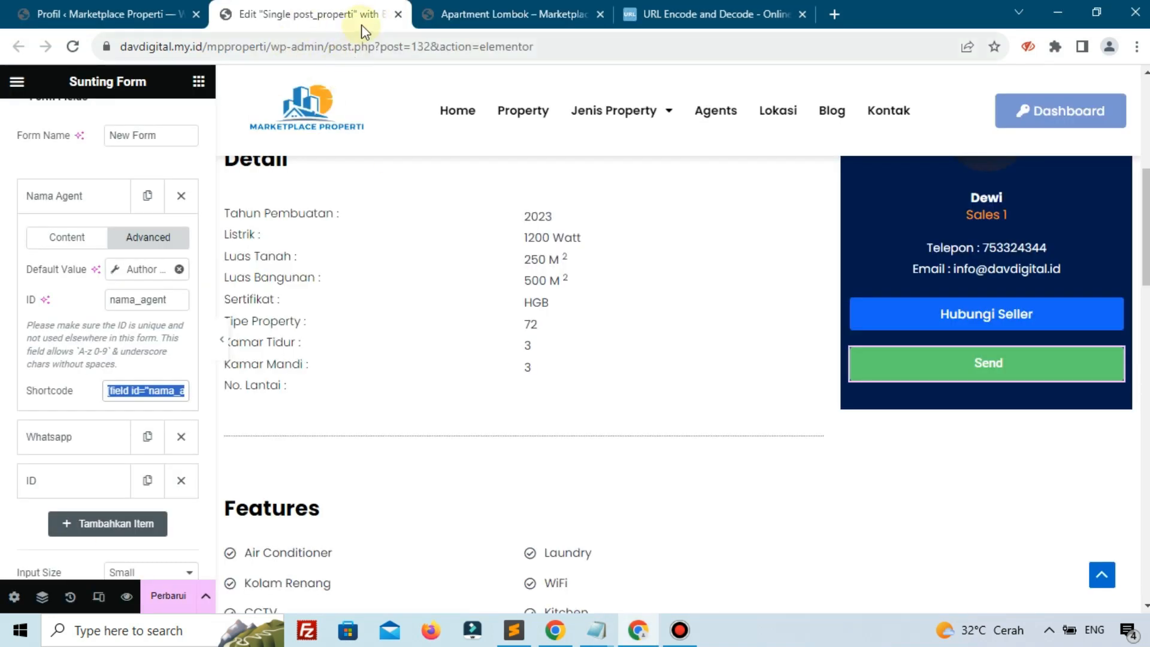
click(76, 211)
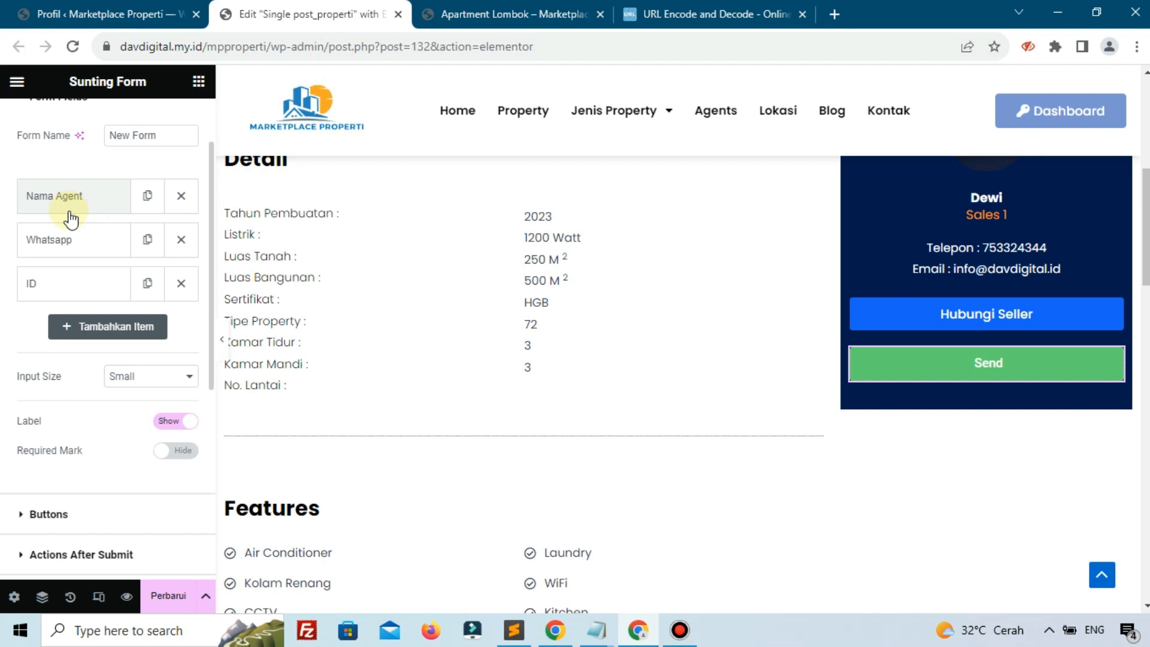
click(47, 287)
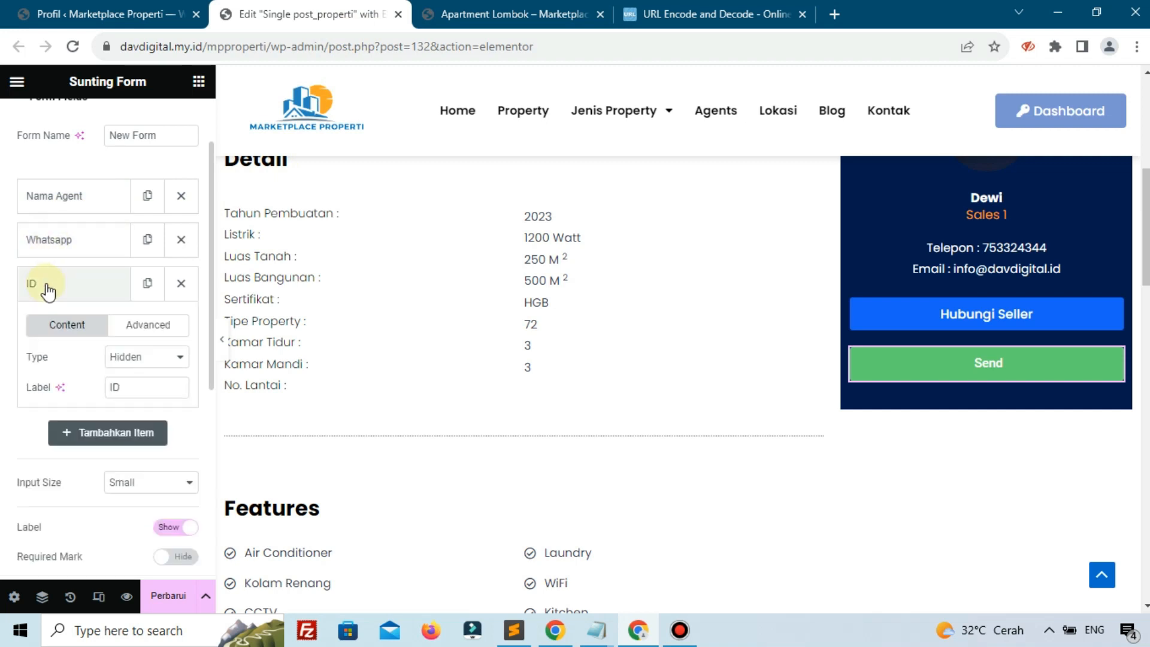
click(144, 327)
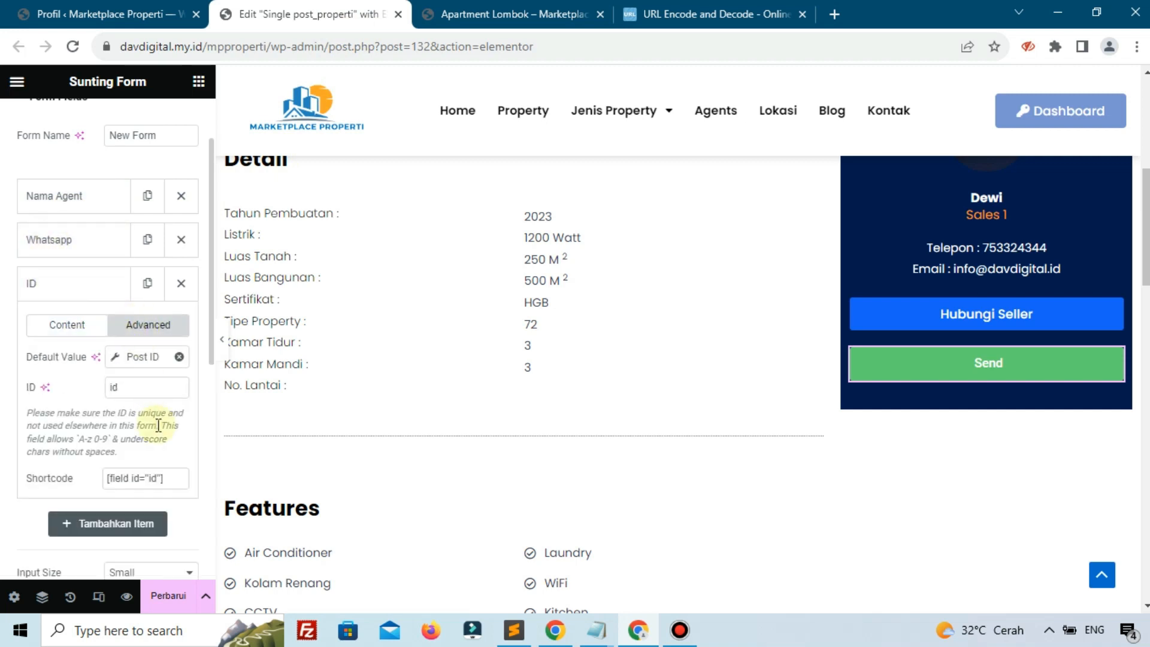
click(160, 470)
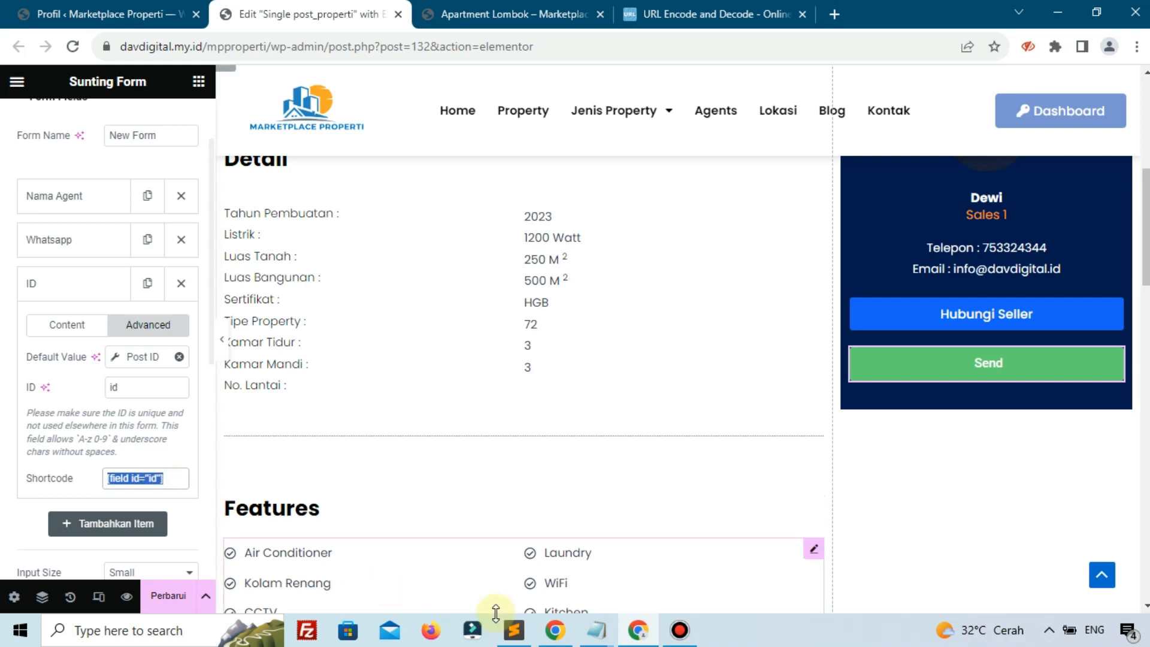
click(596, 630)
click(669, 581)
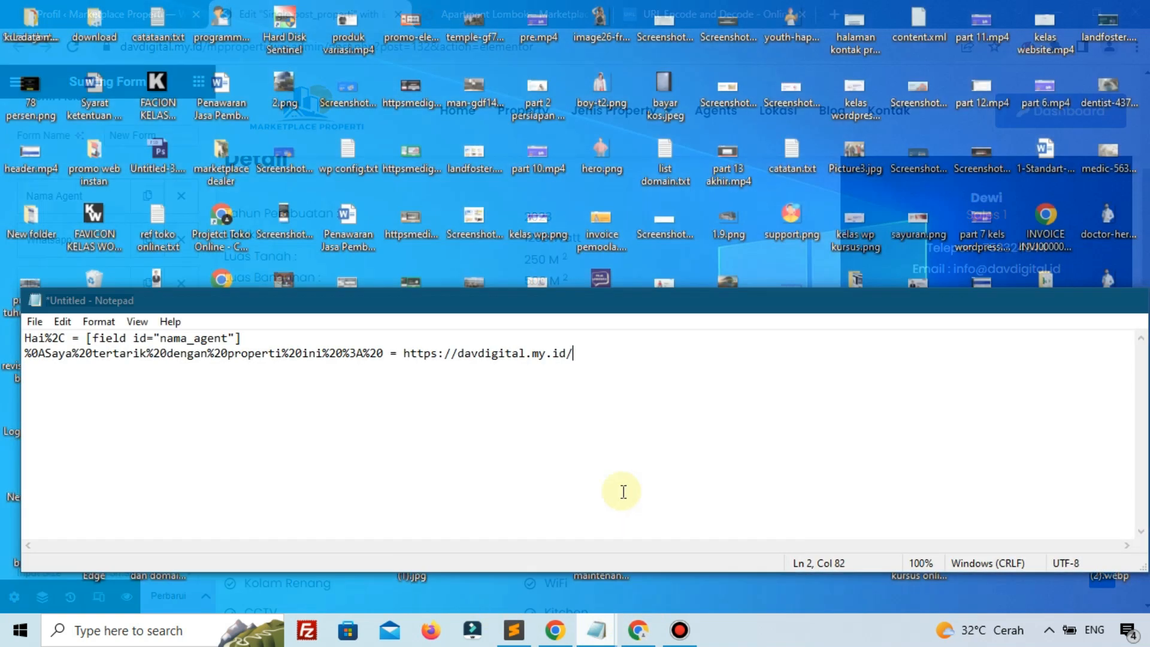
key(ctrl+v)
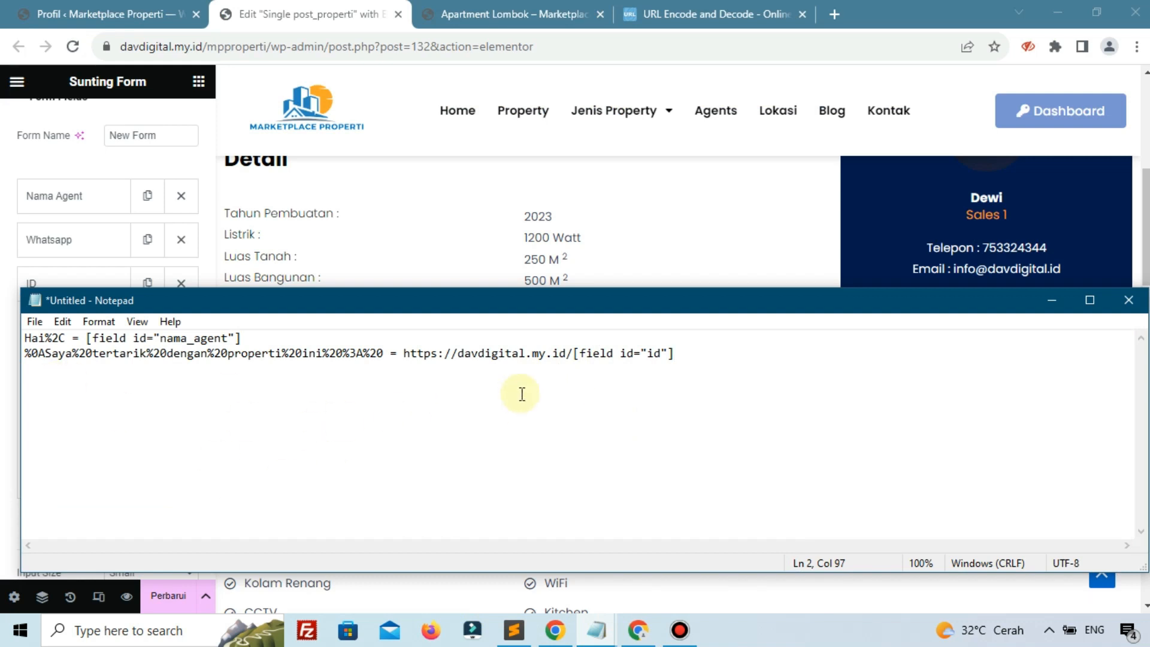
click(659, 14)
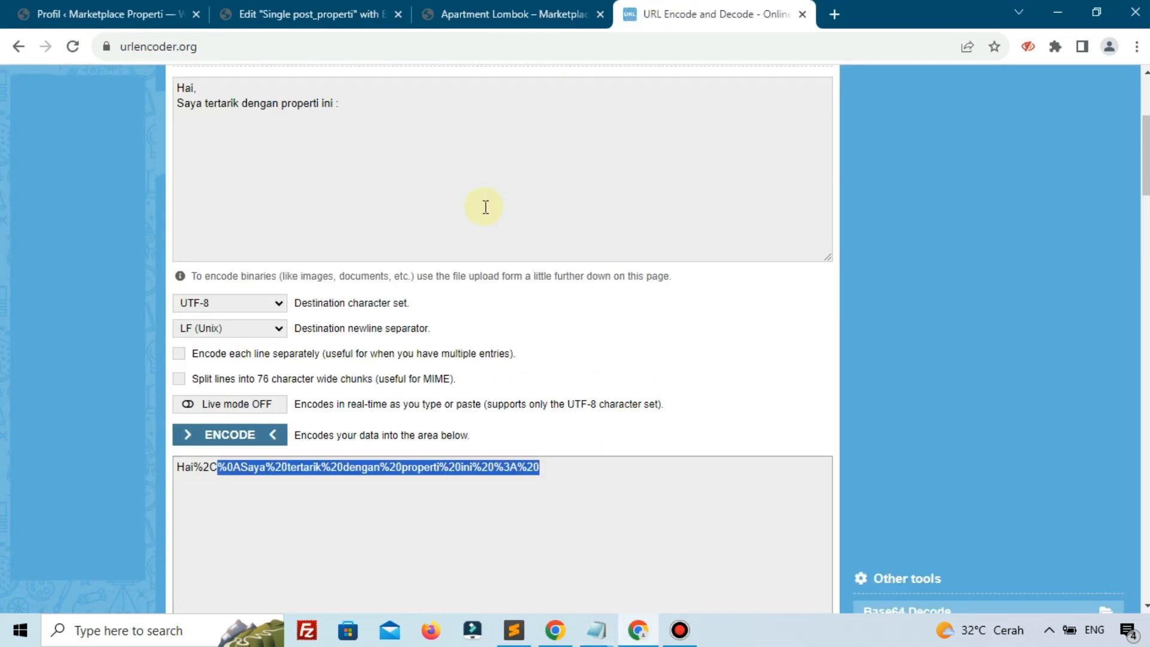
Add a closing 'Bisa Dibantu?' line to the message and encode it
click(392, 115)
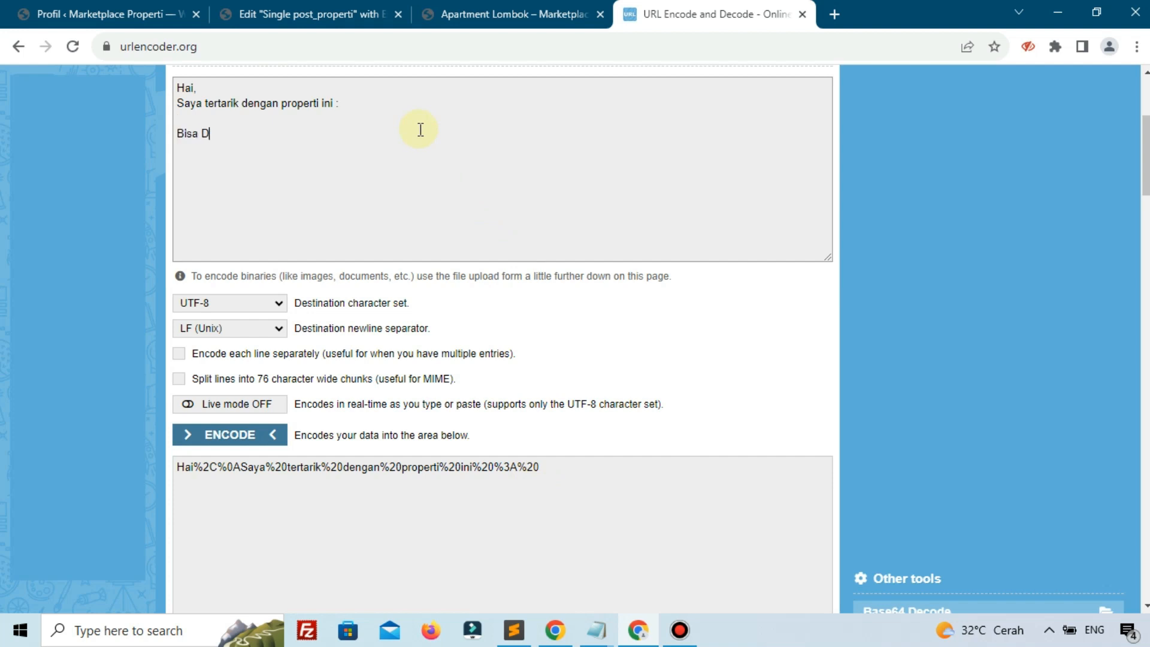
text(an)
click(254, 438)
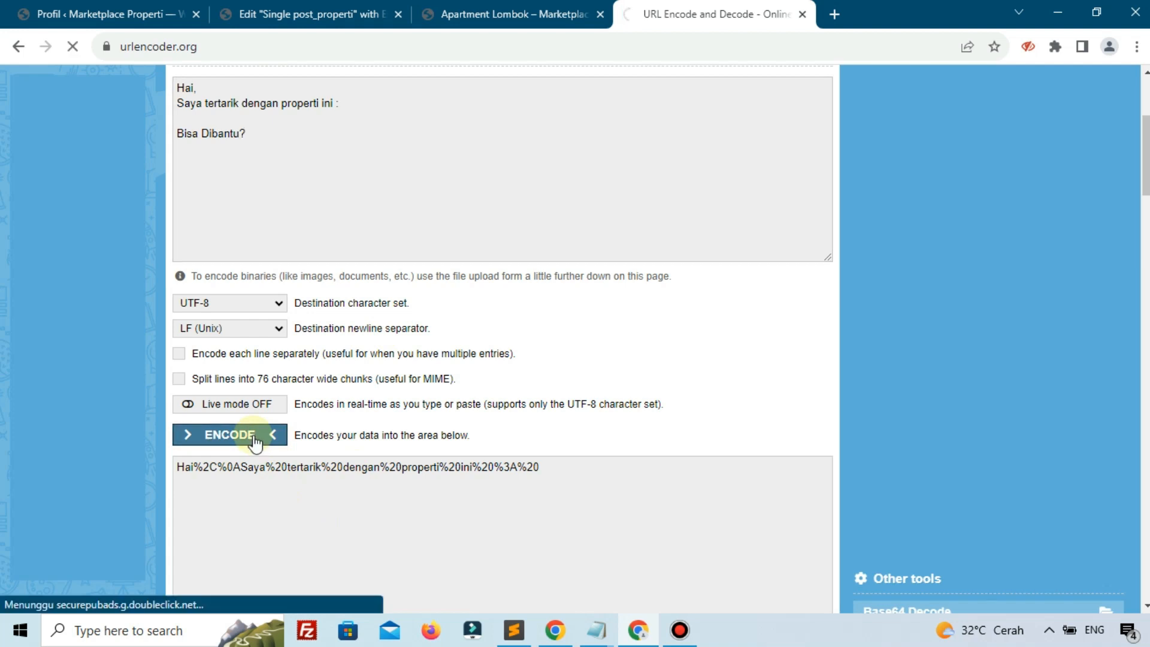
scroll(436, 476, down, 3)
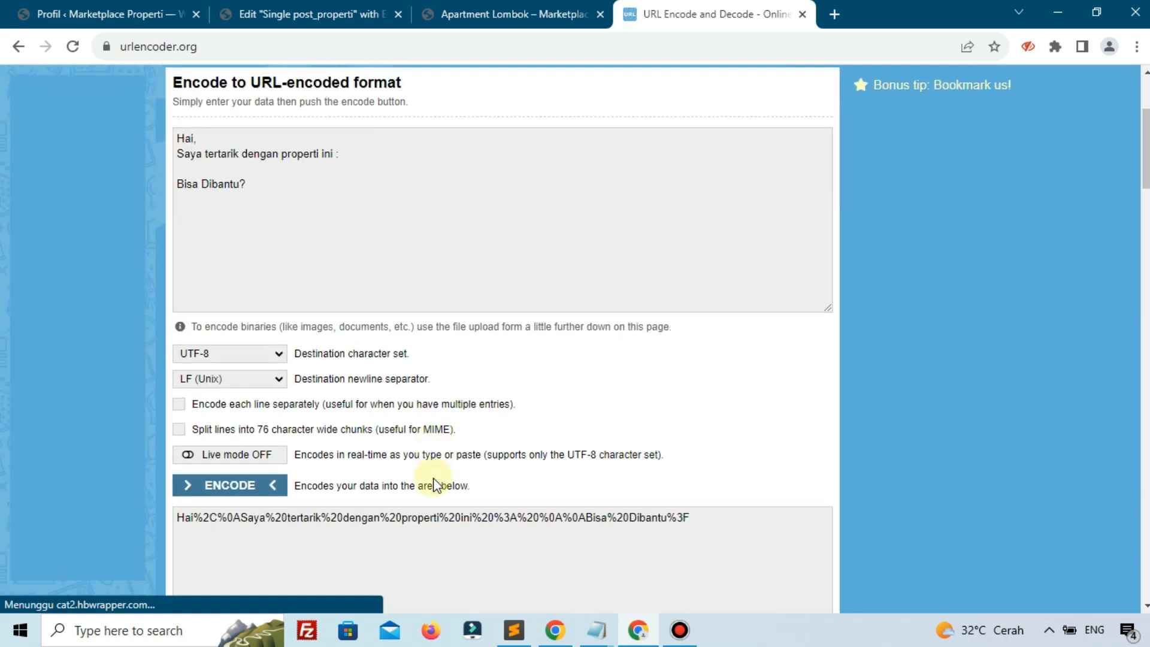
scroll(436, 485, down, 1)
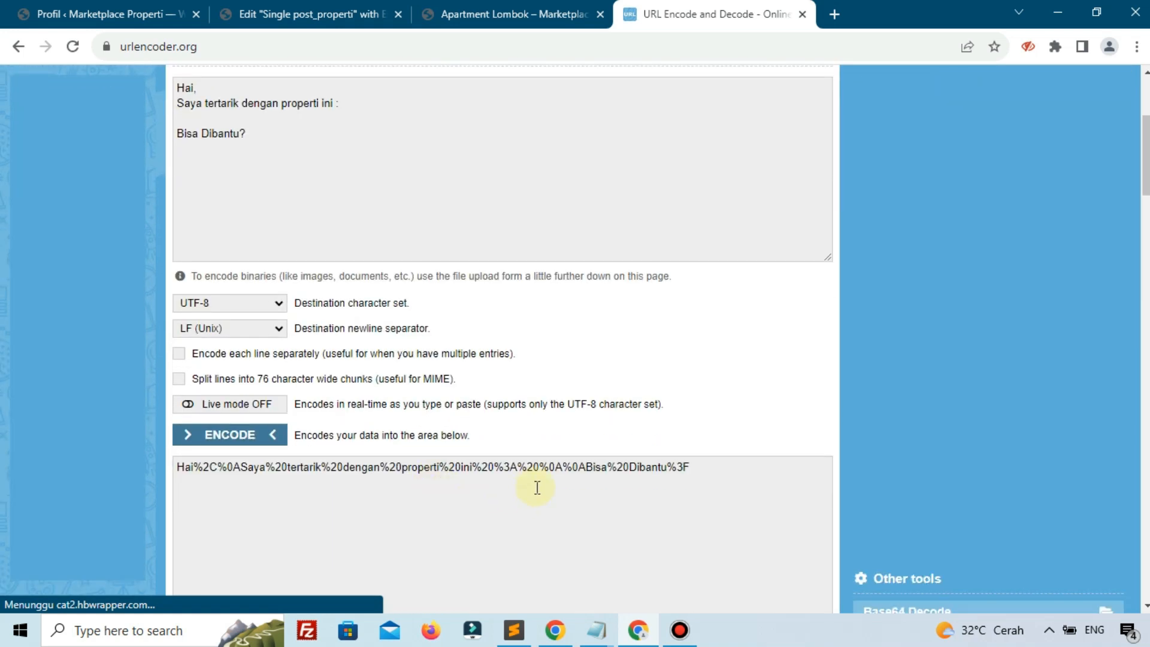
Compare with the Notepad draft and zoom in to find where the new encoded ending starts
mouse_move(597, 629)
click(618, 555)
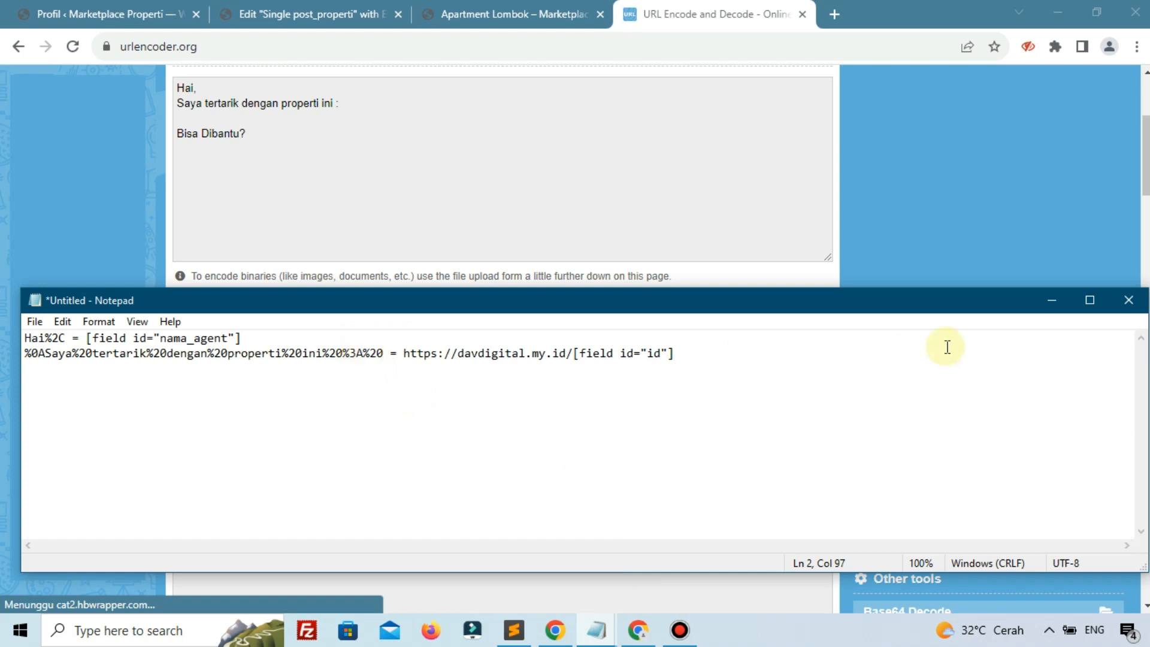
click(647, 184)
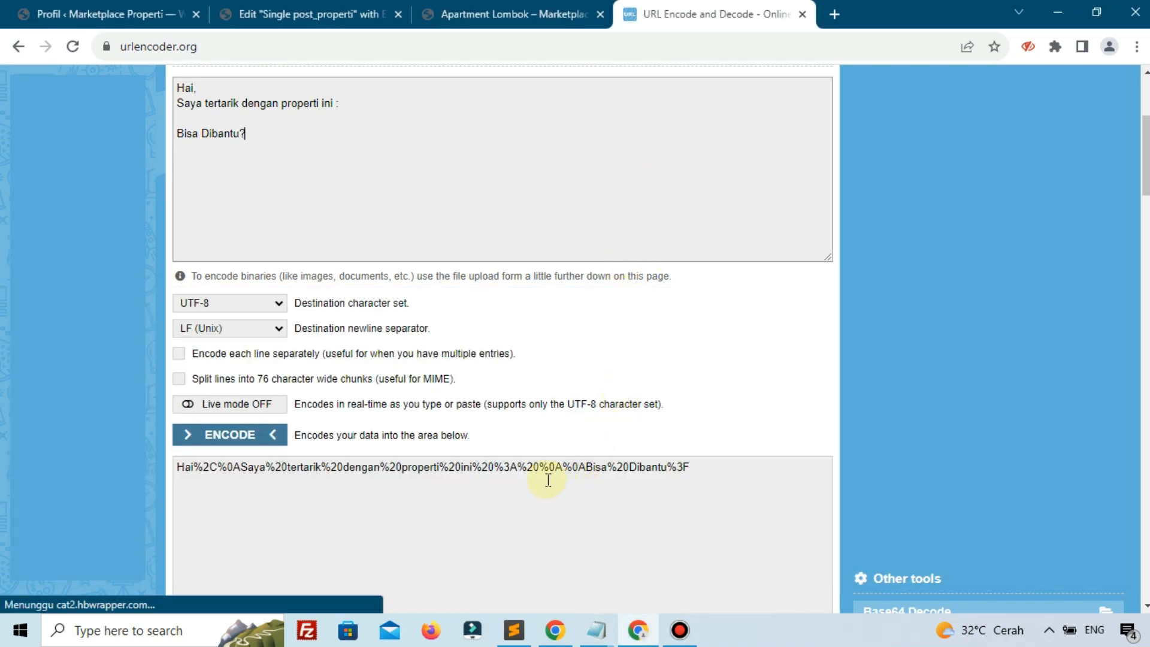
key(ctrl+plus)
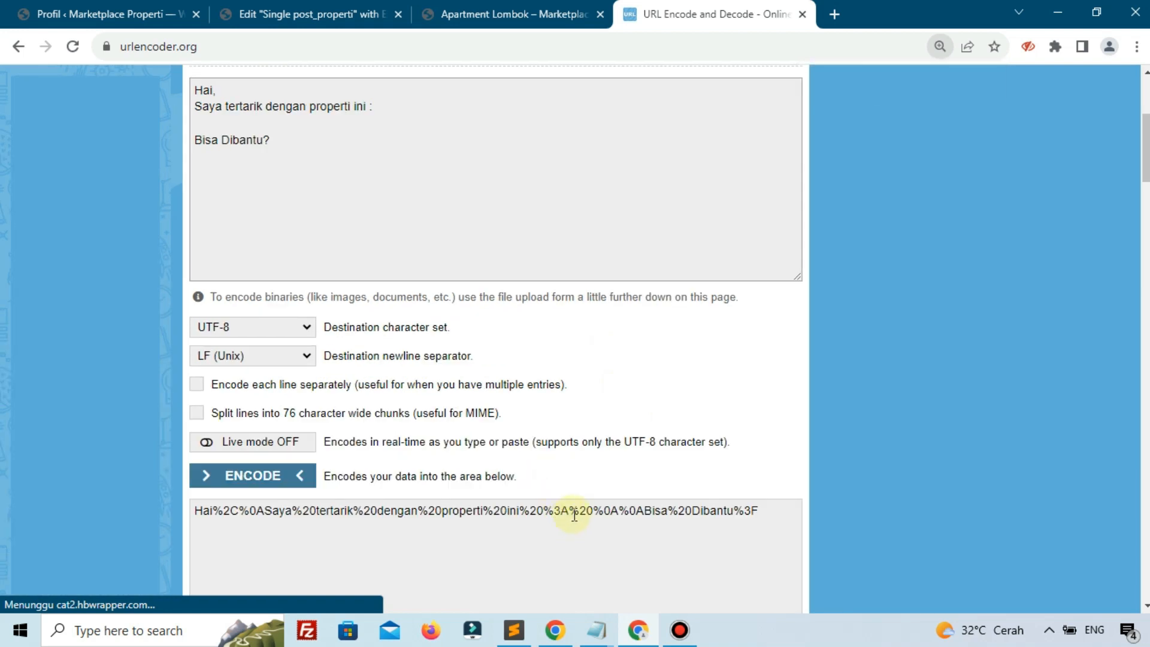
drag(593, 511, 603, 512)
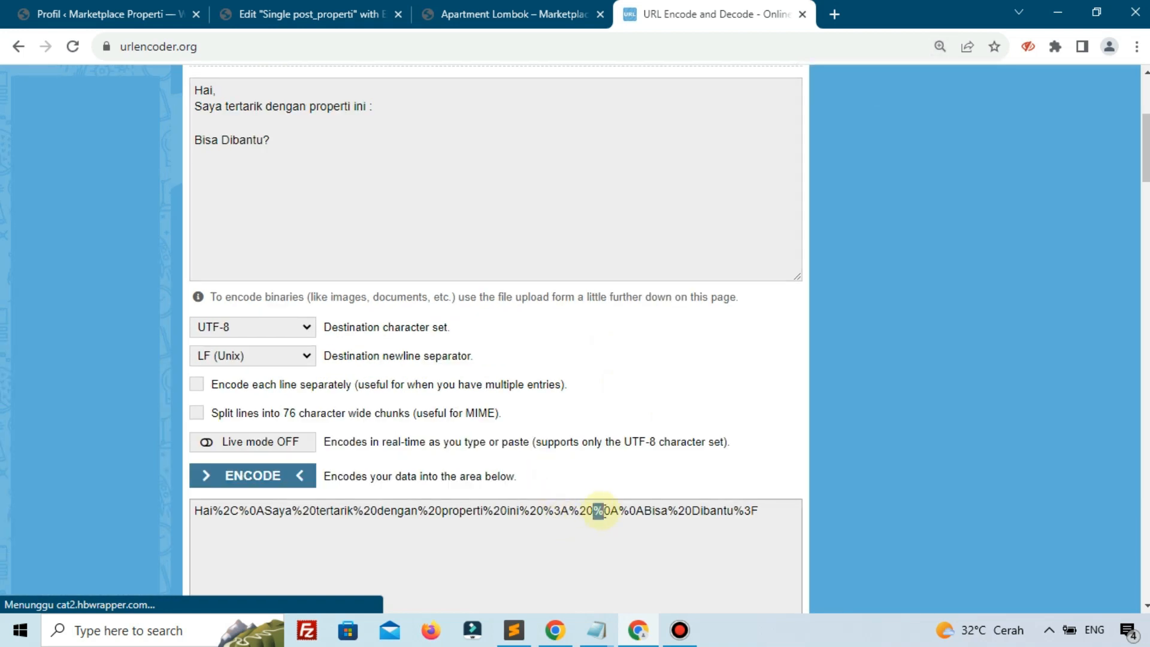
click(692, 532)
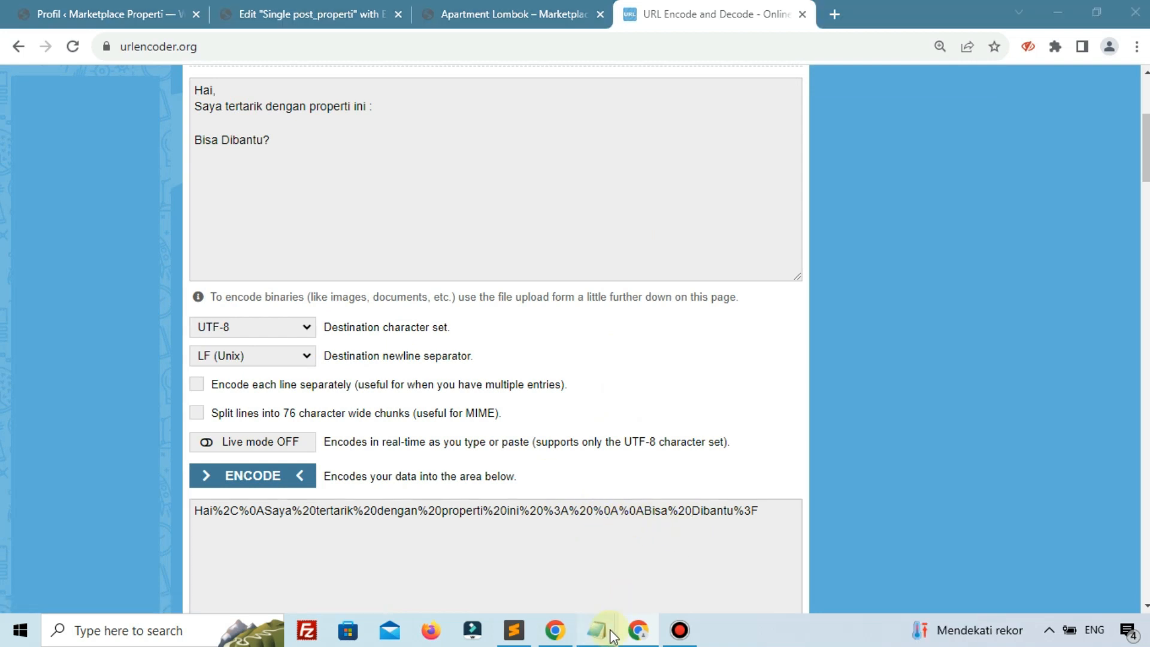
Select and copy the encoded ending %0A%0ABisa%20Dibantu%3F
mouse_move(597, 630)
click(657, 572)
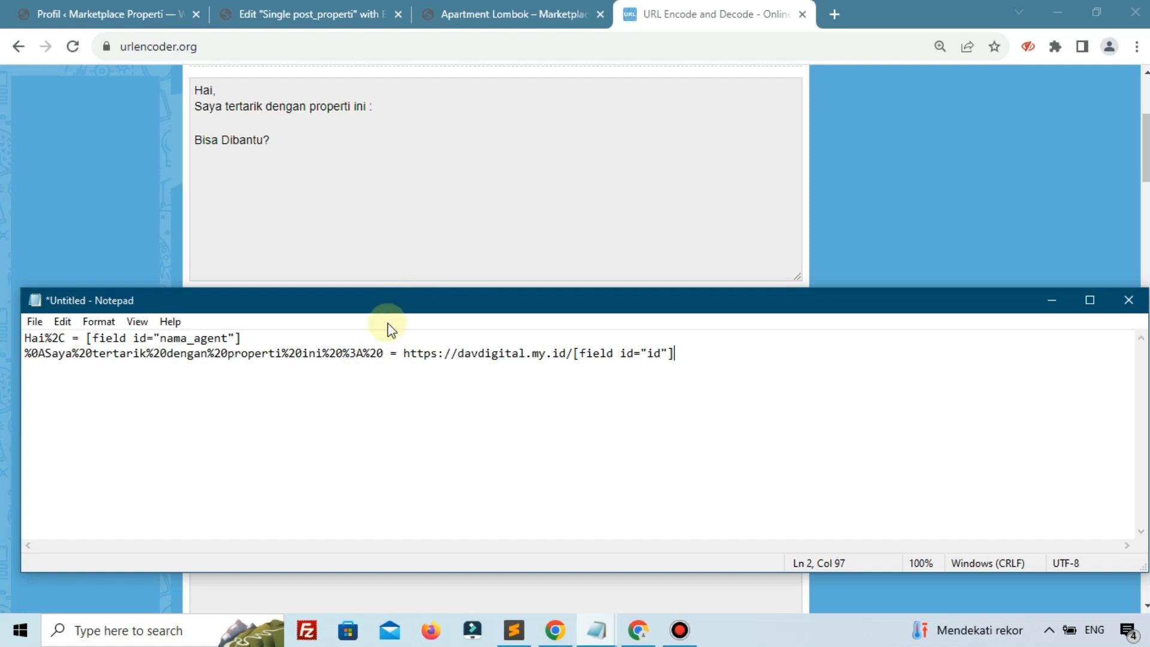
click(486, 278)
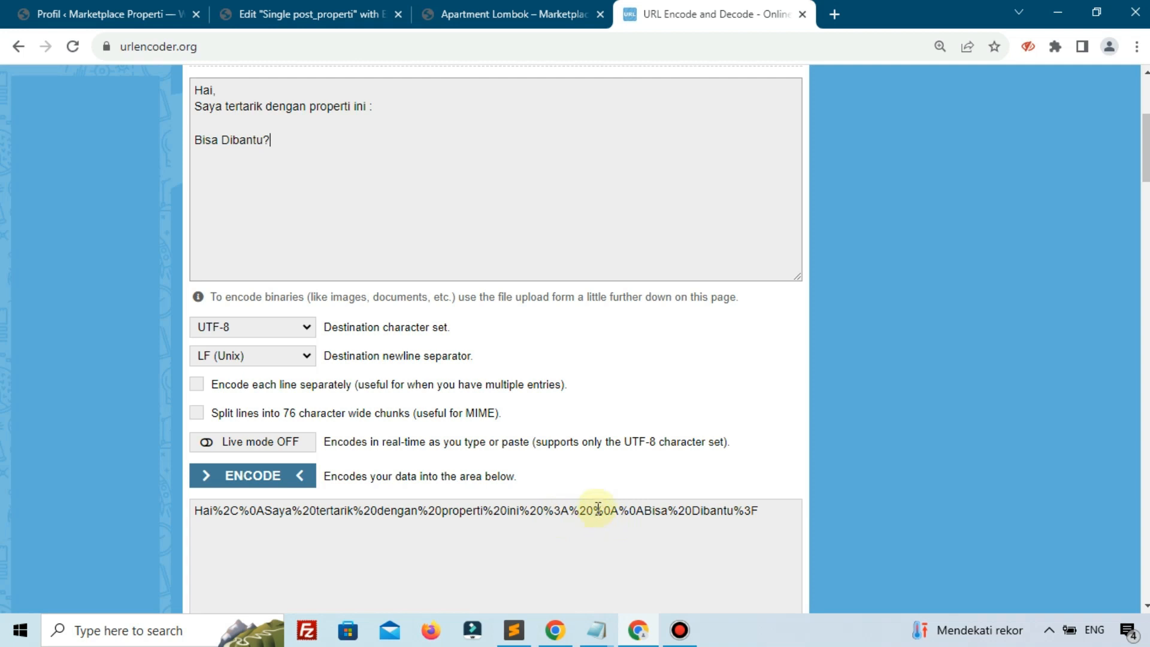
drag(594, 510, 774, 519)
key(ctrl+c)
right_click(741, 511)
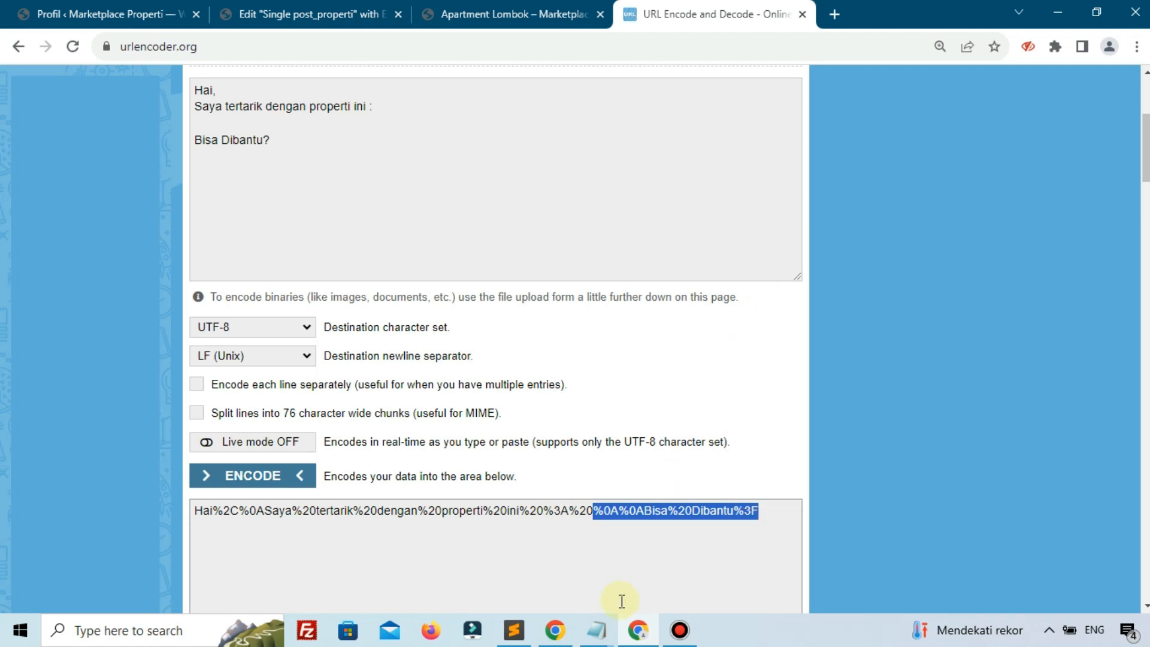
click(597, 630)
Append %0A%0ABisa%20Dibantu%3F to the end of the message line and add blank lines below
click(646, 572)
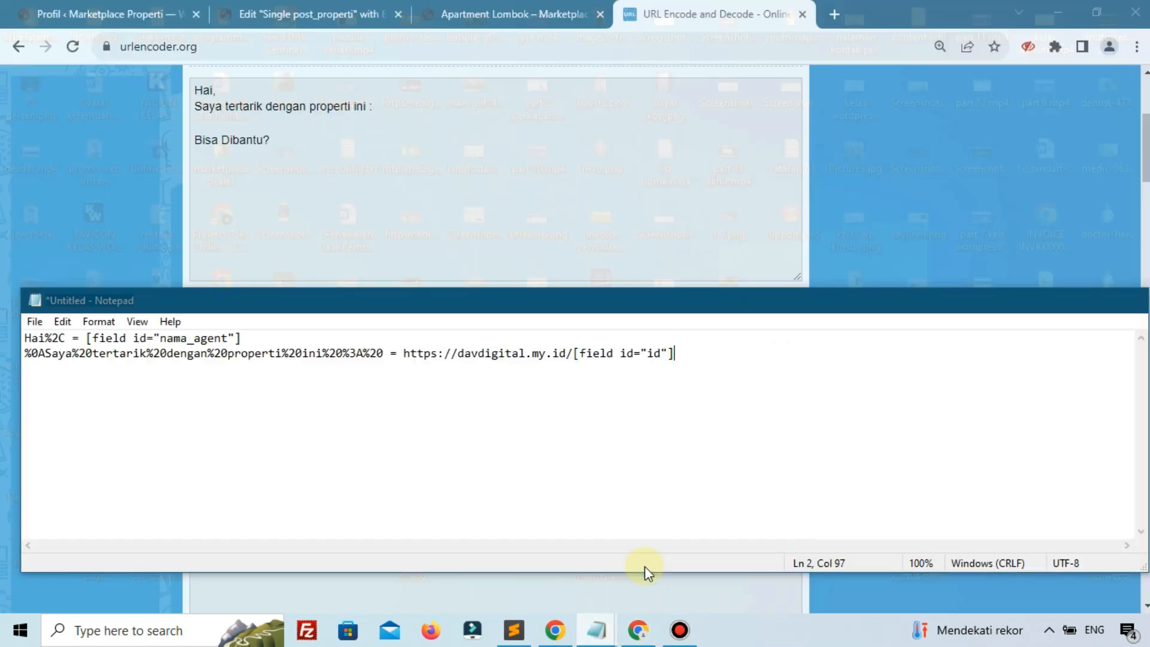
key(Return)
key(BackSpace)
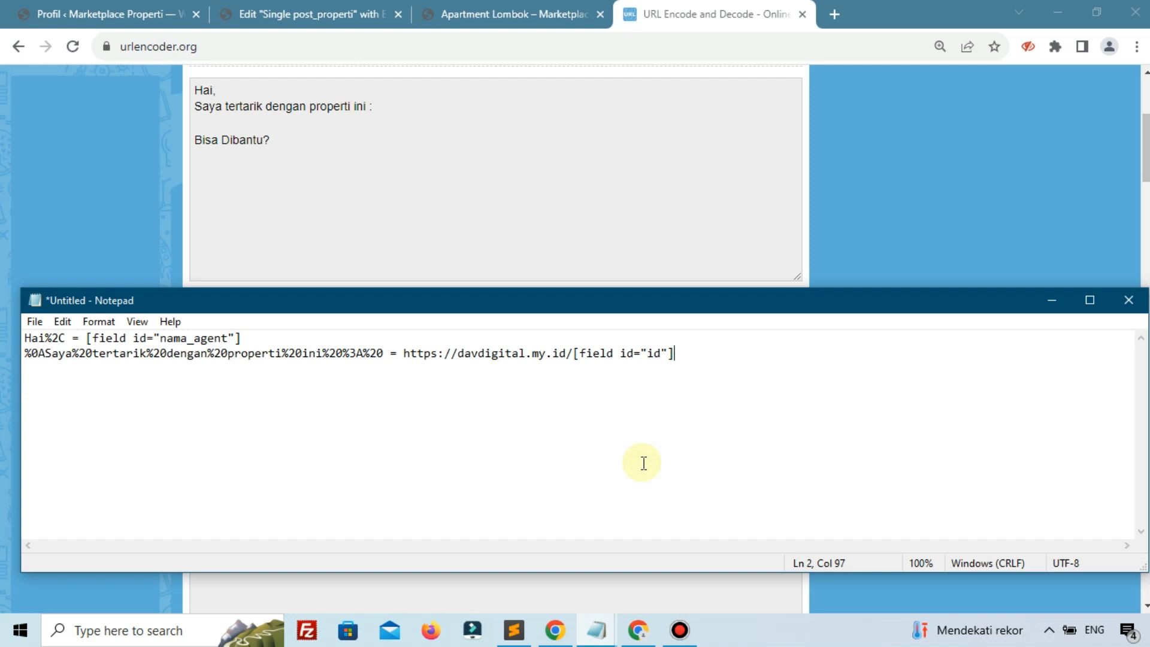
key(ctrl+v)
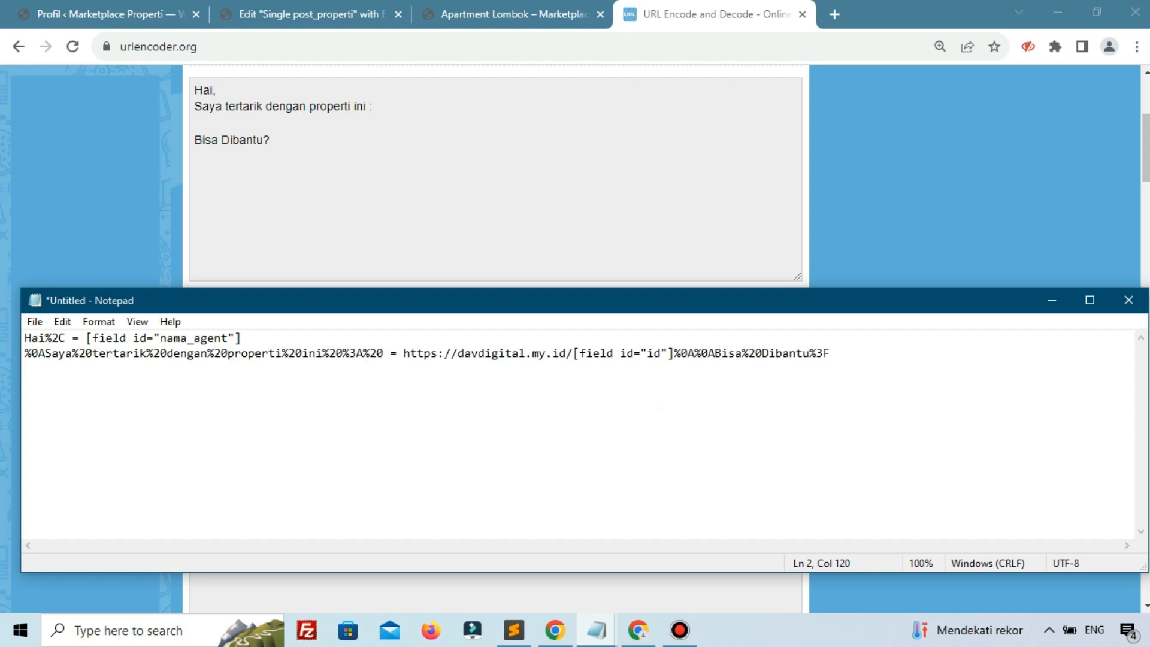
key(alt+Tab)
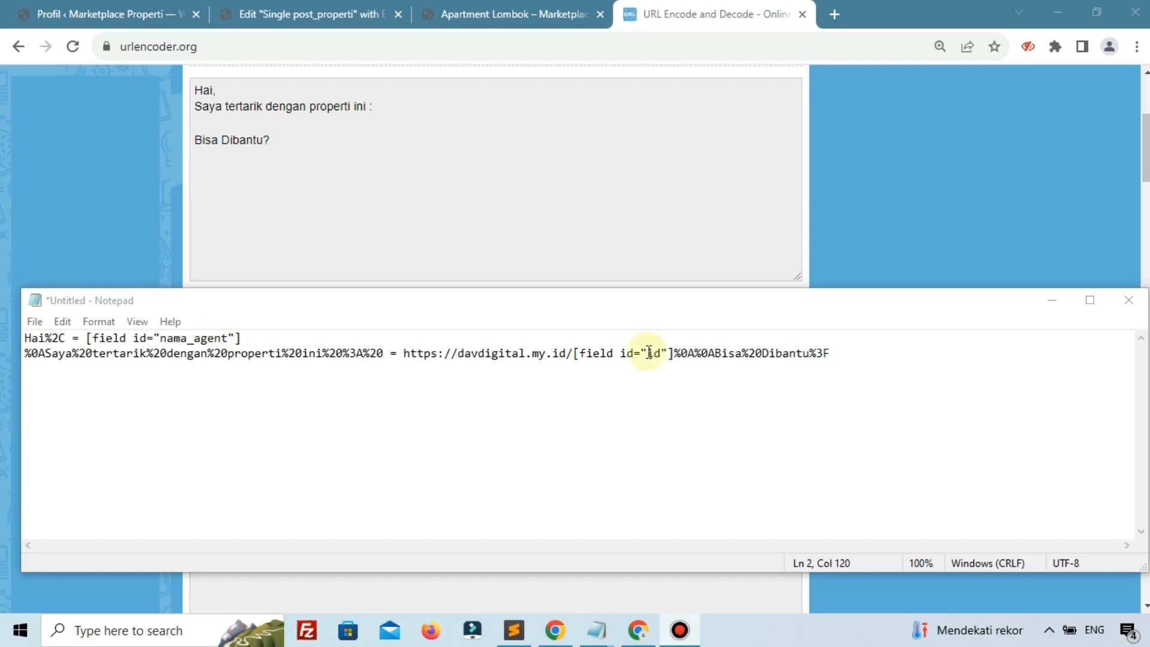
click(902, 351)
key(Return)
key(Return)
key(Return)
key(Return)
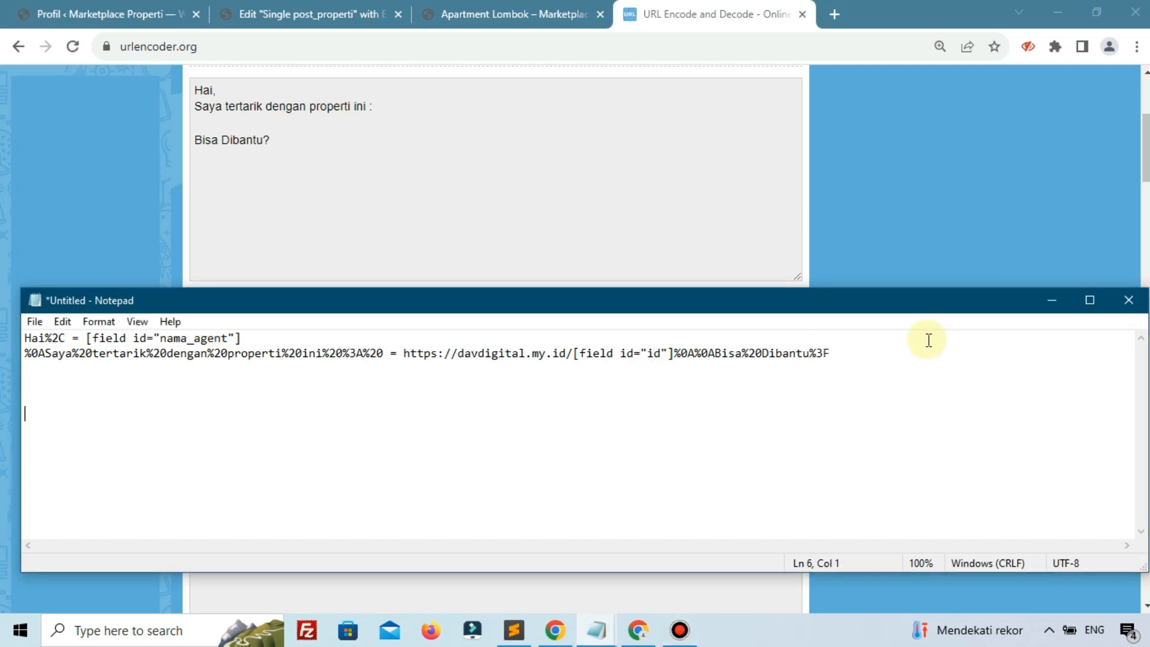
text(https://wa.me)
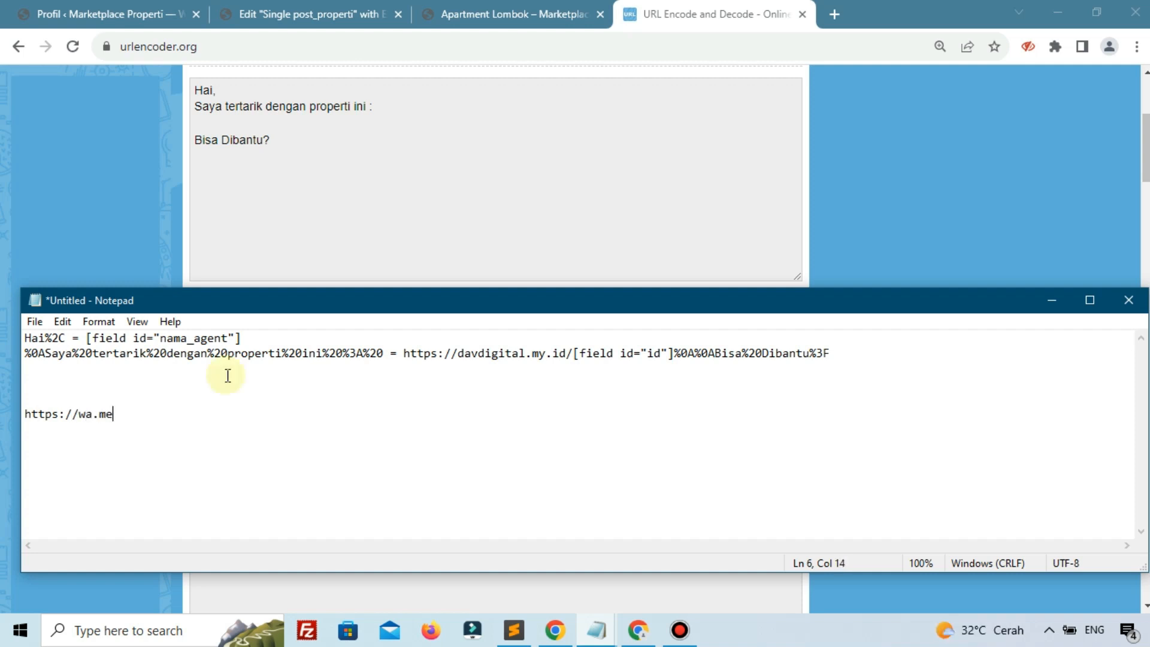
text(/)
click(301, 19)
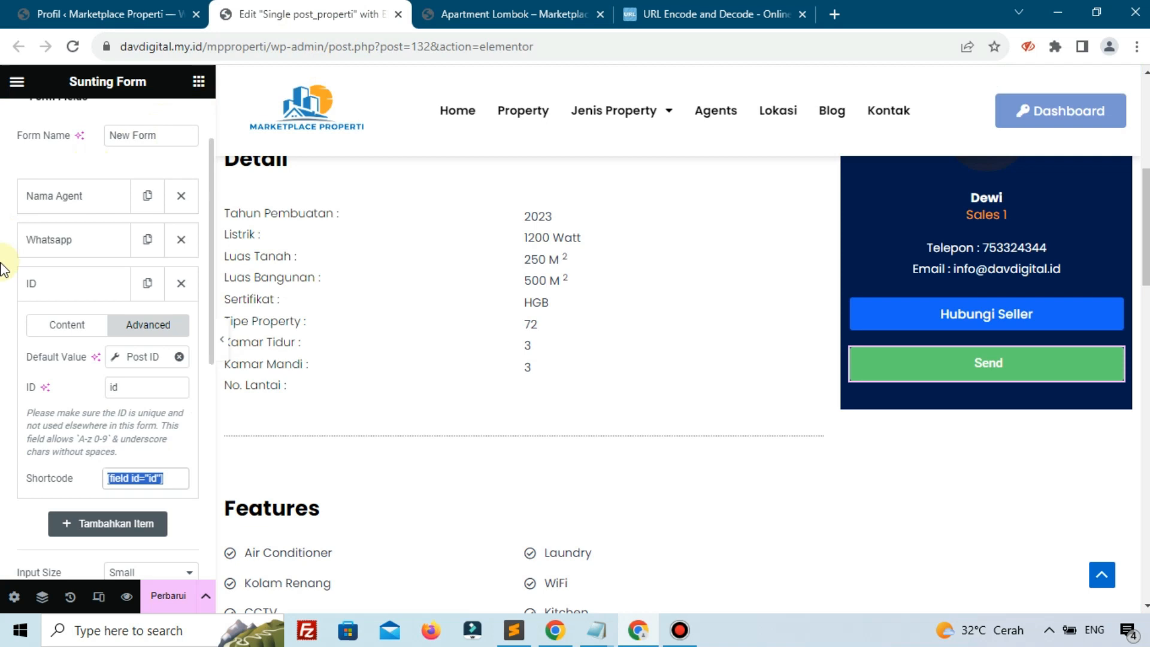
click(47, 242)
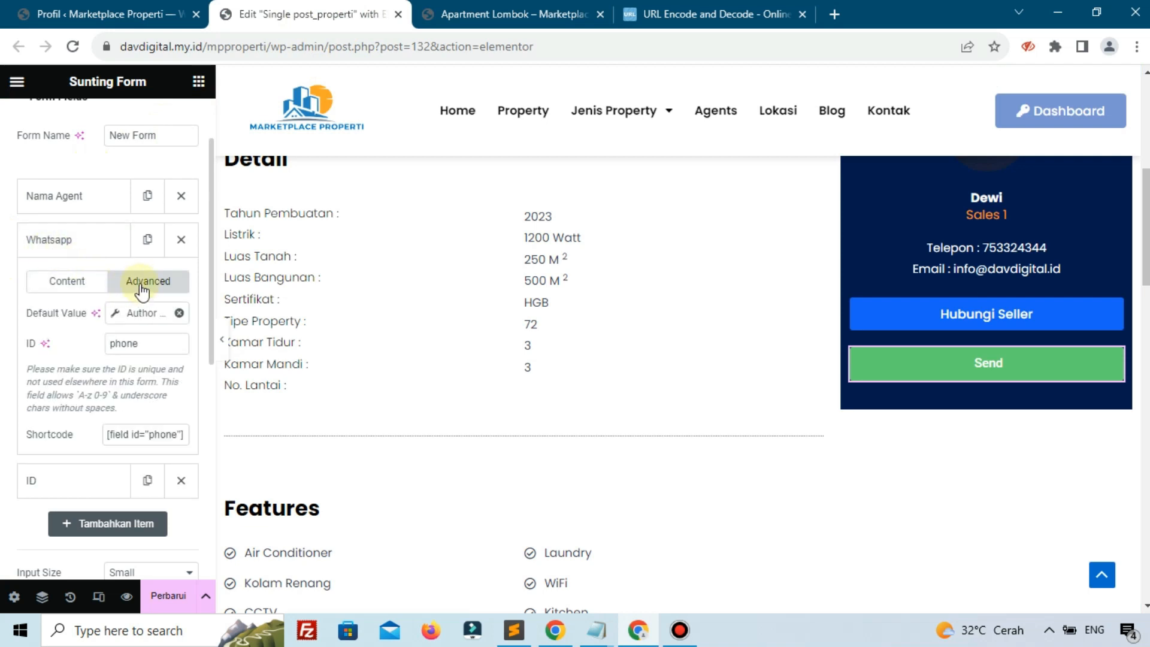
click(144, 437)
key(ctrl+c)
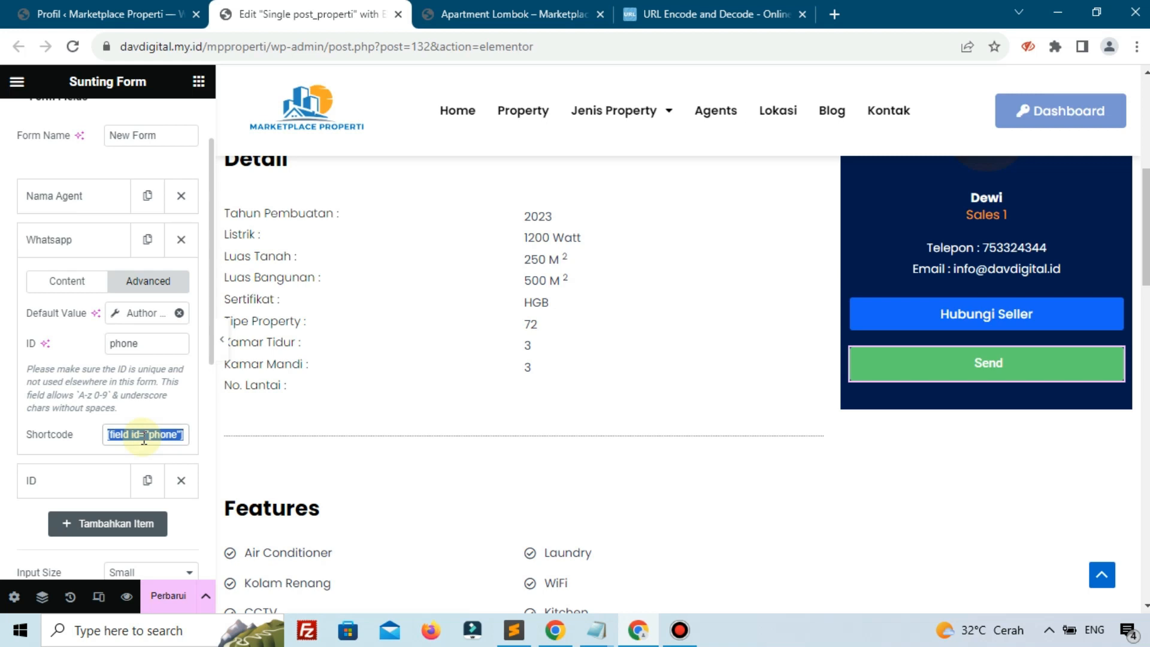
click(596, 630)
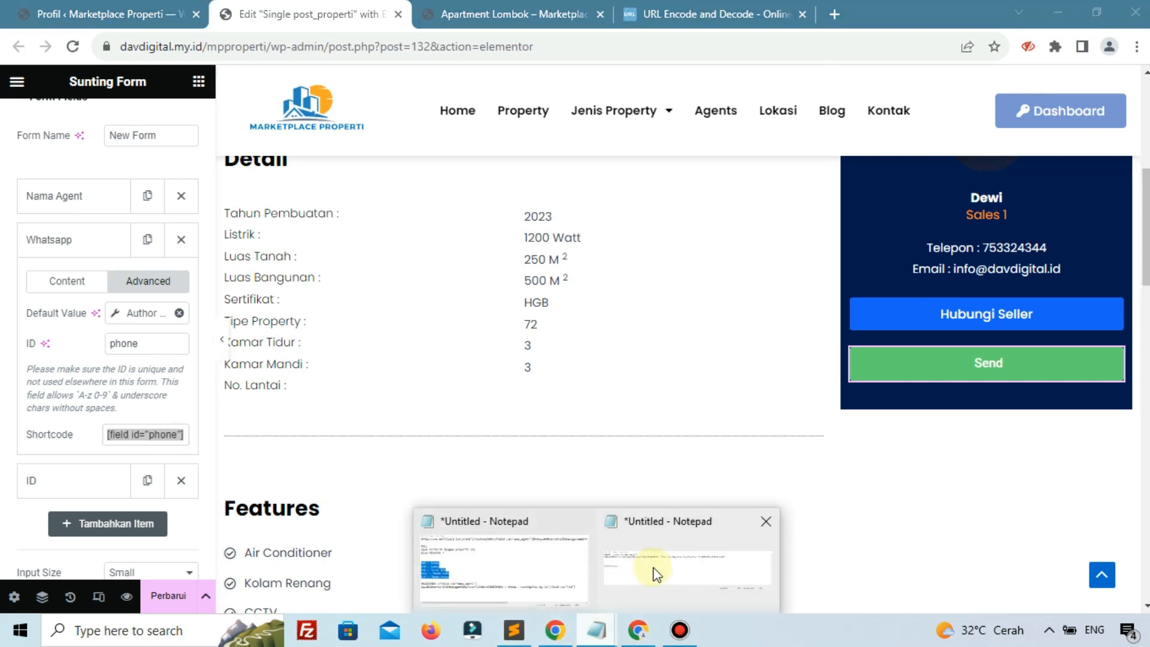
click(657, 574)
key(ctrl+v)
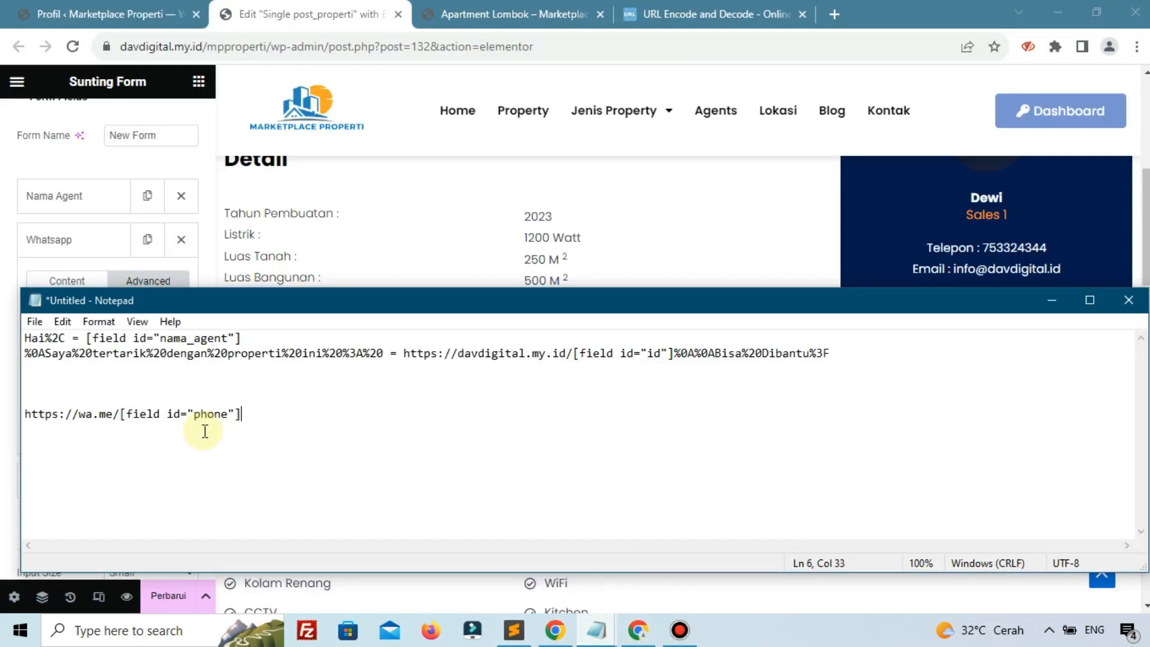
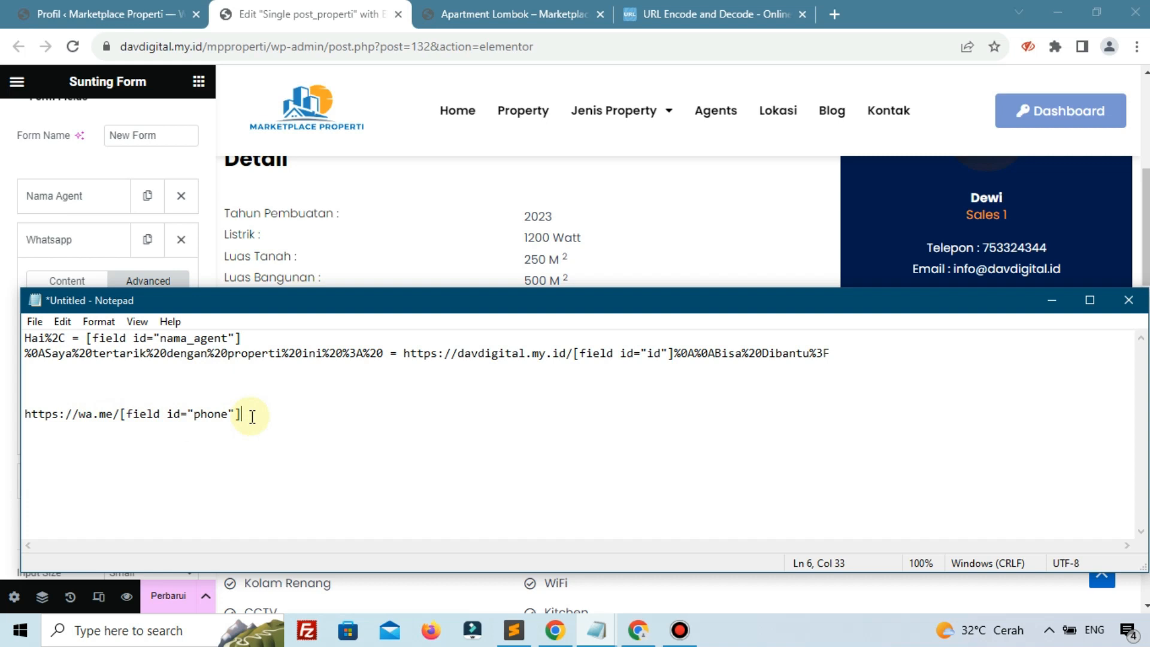
Add ?text= to the wa.me link and paste the encoded greeting from line 1 after it
text(?text=)
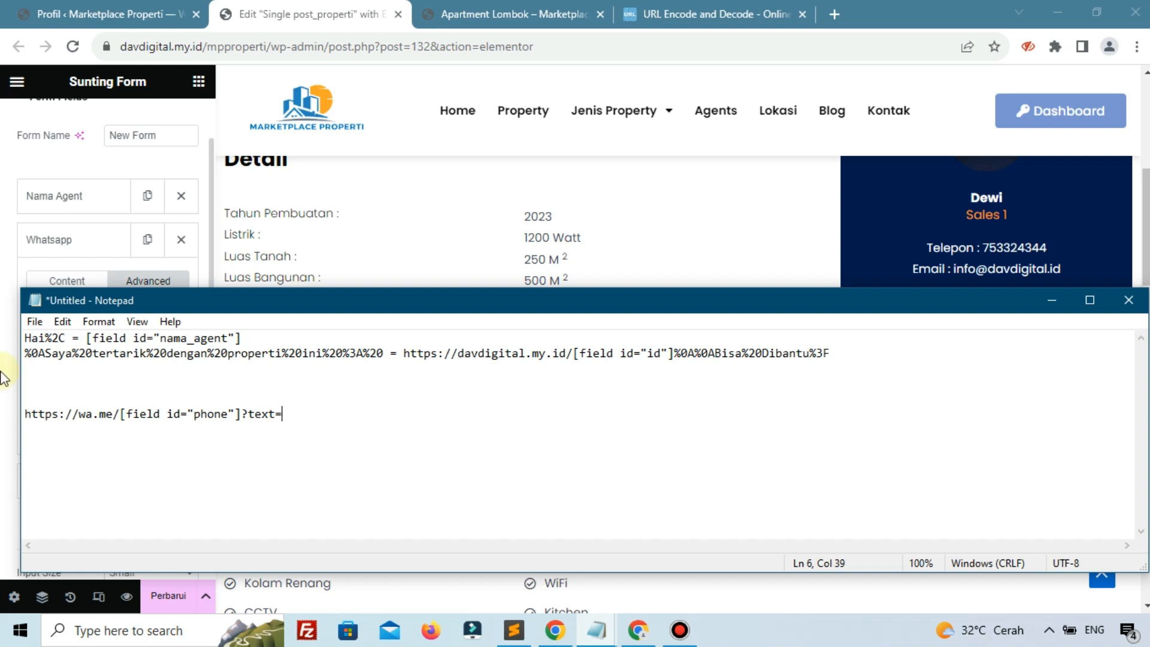
drag(25, 337, 242, 338)
right_click(232, 336)
click(285, 390)
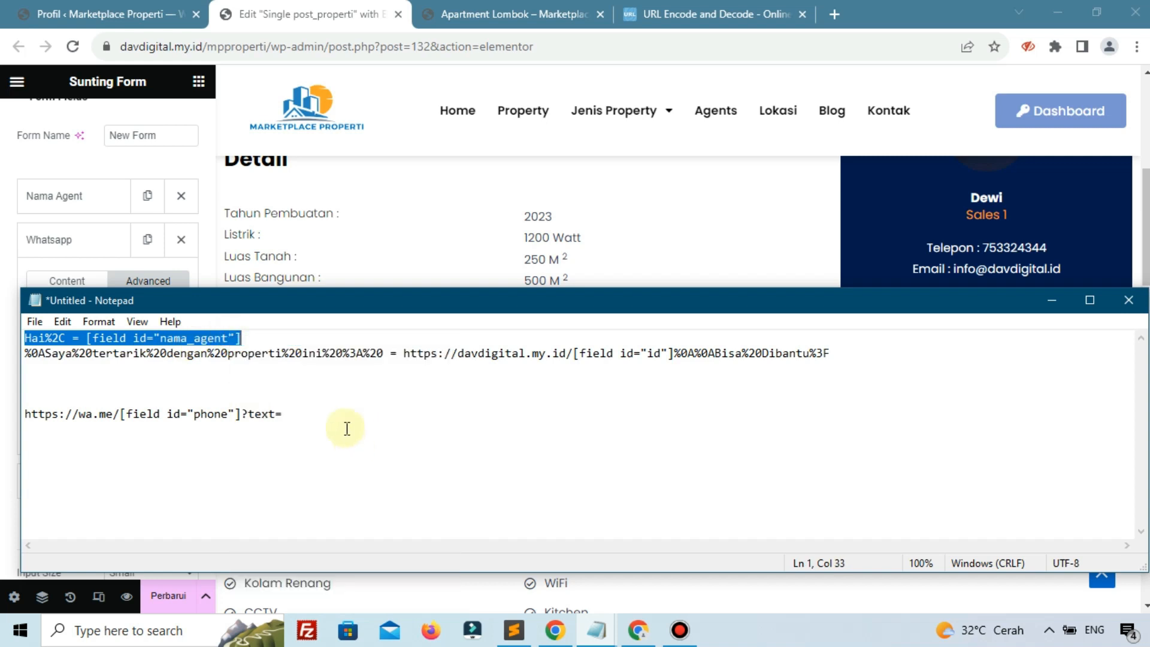
click(342, 420)
key(ctrl+v)
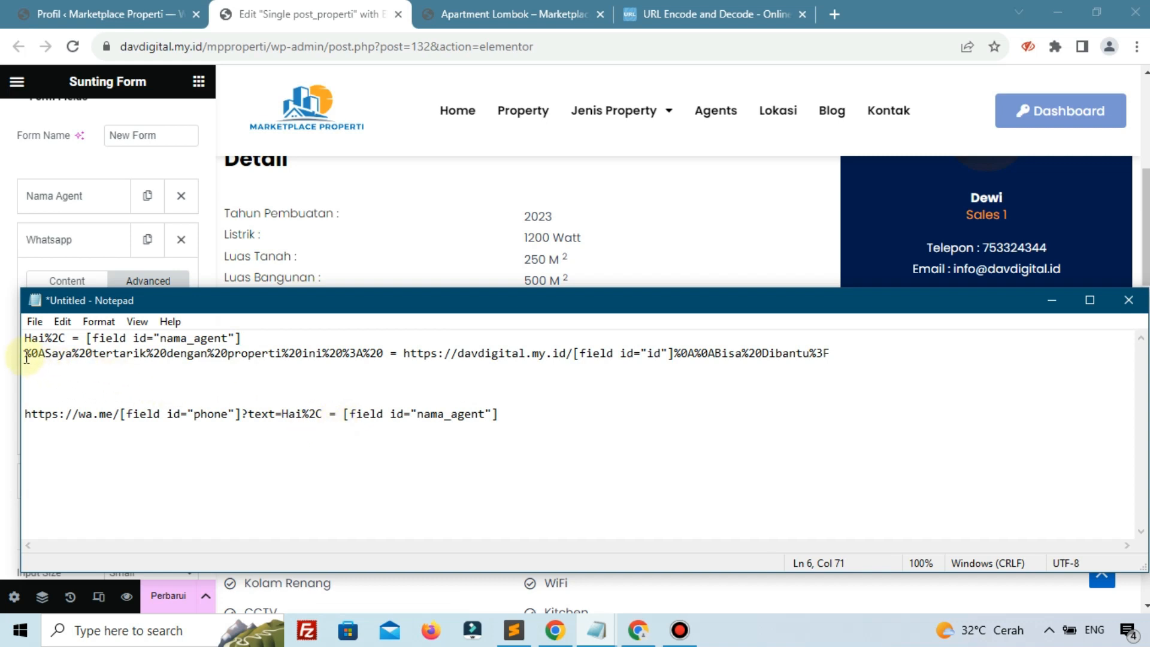
Append the encoded inquiry phrase from line 2 after the greeting
drag(25, 357, 25, 368)
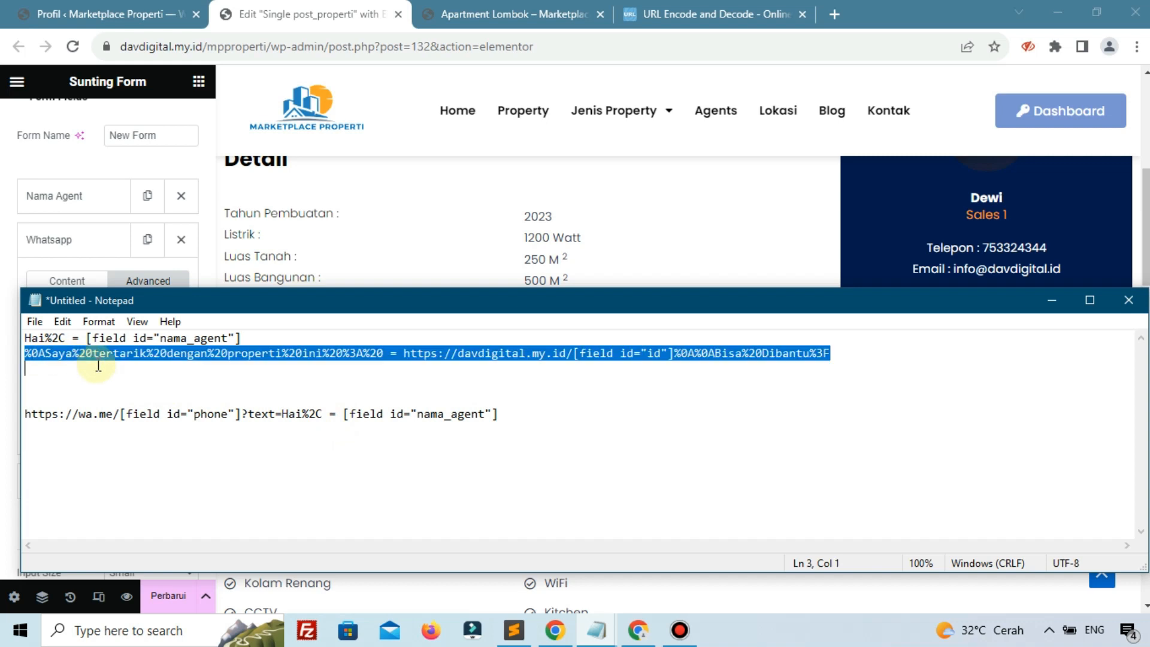
click(386, 369)
drag(384, 352, 25, 354)
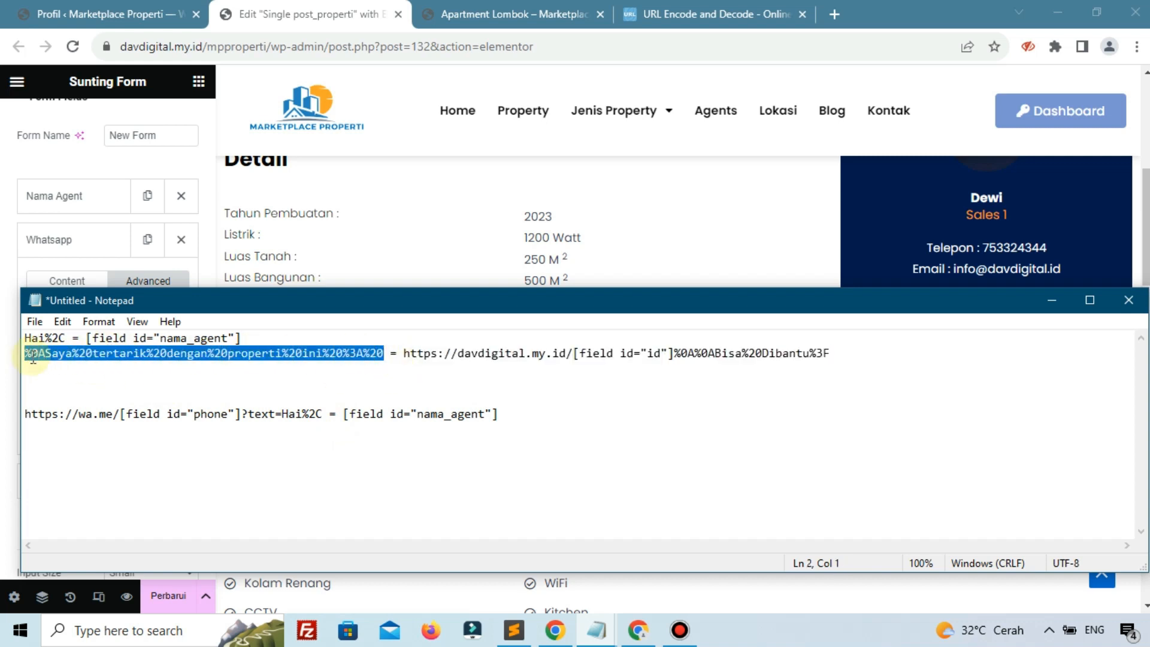
click(507, 418)
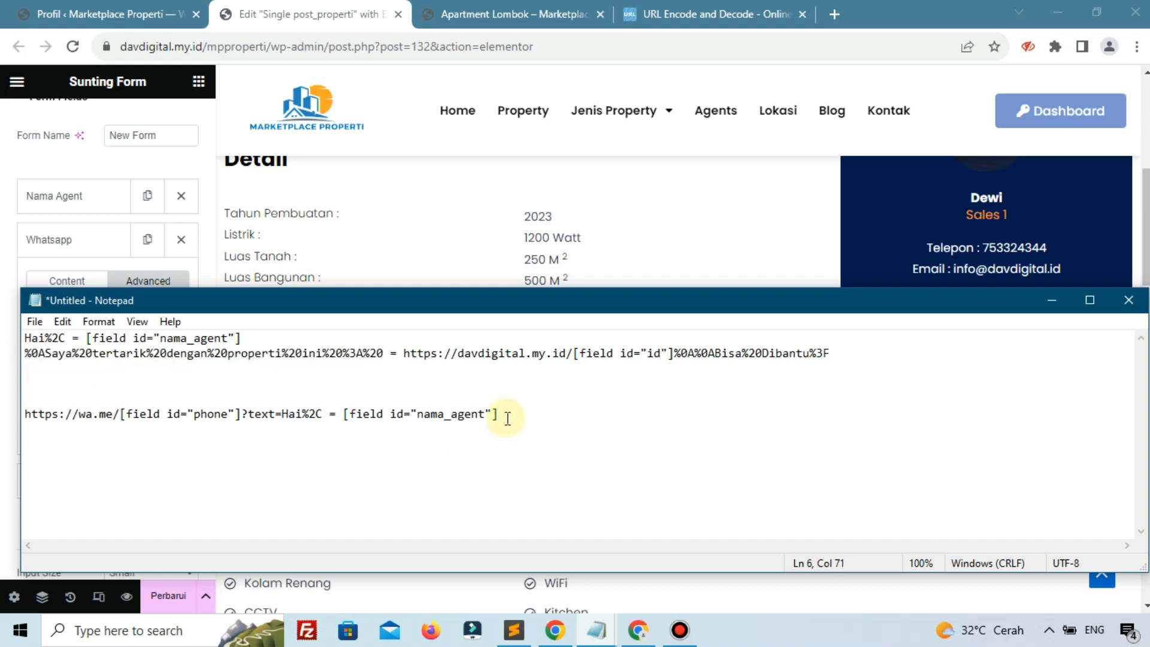
key(ctrl+v)
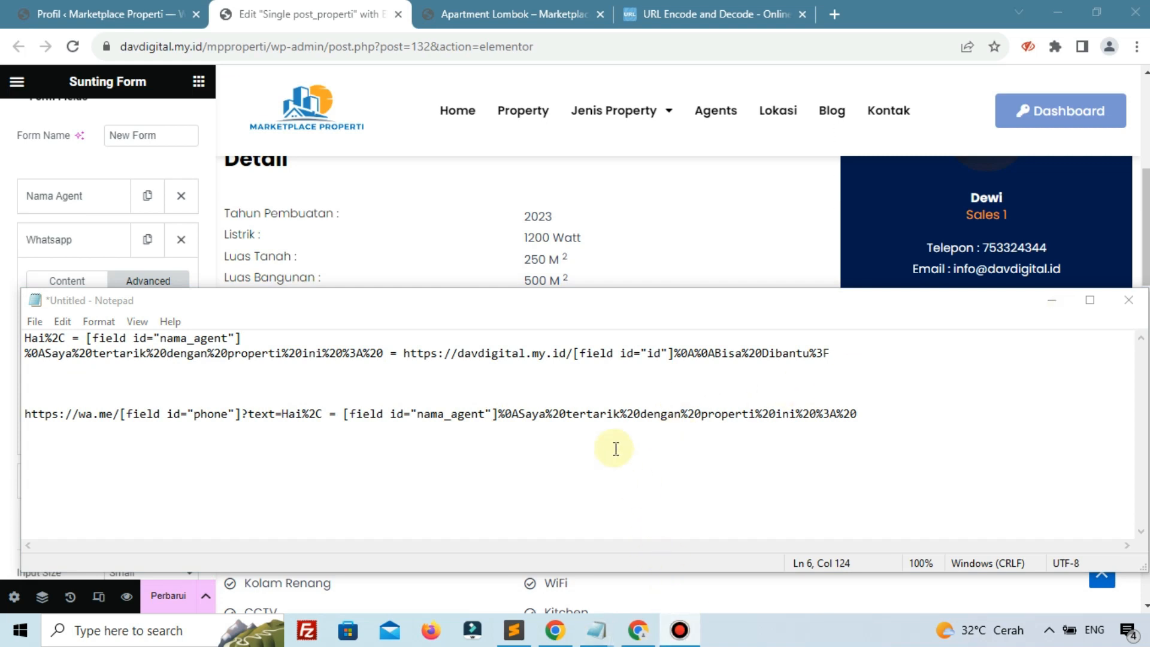
Append the property page link to the end of the wa.me link
click(865, 426)
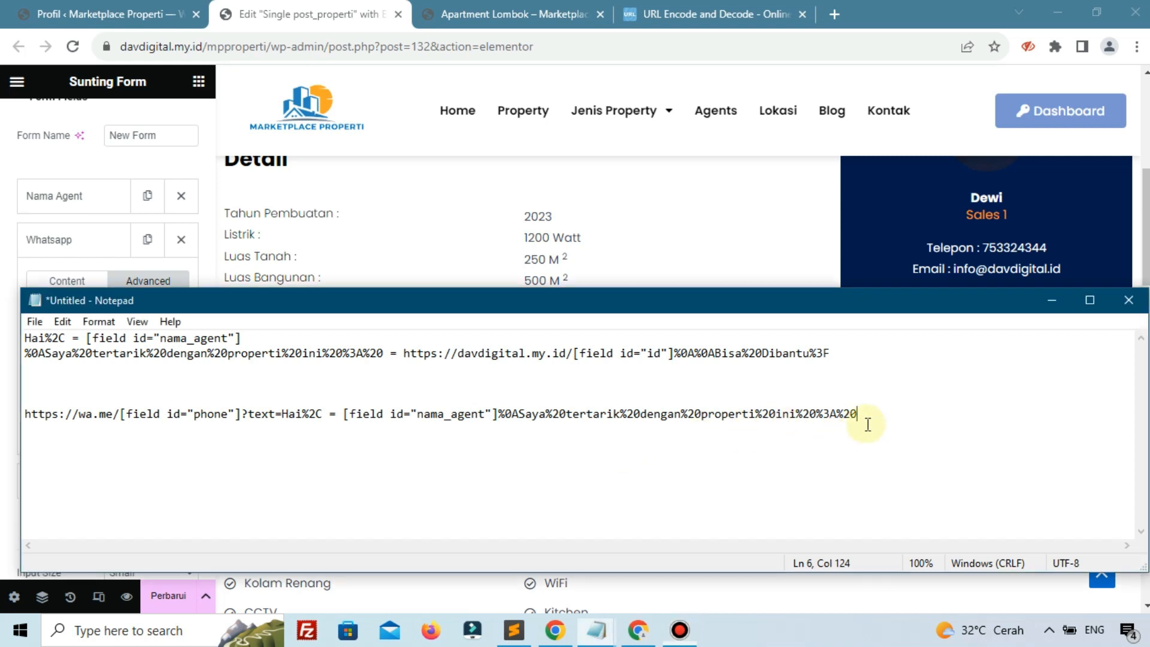
click(404, 353)
drag(437, 353, 831, 360)
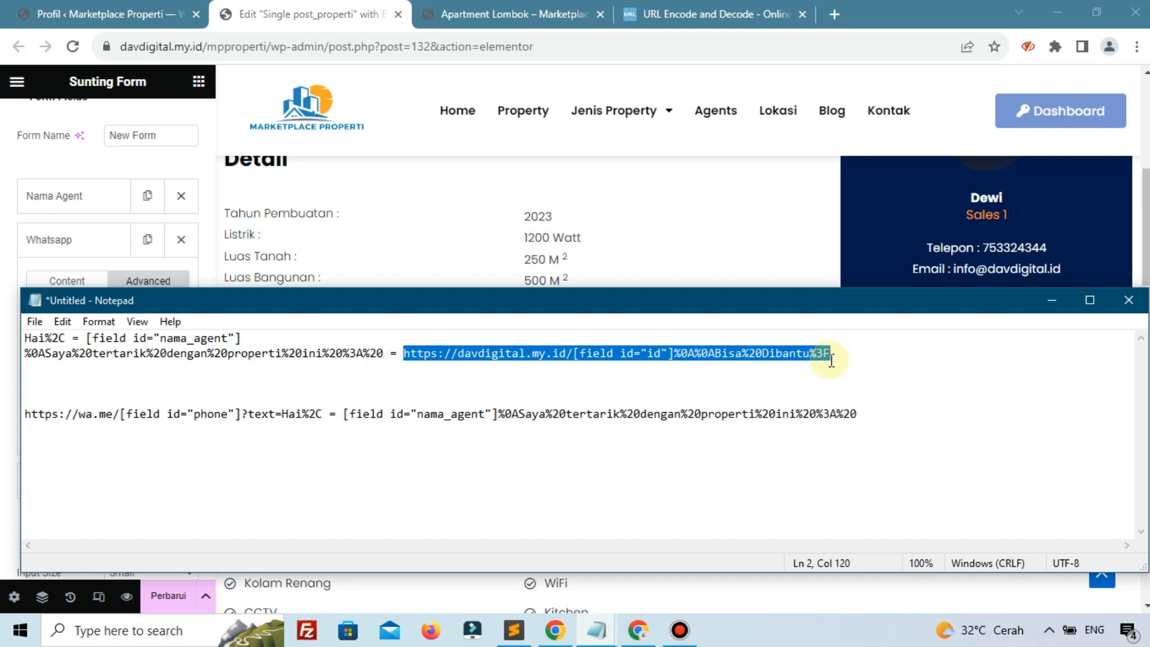
click(866, 414)
key(ctrl+v)
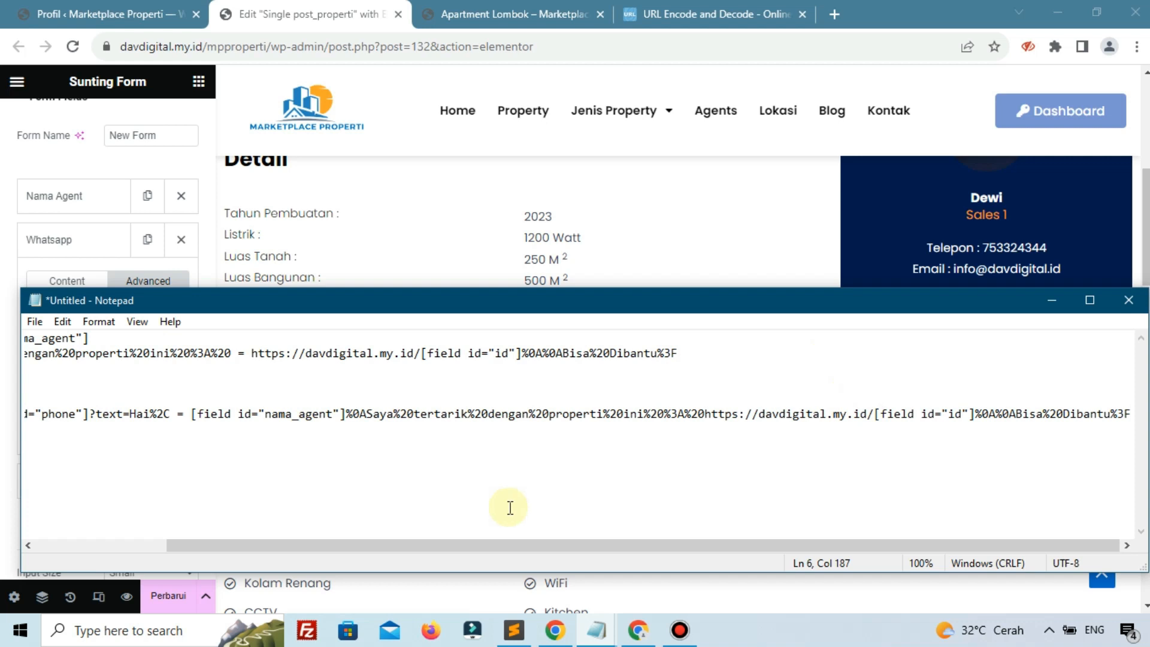
Copy the complete wa.me link on line 6 and minimize Notepad
click(1090, 300)
drag(662, 581, 504, 576)
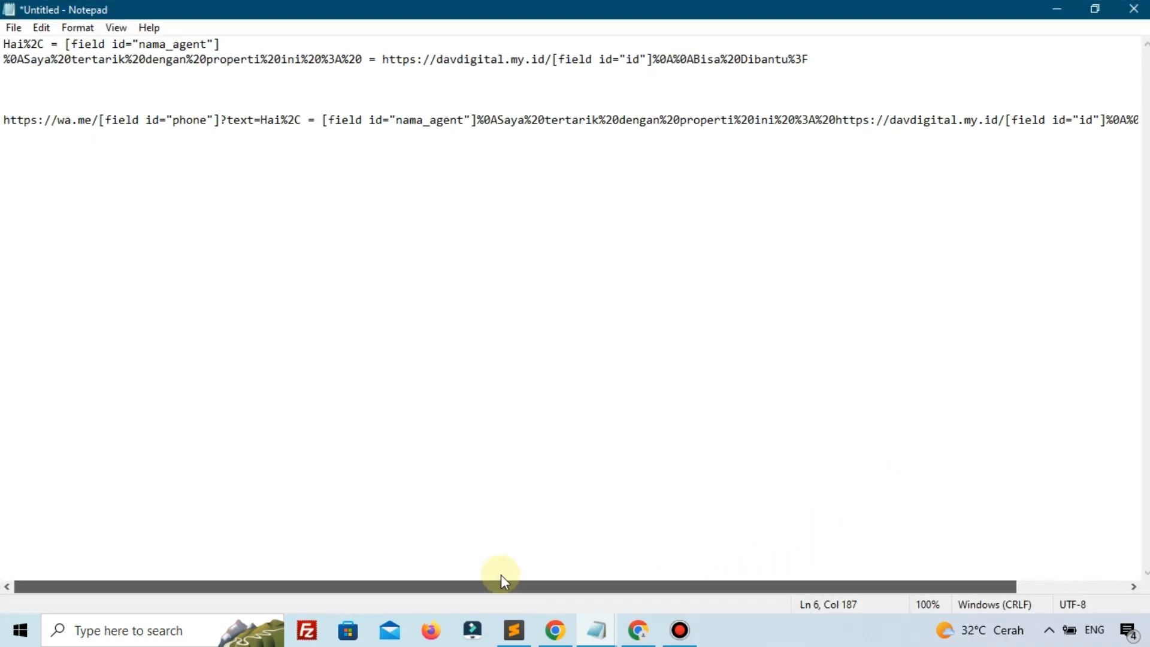
drag(3, 120, 1140, 149)
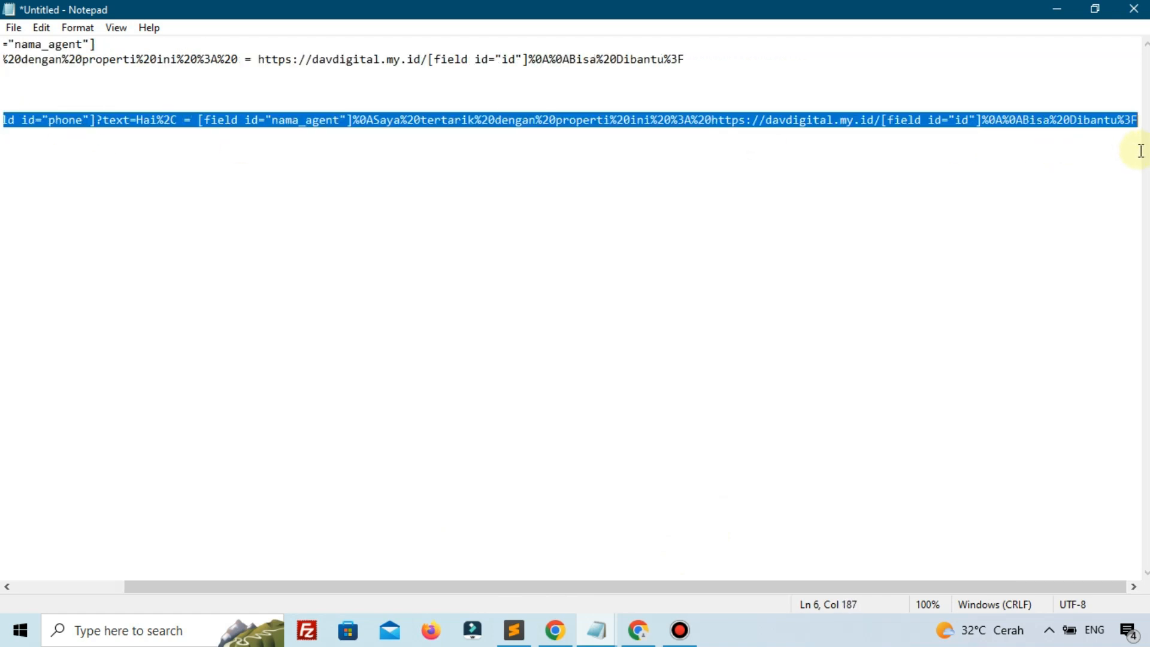
right_click(1122, 120)
click(1034, 174)
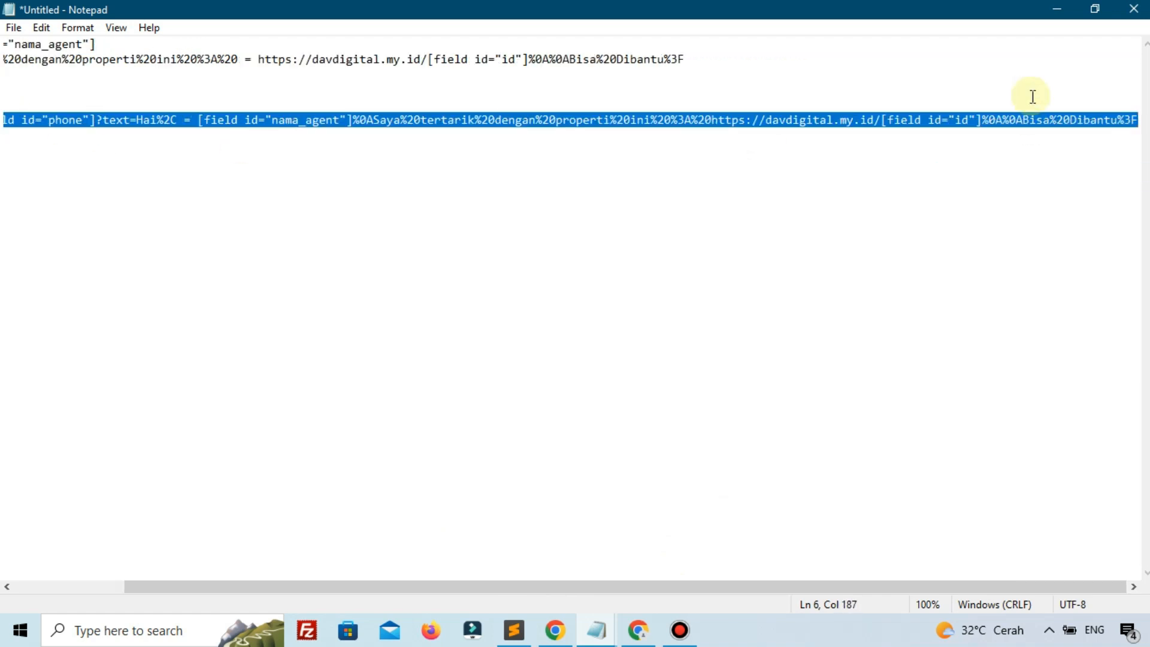
click(1058, 9)
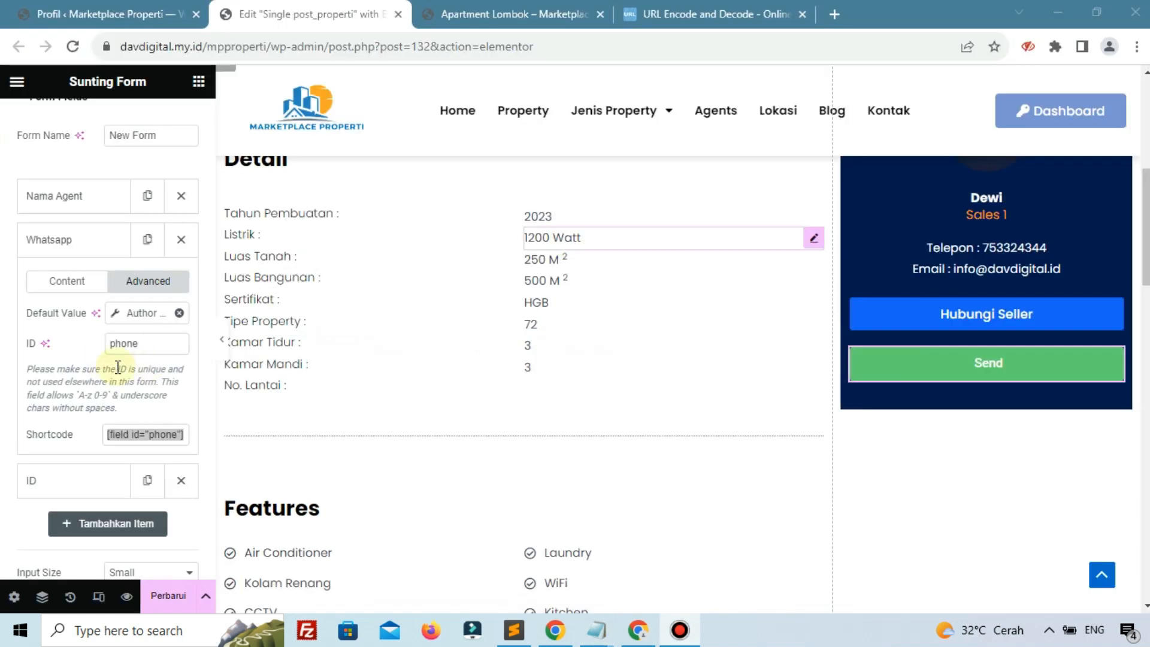
Remove the Collect Submissions and Email actions from Actions After Submit
click(49, 243)
scroll(33, 411, down, 3)
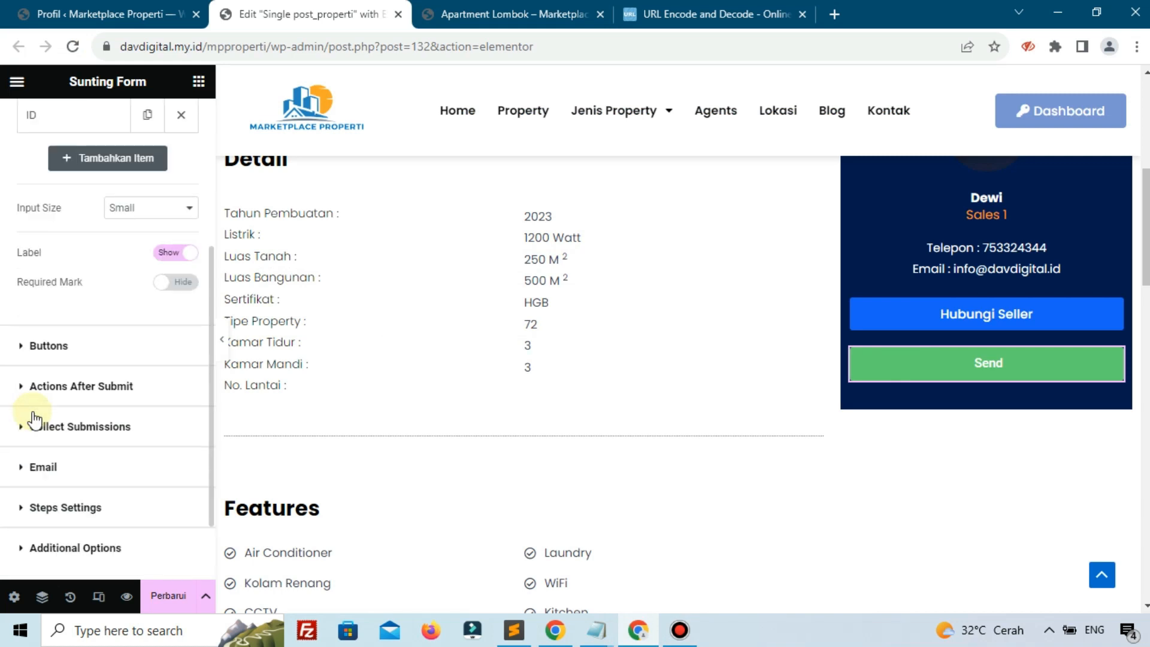
click(57, 386)
click(27, 320)
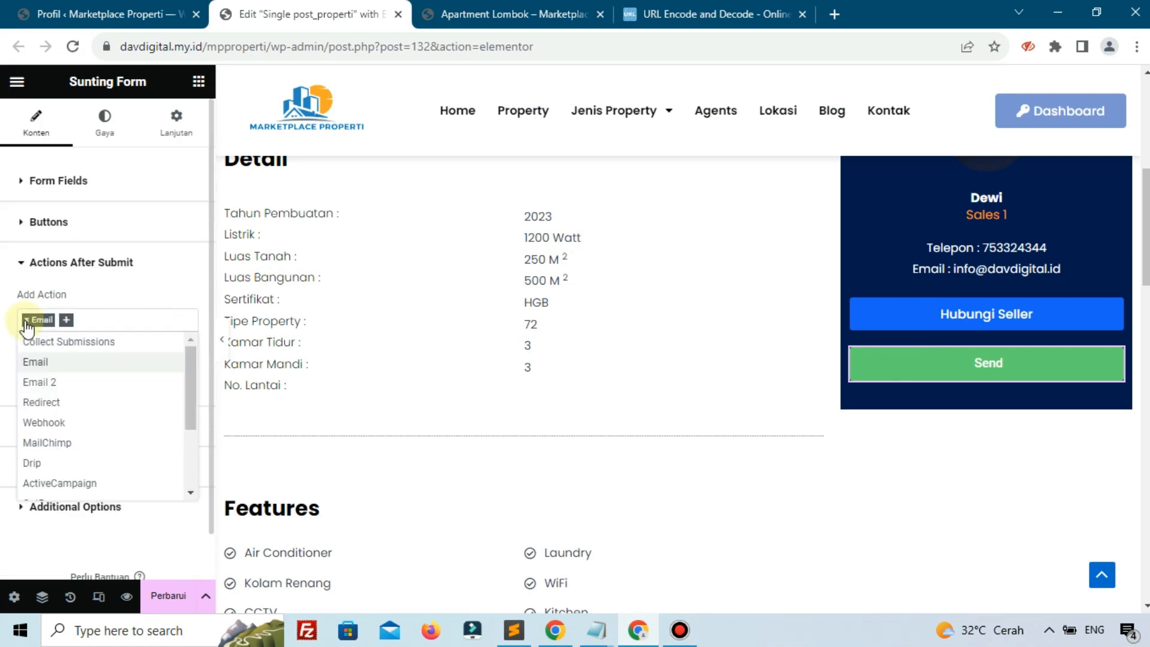
click(26, 320)
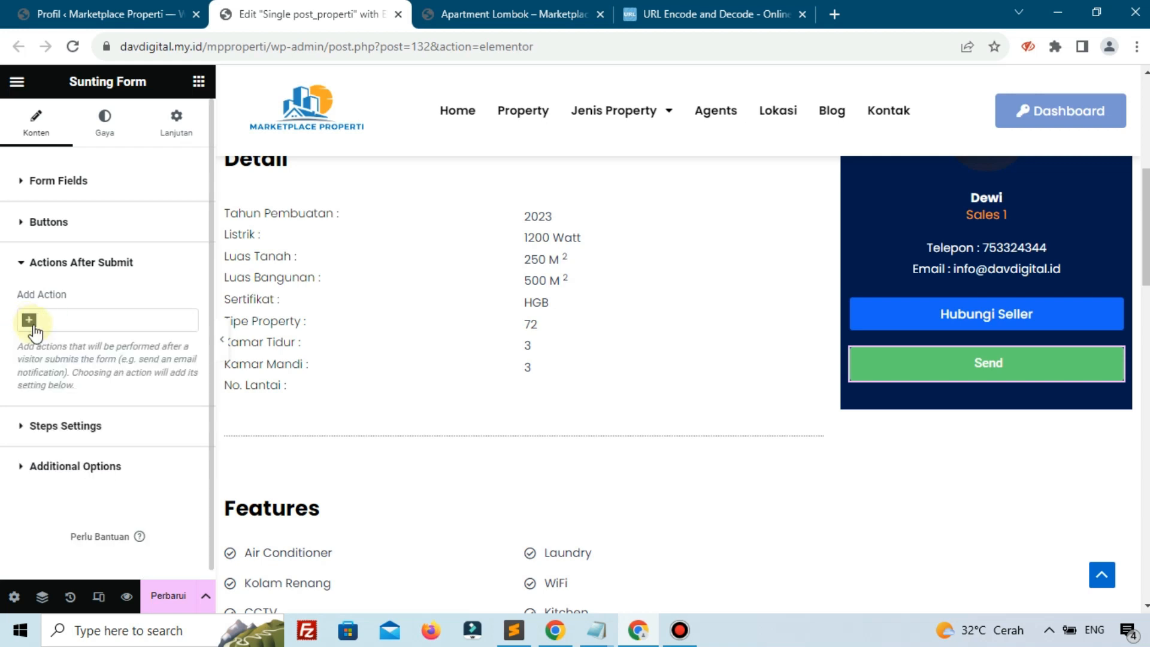
Add a Redirect action with the wa.me link as Redirect To, and save with Perbarui
click(37, 321)
text(re)
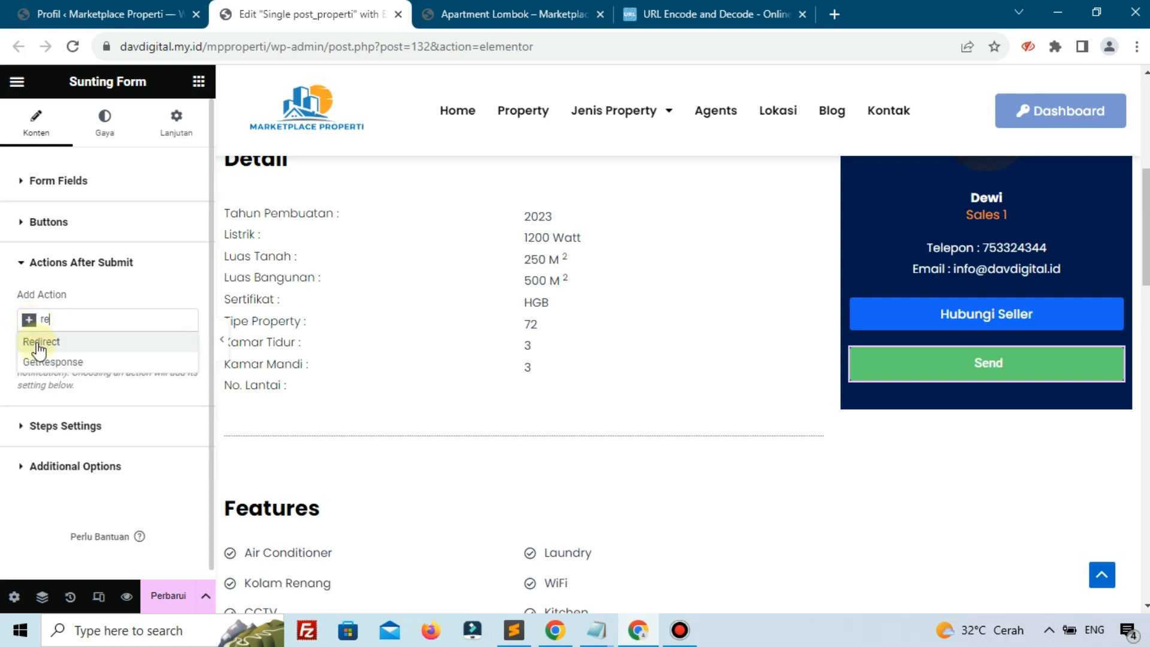
click(38, 342)
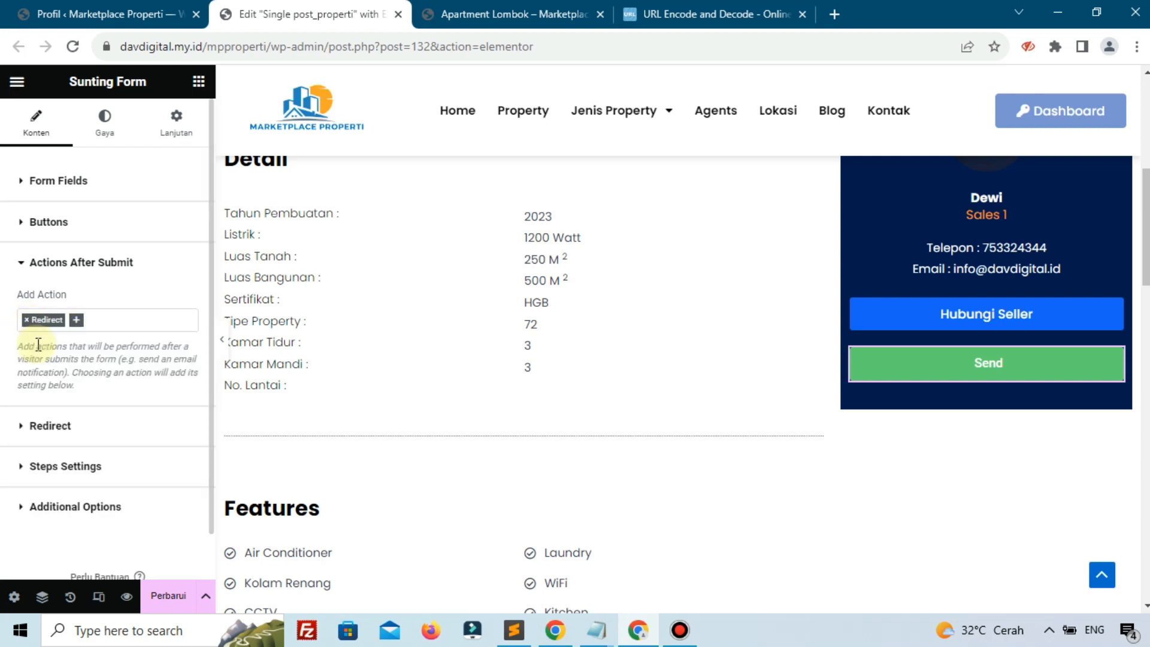
click(60, 427)
click(86, 362)
key(ctrl+v)
click(157, 598)
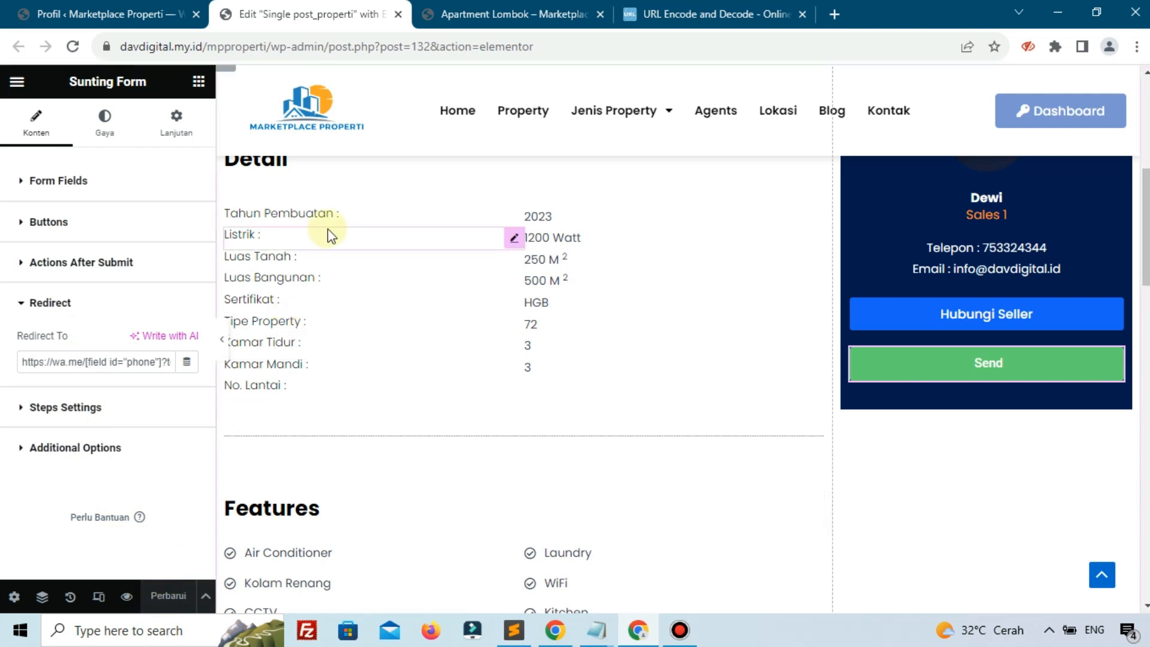
Browse the Agents page and open the first agent's detail page
click(431, 13)
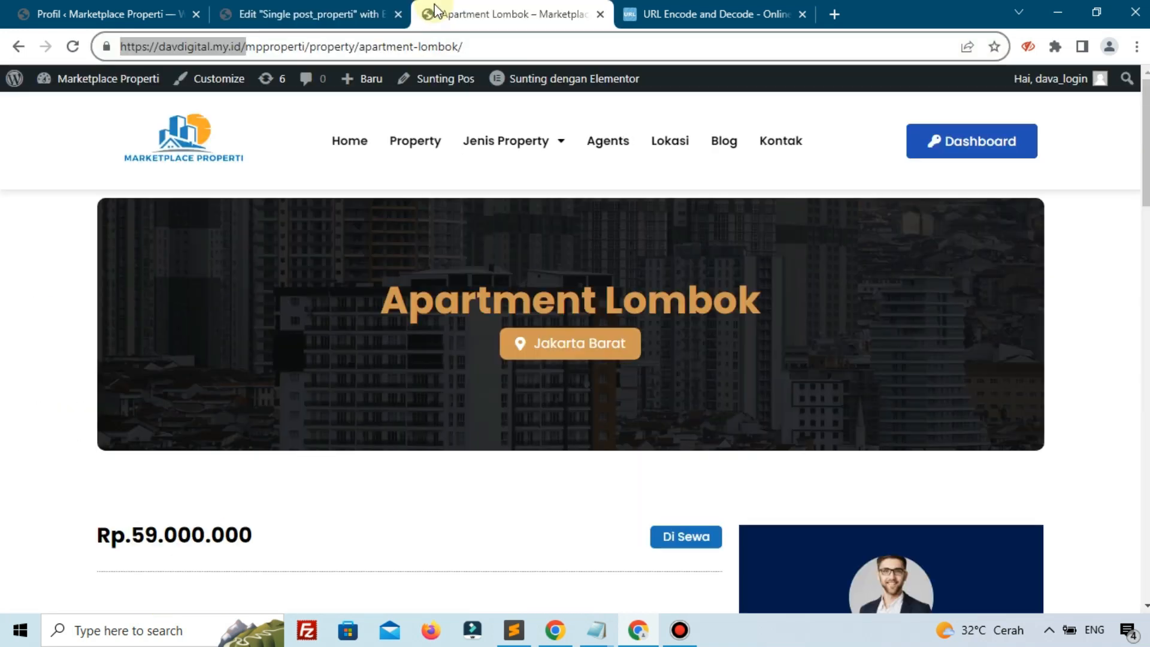
click(596, 157)
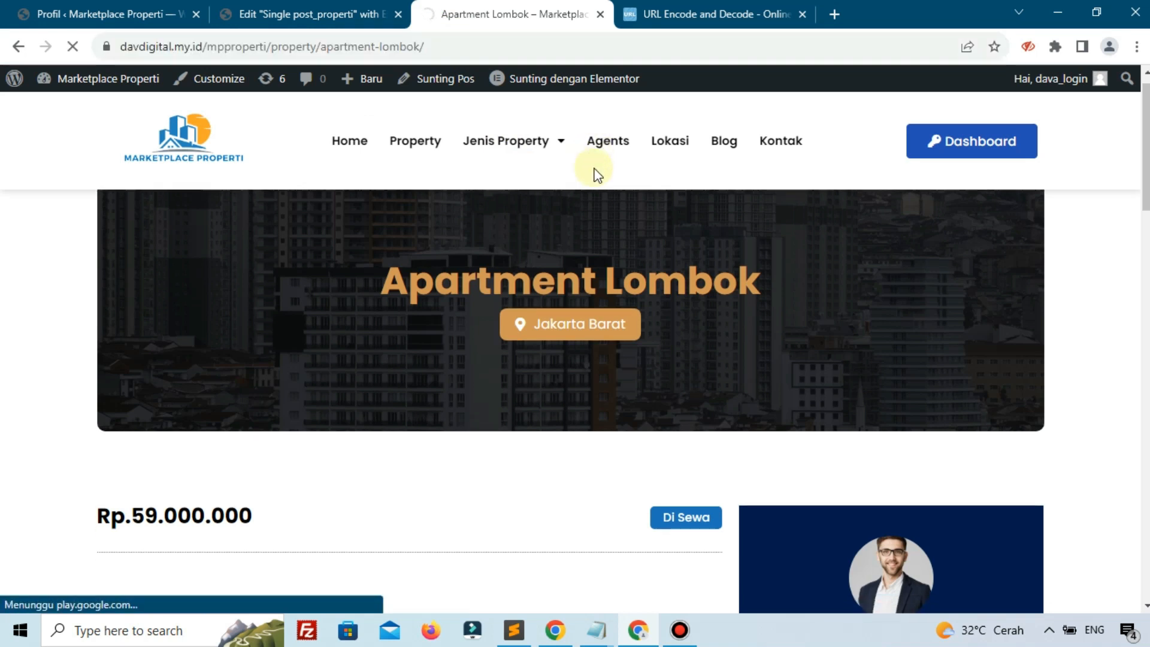
scroll(599, 171, down, 5)
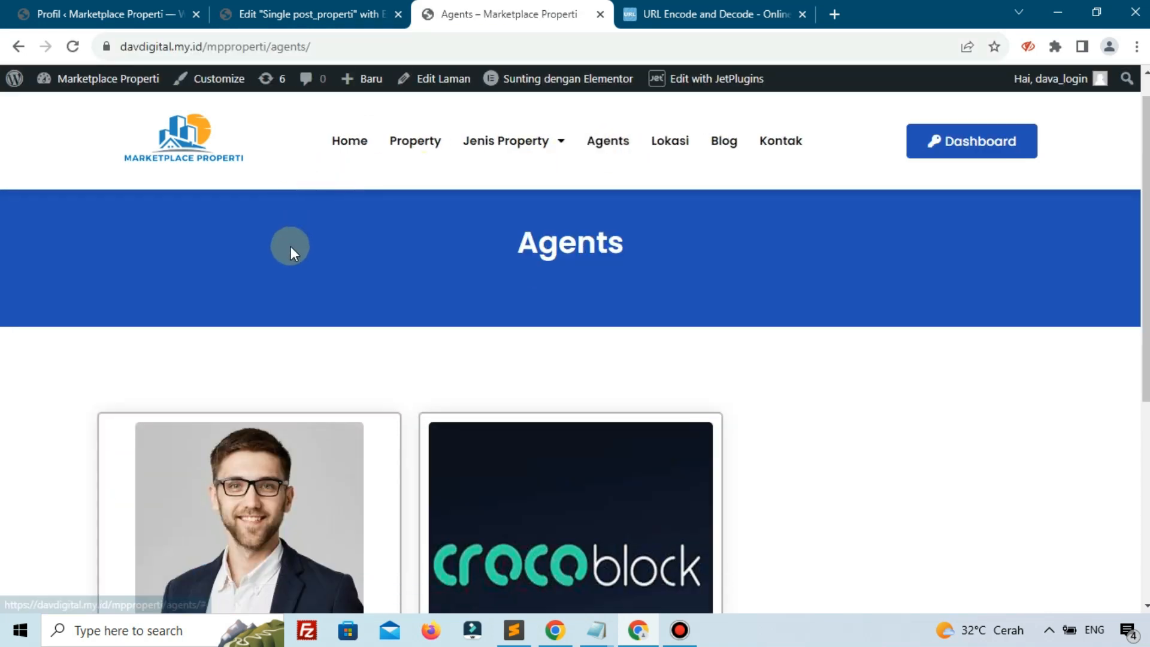
scroll(290, 246, down, 5)
click(251, 448)
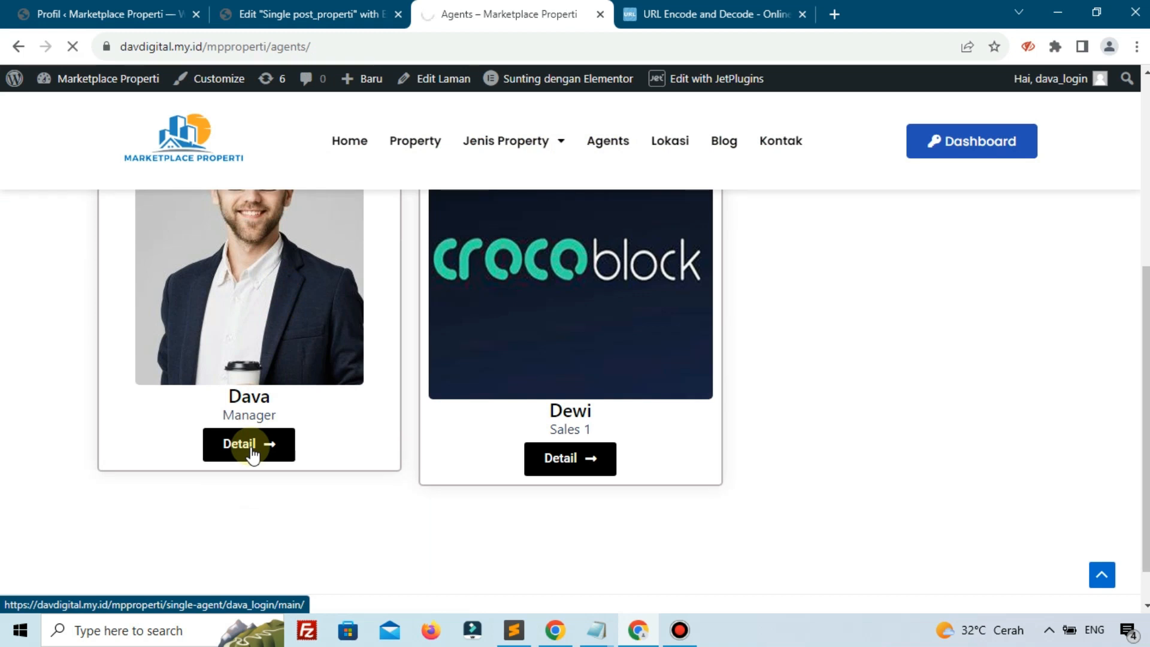
scroll(380, 406, down, 10)
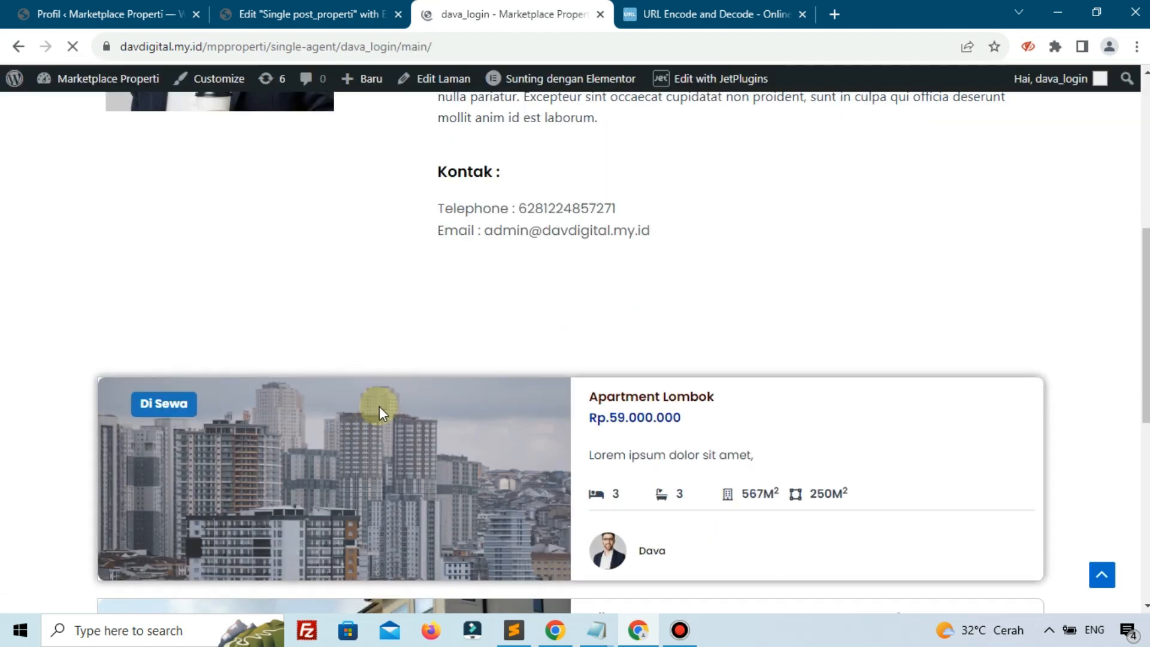
scroll(599, 334, up, 3)
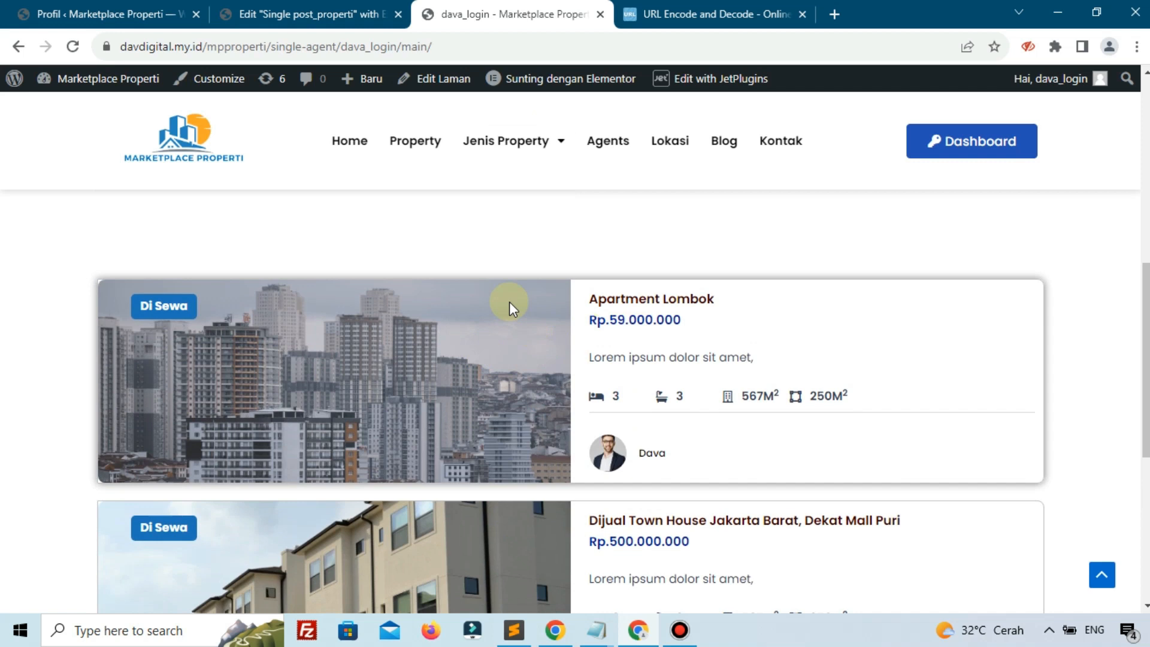
Open Apartment Lombok from the home page and submit its inquiry form
click(339, 147)
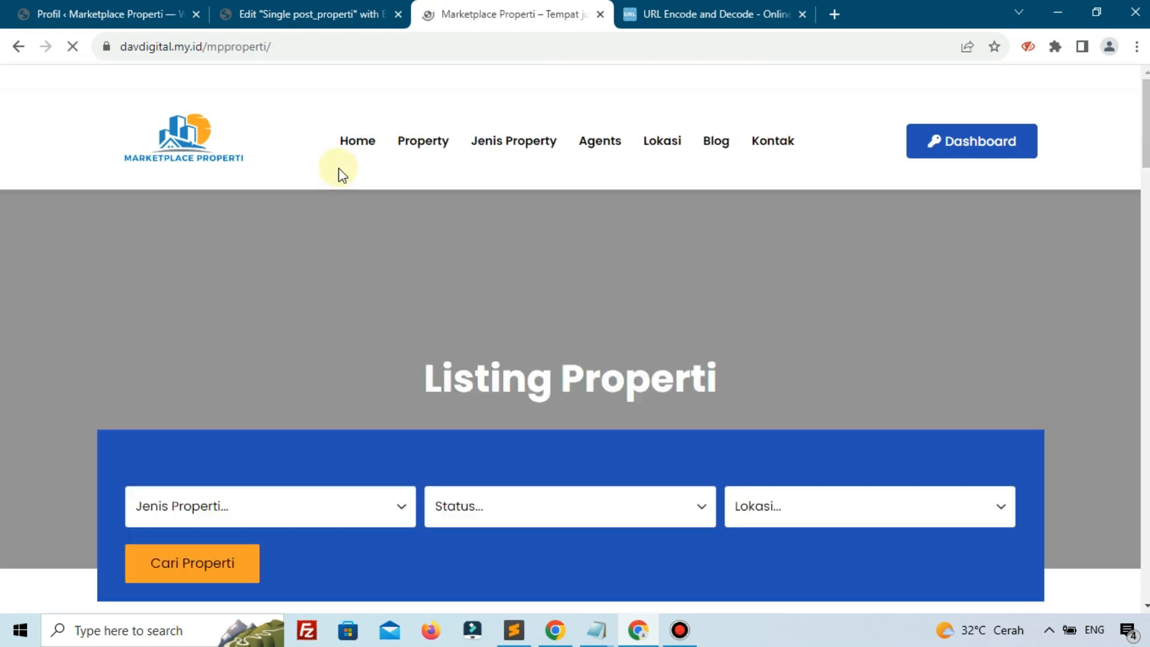
scroll(347, 184, down, 5)
scroll(348, 184, down, 10)
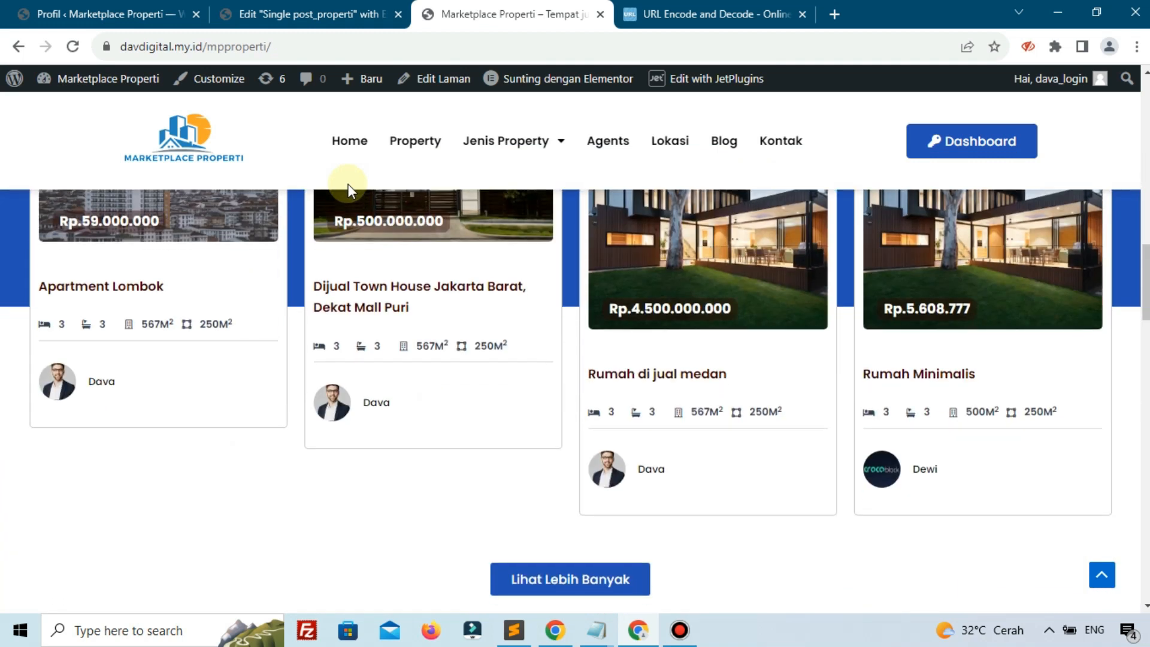
scroll(204, 237, up, 1)
click(187, 247)
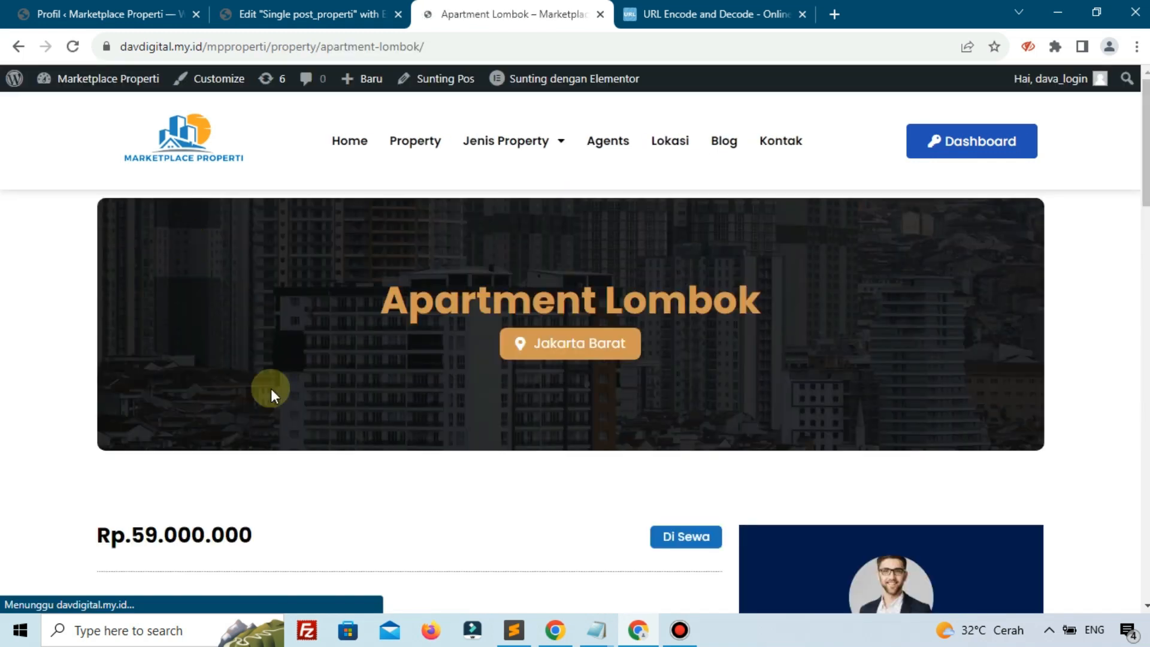
scroll(270, 389, down, 4)
scroll(270, 390, down, 3)
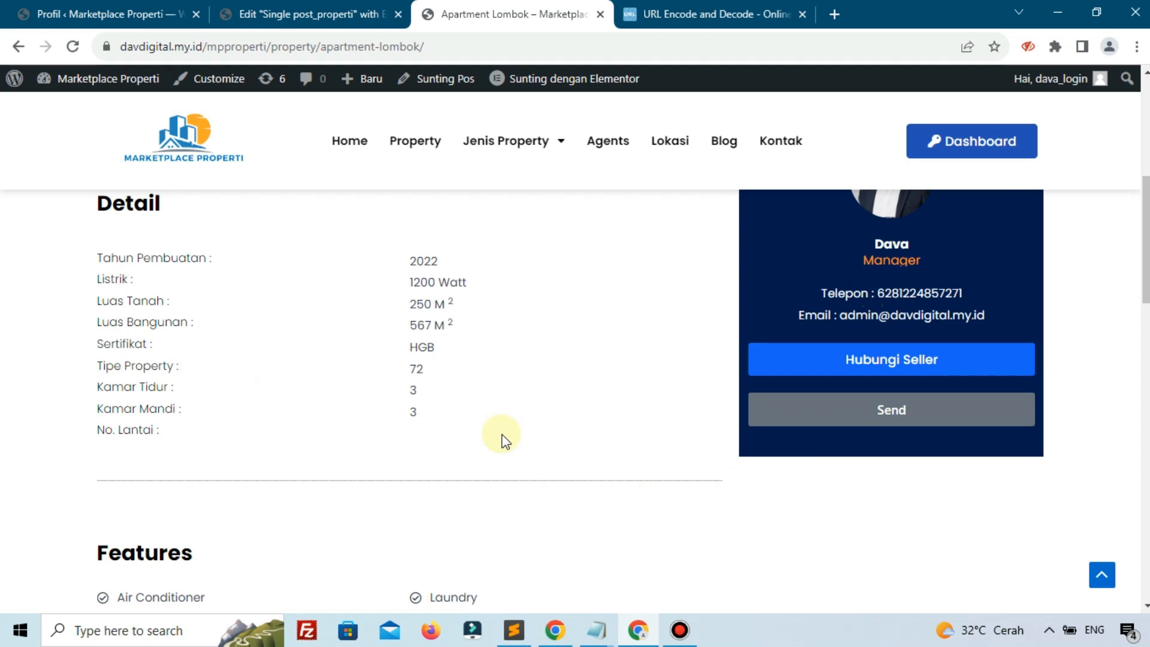
scroll(586, 437, down, 2)
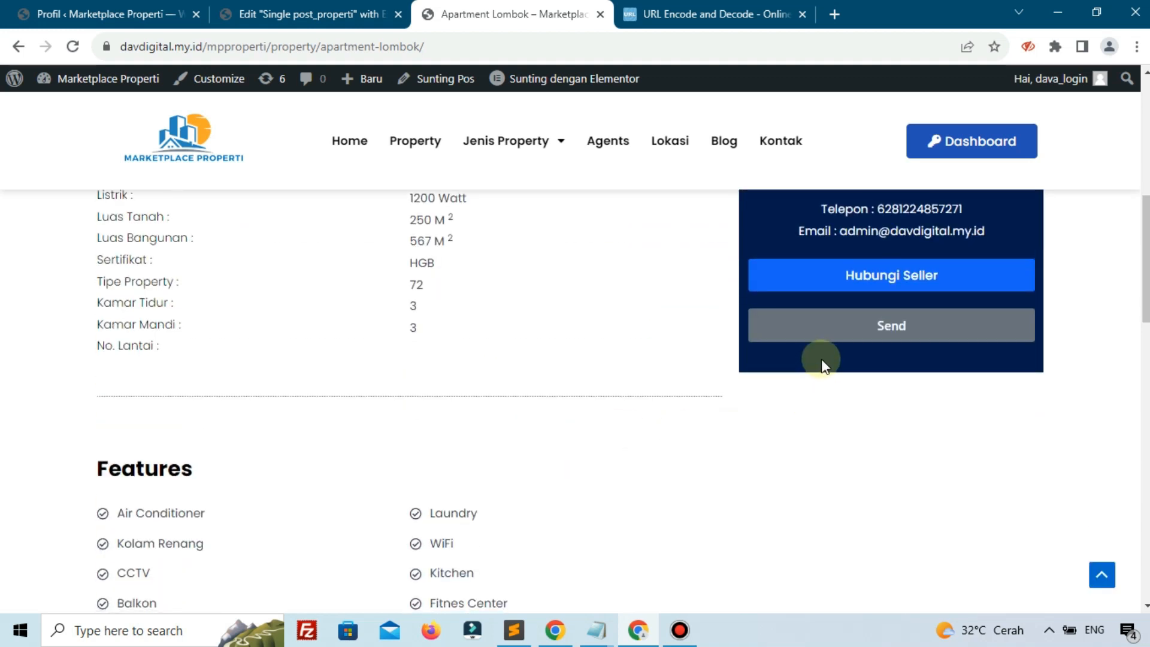
click(824, 329)
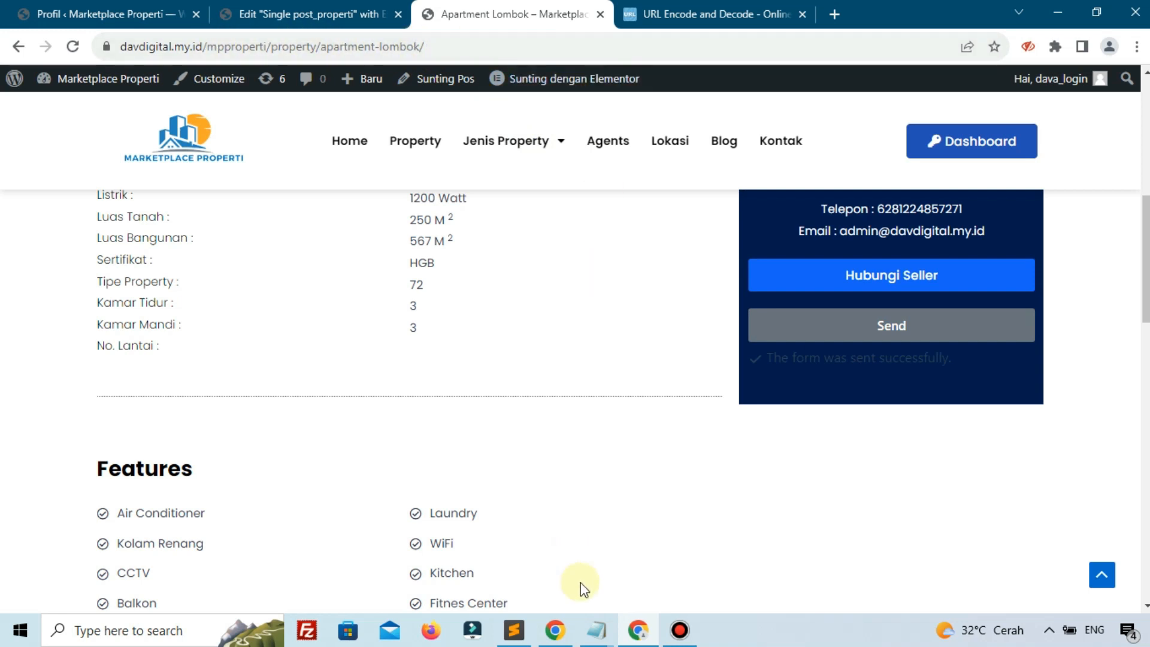
Delete the space before the = after Hai%2C in the wa.me link
click(596, 629)
click(659, 584)
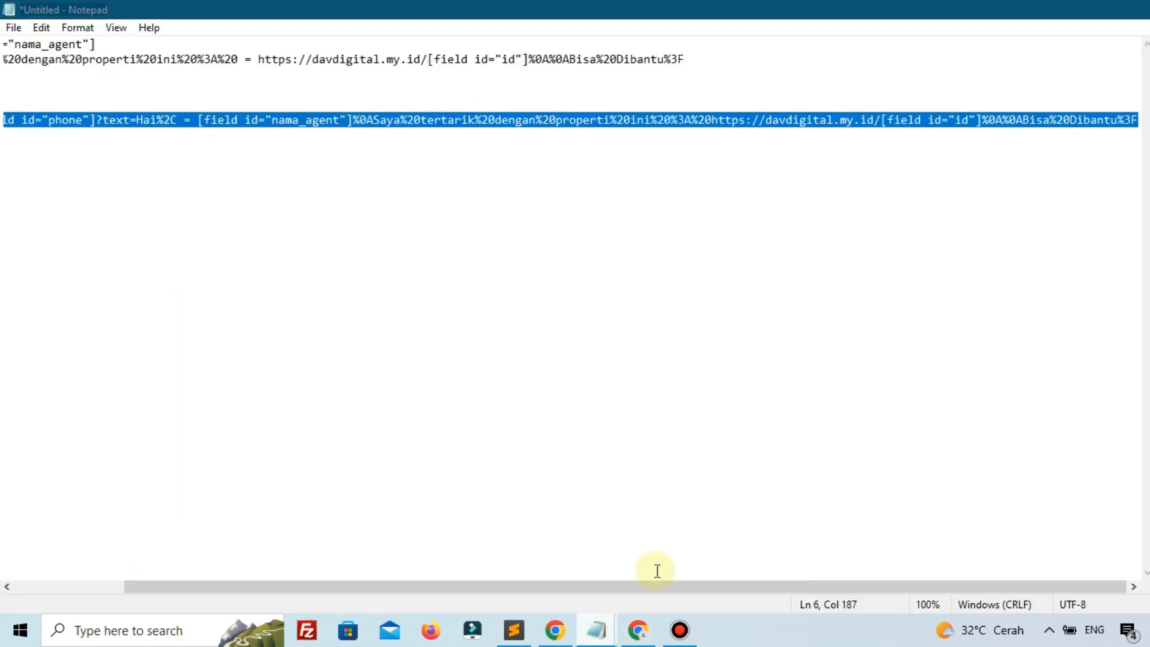
drag(604, 589, 295, 569)
click(328, 413)
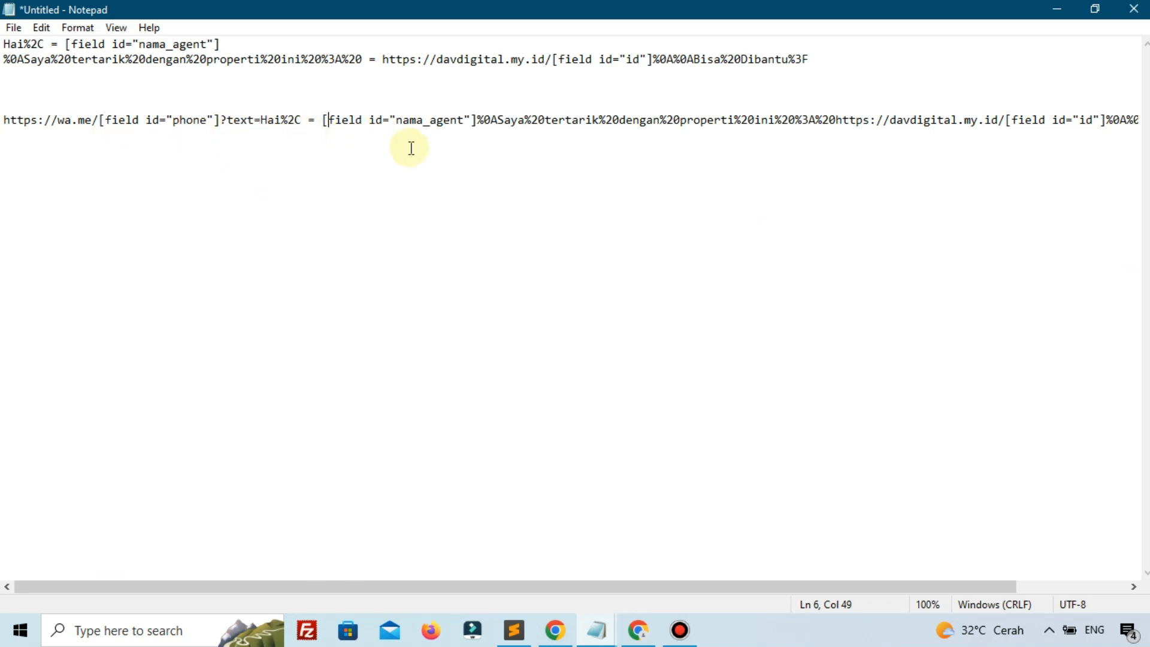
click(357, 121)
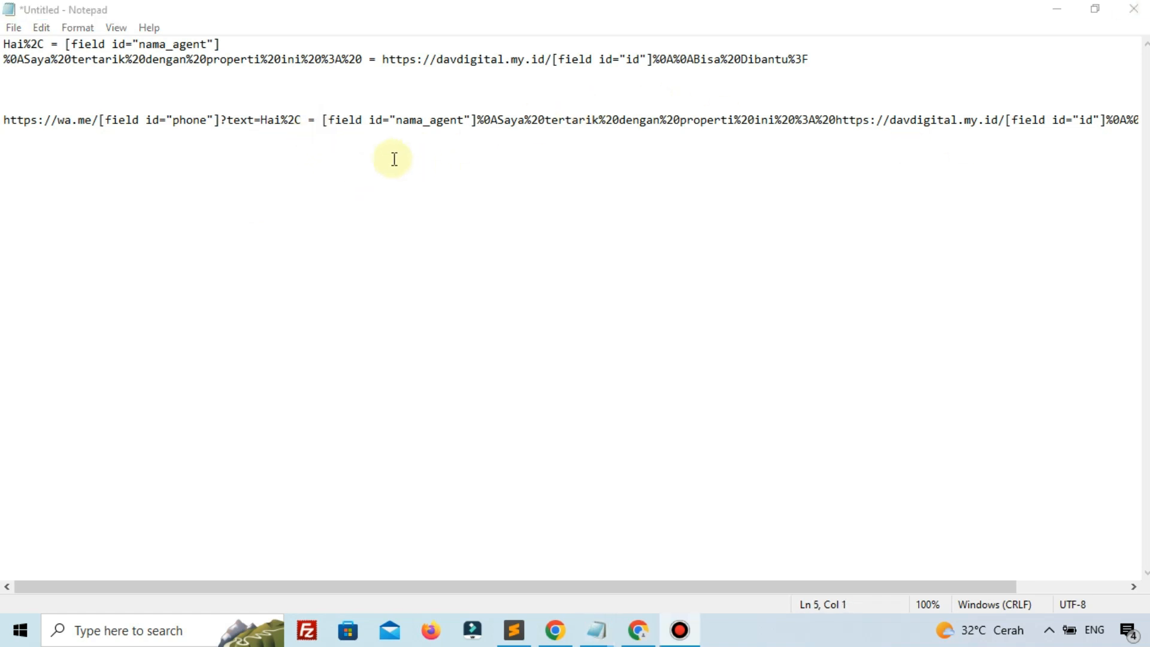
click(312, 116)
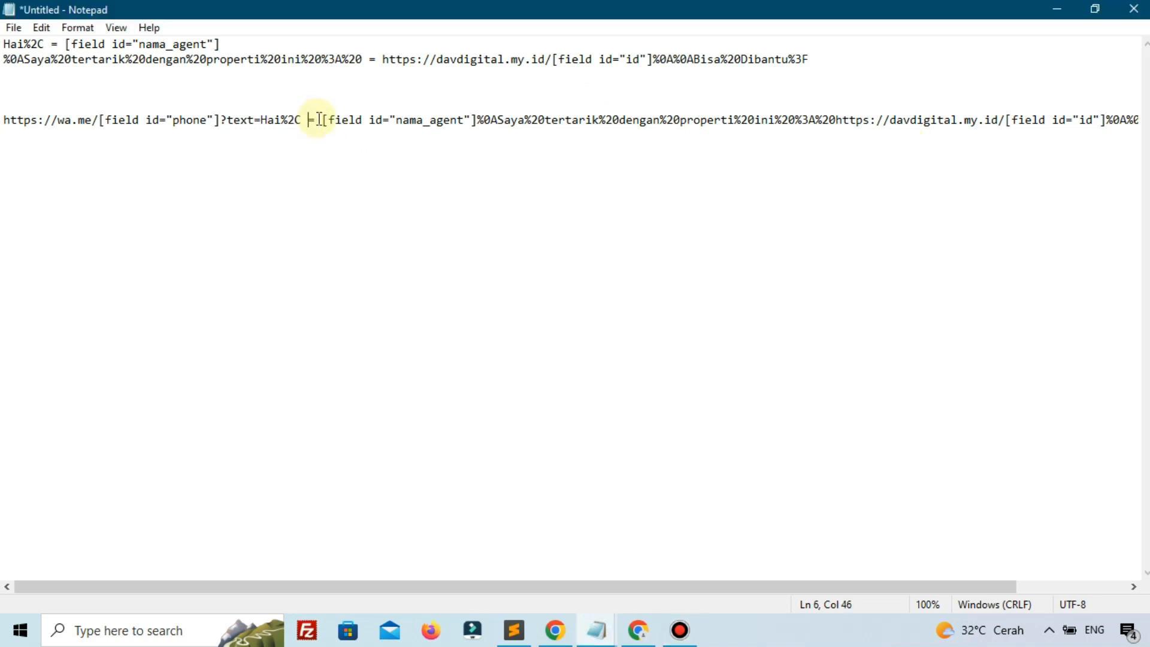
key(BackSpace)
key(BackSpace)
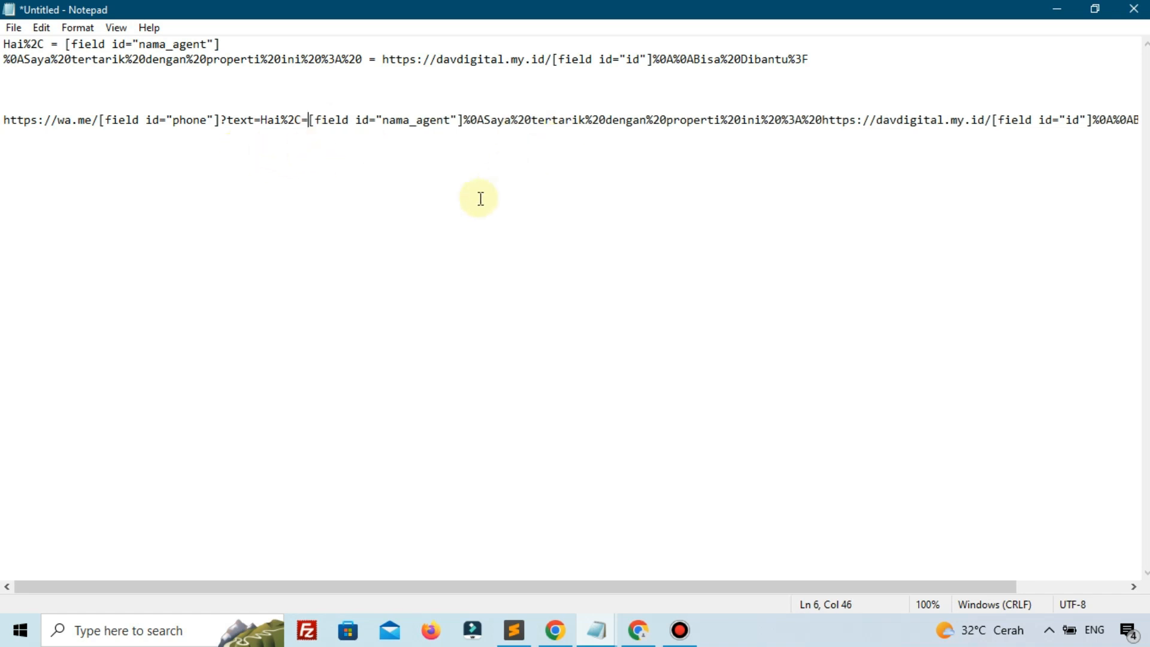
Copy the whole wa.me link line and minimize Notepad
drag(586, 587, 518, 596)
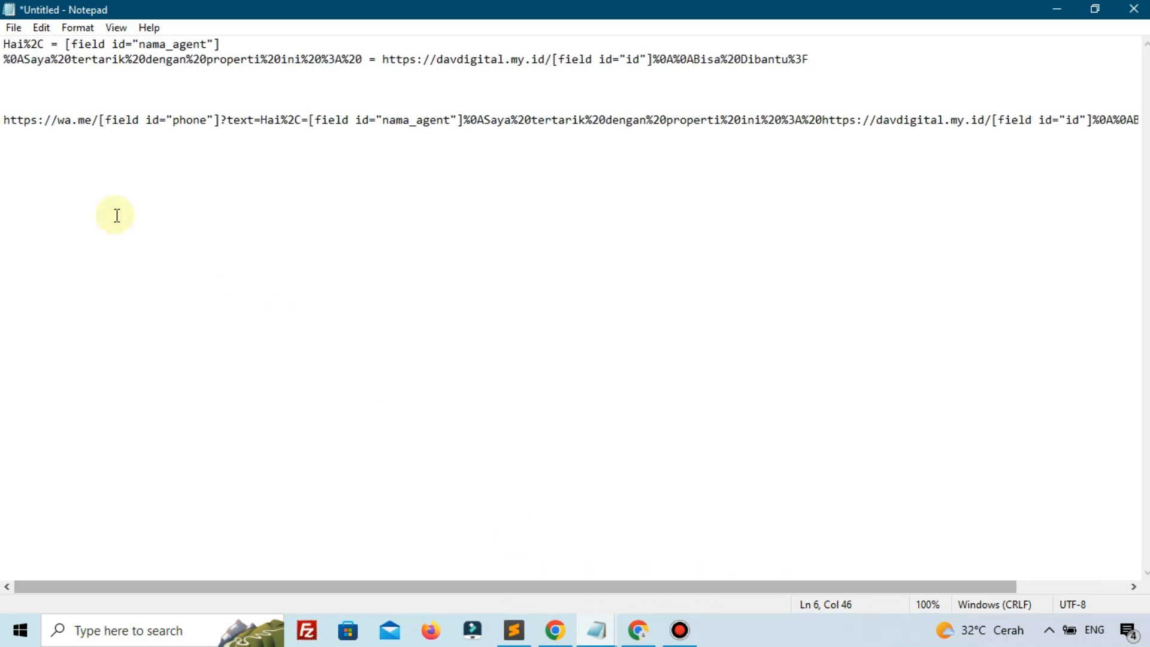
drag(3, 120, 1103, 132)
right_click(1045, 123)
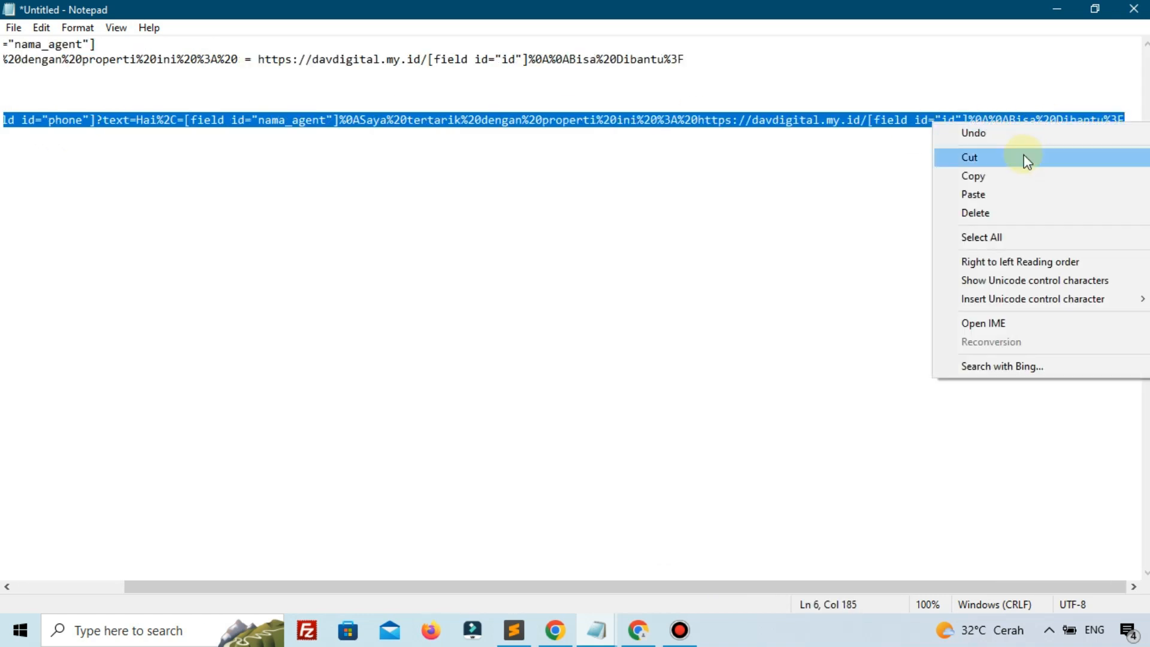
click(998, 177)
click(1058, 15)
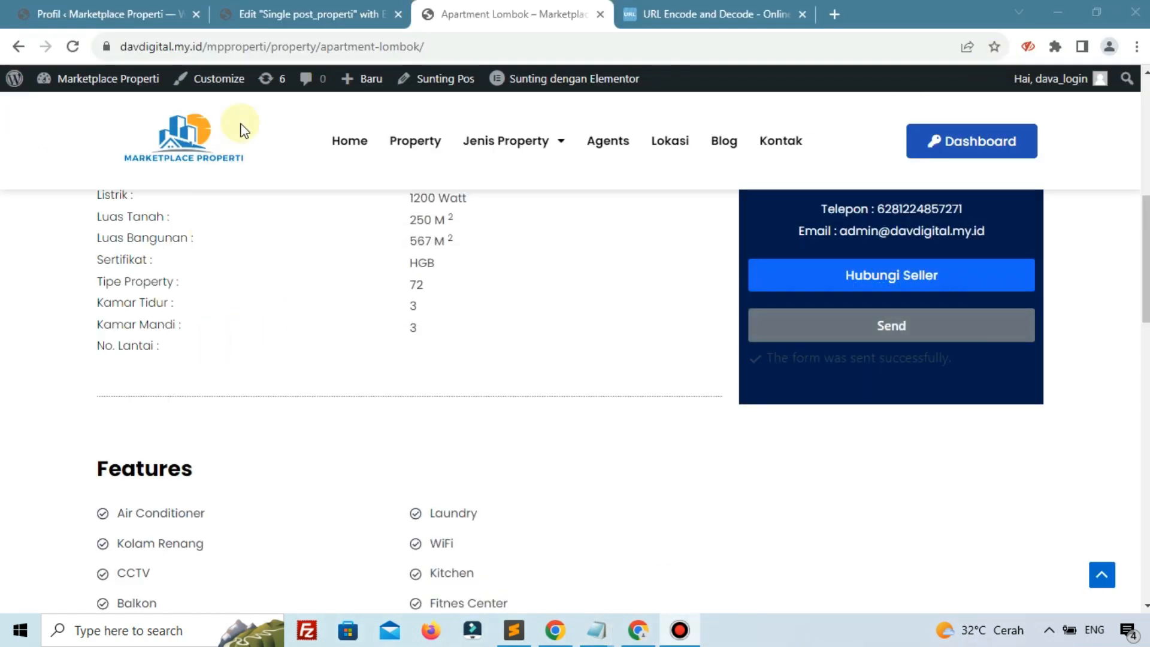
Replace the Redirect To URL with the corrected wa.me link and save with Perbarui
click(257, 14)
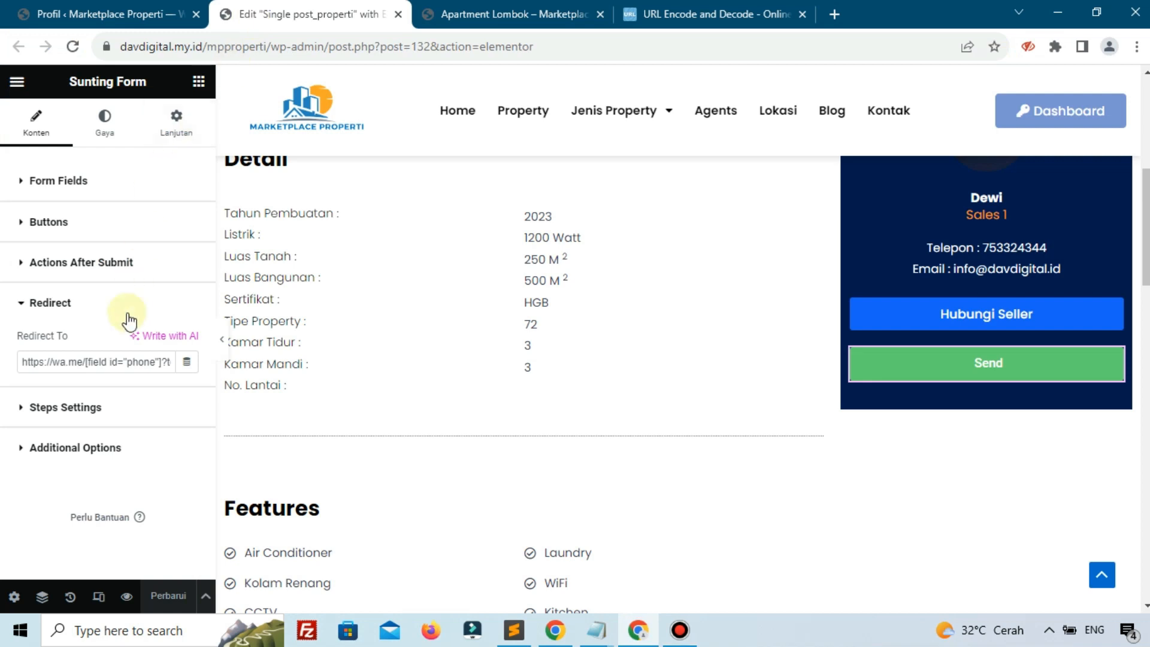
triple_click(114, 363)
key(ctrl+v)
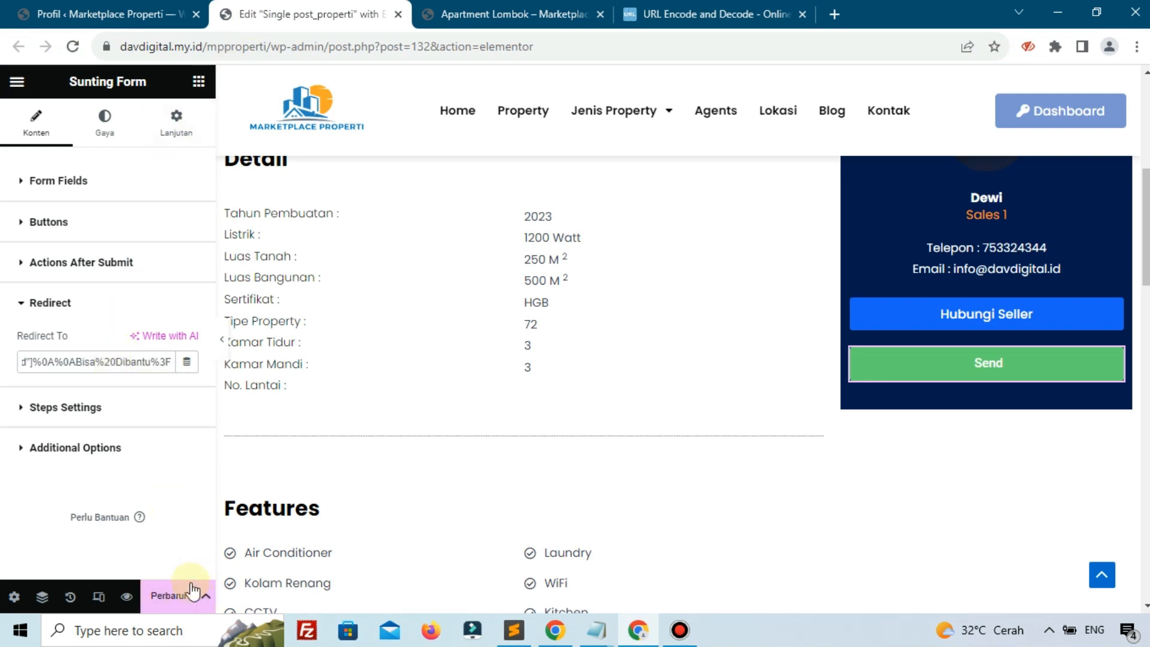
click(173, 596)
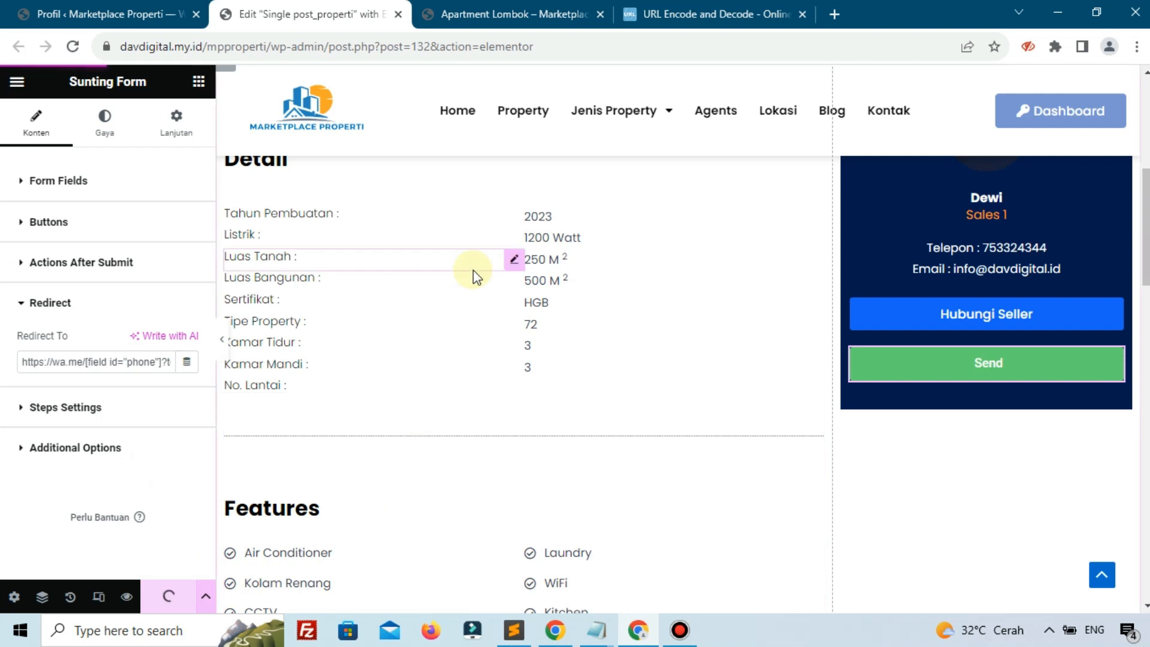
Reload Apartment Lombok and resend its form, confirming WhatsApp opens with the prefilled inquiry
click(461, 15)
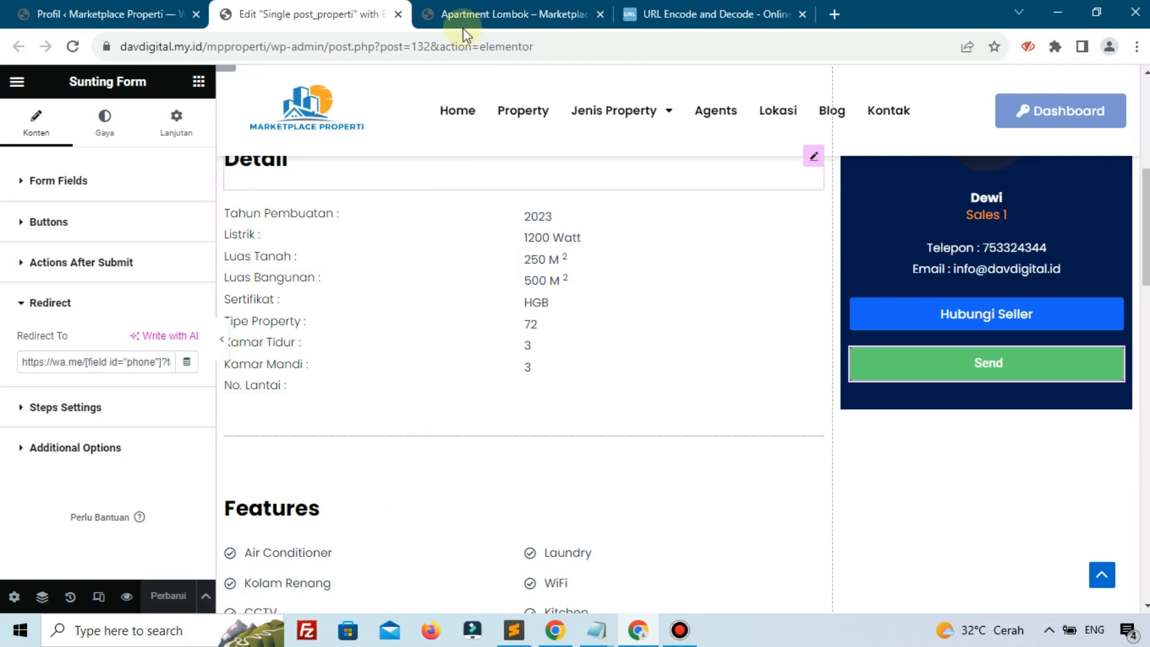
click(74, 46)
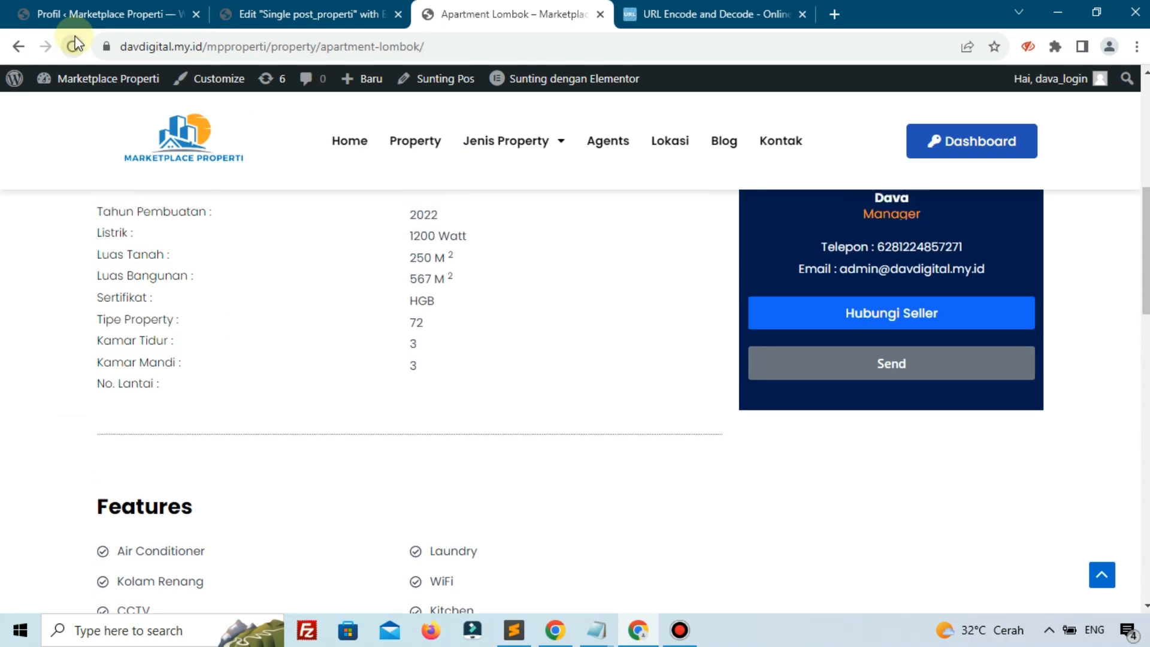
scroll(420, 266, down, 2)
scroll(473, 272, up, 2)
click(763, 372)
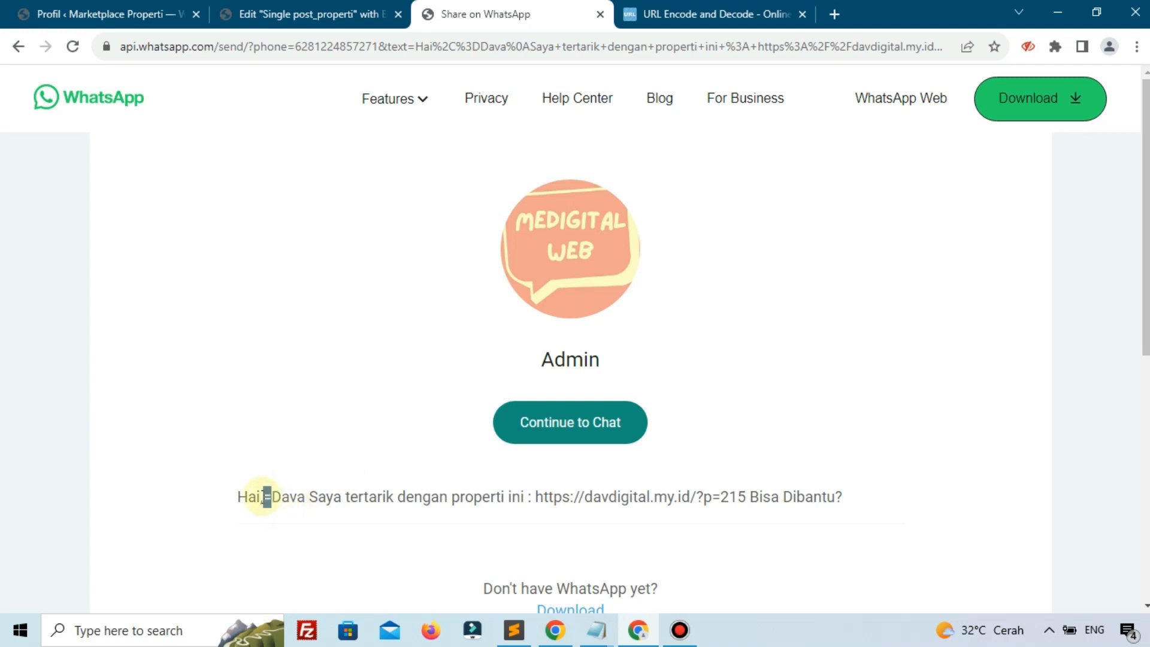
click(308, 15)
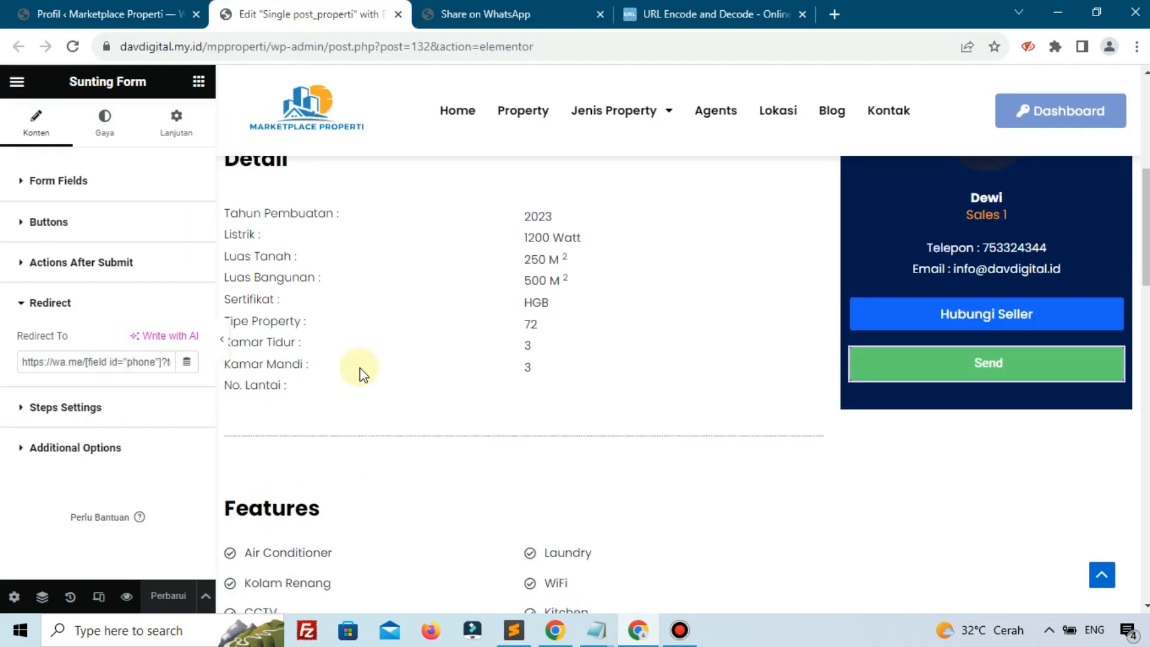
mouse_move(608, 637)
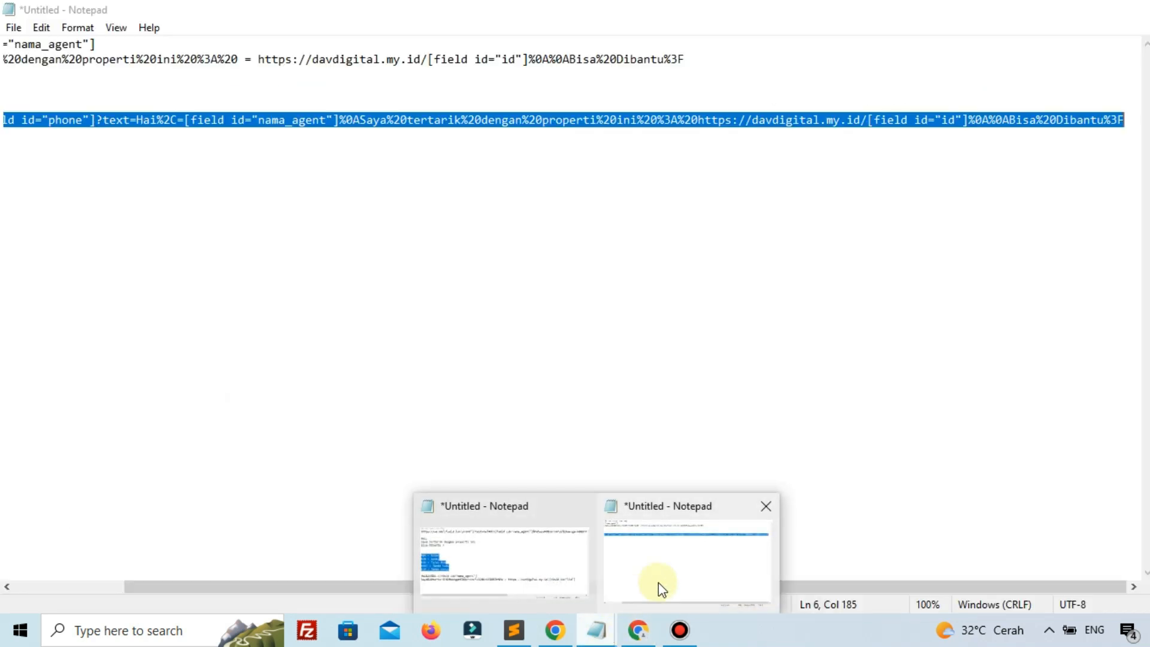
click(658, 585)
click(153, 271)
drag(454, 589, 221, 611)
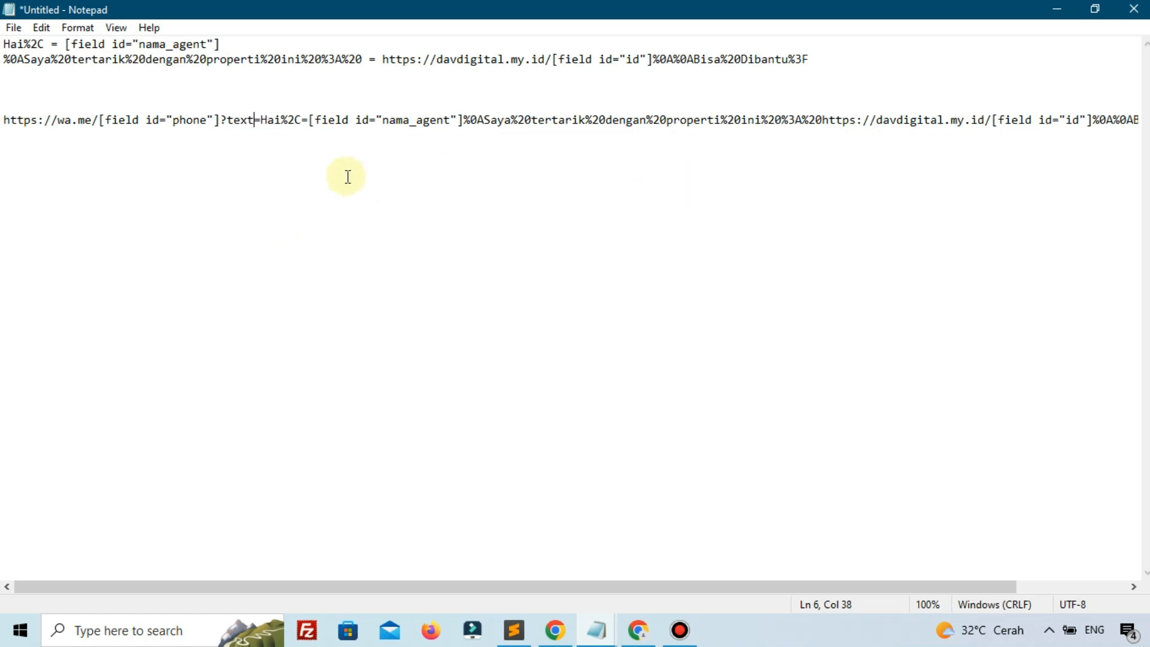
key(Up)
click(526, 191)
click(1045, 7)
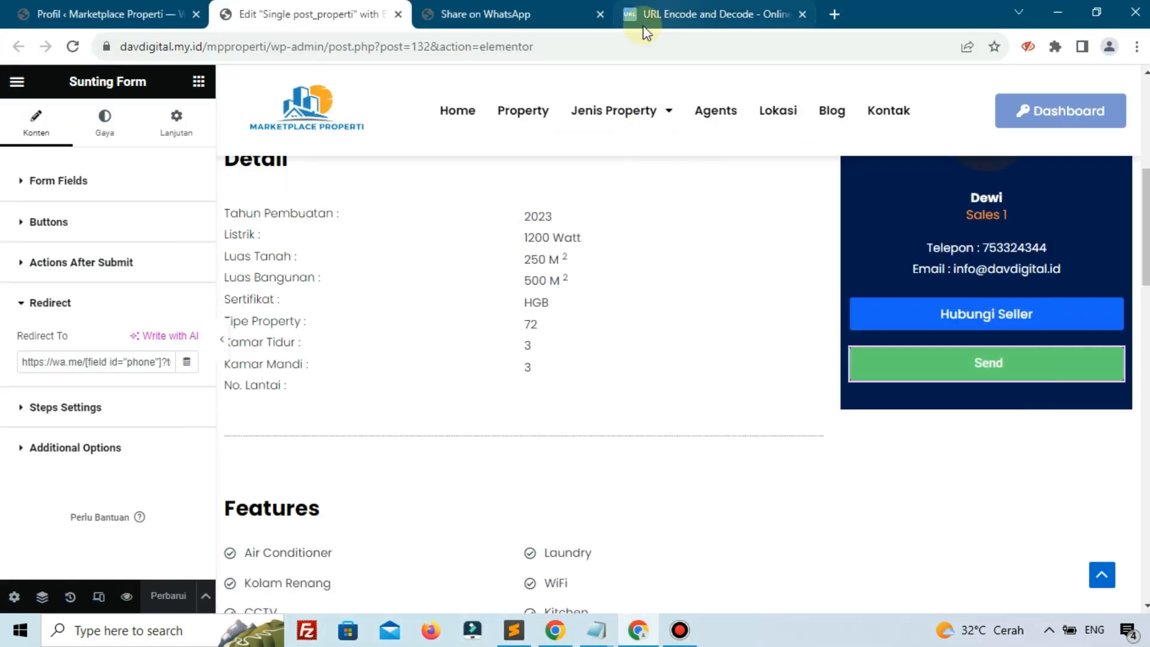
click(707, 14)
Encode a lone = on urlencoder.org to get %3D, then bring back the Notepad link
click(472, 210)
key(ctrl+a)
scroll(471, 211, up, 3)
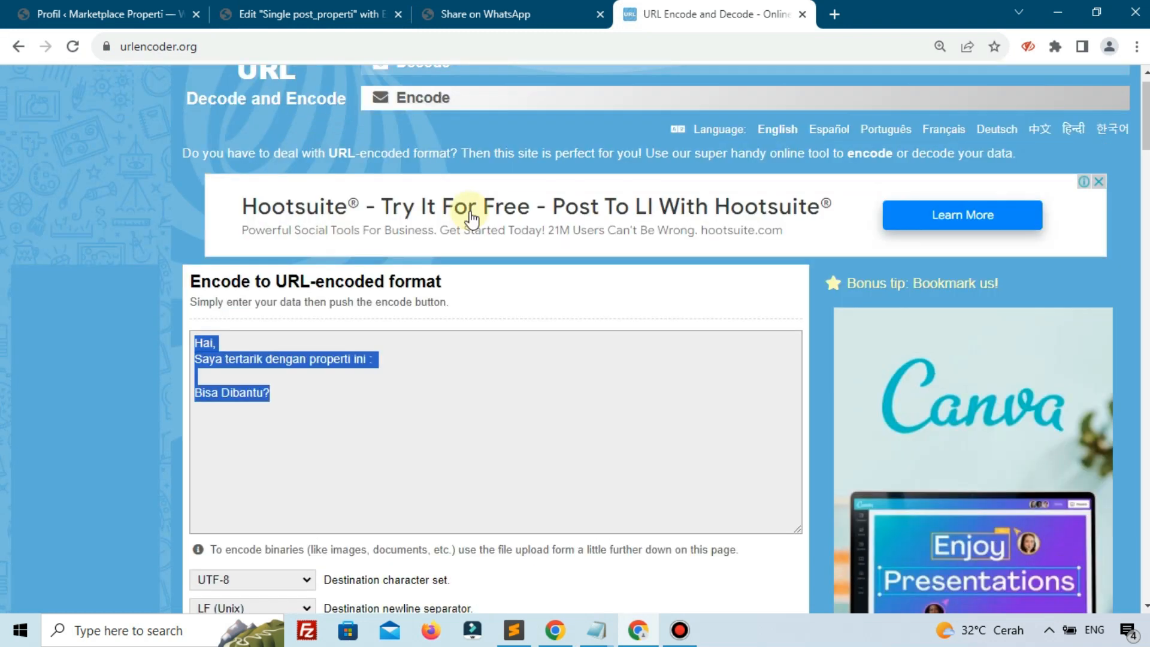
key(BackSpace)
scroll(418, 324, down, 8)
click(262, 223)
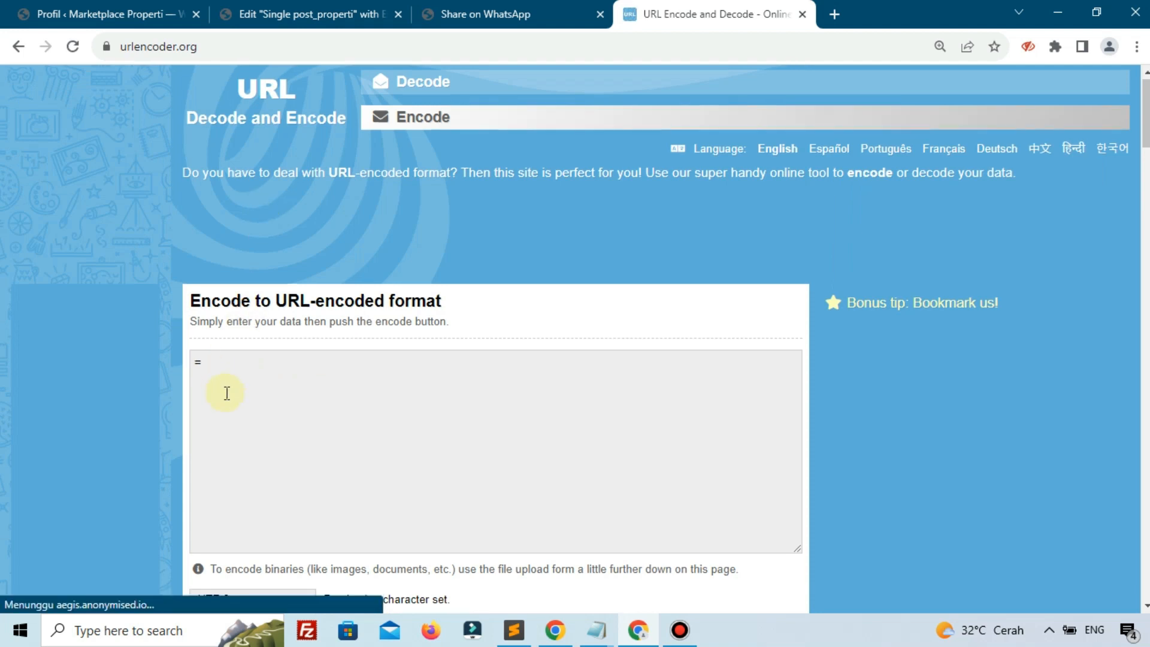
scroll(223, 386, down, 7)
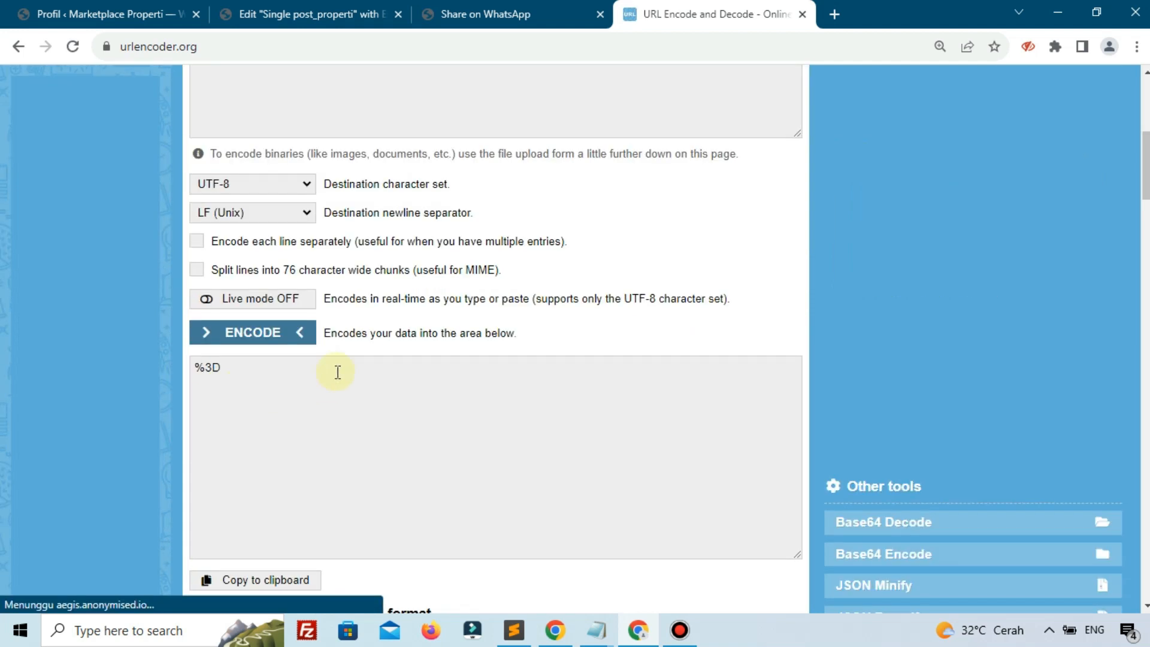
click(596, 629)
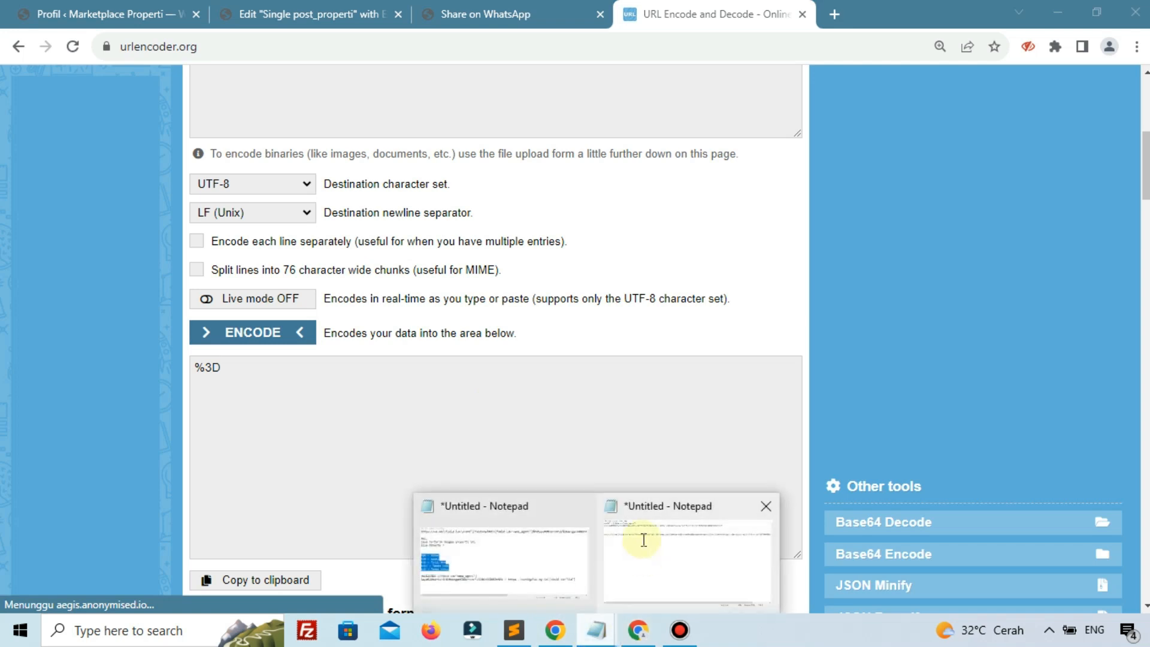
click(643, 541)
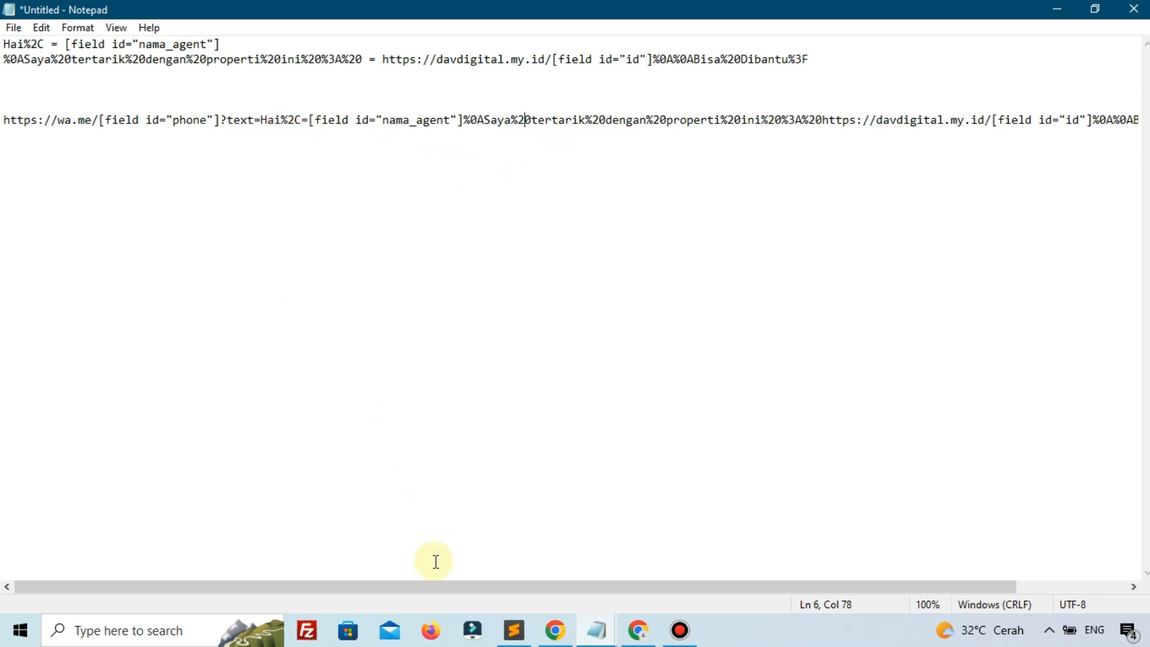
Delete the stray = after Hai%2C, select the full wa.me link, and return to the browser
drag(432, 586, 333, 591)
click(363, 413)
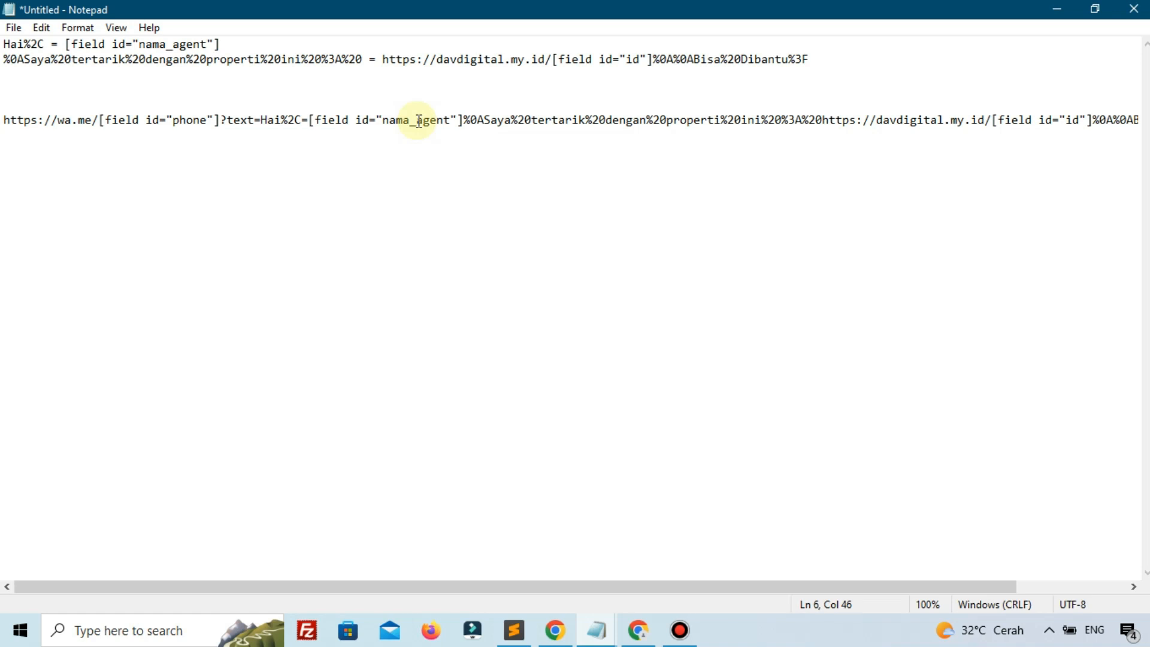
key(BackSpace)
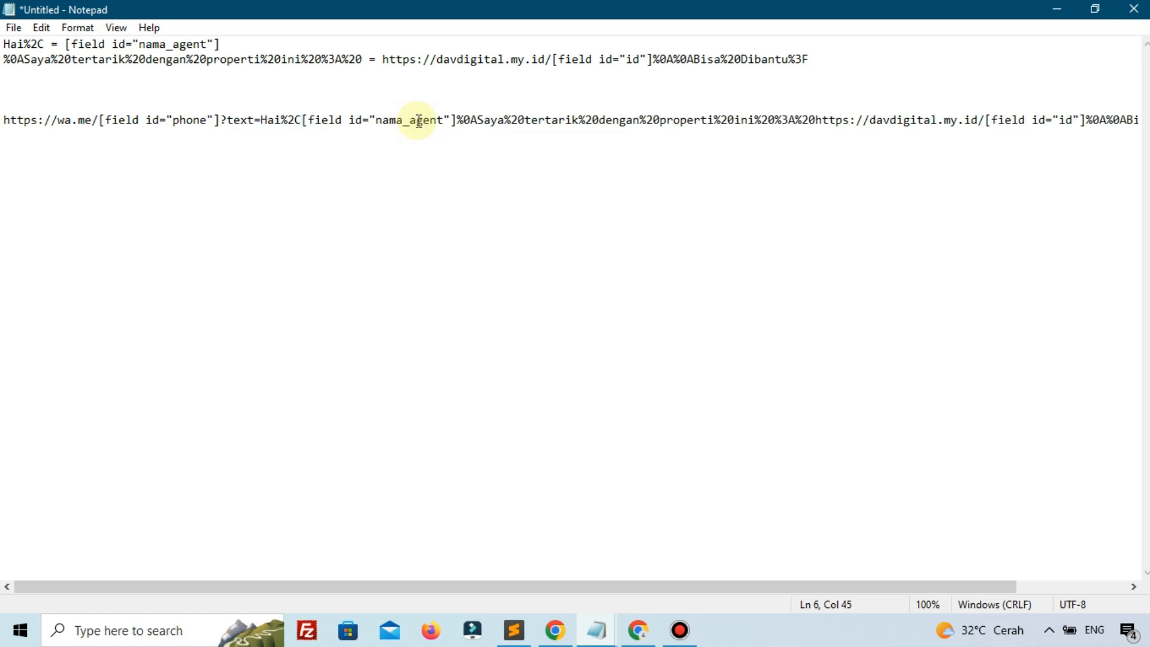
drag(3, 120, 241, 120)
drag(537, 137, 1141, 123)
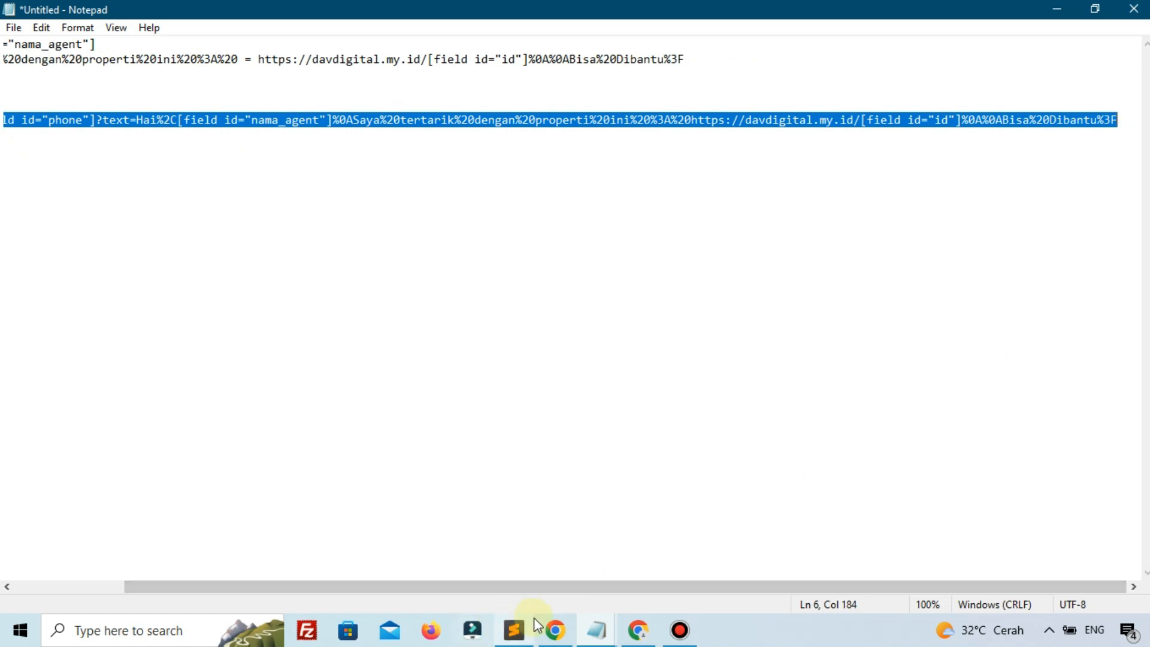
click(552, 629)
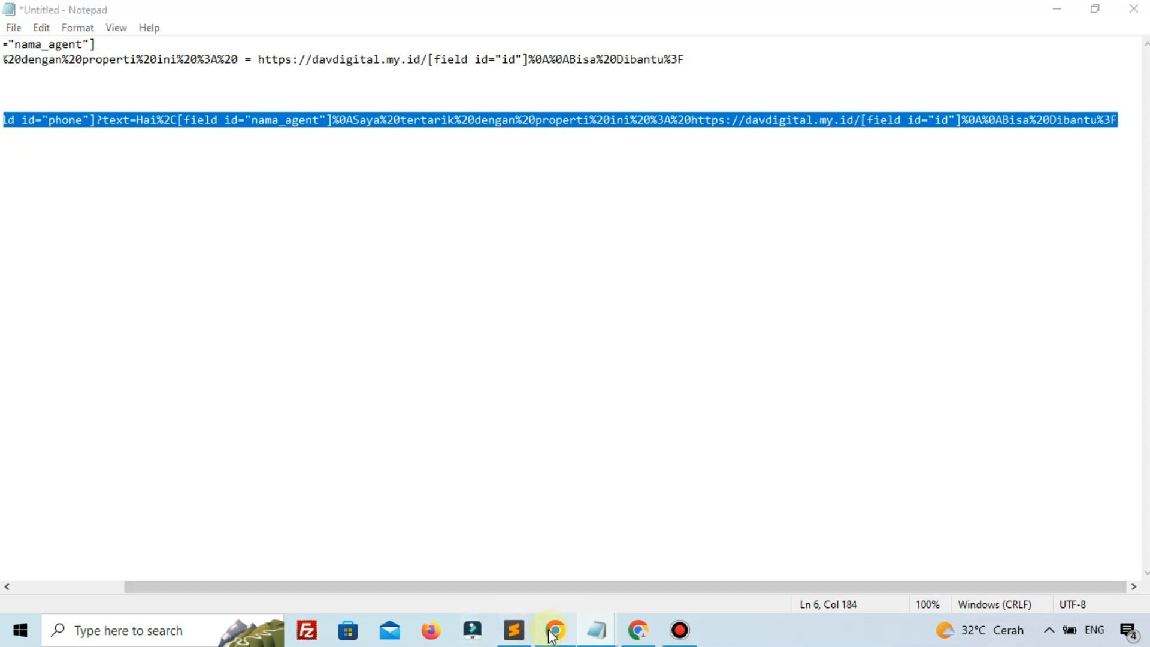
click(639, 630)
Paste the encoded WhatsApp link into Redirect To and save with Perbarui
click(373, 8)
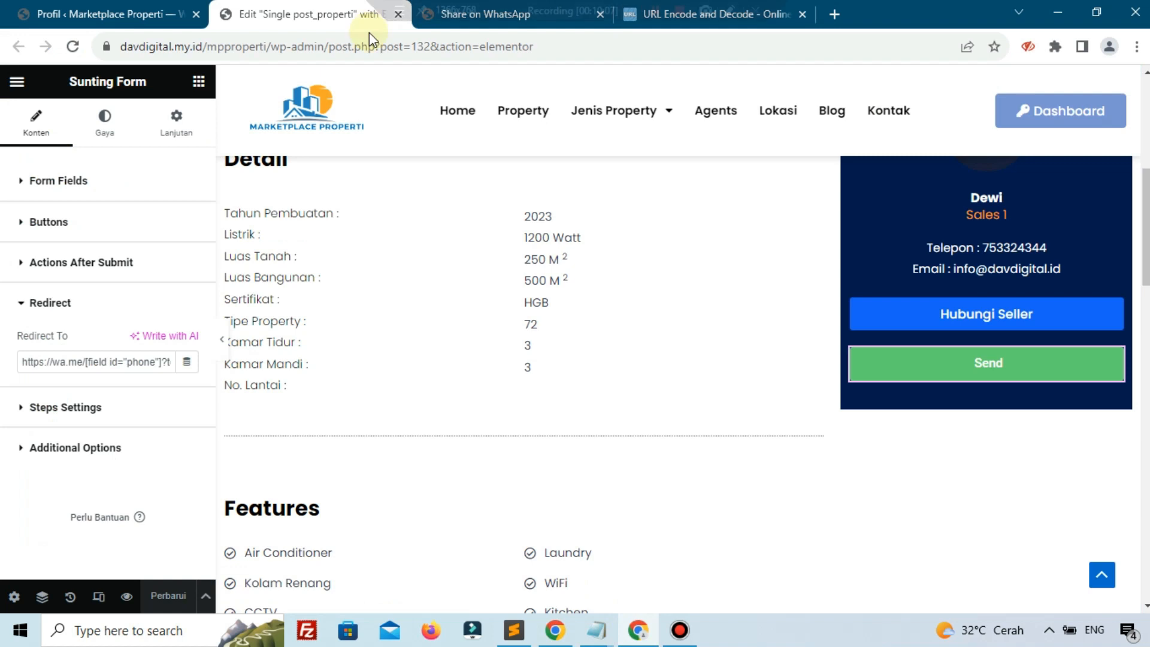
click(97, 360)
key(ctrl+a)
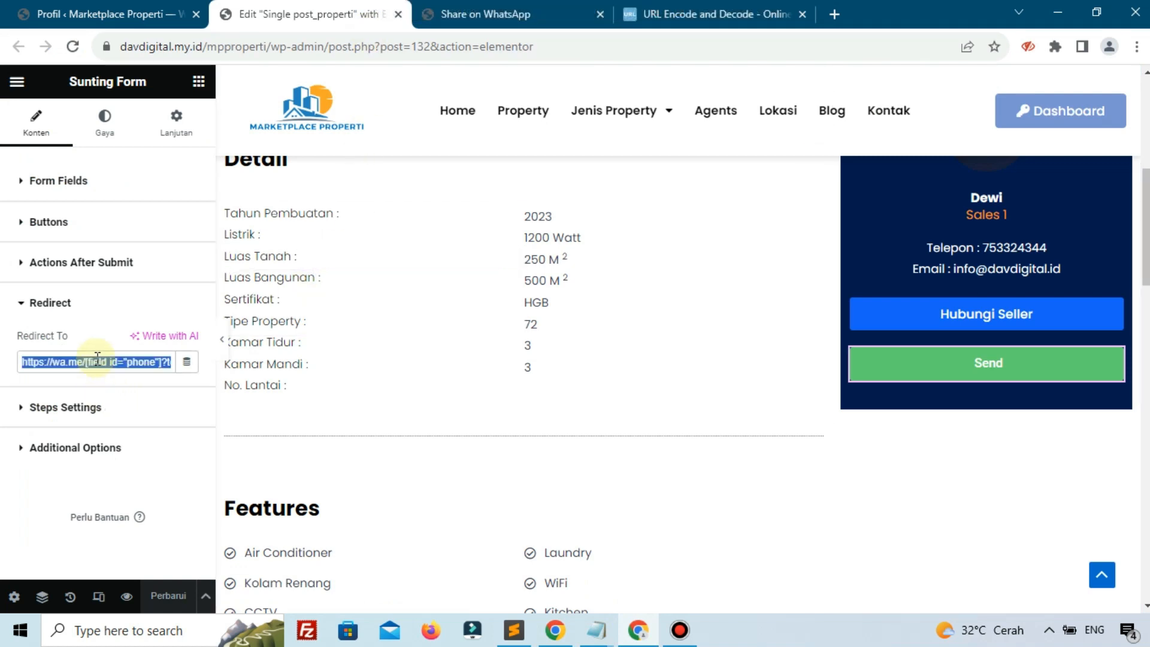
key(ctrl+v)
click(175, 597)
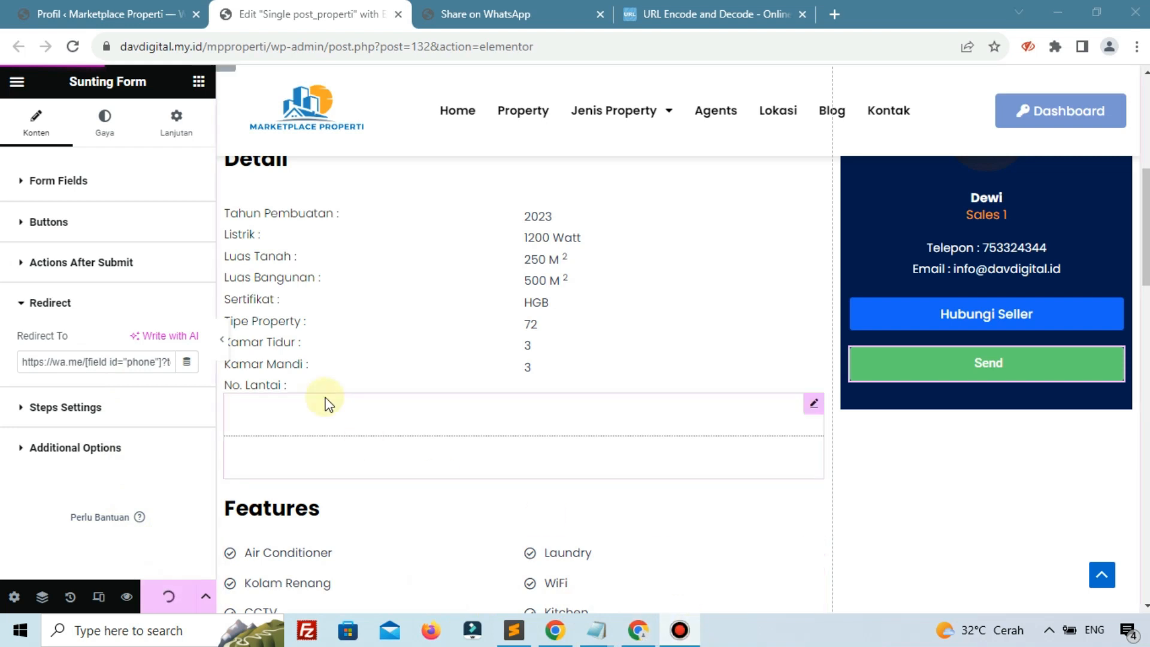
Reload the Apartment Lombok listing and resubmit its inquiry form
click(508, 7)
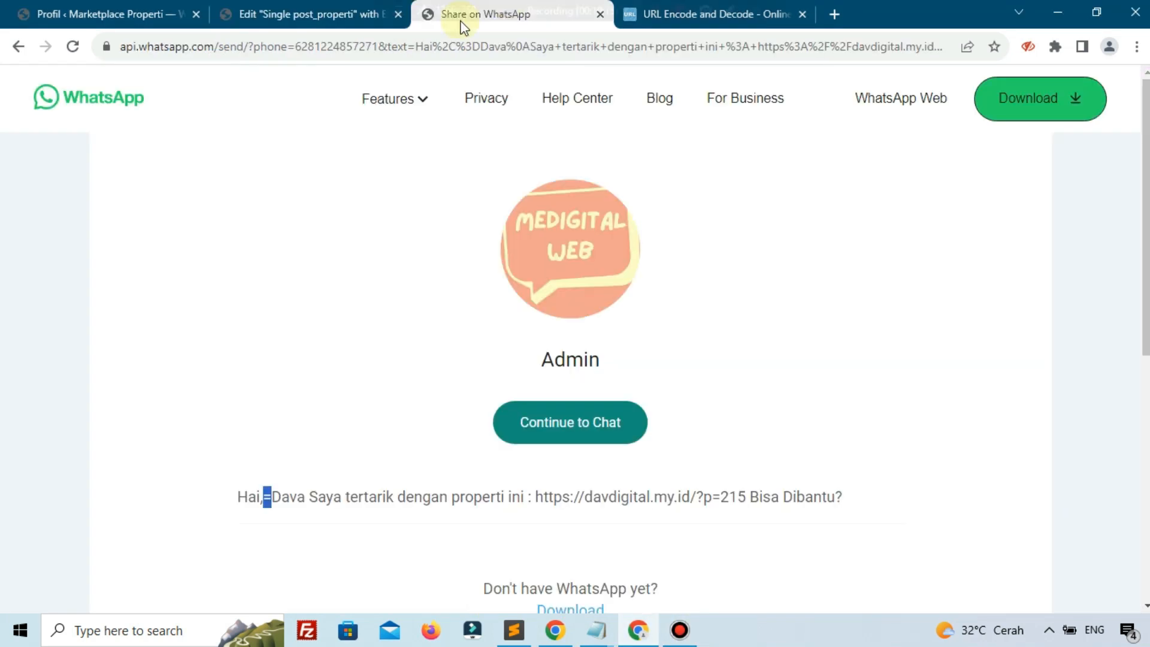
click(330, 13)
click(427, 7)
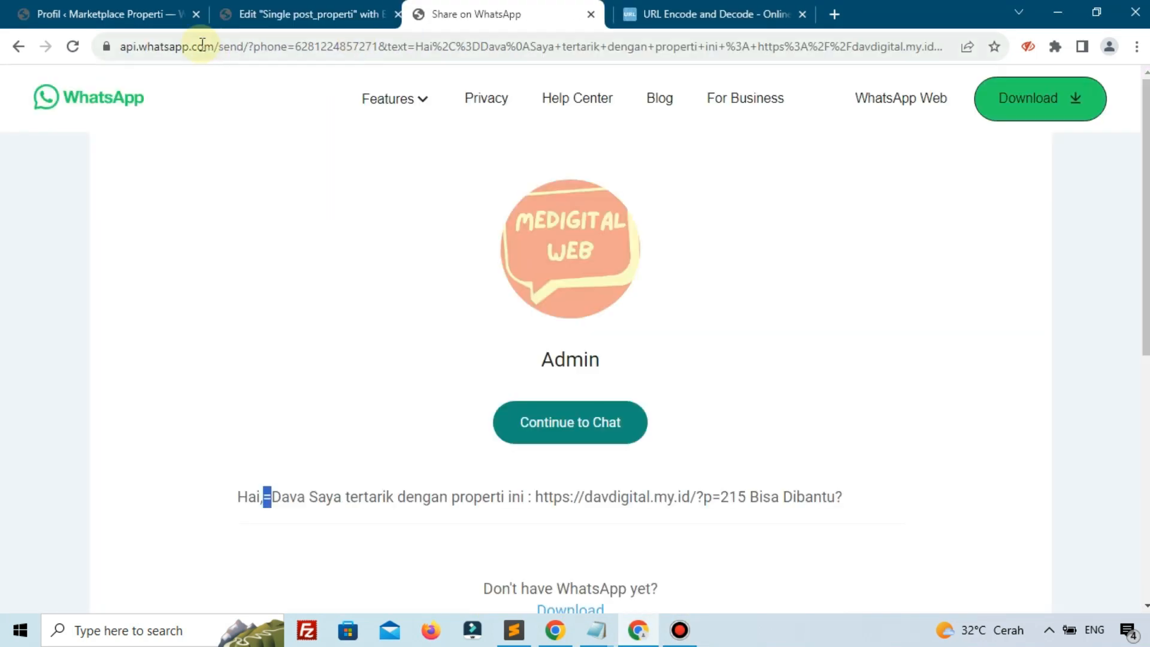
click(19, 47)
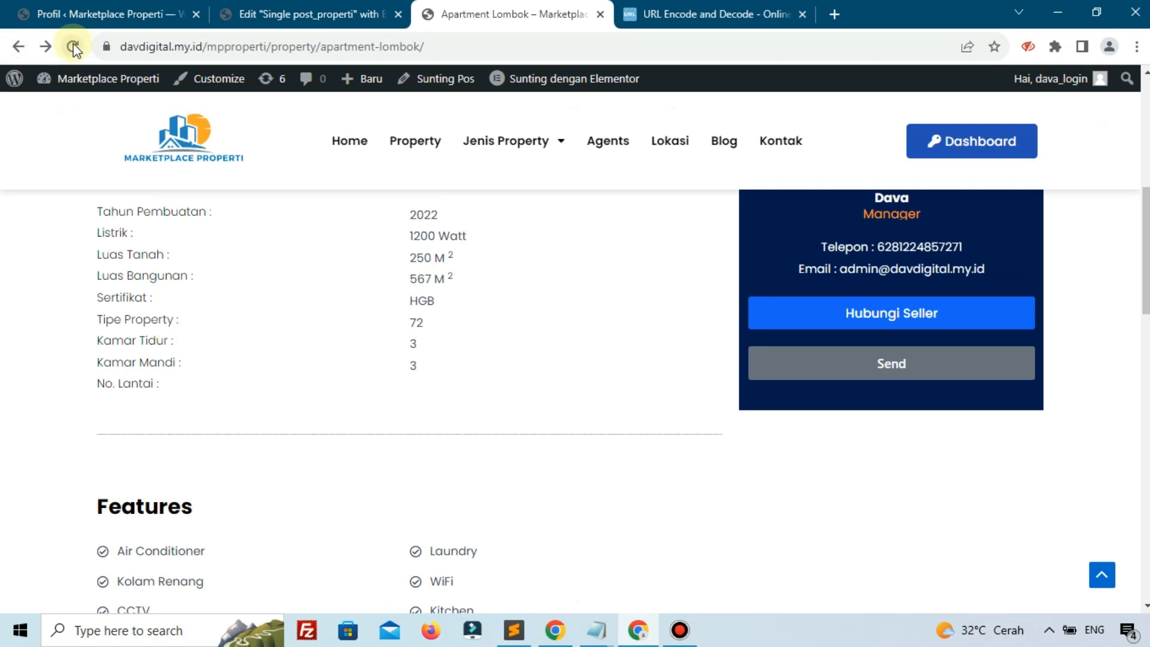
click(73, 46)
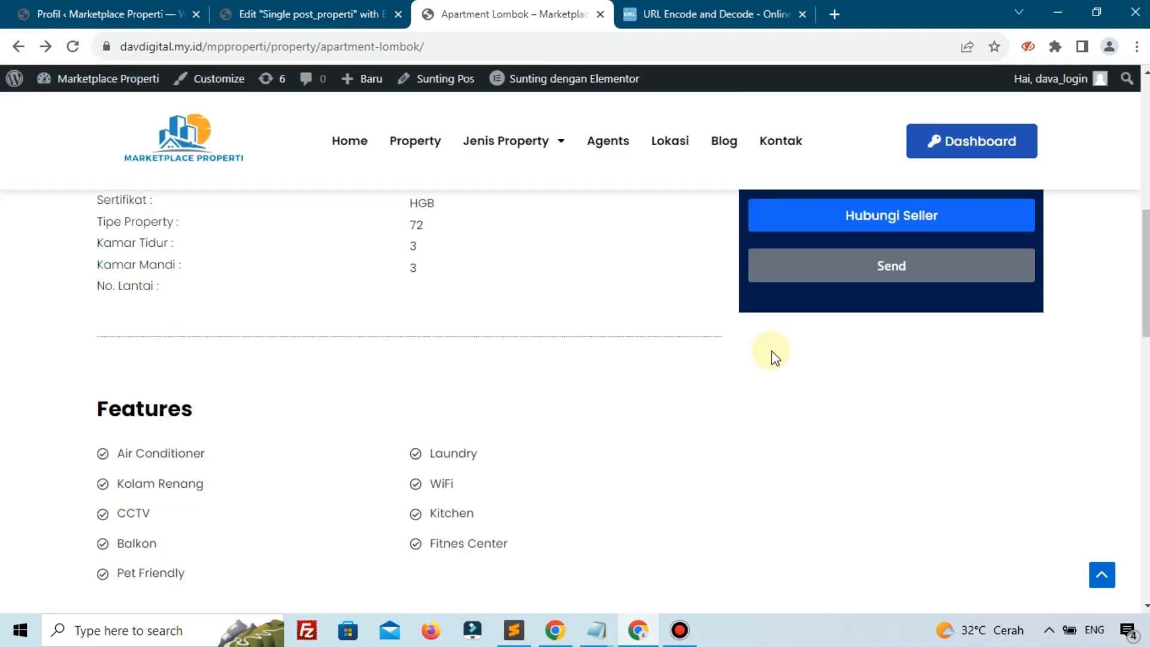
click(799, 352)
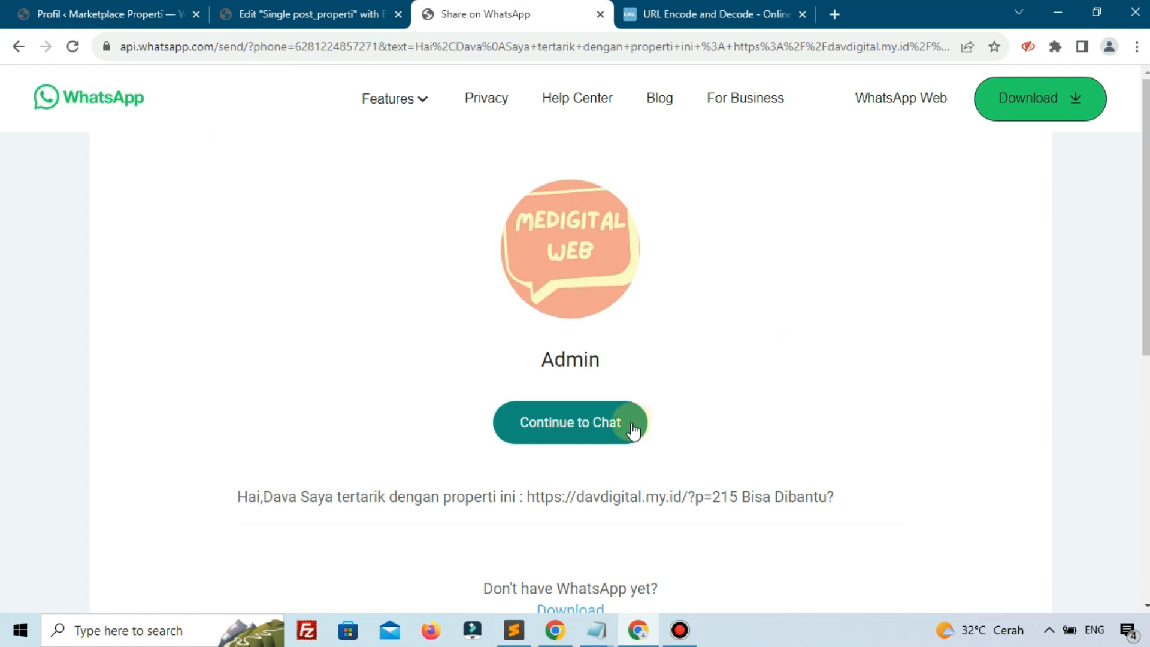
Check the agent's name in the prefilled message, then continue to chat in WhatsApp Web
scroll(593, 444, down, 2)
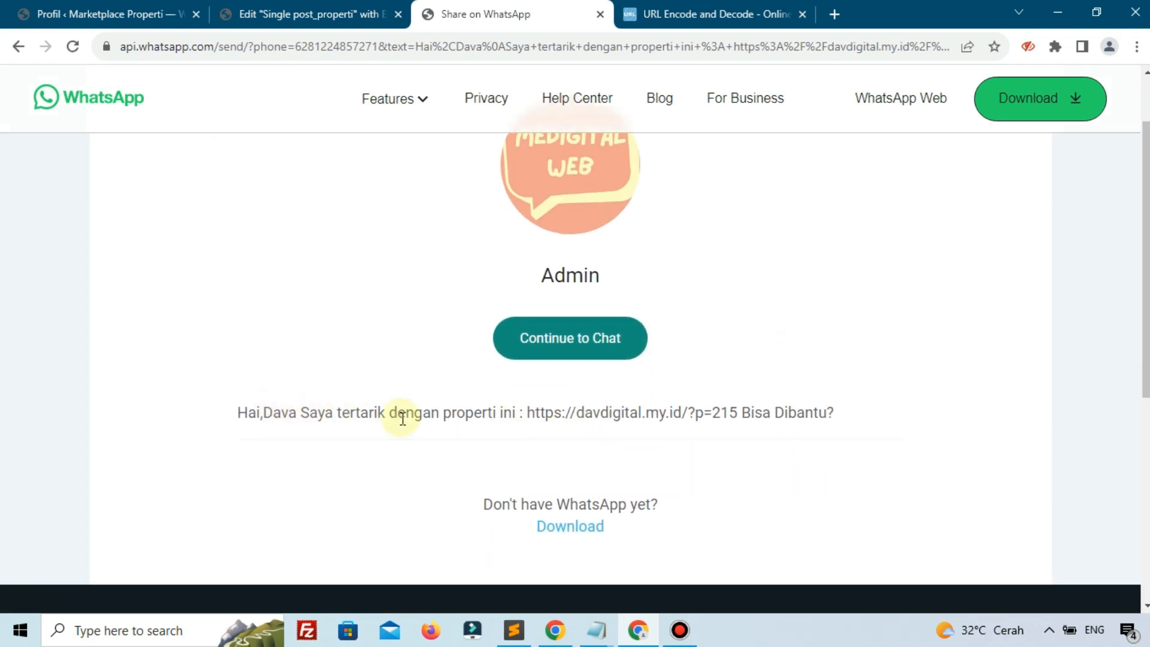
drag(262, 416, 273, 416)
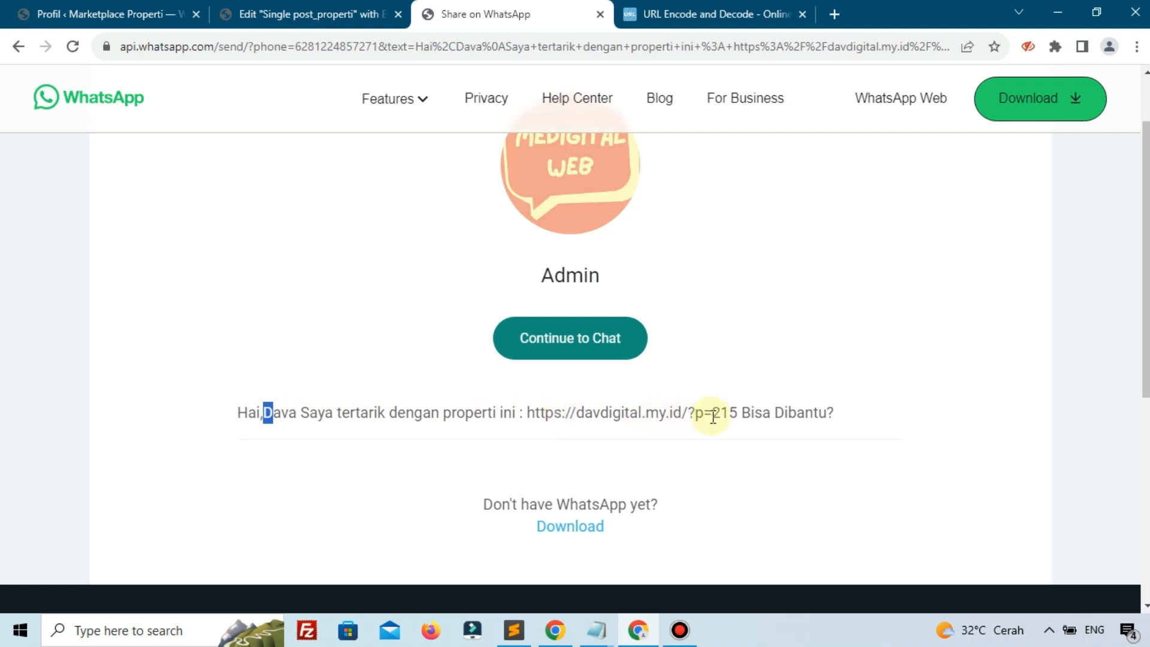
scroll(623, 431, down, 3)
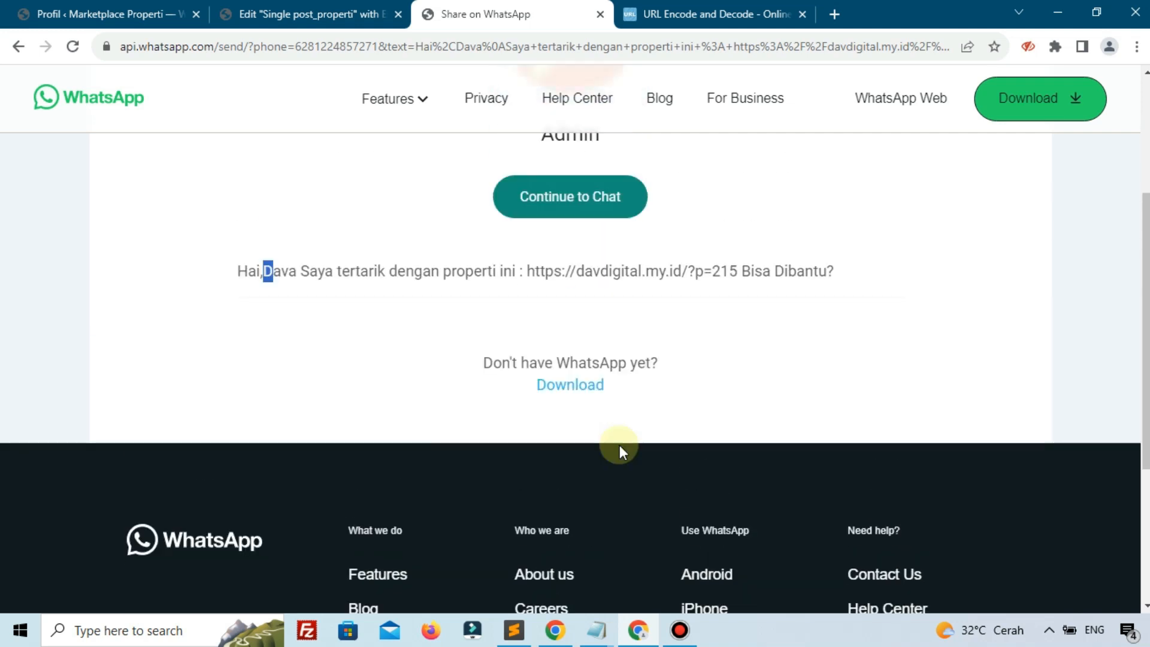
scroll(620, 444, up, 3)
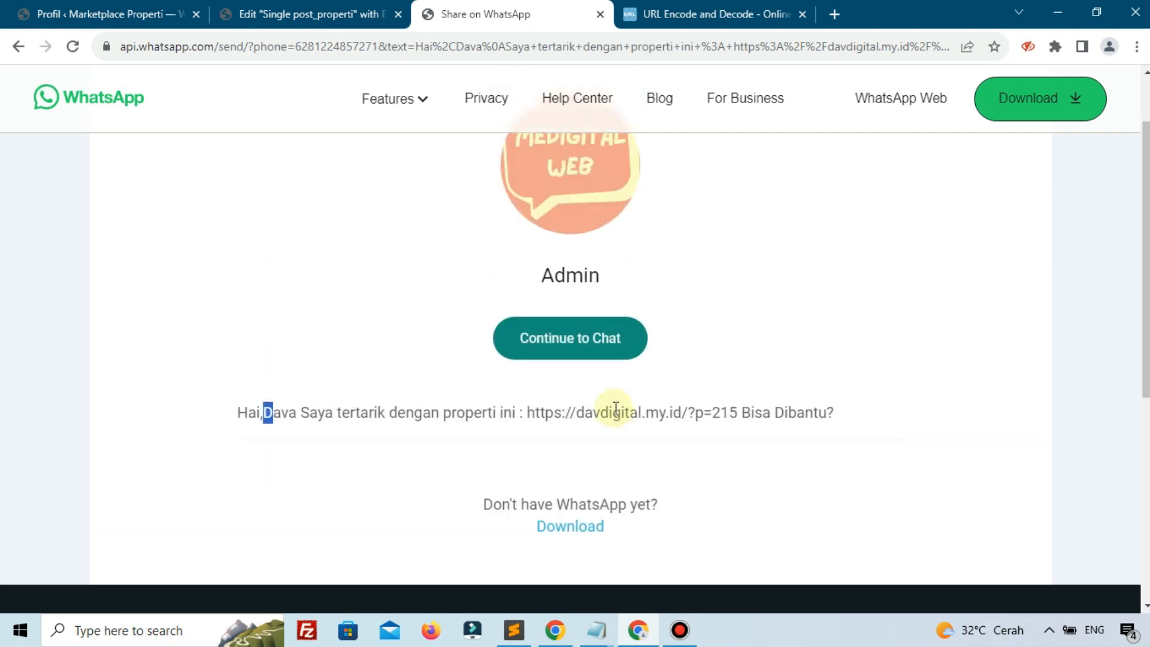
click(585, 339)
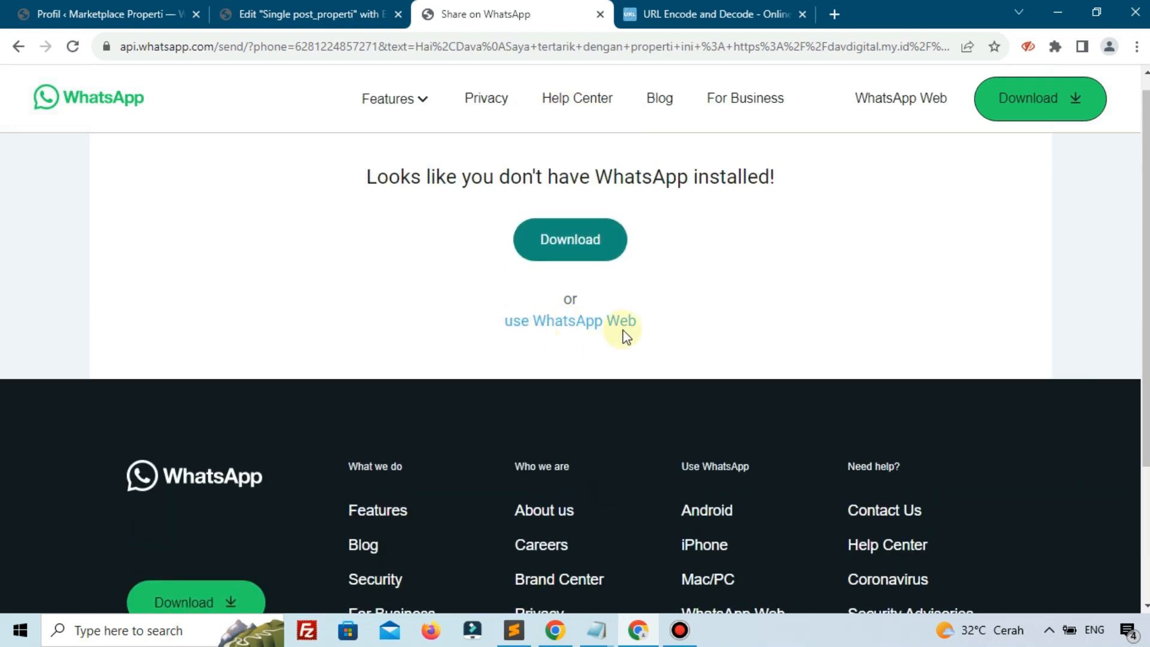
click(570, 322)
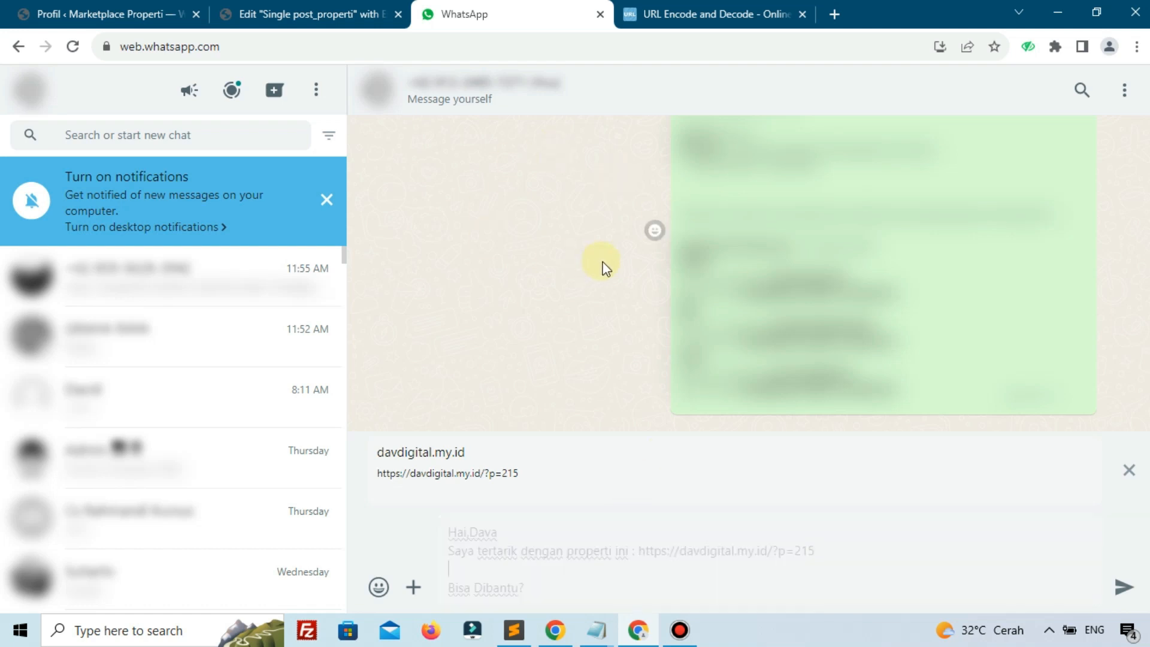
Send the prefilled inquiry and open its davdigital.my.id property link, which returns a 404 page
click(1124, 590)
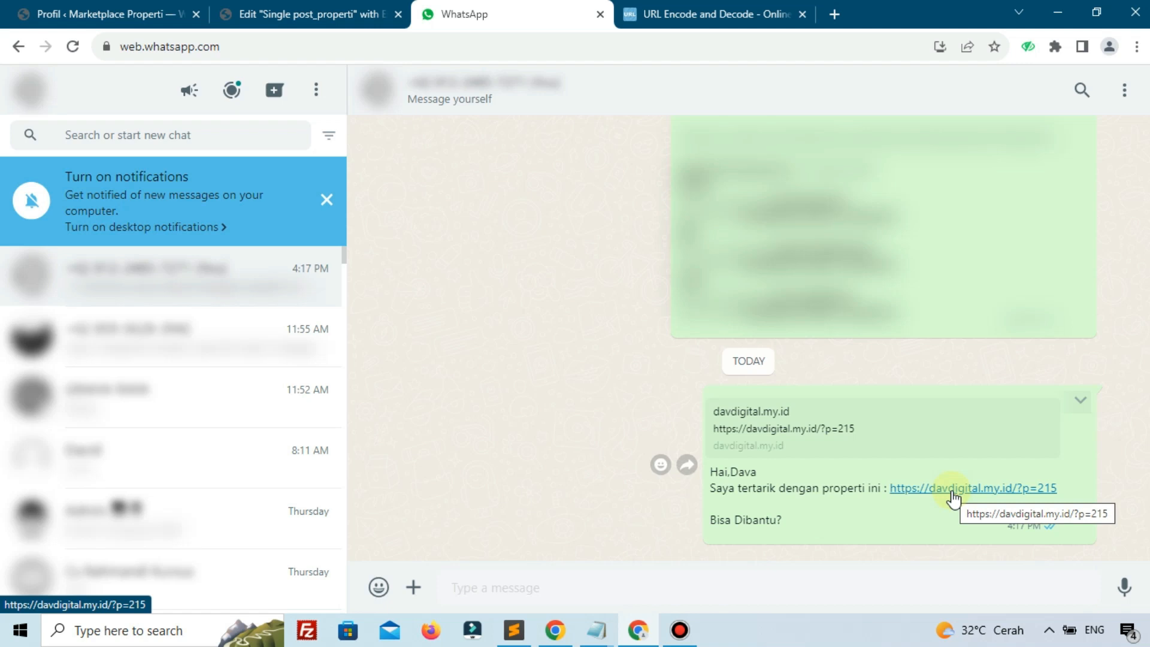
click(954, 496)
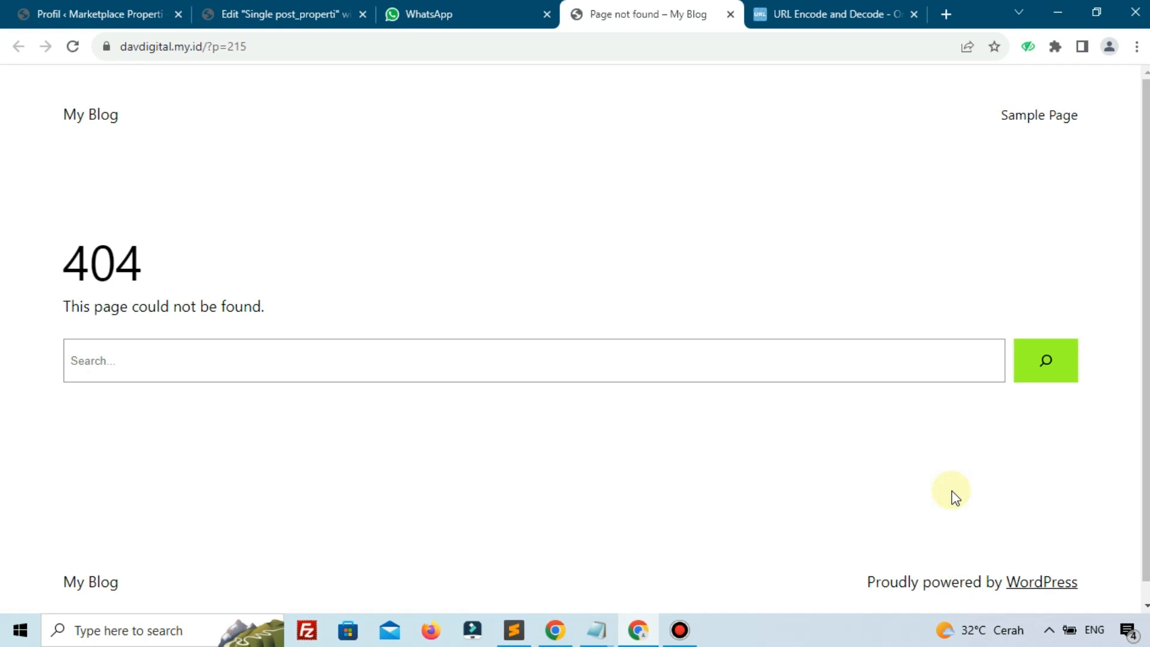
click(141, 8)
mouse_move(90, 79)
right_click(85, 107)
click(133, 110)
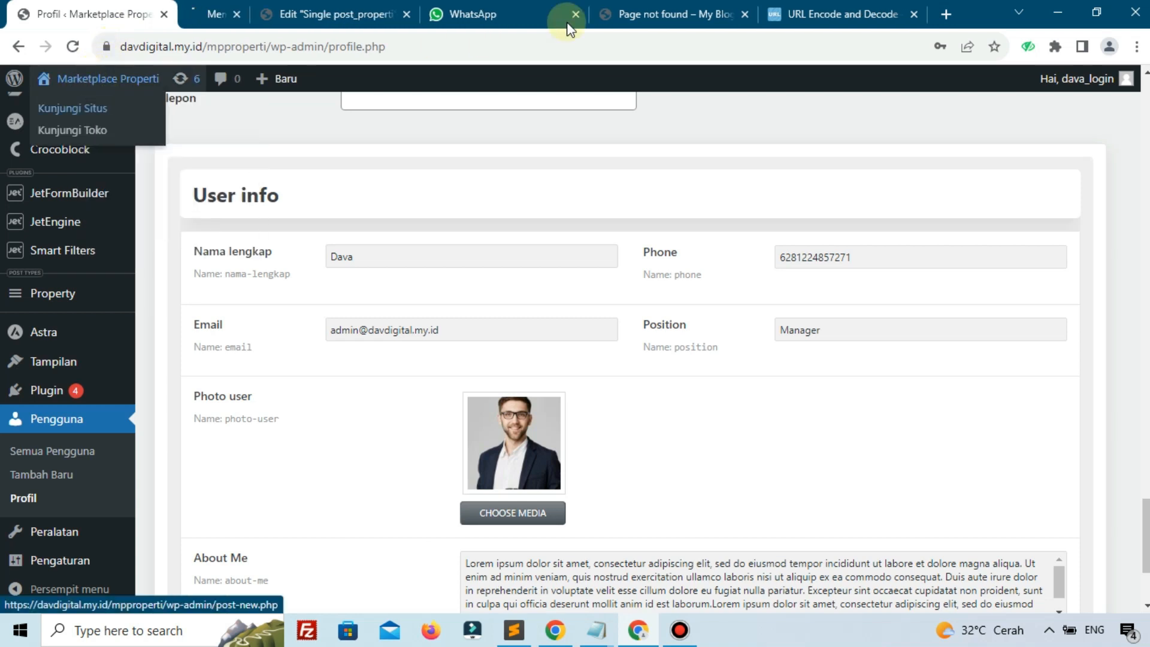
click(261, 12)
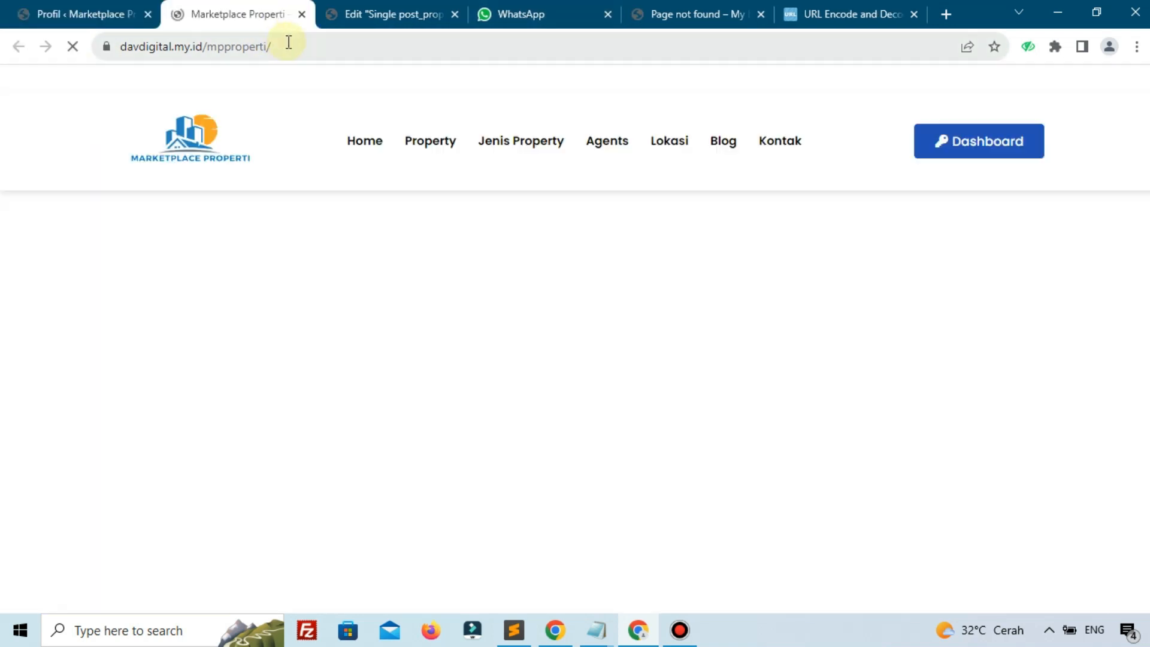
click(295, 42)
key(ctrl+c)
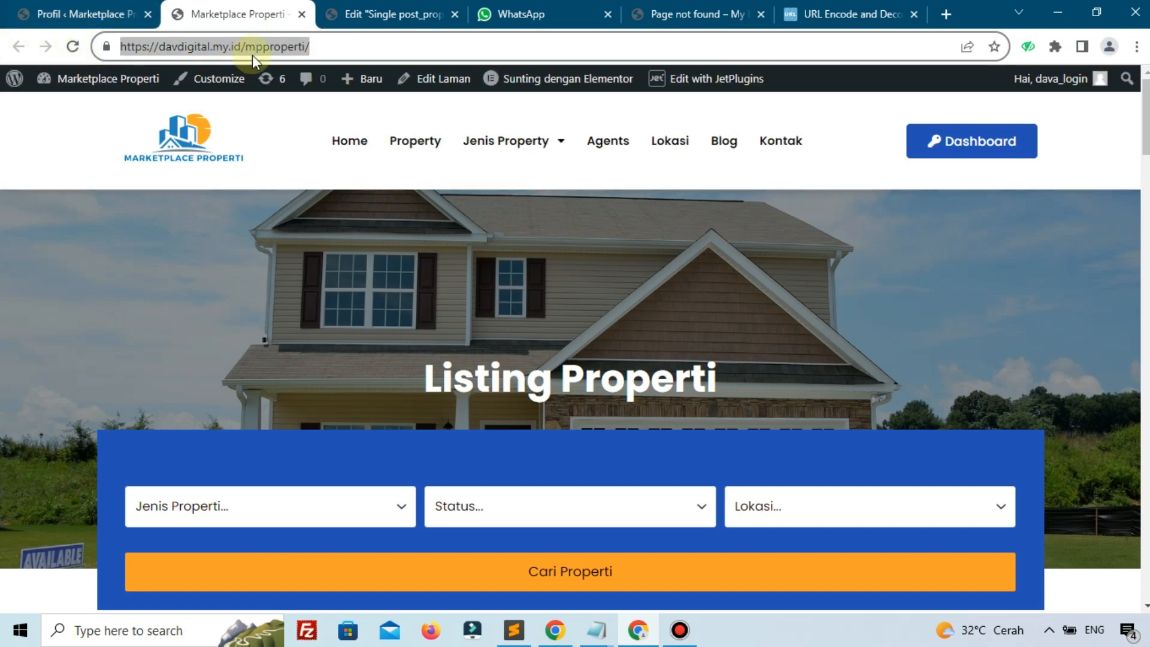
click(596, 630)
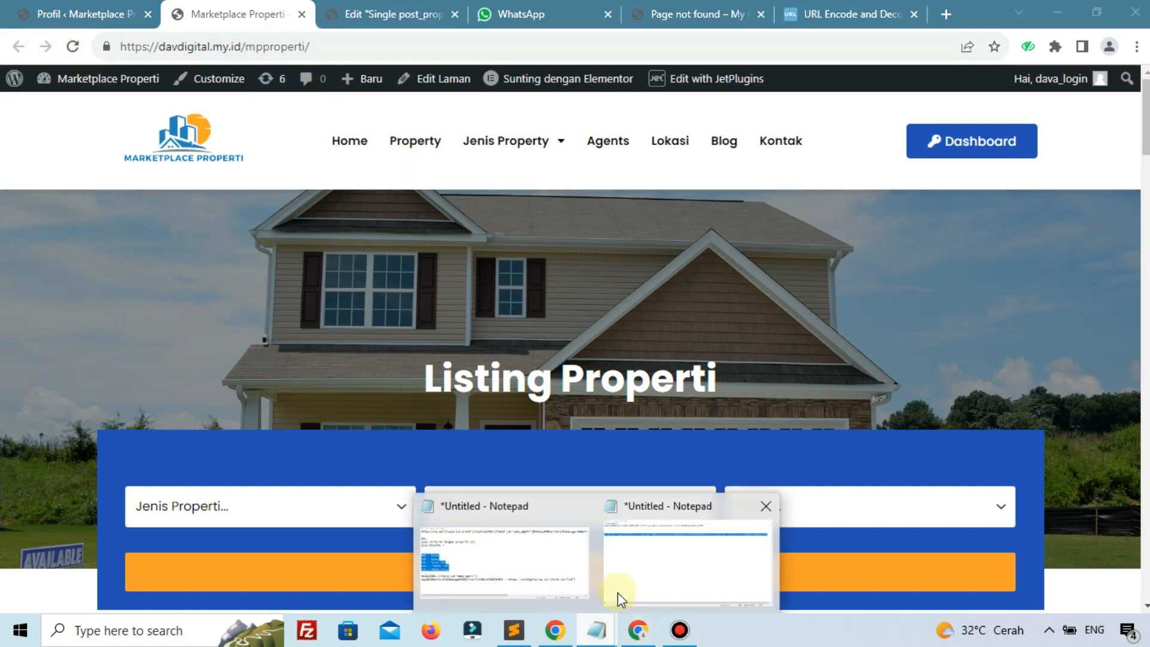
click(644, 572)
click(697, 390)
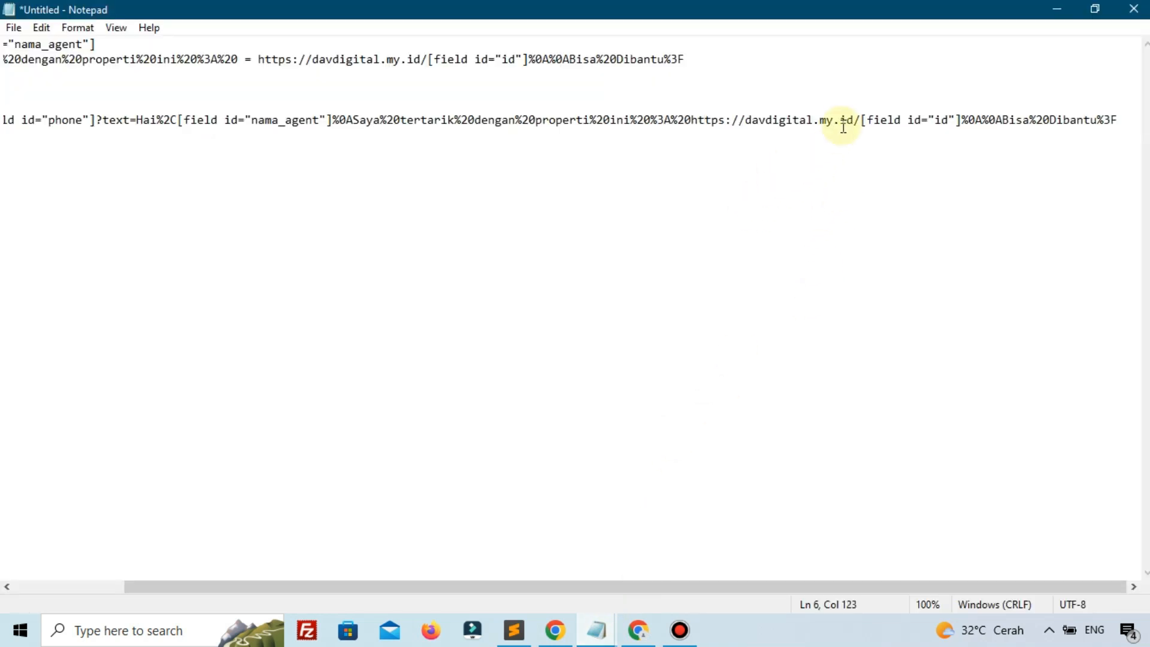
drag(859, 119, 726, 117)
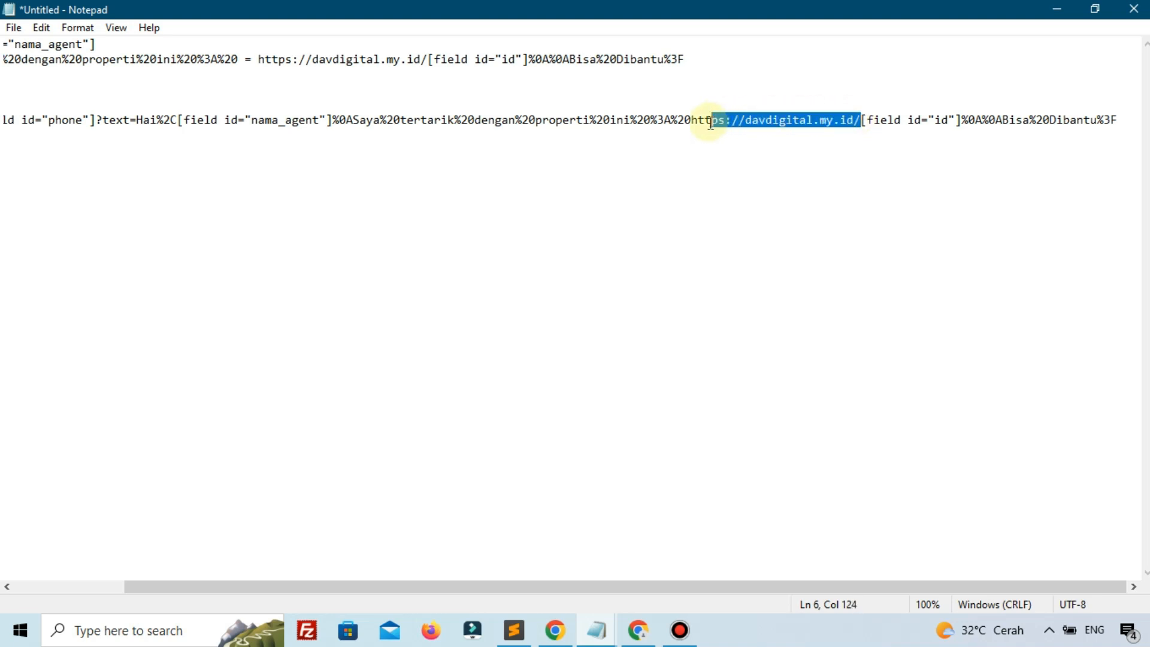
key(BackSpace)
key(BackSpace)
key(BackSpace)
key(BackSpace)
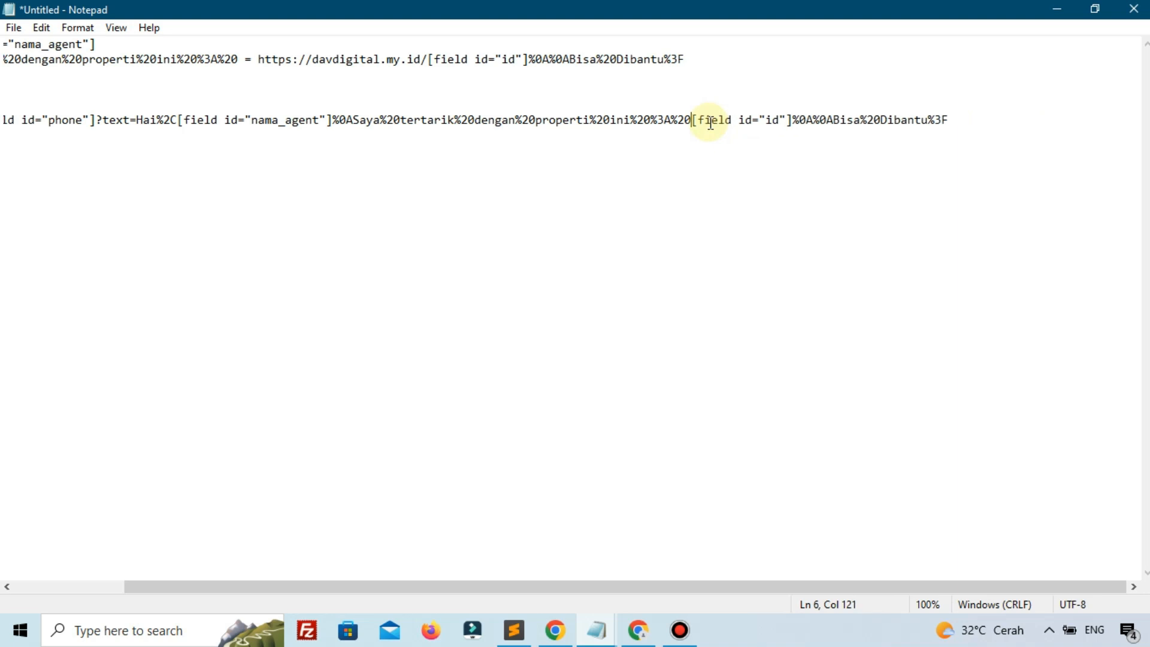
key(ctrl+v)
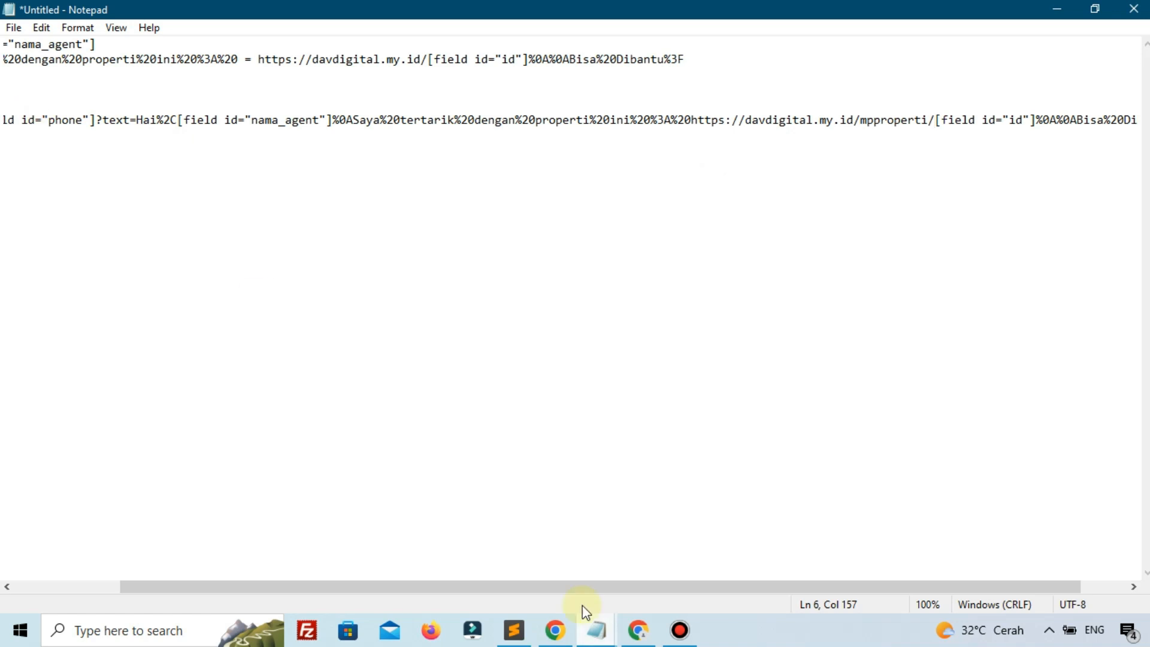
drag(526, 588, 420, 588)
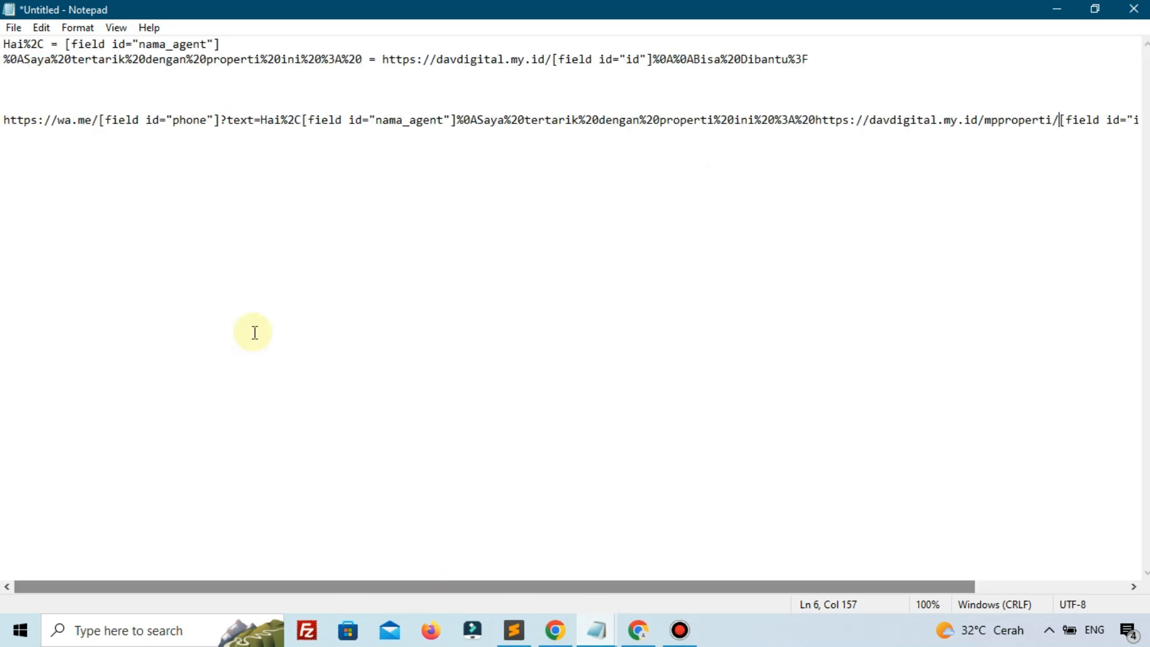
drag(4, 120, 1147, 190)
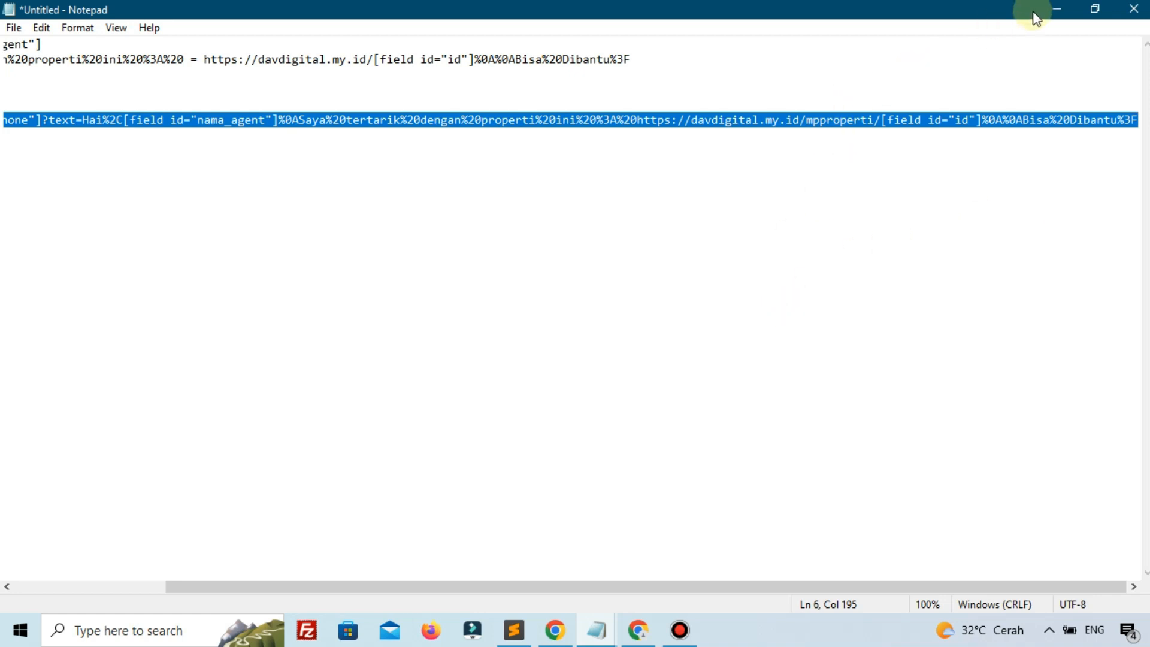
click(1056, 9)
Paste the corrected WhatsApp link into the redirect address field and save the template with Perbarui
click(384, 14)
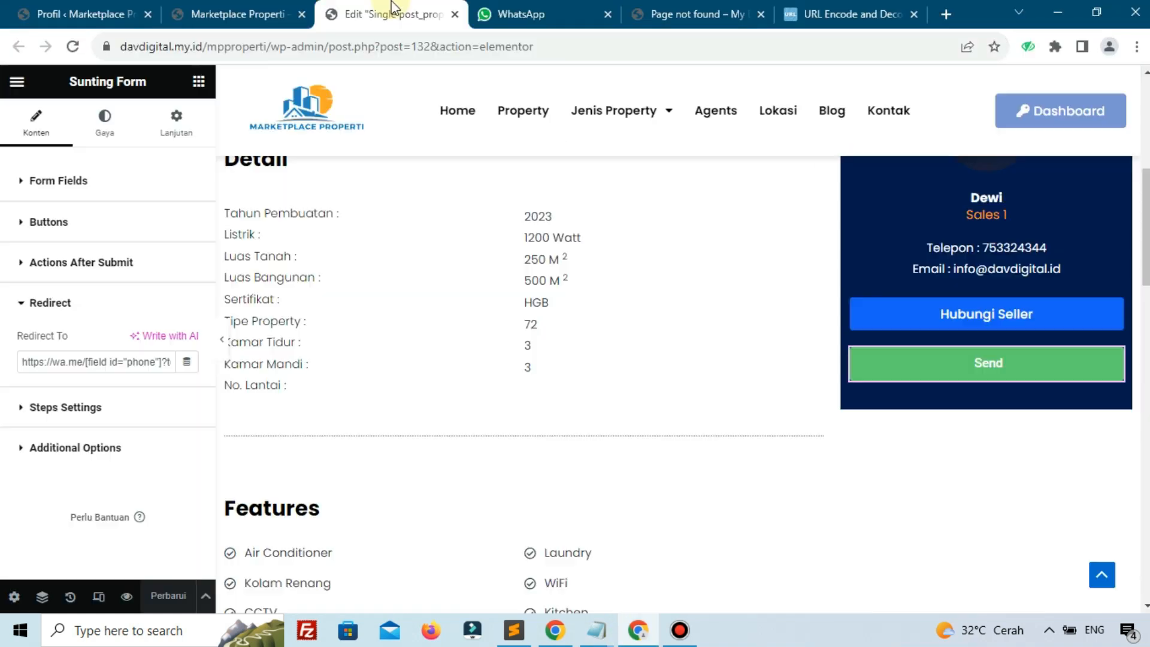
triple_click(79, 357)
key(ctrl+v)
click(163, 599)
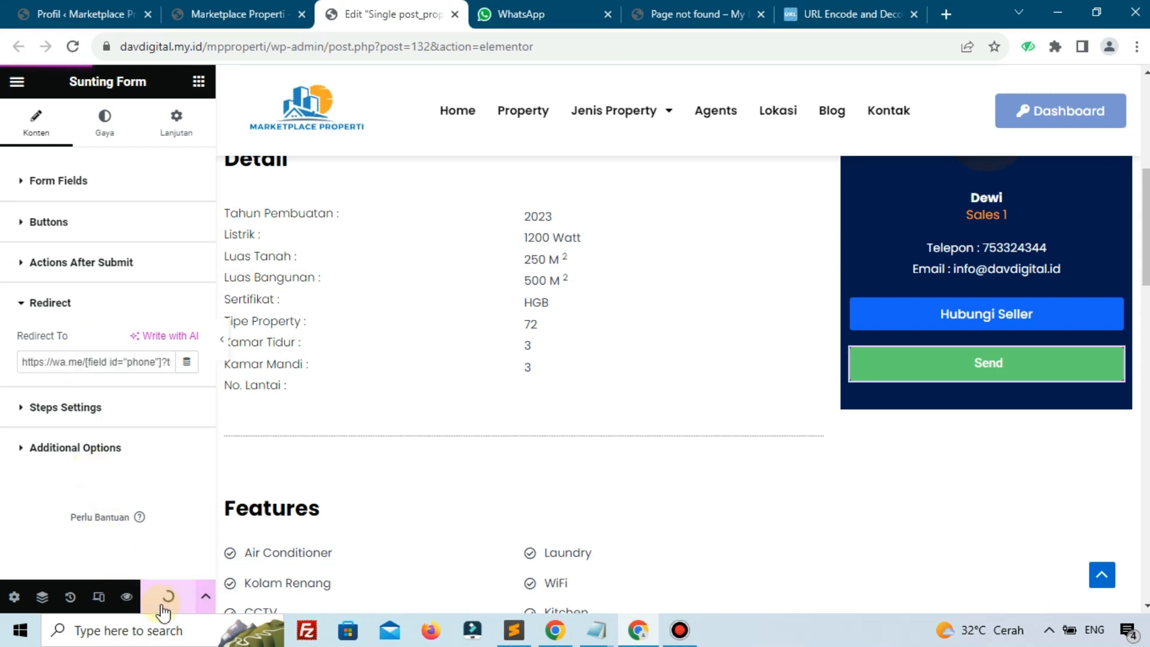
Reorder the browser tabs and switch to the live Marketplace Properti home page
drag(259, 10, 359, 10)
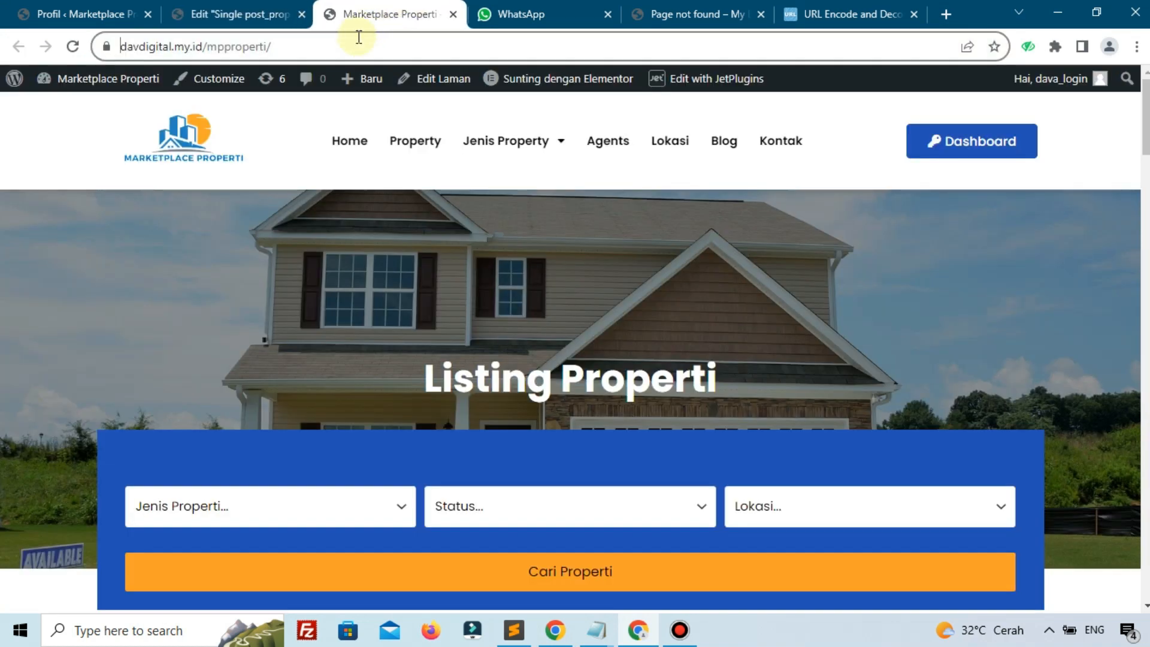
click(275, 6)
click(400, 9)
scroll(300, 306, down, 15)
Open the Dijual Town House property listing from the home page cards
scroll(286, 318, up, 2)
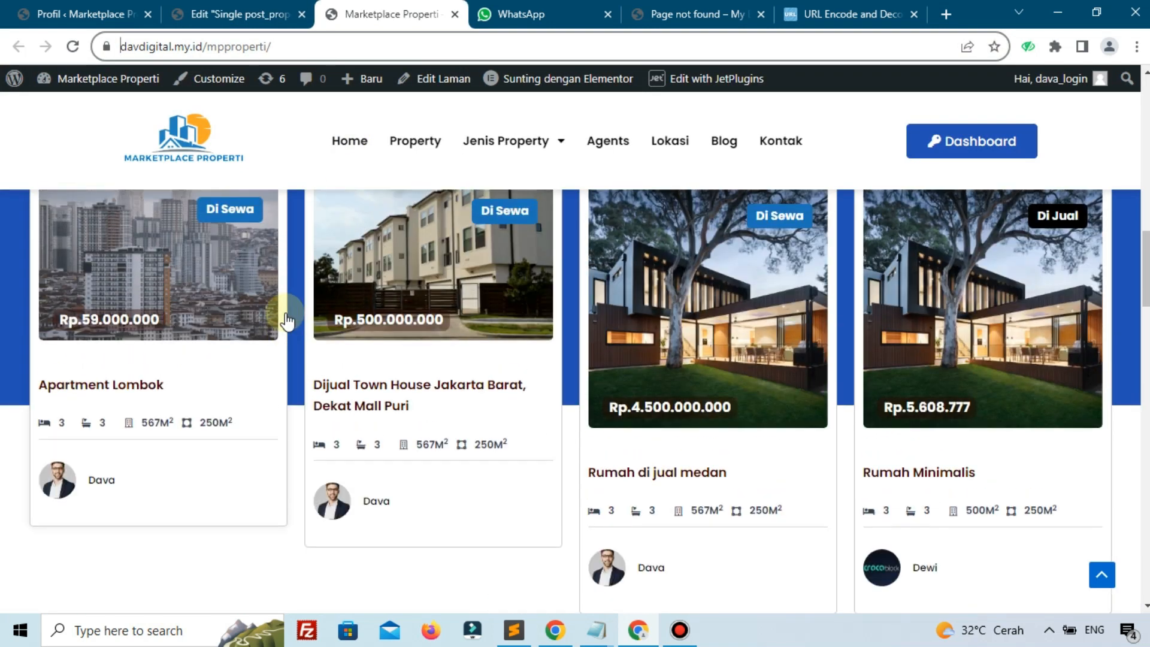
scroll(454, 326, up, 1)
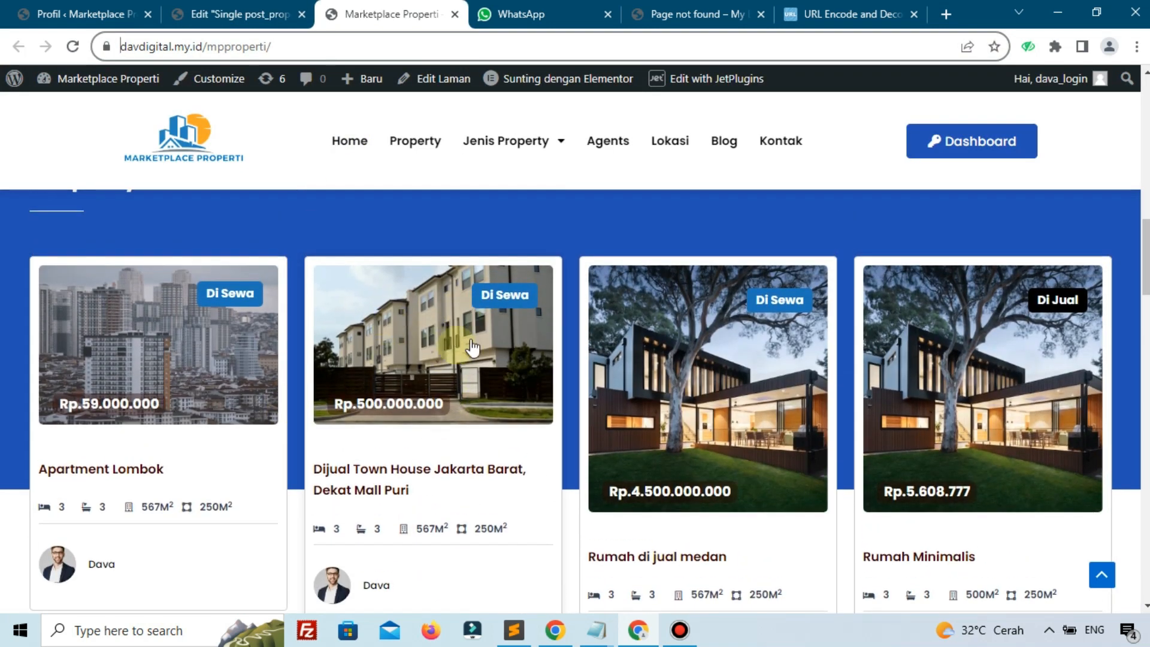
click(438, 354)
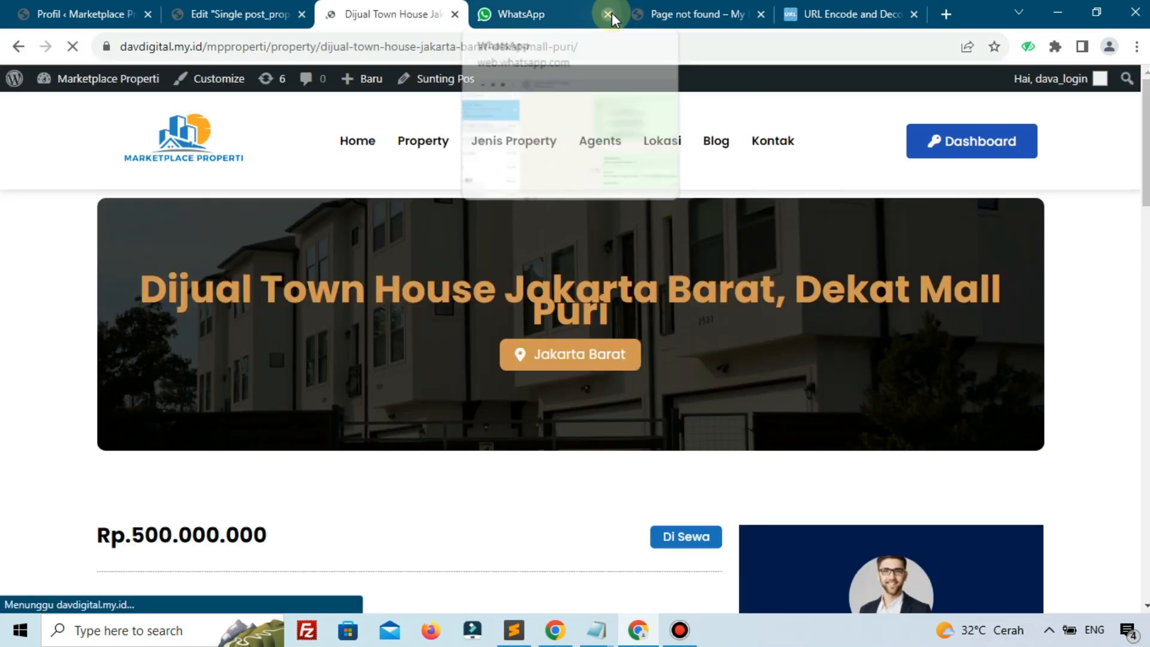
Close the old WhatsApp and 404 tabs, then launch the agent's WhatsApp button on the listing
click(609, 13)
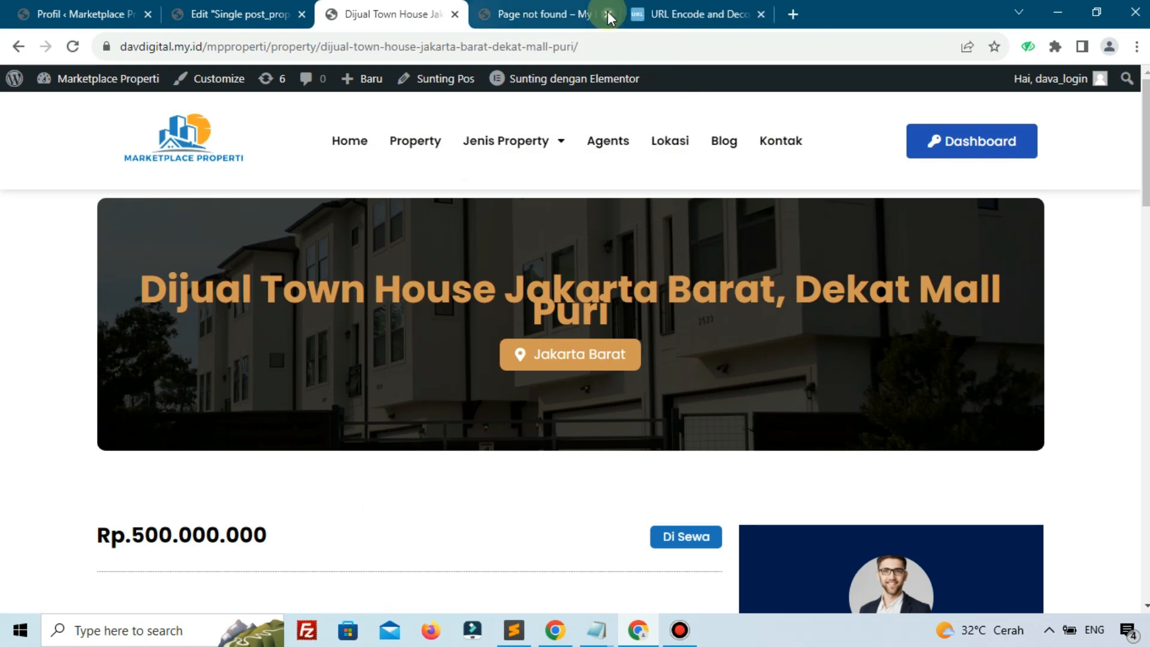
click(600, 6)
click(608, 14)
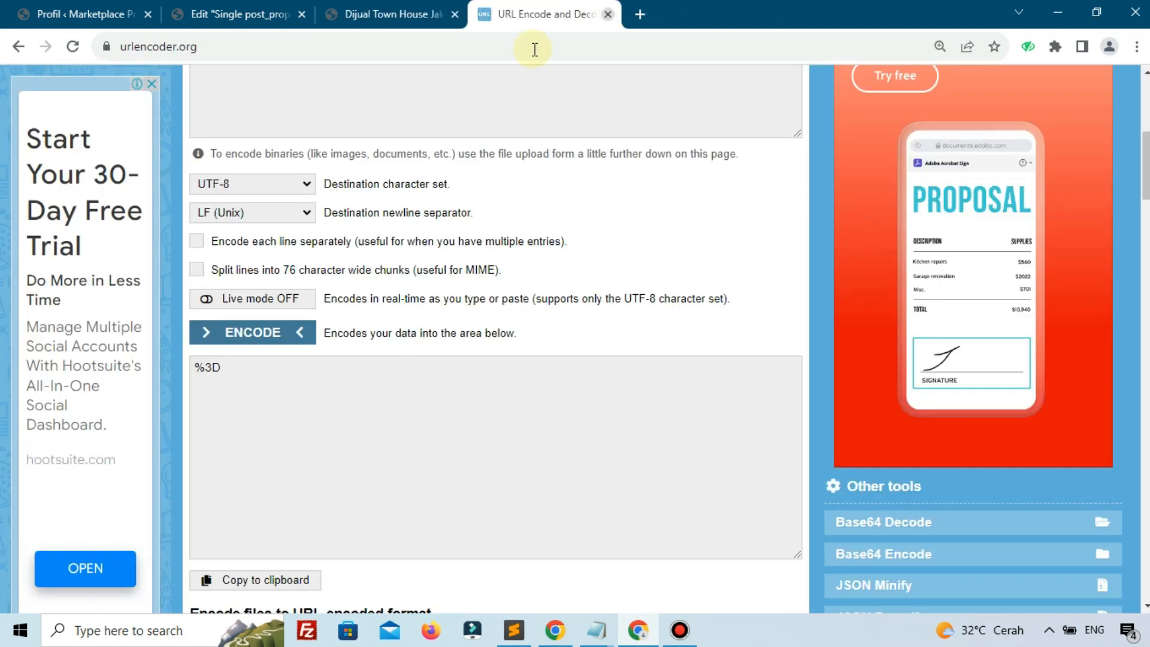
click(398, 13)
scroll(704, 419, down, 5)
click(790, 399)
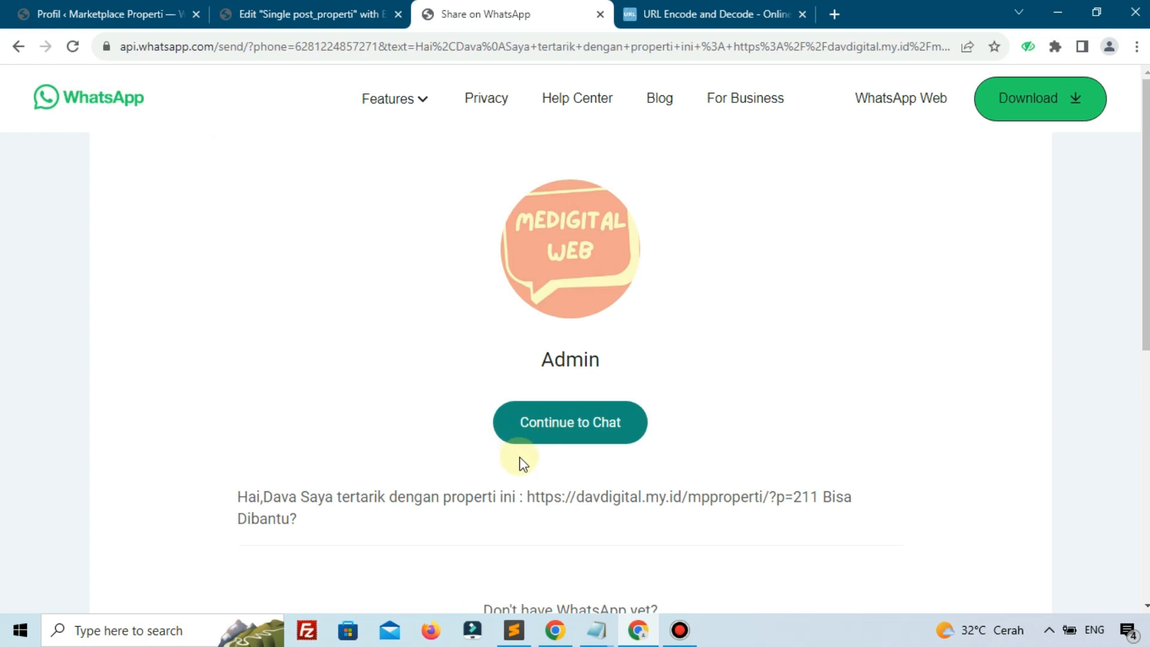
Continue to chat in WhatsApp Web, dismiss the privacy popup, and send the Dijual Town House inquiry
scroll(566, 420, down, 1)
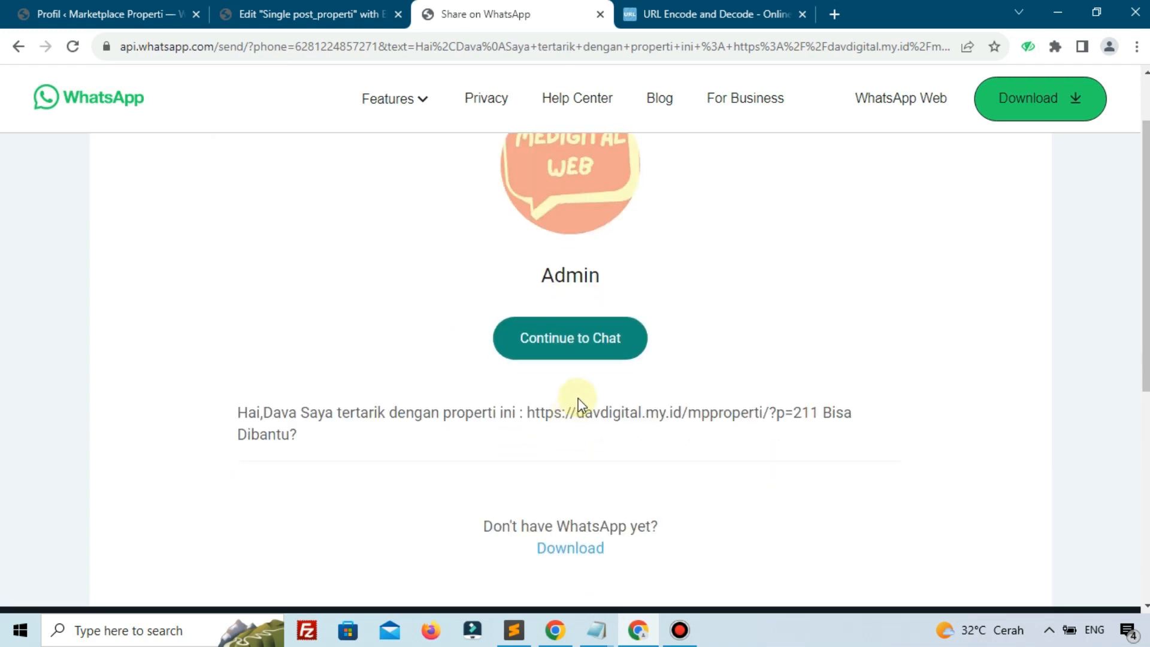
click(581, 344)
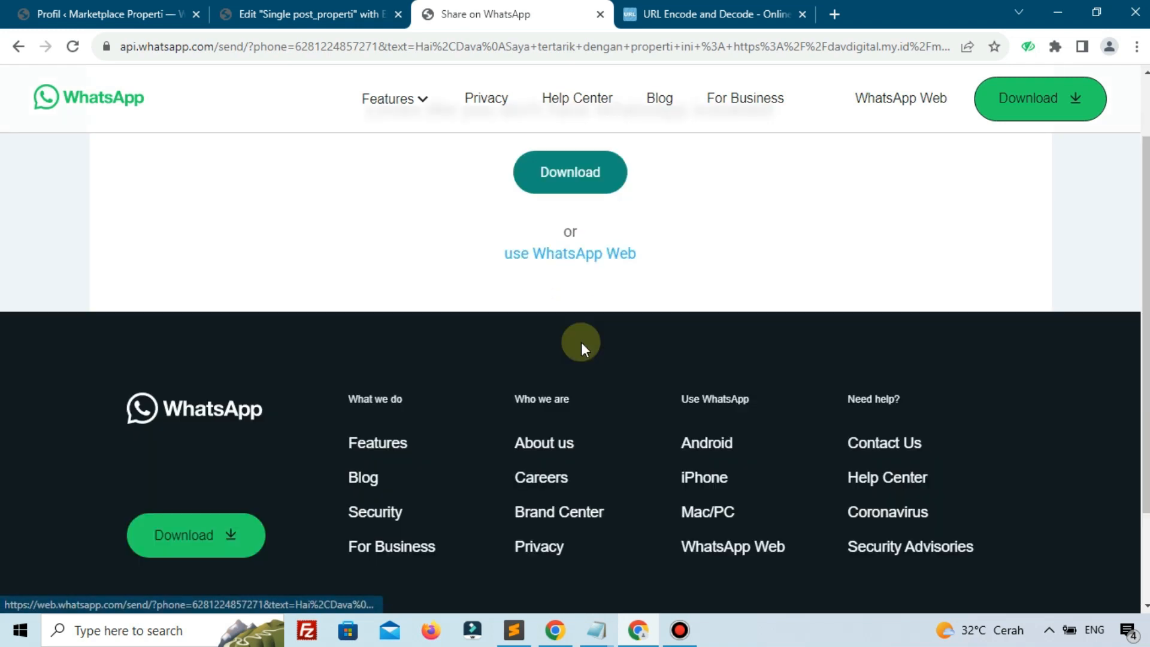
click(593, 262)
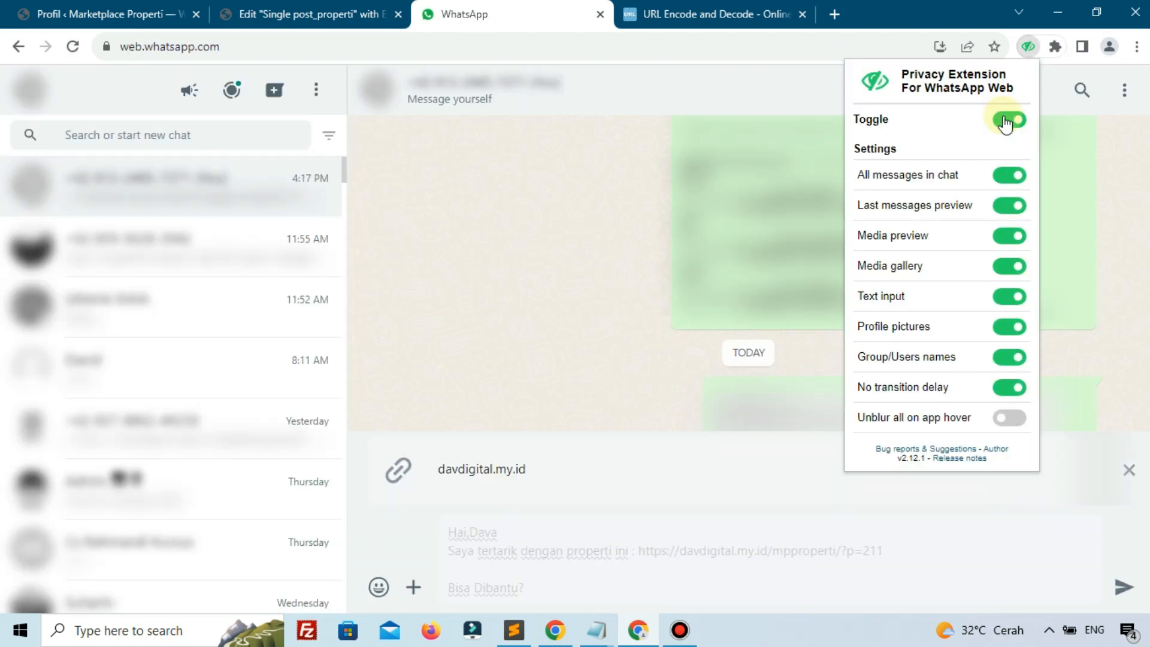
click(592, 583)
click(1124, 587)
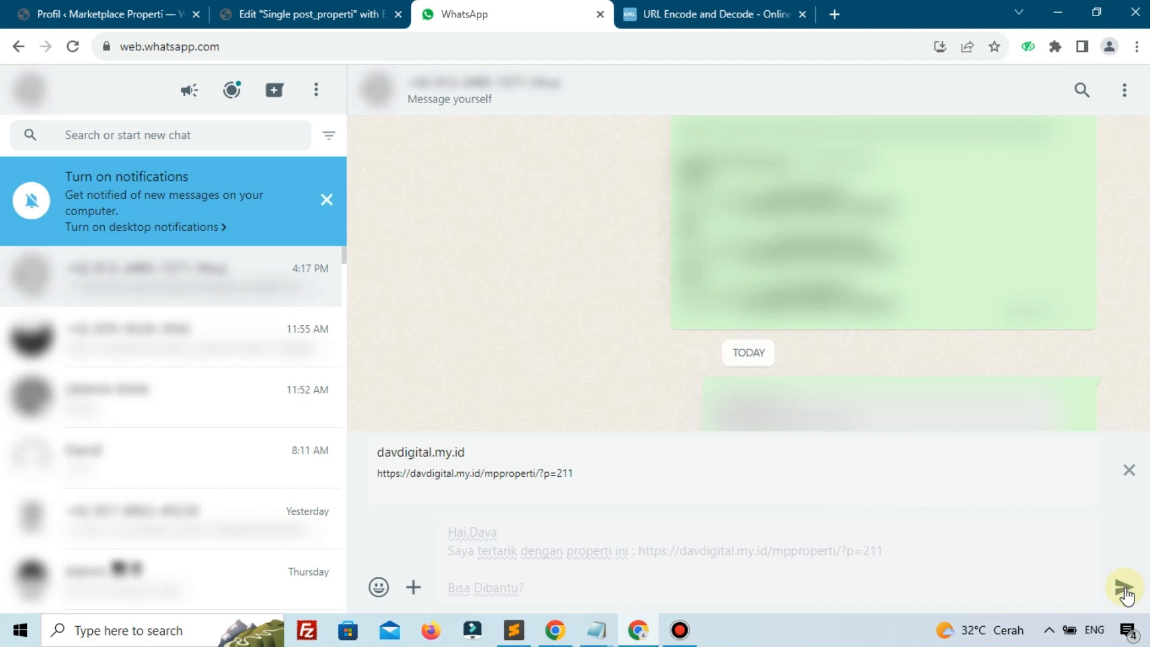
mouse_move(796, 488)
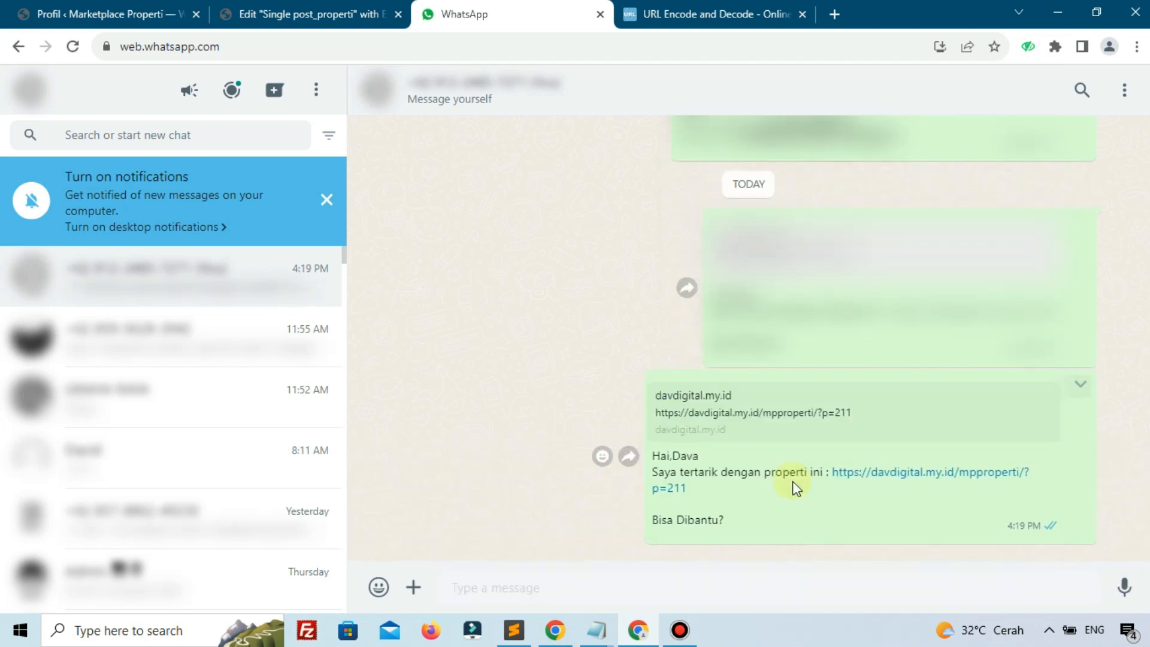
Open the ?p=211 link from the sent message and check the Dijual Town House listing and agent card
click(681, 488)
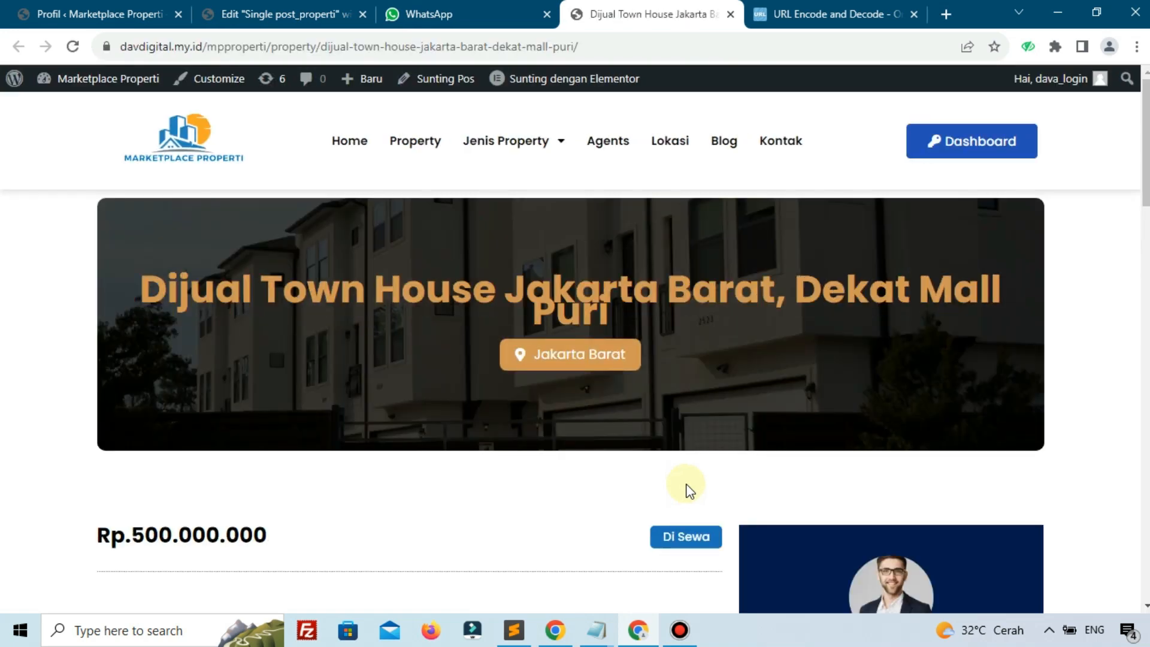
scroll(522, 420, down, 1)
scroll(523, 420, up, 1)
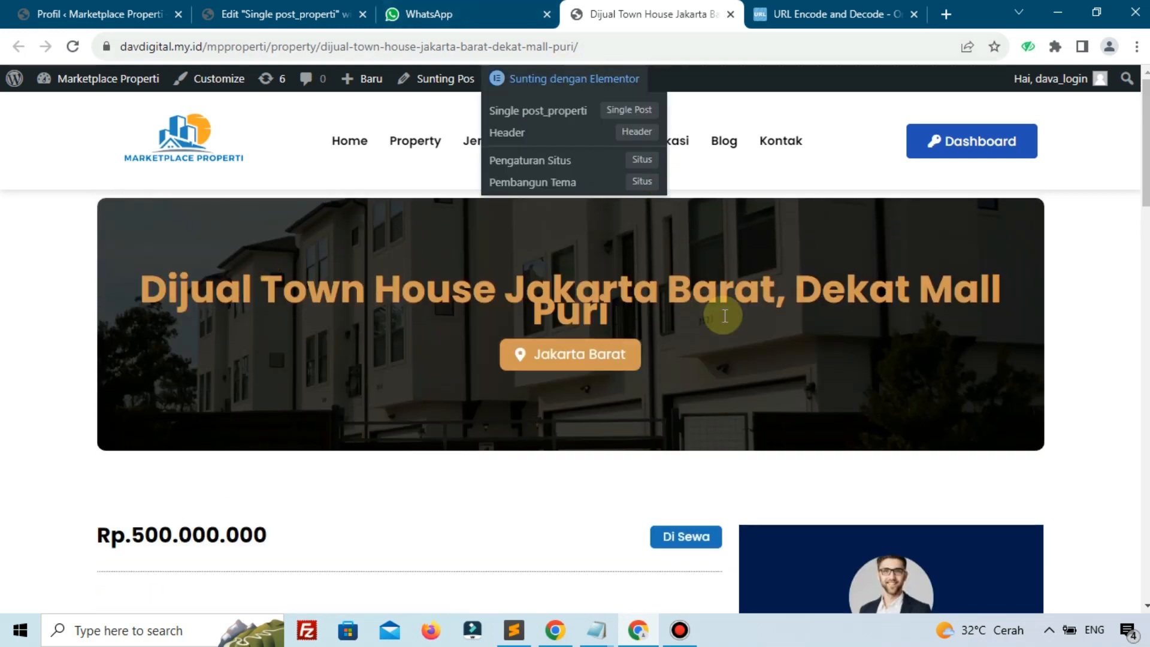
scroll(727, 348, down, 2)
scroll(731, 350, down, 1)
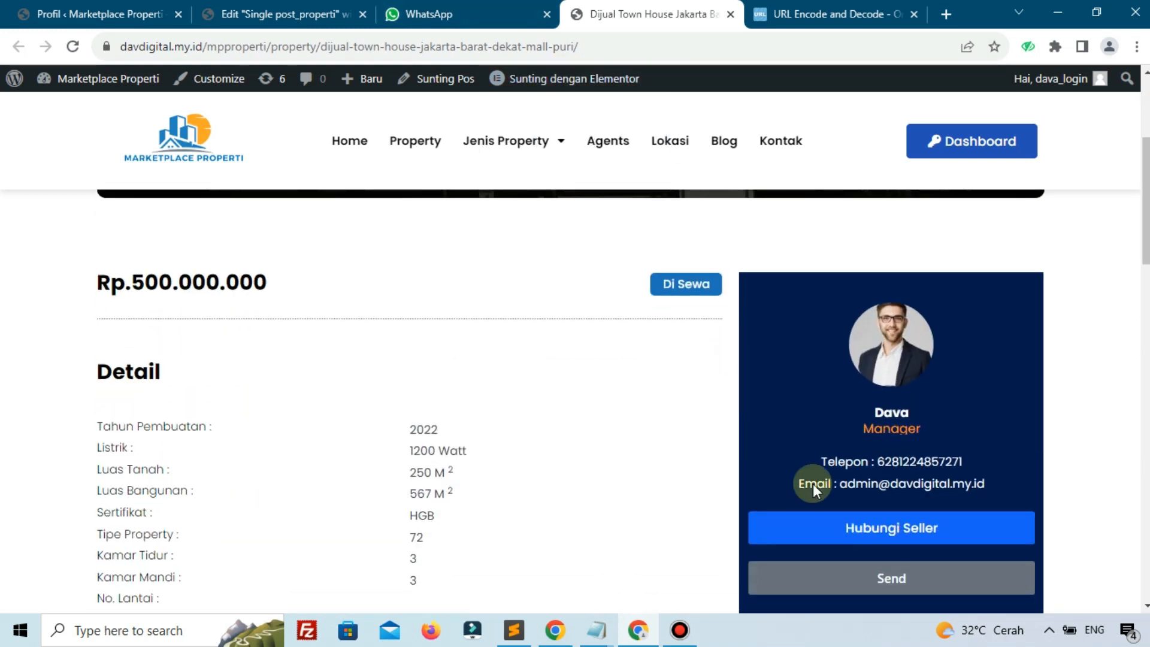
scroll(349, 236, up, 3)
drag(607, 52, 90, 48)
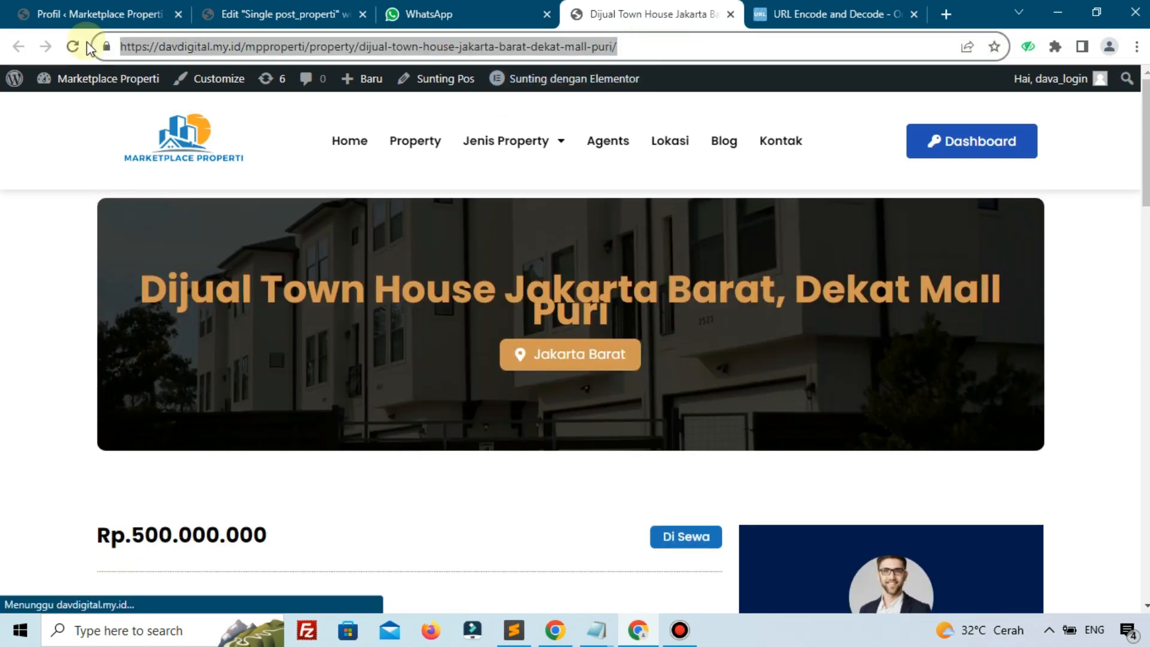
Cycle through the WhatsApp and Profil tabs, then open the site's Agents page from the listing
click(497, 16)
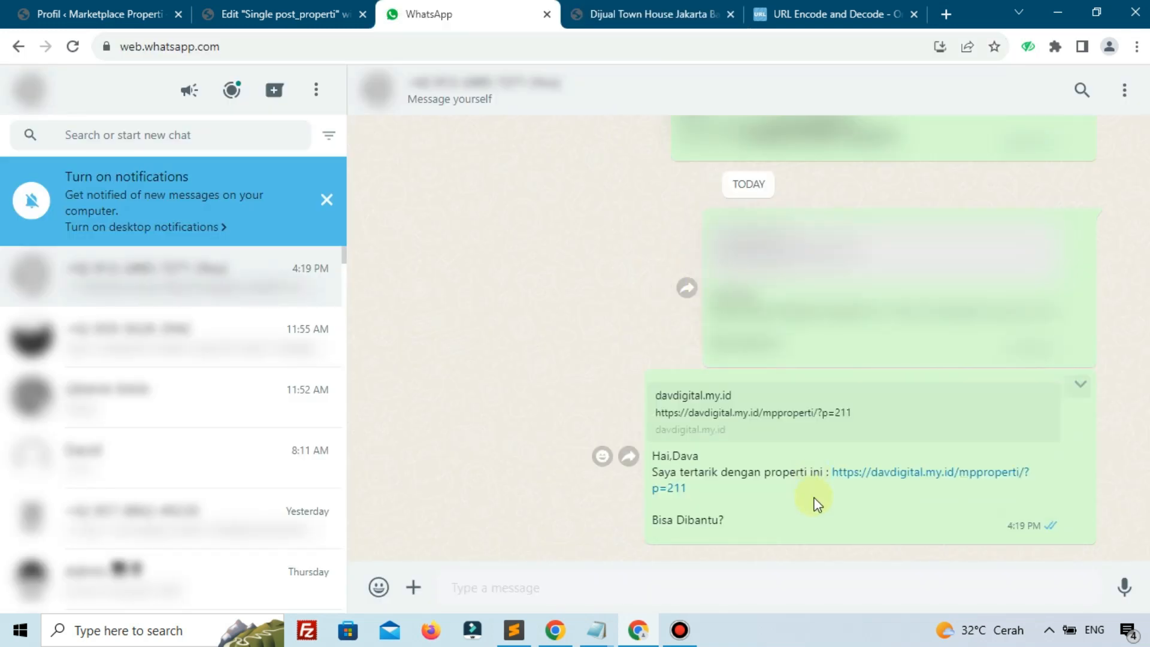
click(60, 15)
scroll(421, 227, up, 5)
scroll(421, 230, up, 15)
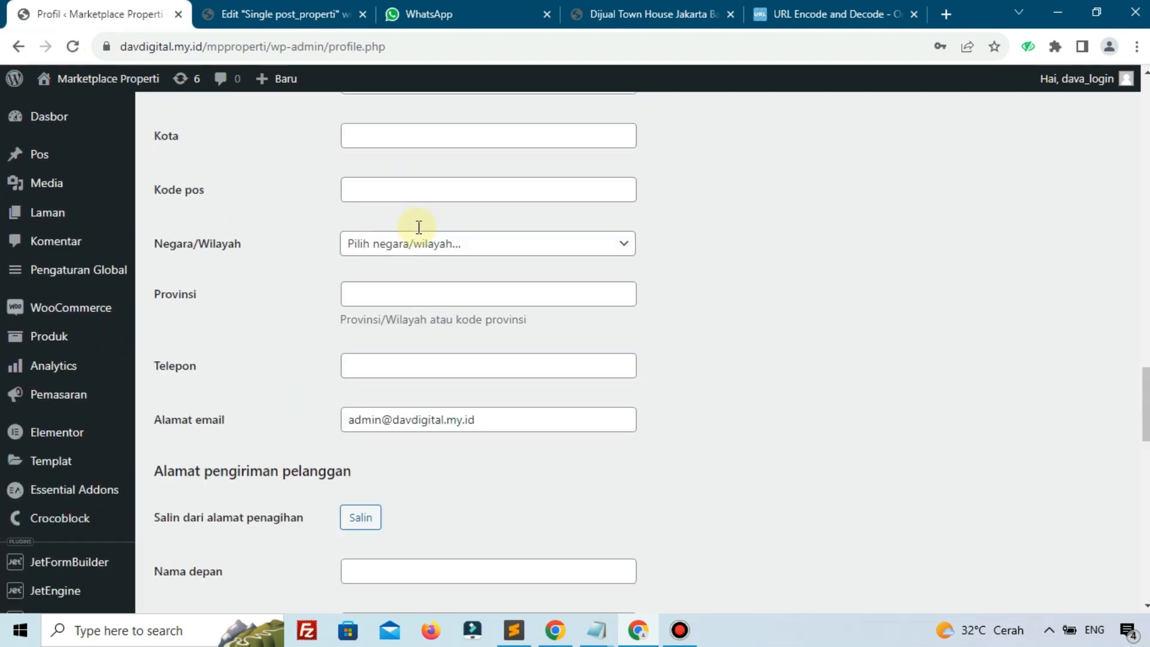
click(659, 13)
click(612, 162)
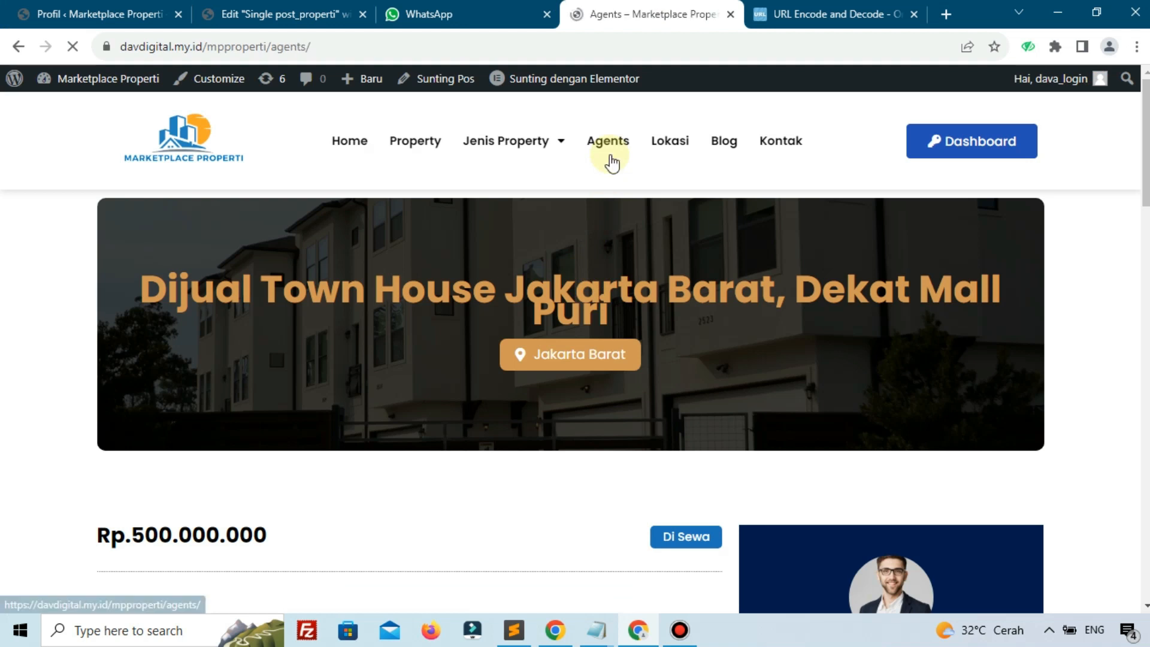
Glance at the admin Profil tab, then scroll through the site's Agents page
scroll(614, 161, down, 4)
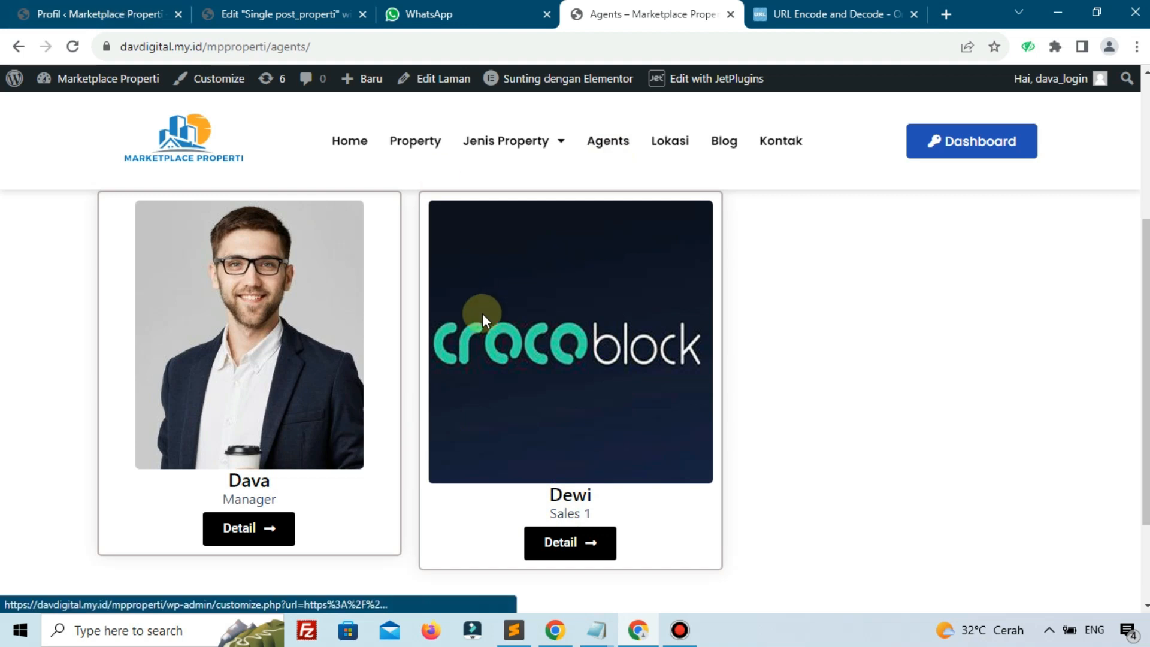
click(114, 13)
scroll(529, 380, up, 7)
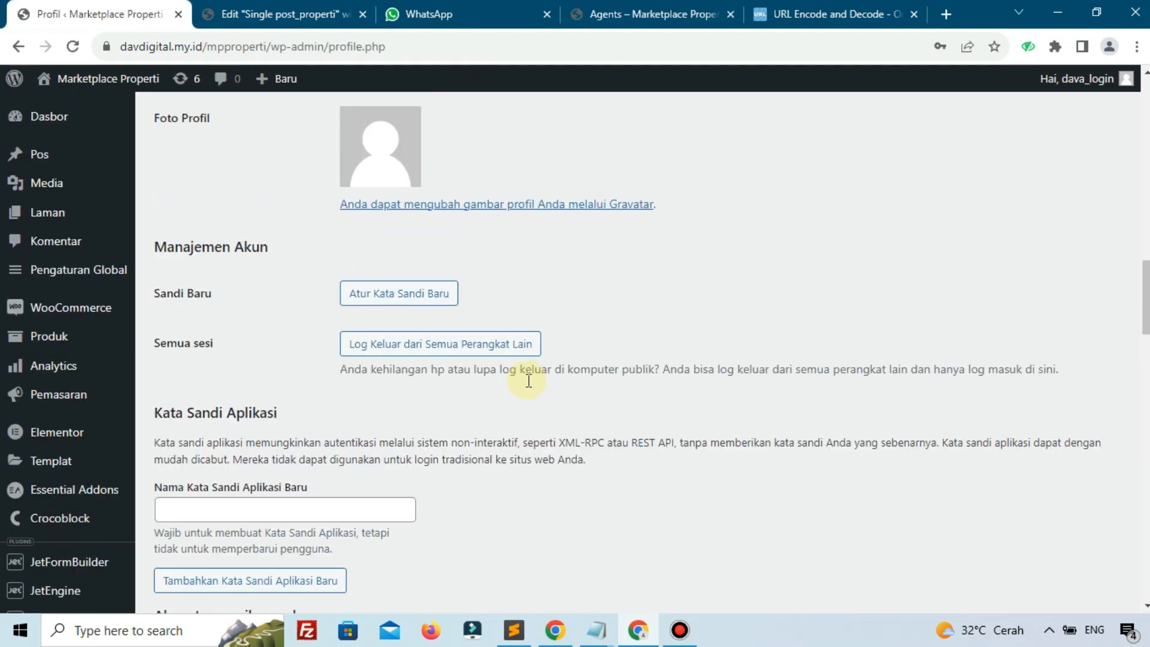
click(684, 11)
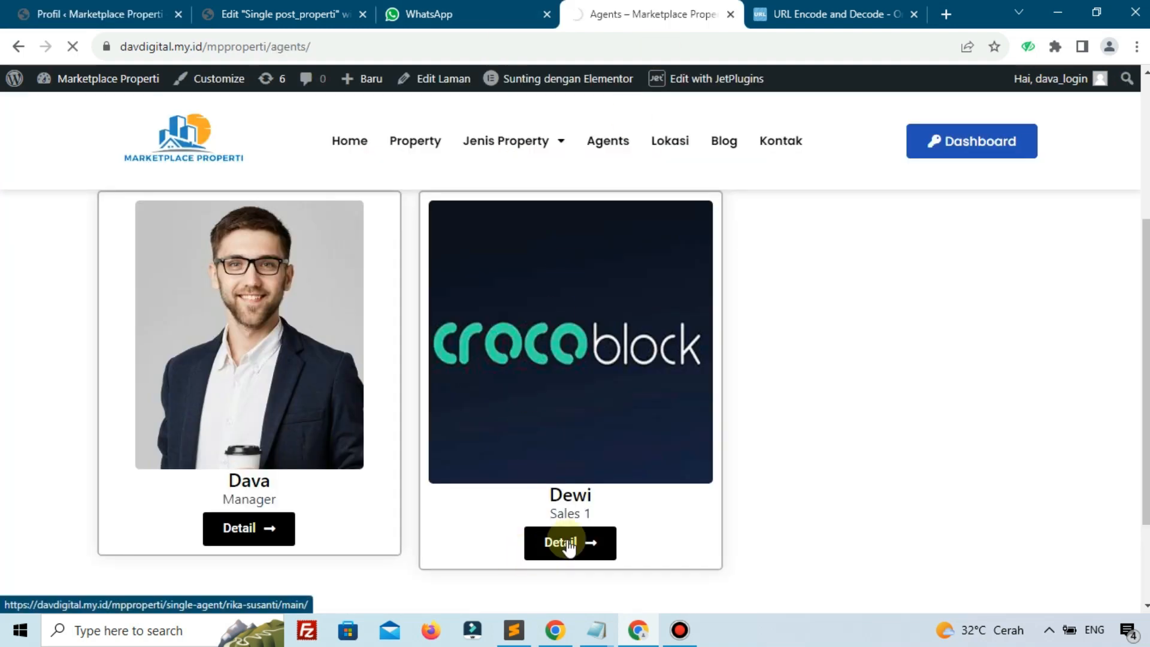
scroll(596, 442, down, 4)
scroll(599, 446, up, 2)
scroll(596, 441, up, 1)
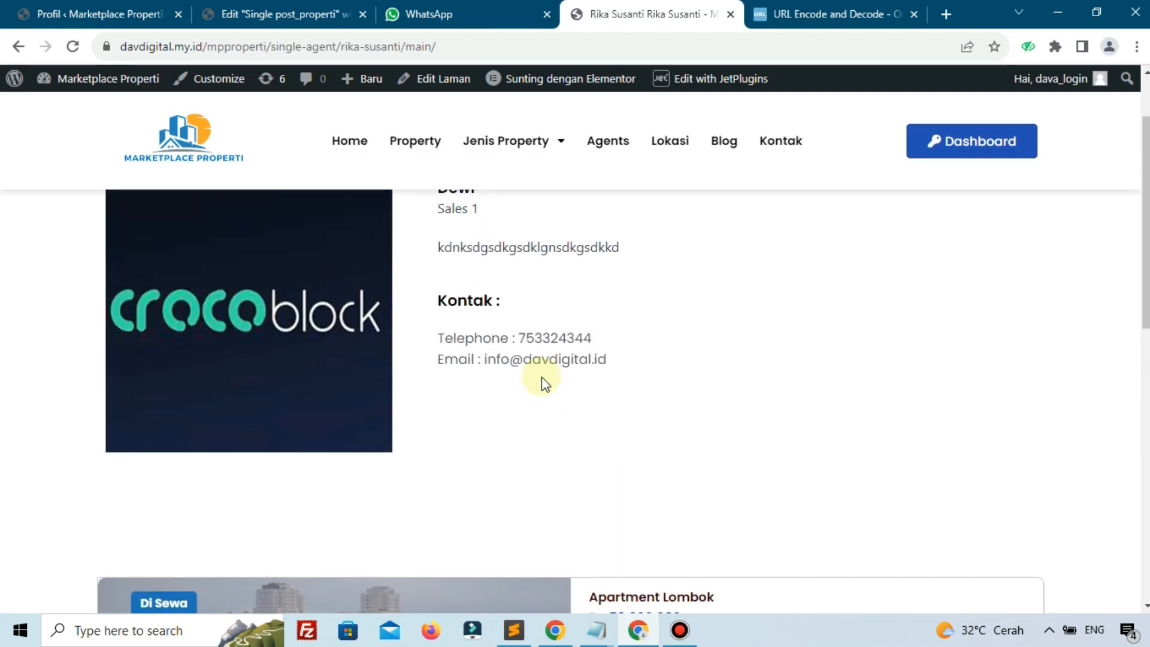
scroll(542, 376, down, 4)
scroll(537, 378, down, 1)
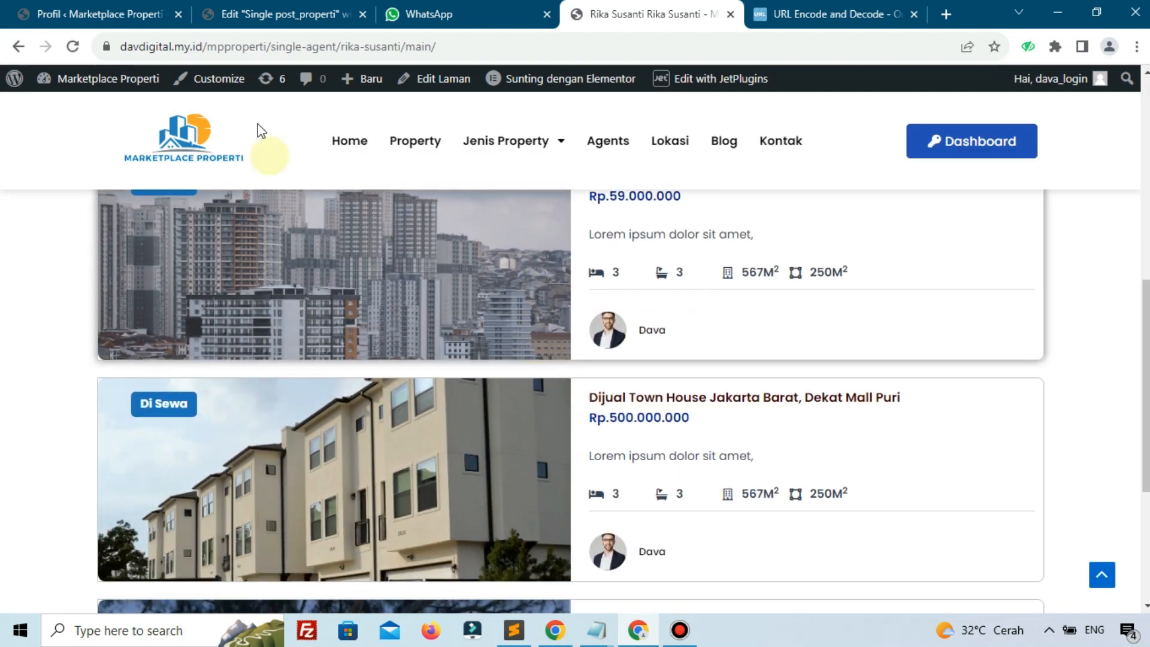
scroll(596, 360, down, 3)
scroll(599, 368, up, 8)
scroll(602, 372, down, 4)
scroll(413, 383, down, 1)
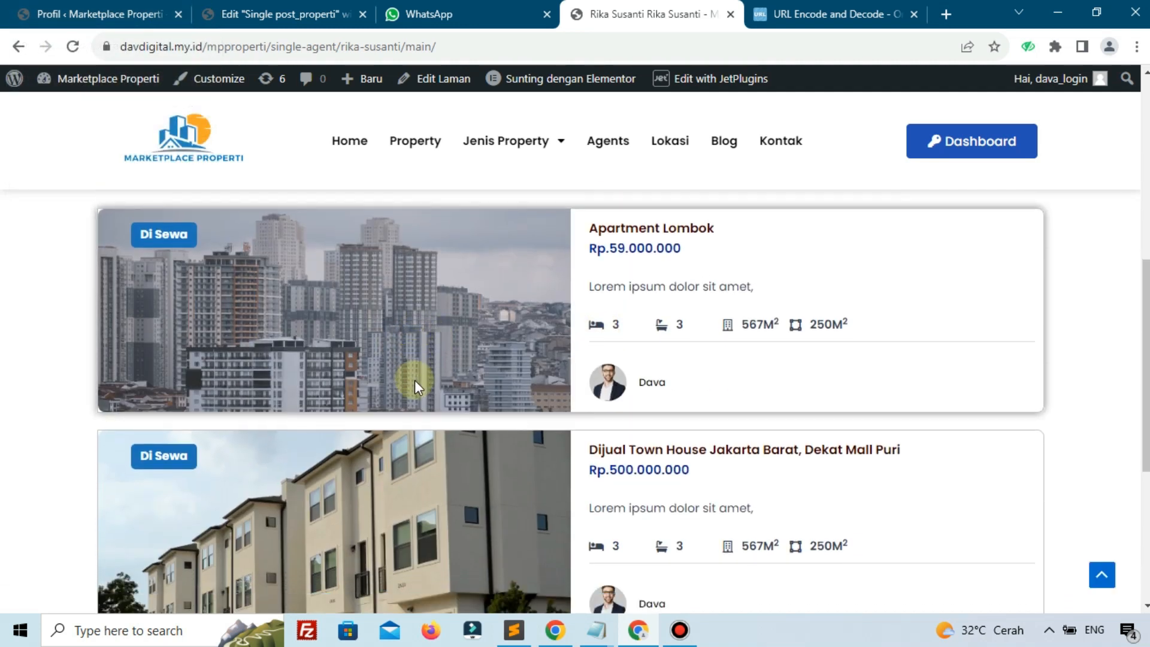
scroll(416, 385, up, 7)
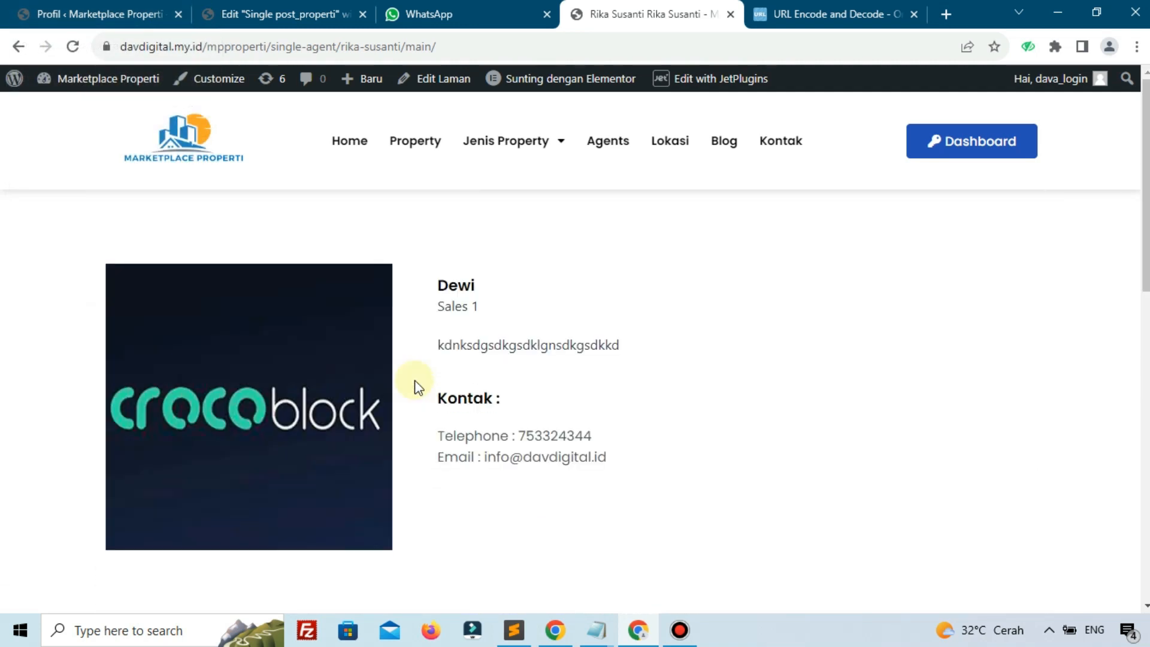
scroll(572, 323, down, 5)
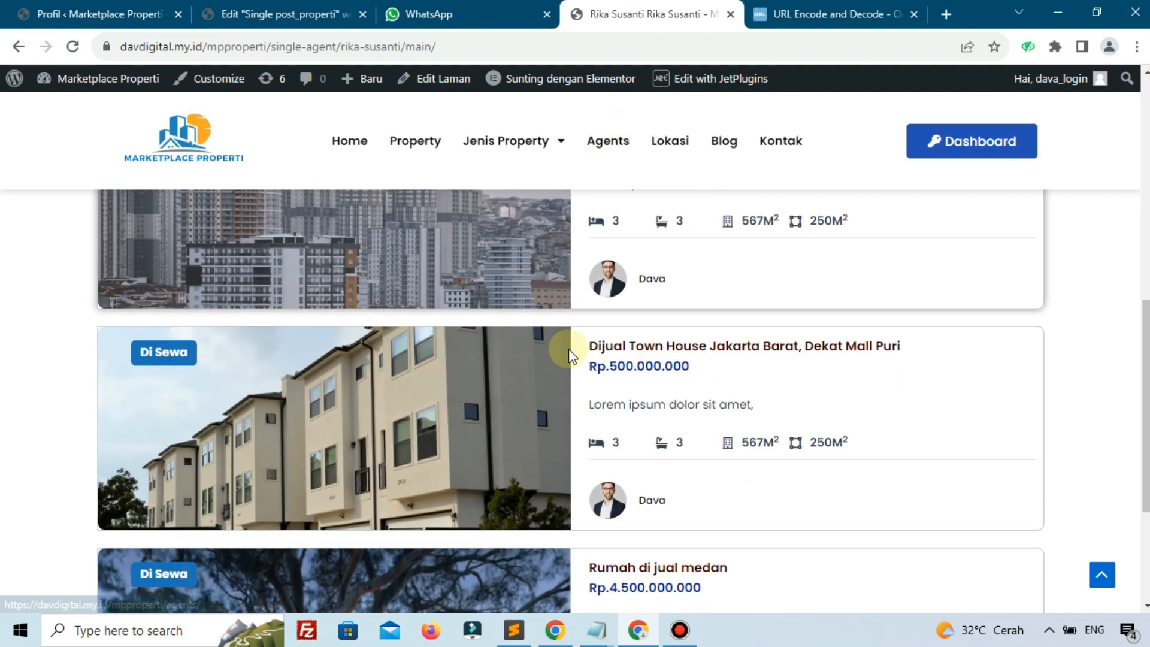
scroll(569, 351, down, 3)
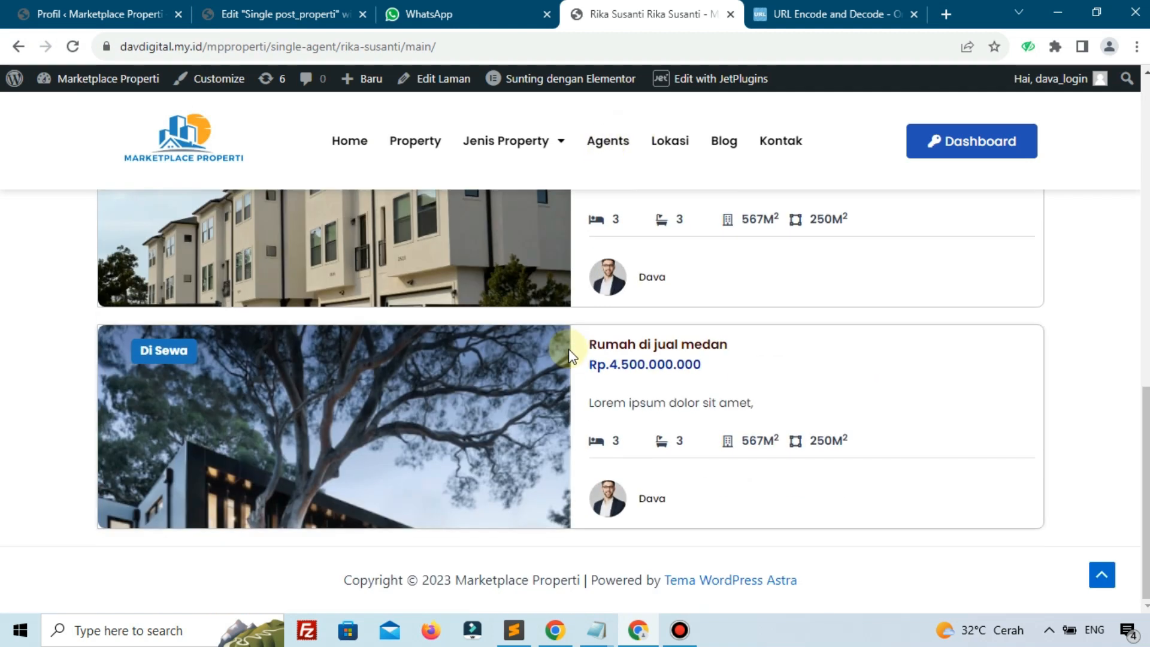
Go to the site's Home page and scroll to the property cards, including Rumah Minimalis
click(423, 146)
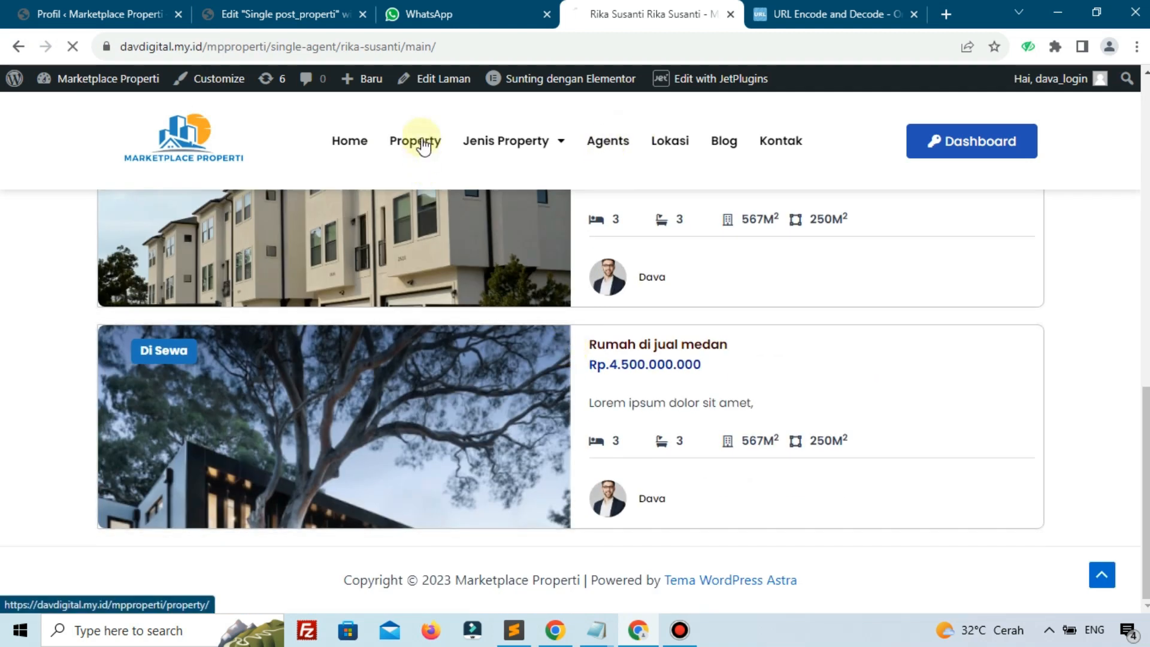
click(362, 139)
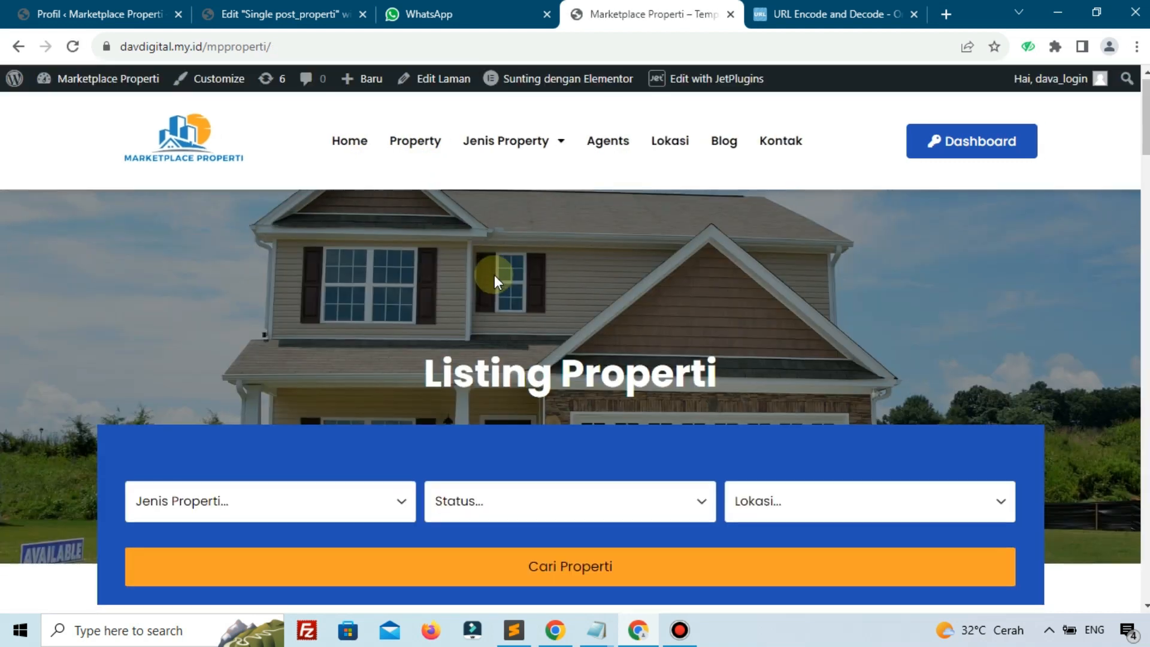
scroll(495, 275, down, 6)
scroll(494, 275, down, 6)
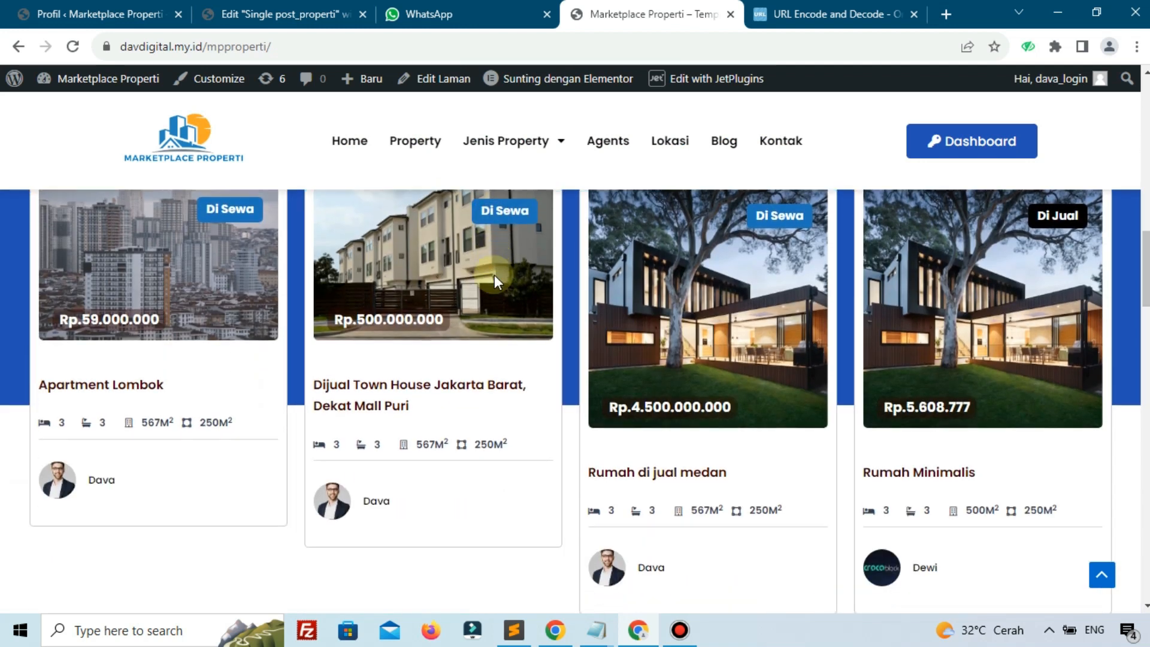
scroll(494, 275, down, 4)
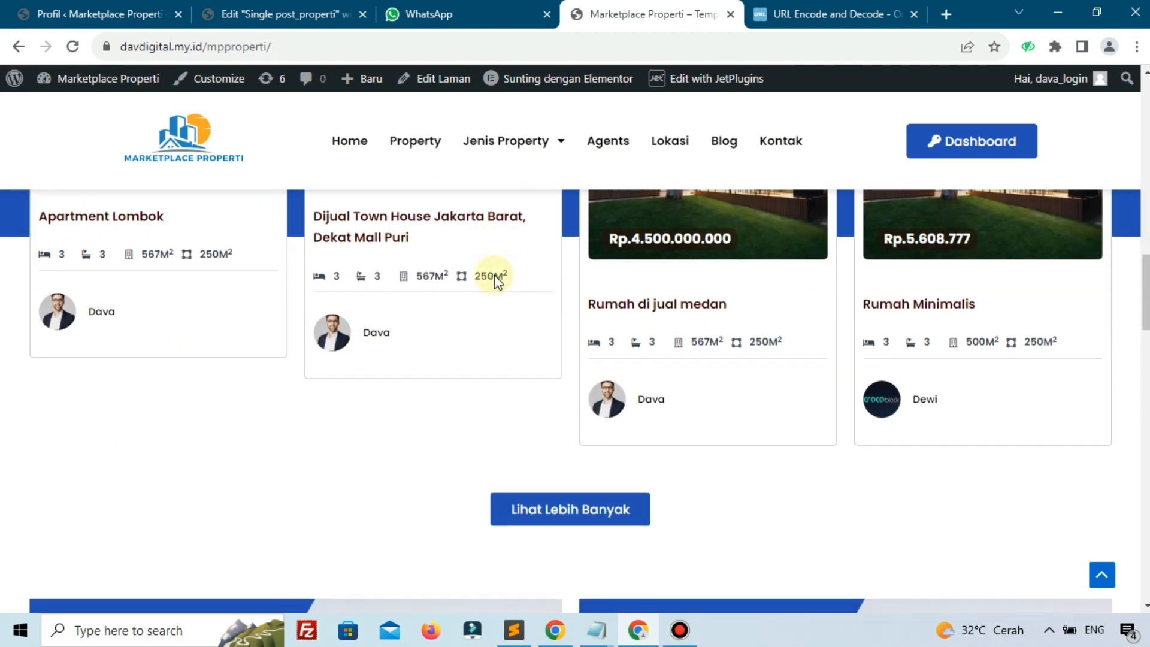
scroll(494, 275, up, 4)
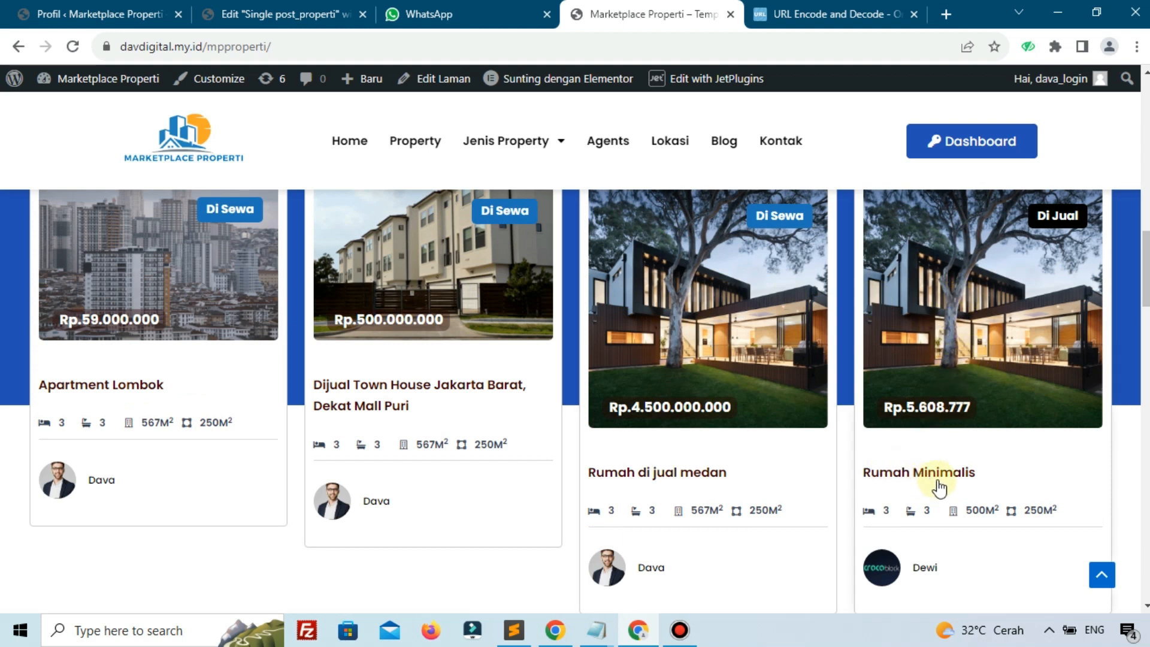
click(127, 7)
scroll(82, 329, down, 3)
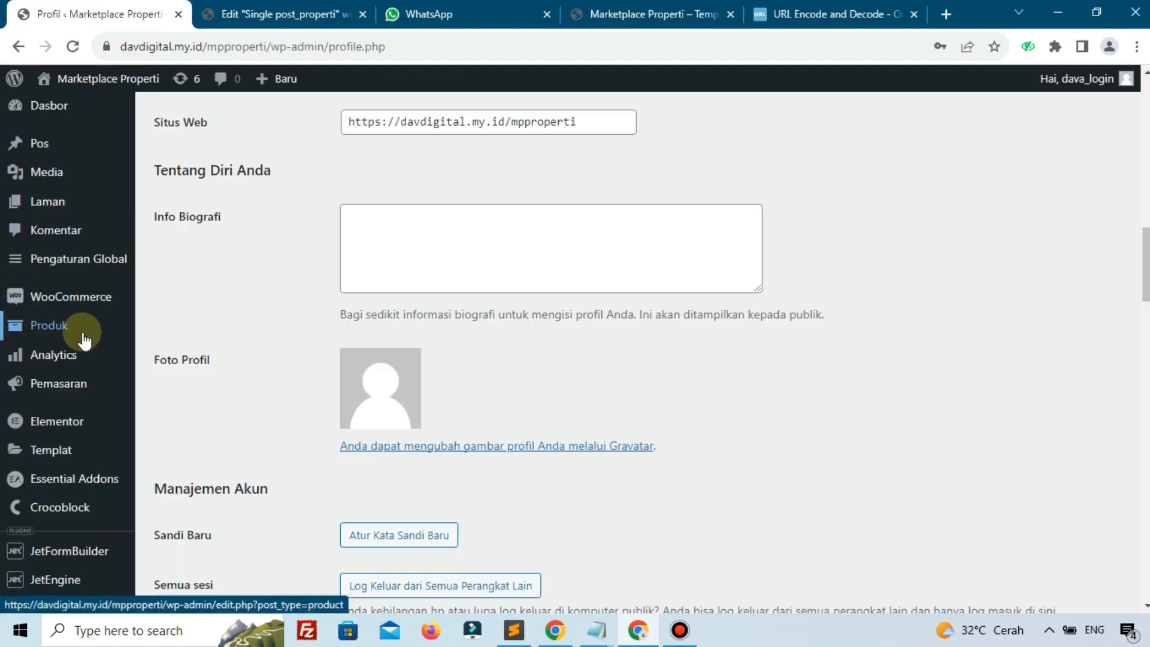
mouse_move(75, 391)
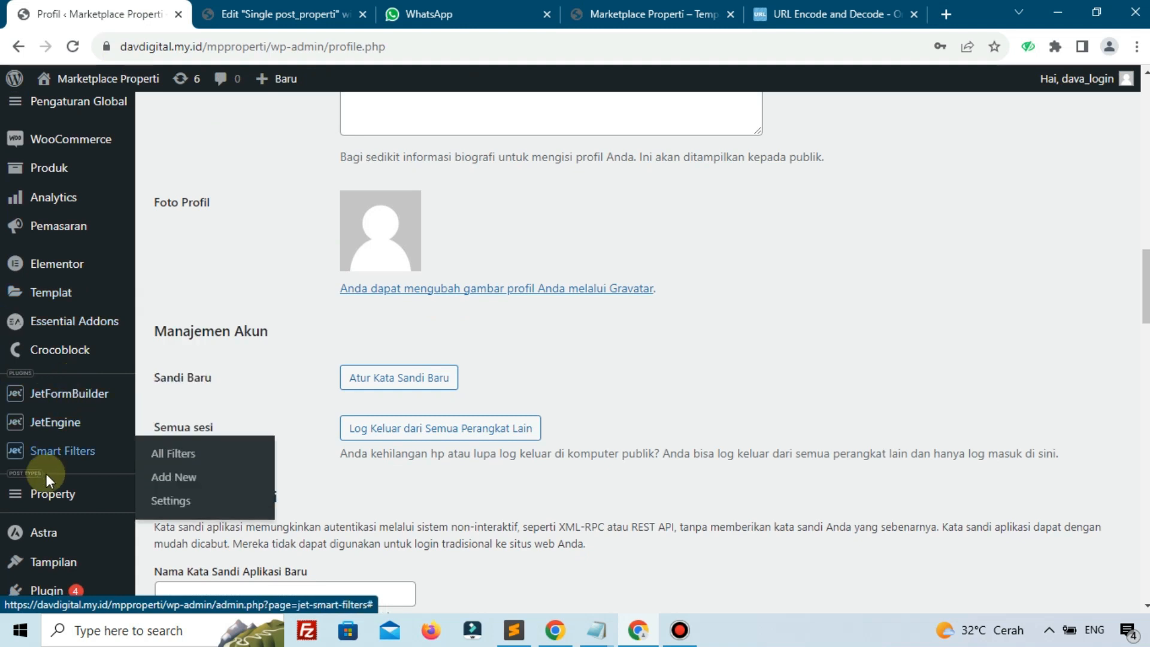
click(623, 12)
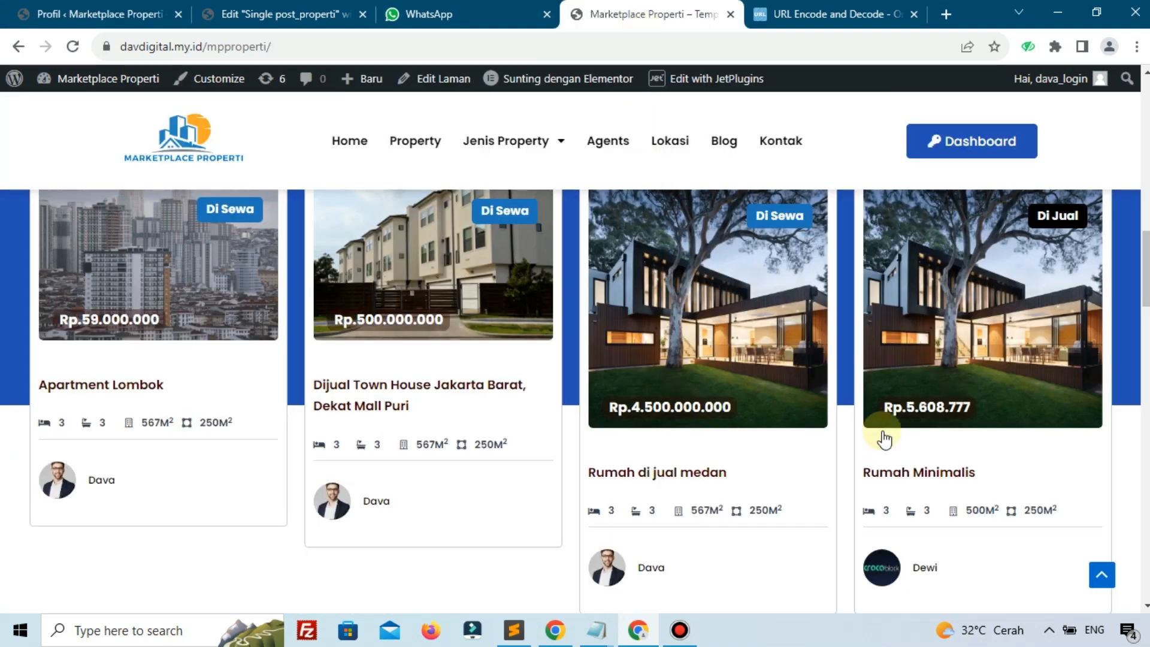
Open the Rumah Minimalis listing and copy the agent's e-mail from the seller card with Salin
click(929, 392)
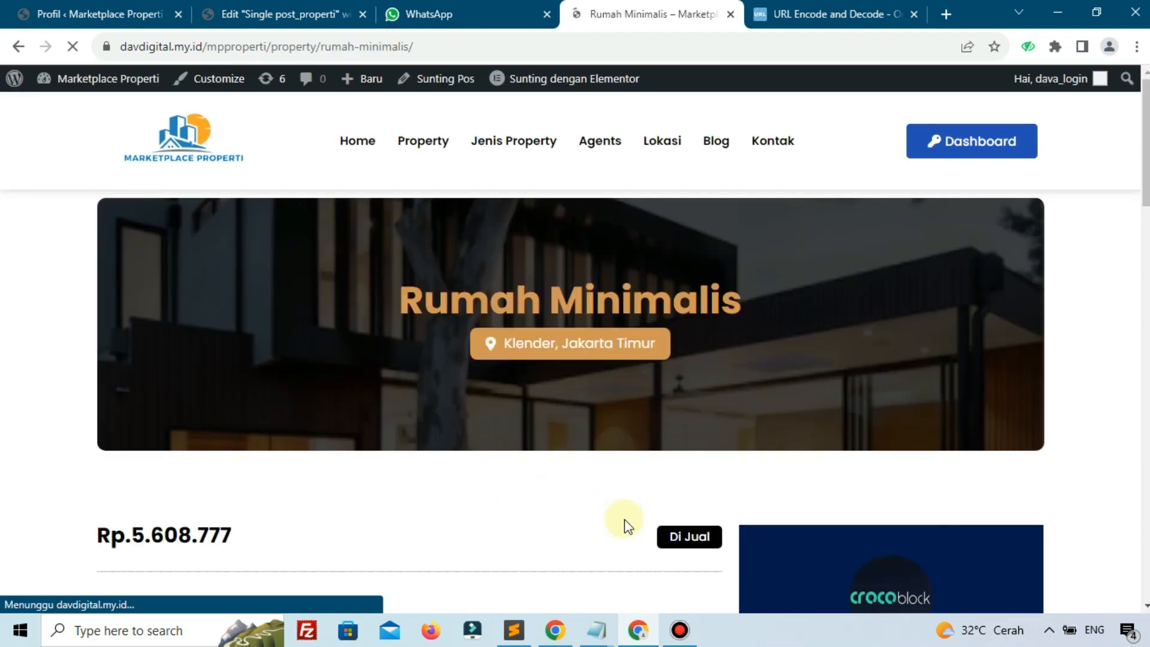
scroll(800, 468, down, 4)
mouse_move(857, 484)
mouse_down()
mouse_move(972, 487)
mouse_move(872, 481)
mouse_up()
right_click(872, 483)
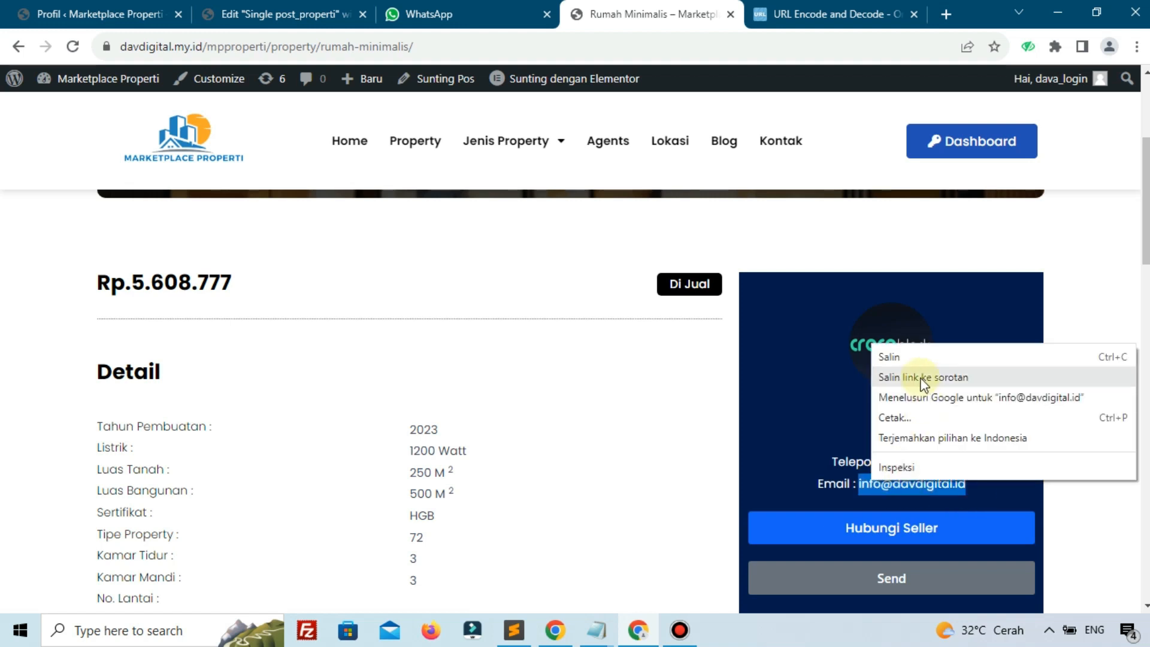
click(886, 357)
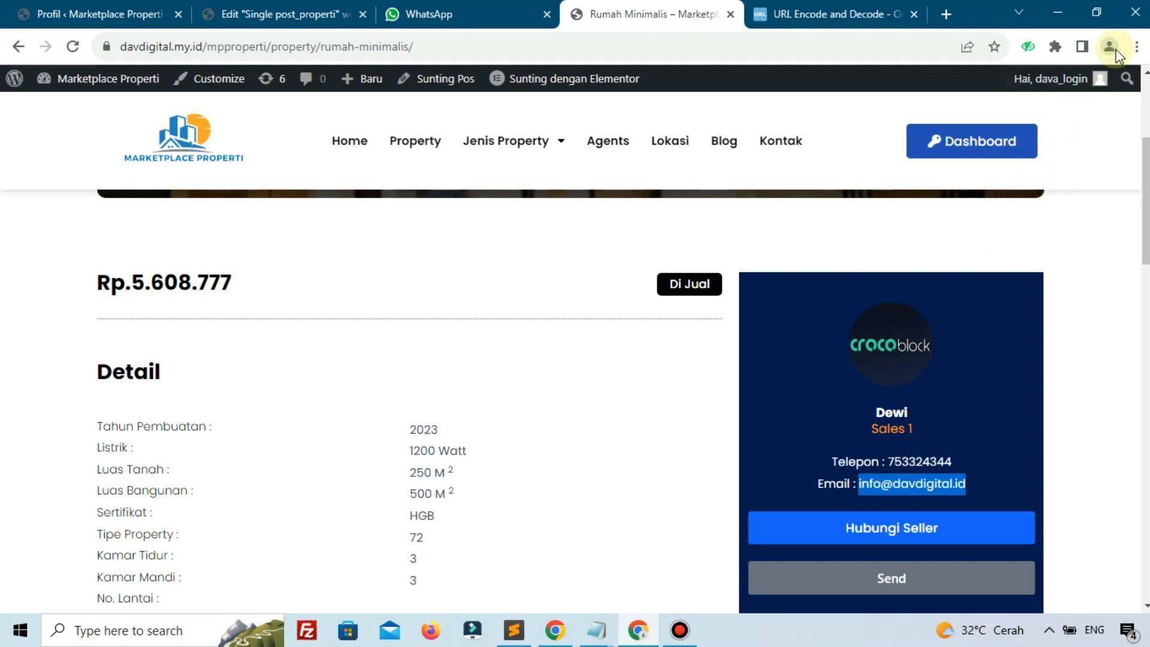
click(1135, 46)
Open a new incognito window and go to the davdigital.my.id/mpproperti site
click(1050, 111)
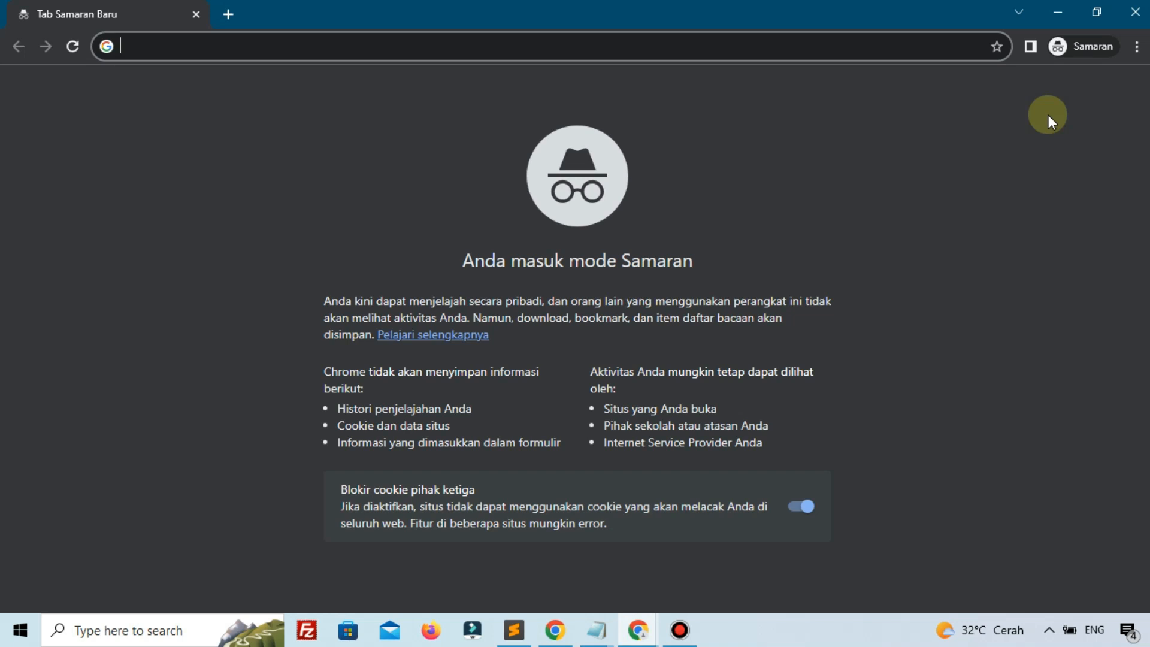
text(da)
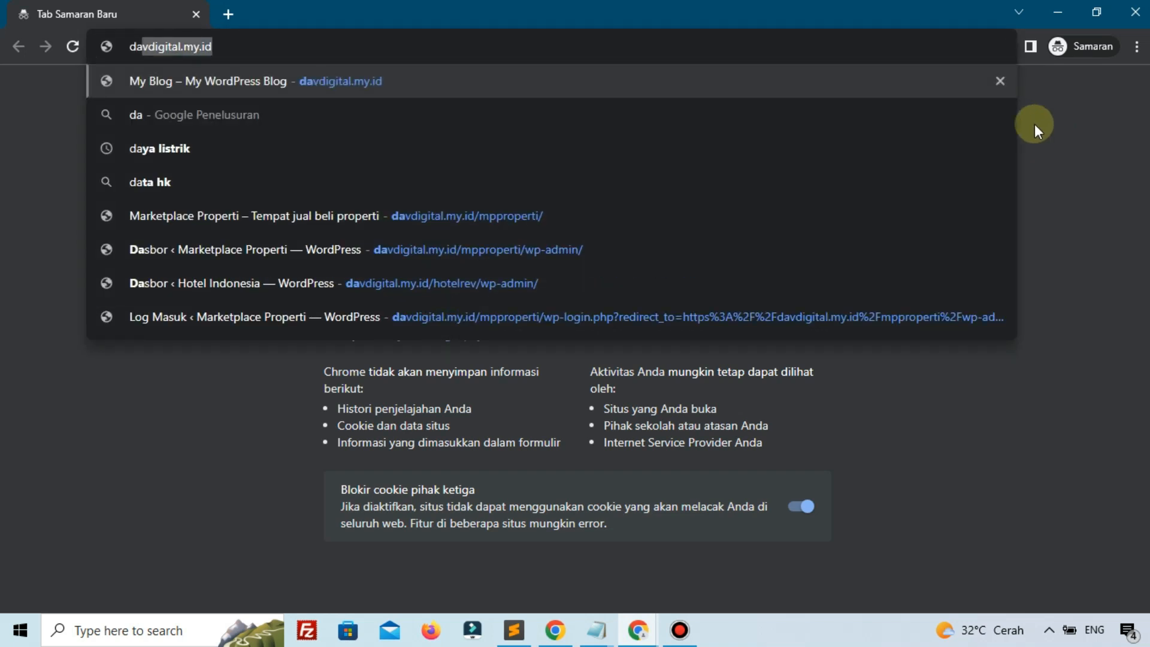
click(541, 207)
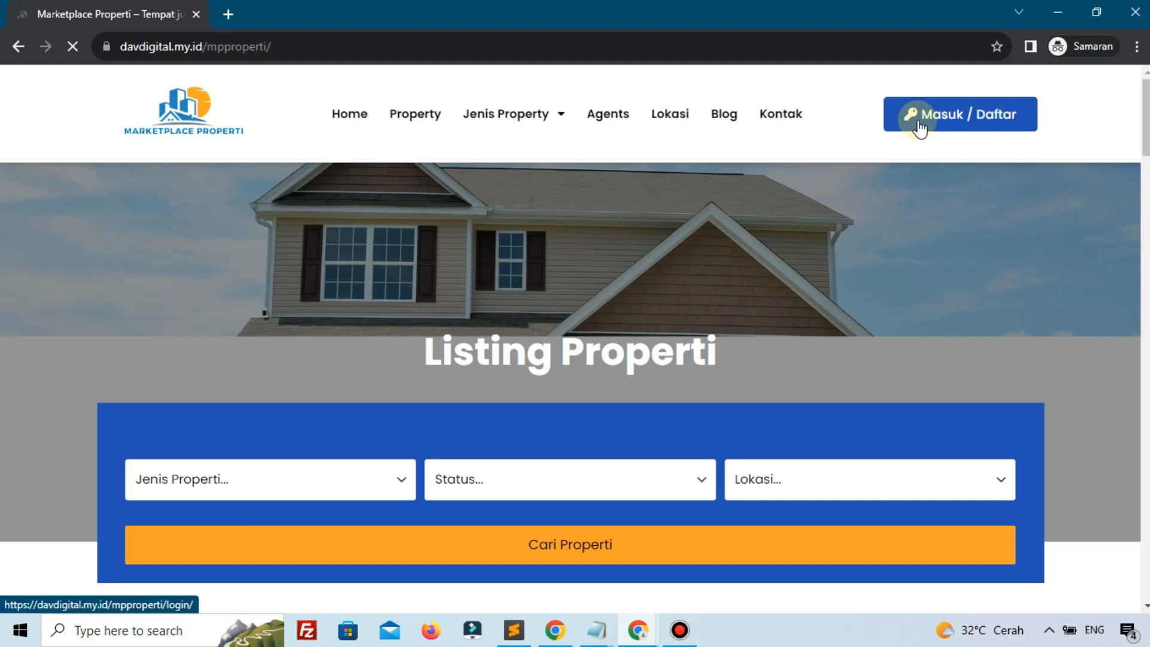
Log in via Masuk / Daftar with the agent's e-mail and saved password
click(920, 128)
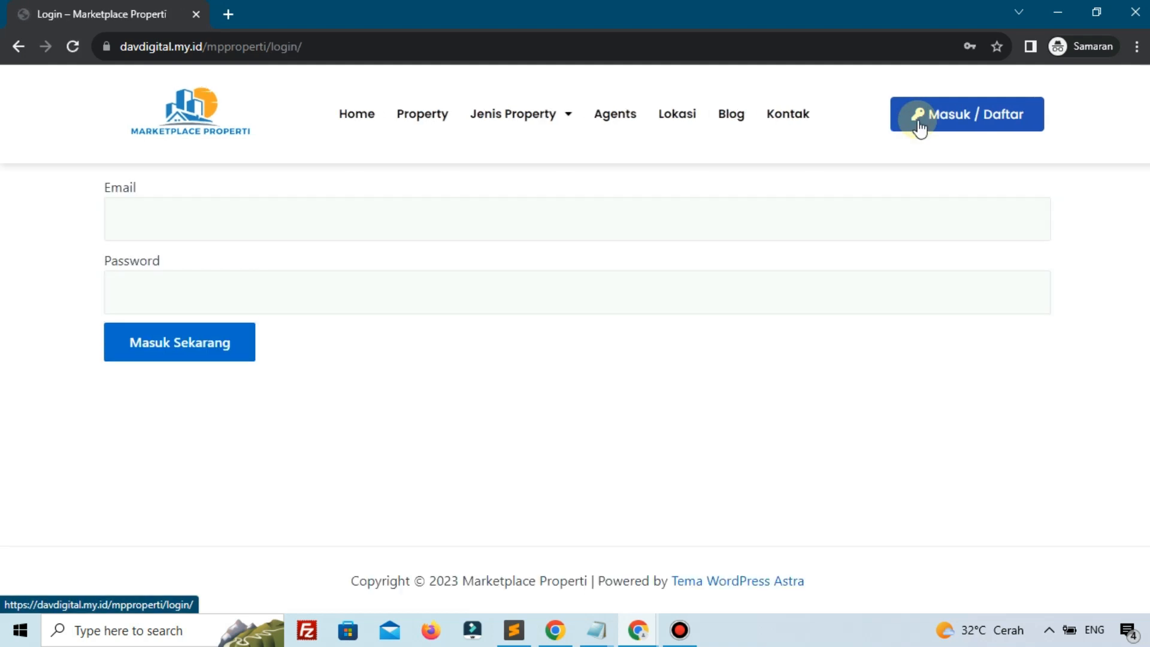
click(704, 237)
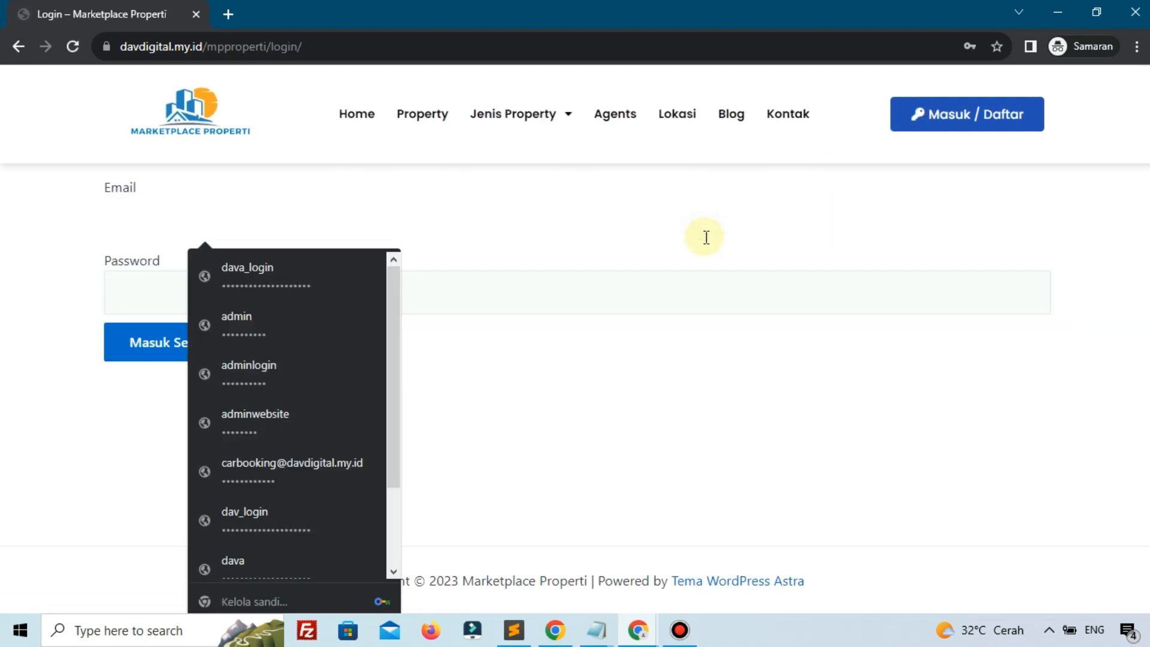
key(ctrl+v)
click(393, 290)
key(ctrl+v)
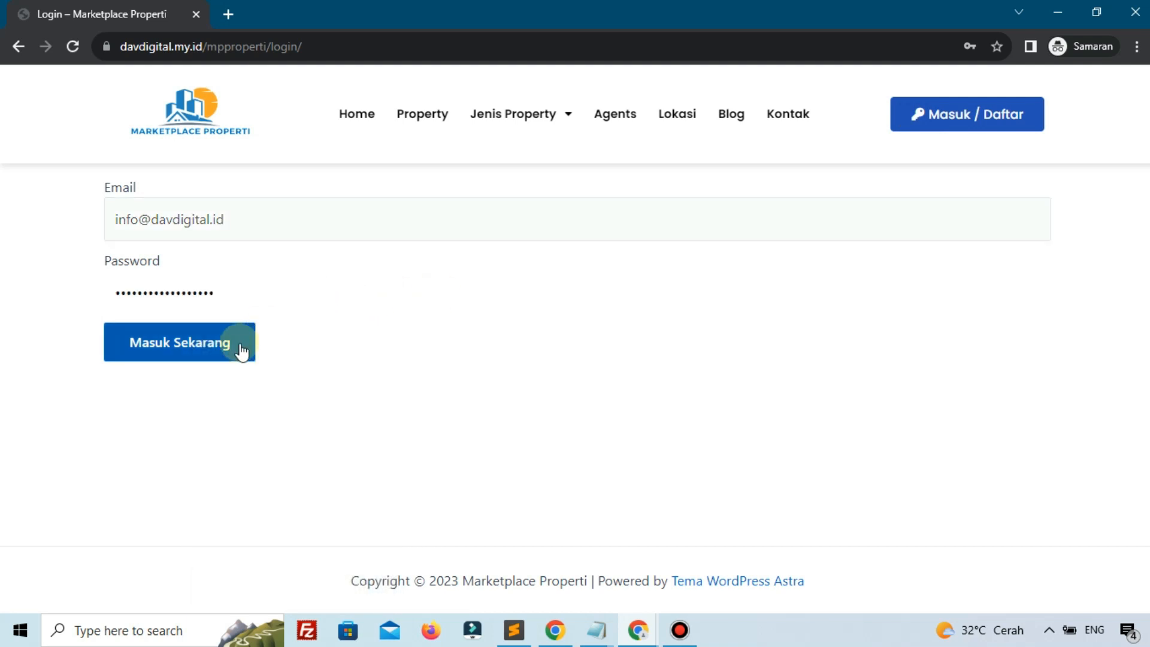
click(232, 345)
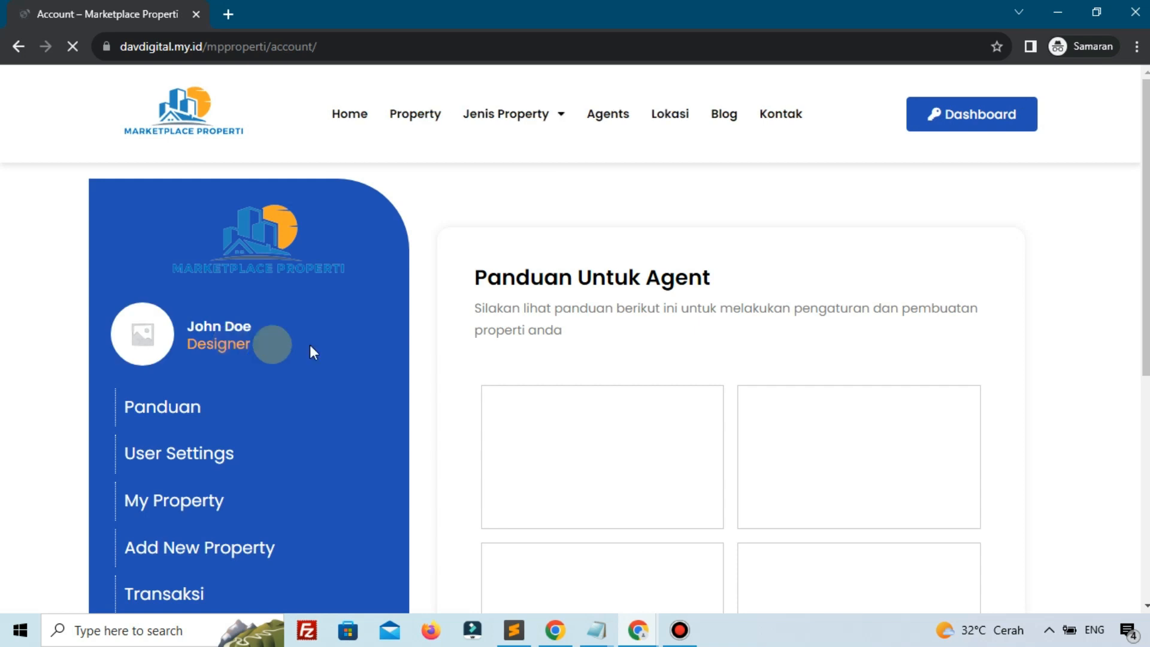
Replace the agent's User Settings phone with the 62-prefixed number, update it, and close the private window
scroll(215, 375, down, 2)
click(209, 375)
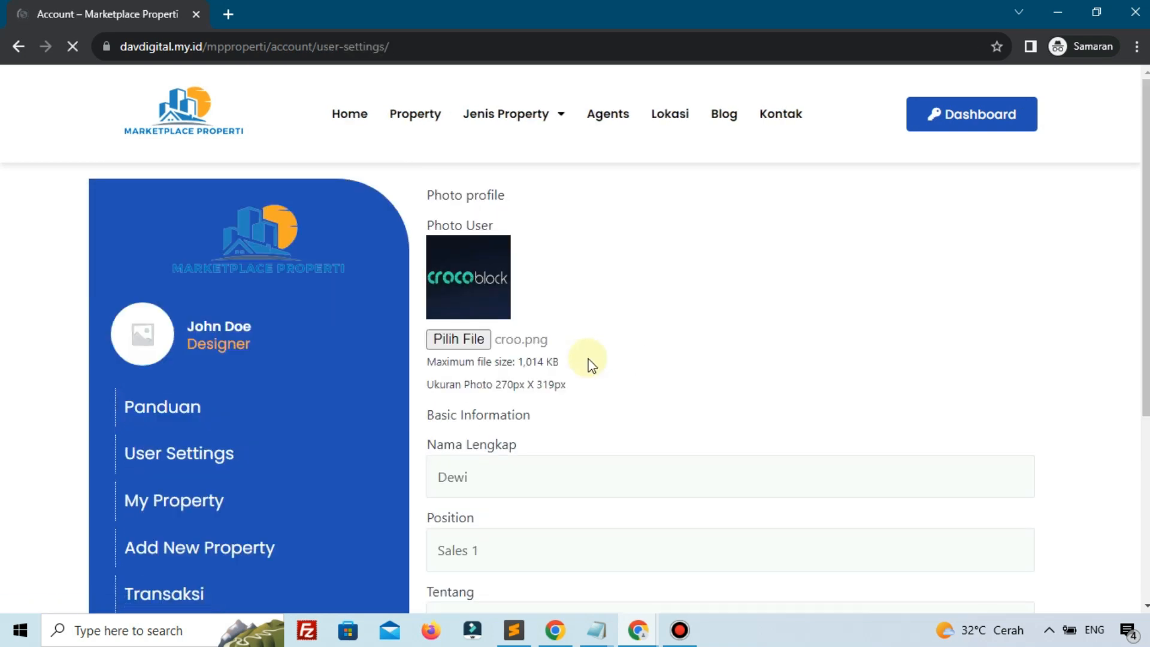
scroll(584, 365, down, 4)
scroll(559, 393, down, 3)
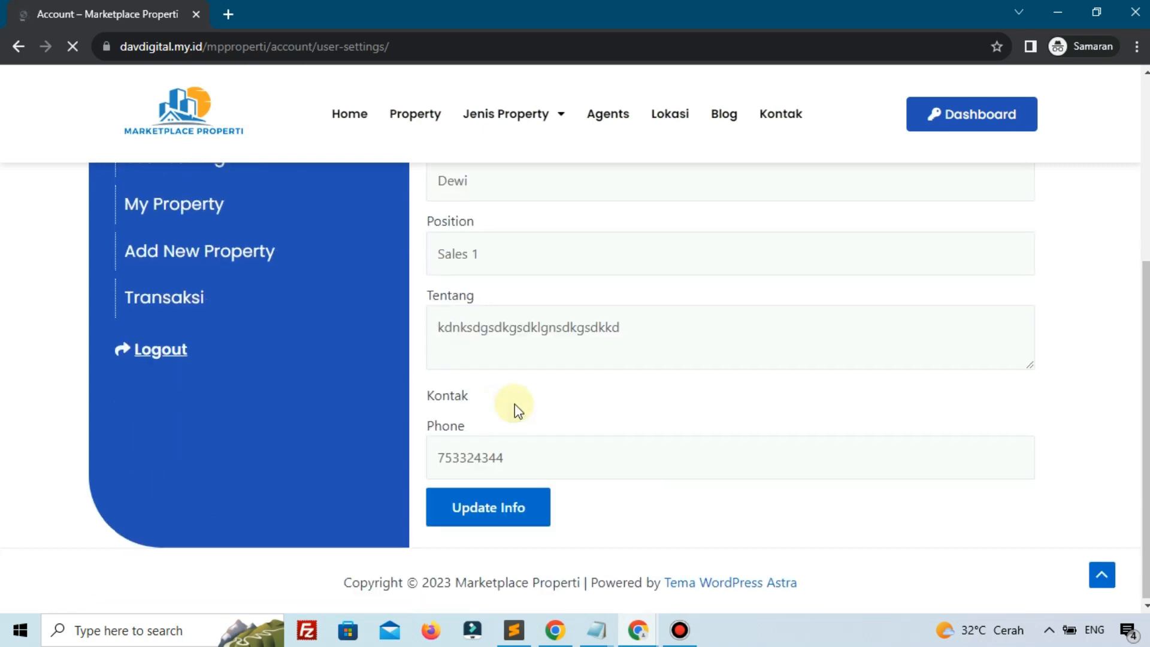
double_click(485, 461)
text(62)
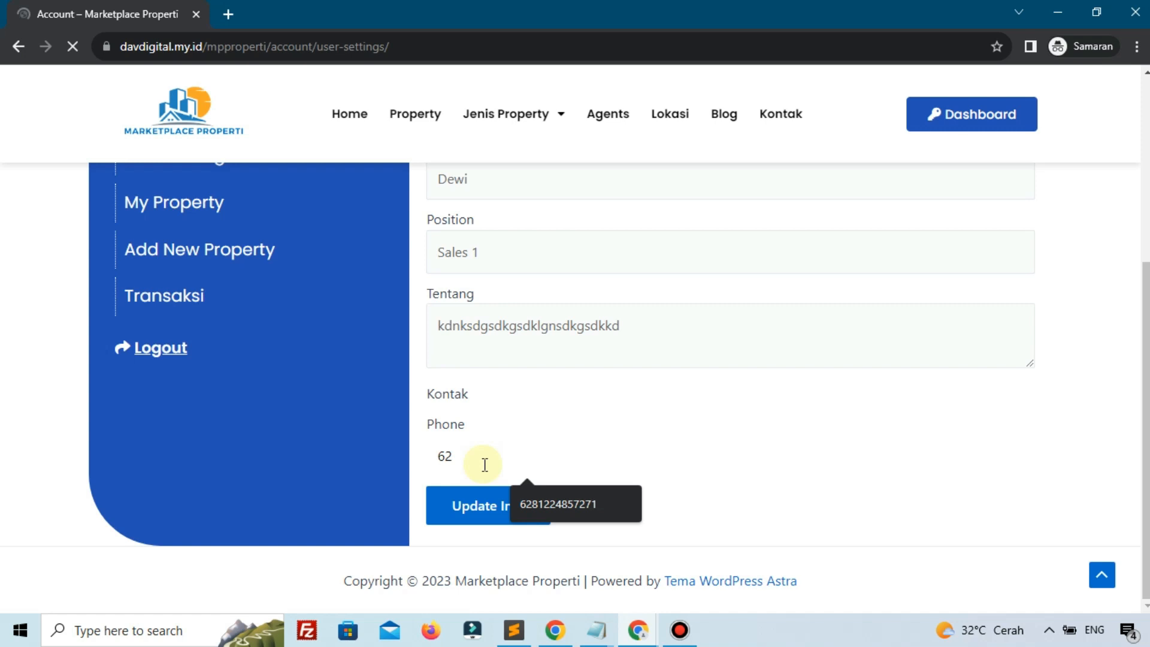
click(539, 504)
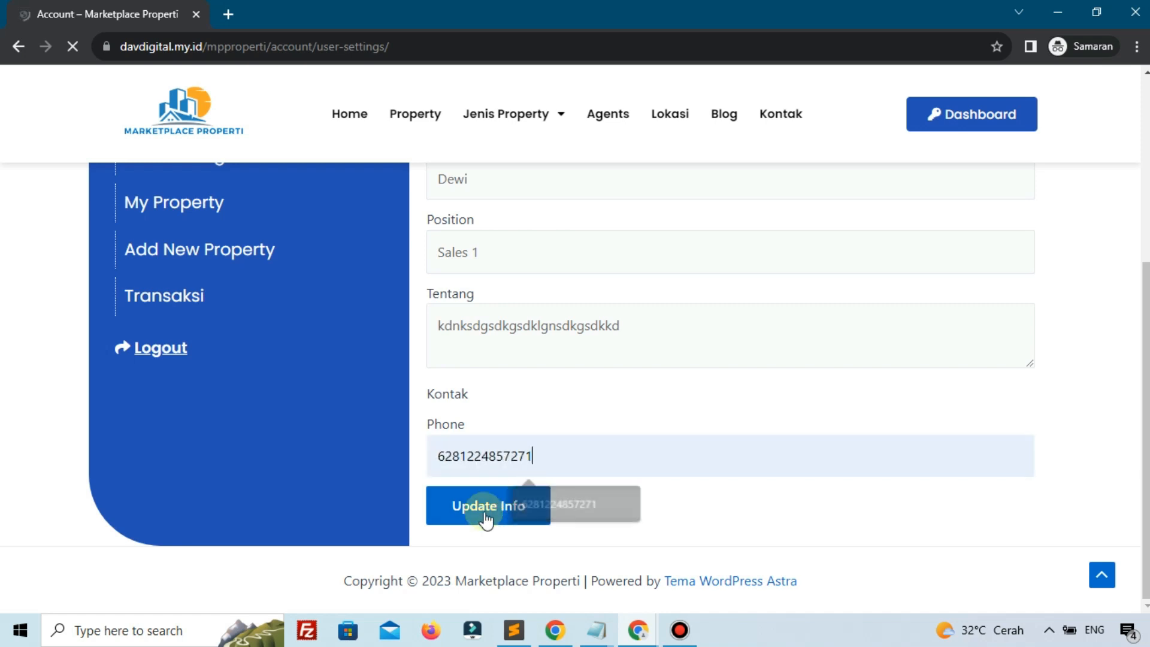
click(493, 514)
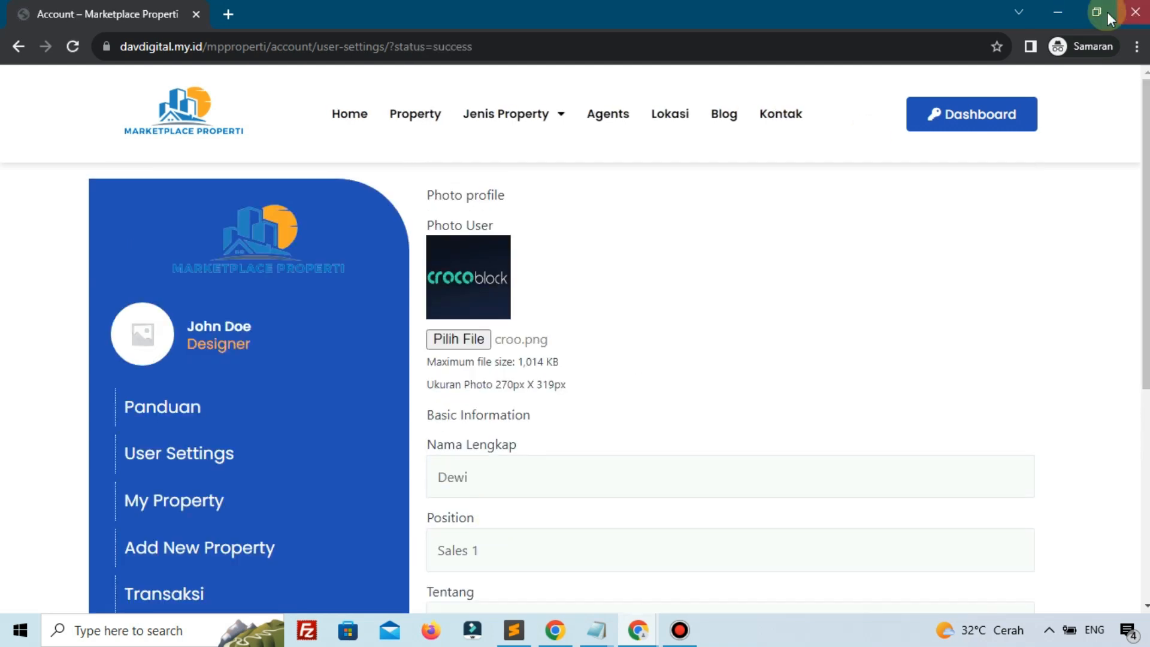
click(1127, 12)
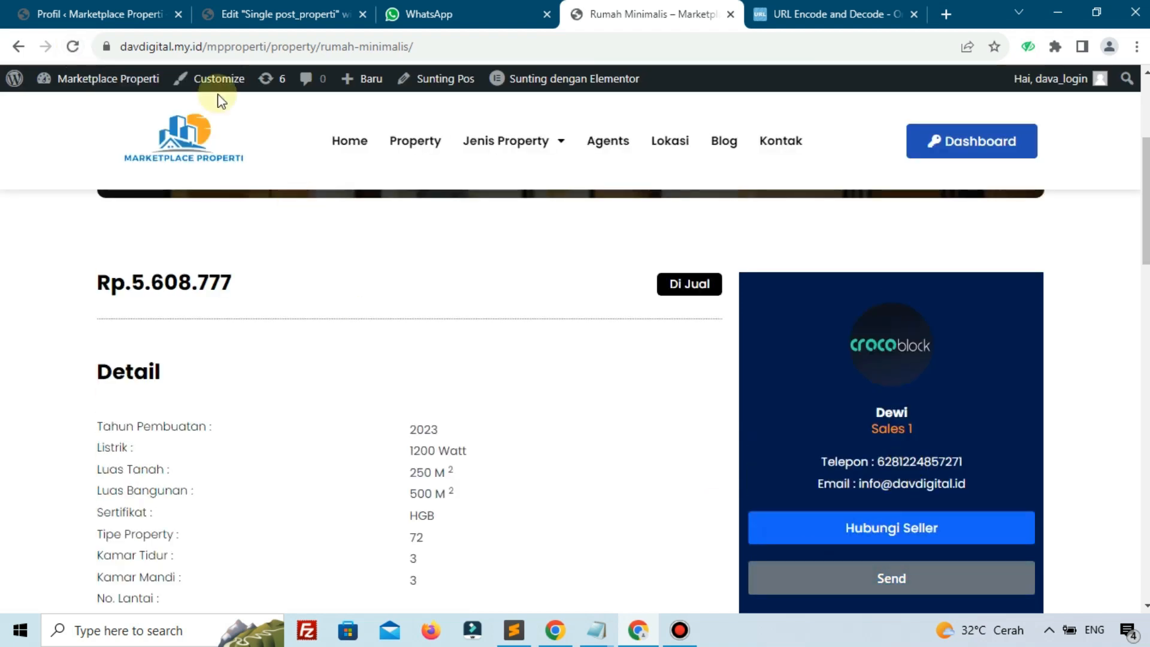
click(147, 11)
scroll(67, 401, down, 3)
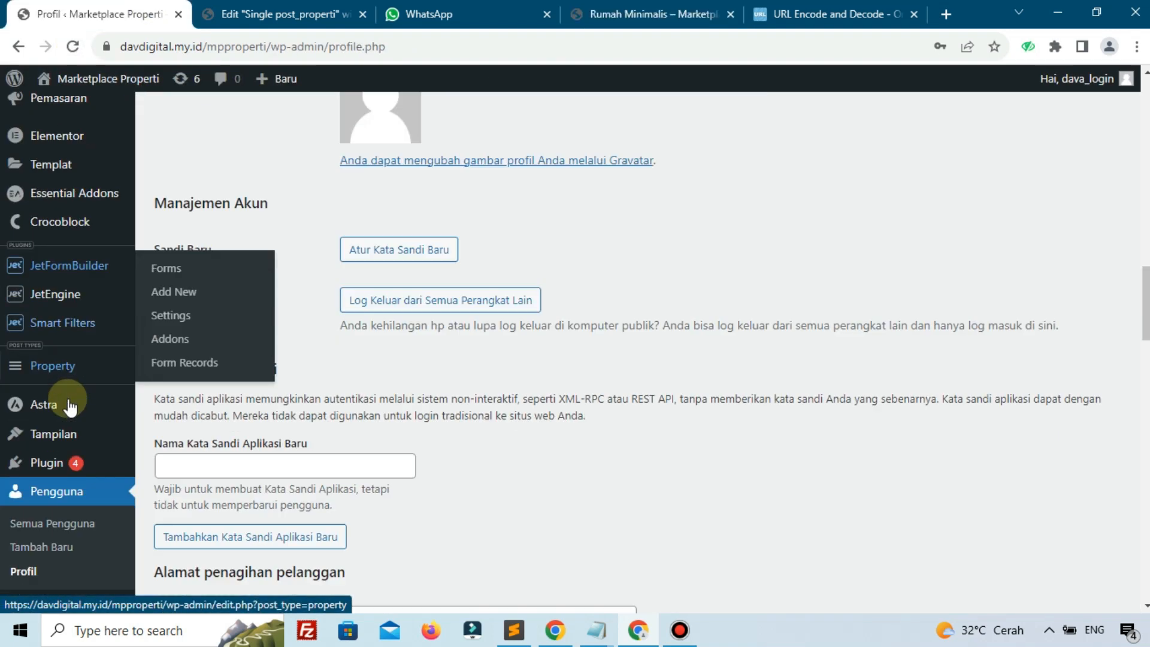
click(77, 482)
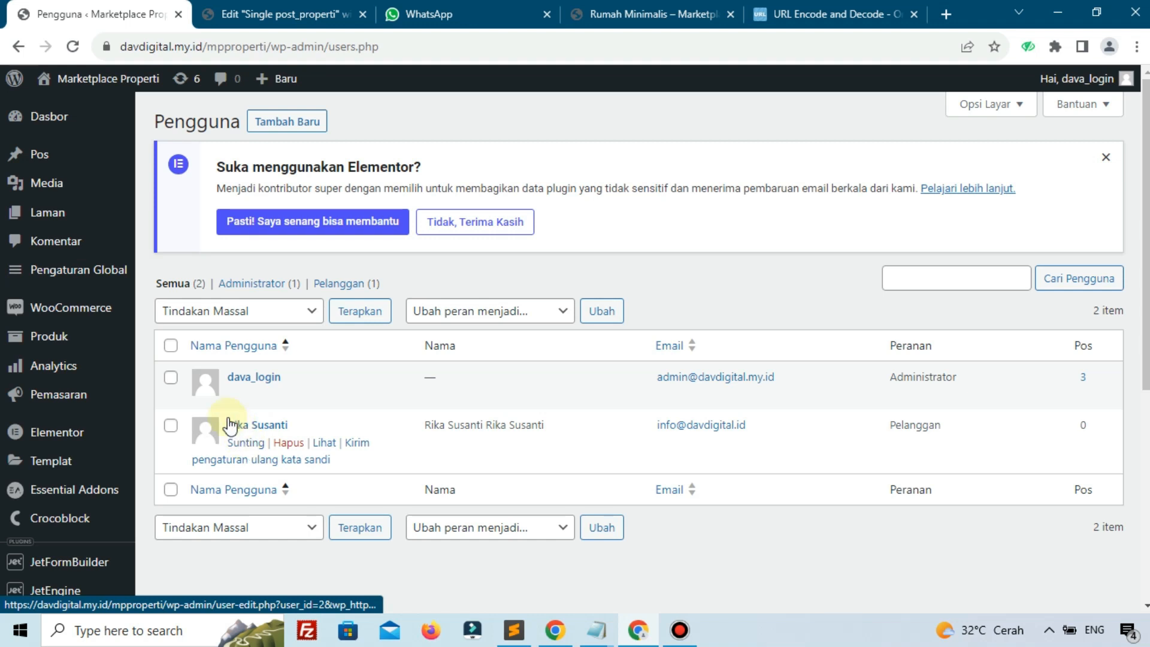
click(235, 445)
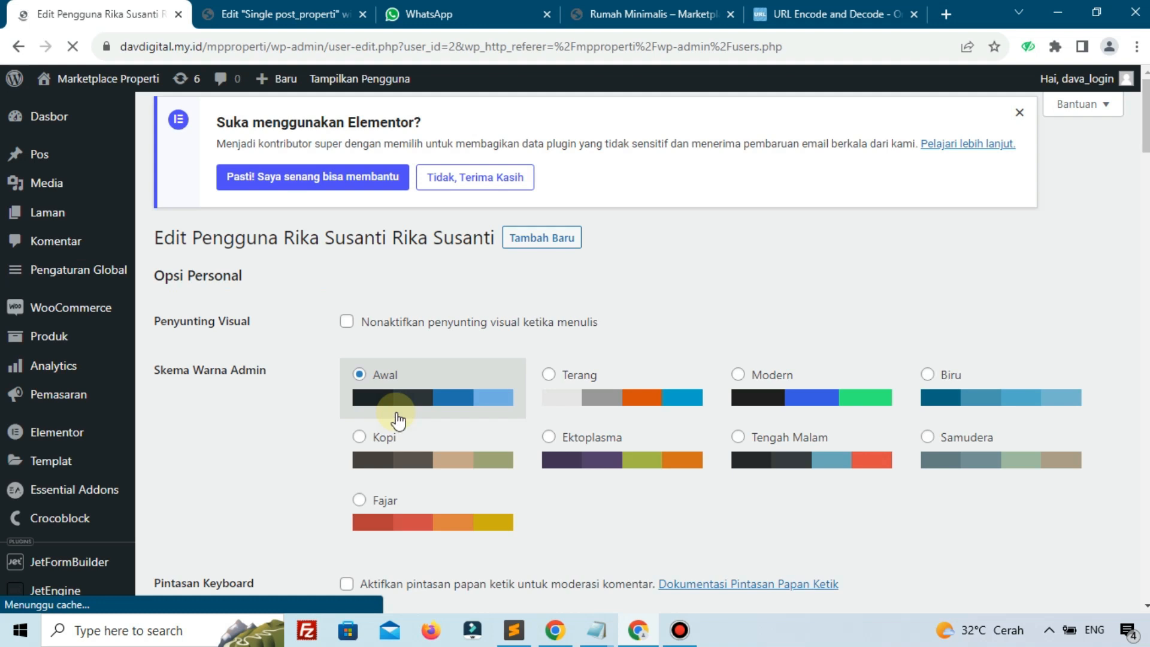
scroll(395, 419, down, 15)
scroll(397, 419, down, 20)
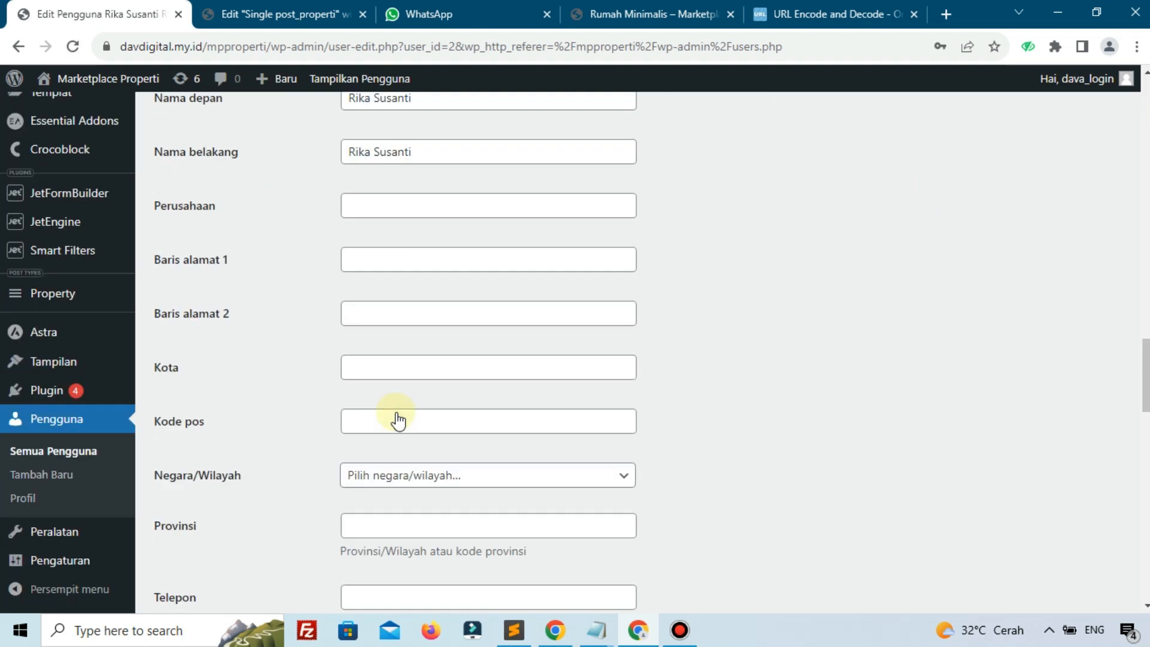
scroll(396, 415, down, 8)
scroll(397, 415, up, 3)
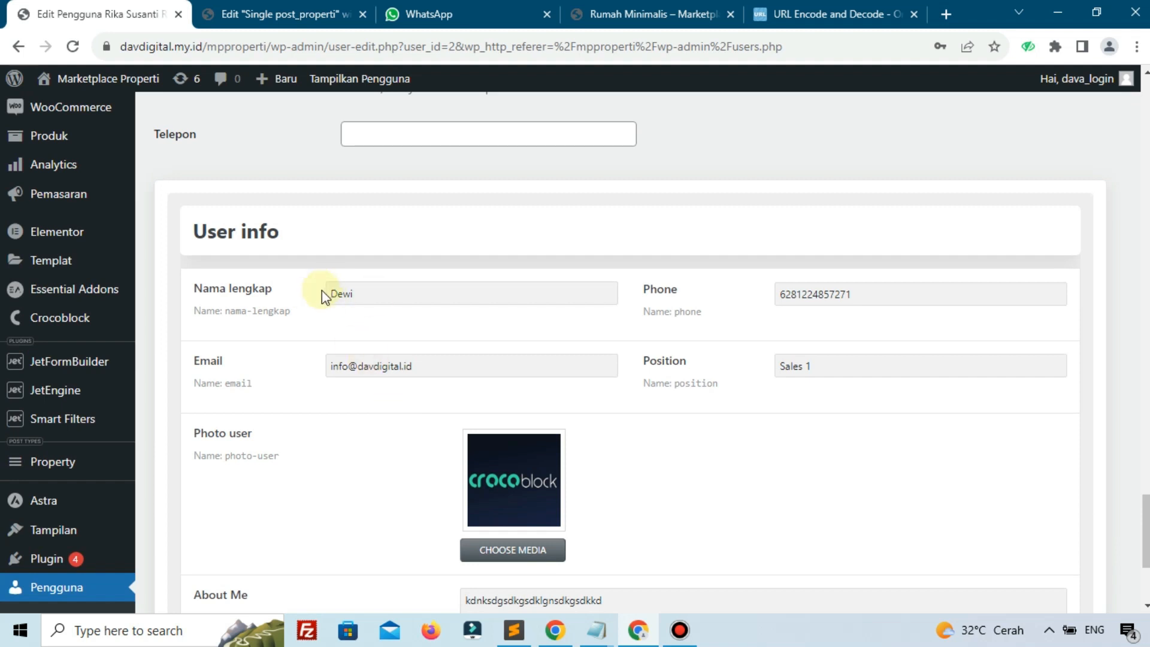
click(650, 14)
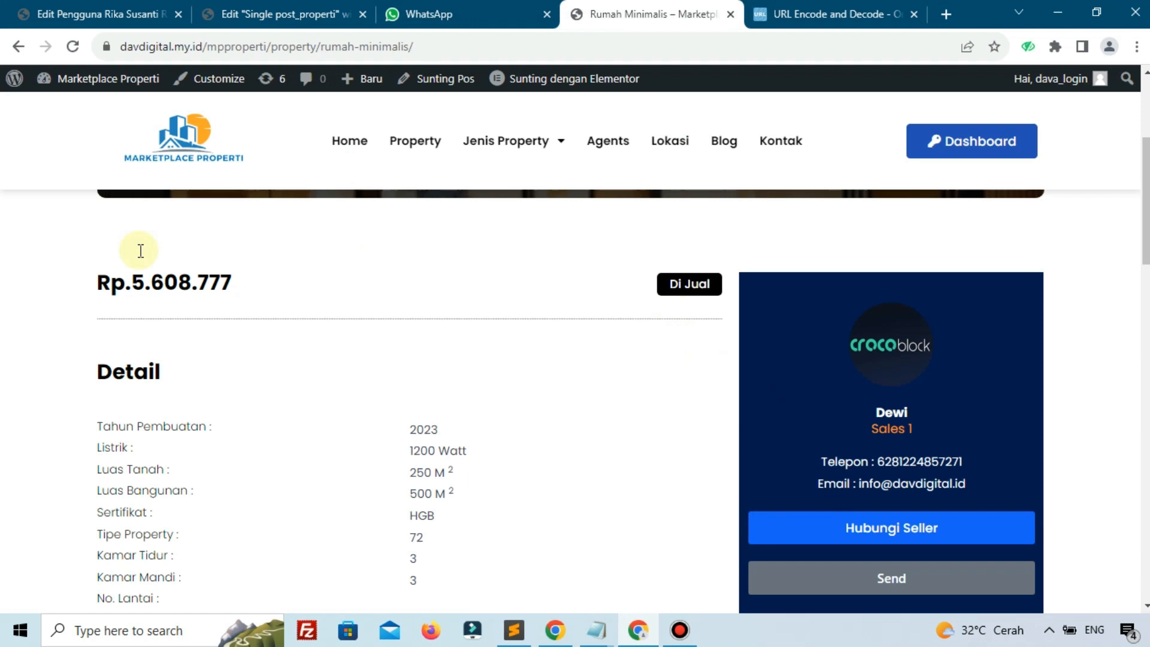
Submit the listing's Send form and check the pre-filled WhatsApp inquiry message
click(73, 46)
click(546, 13)
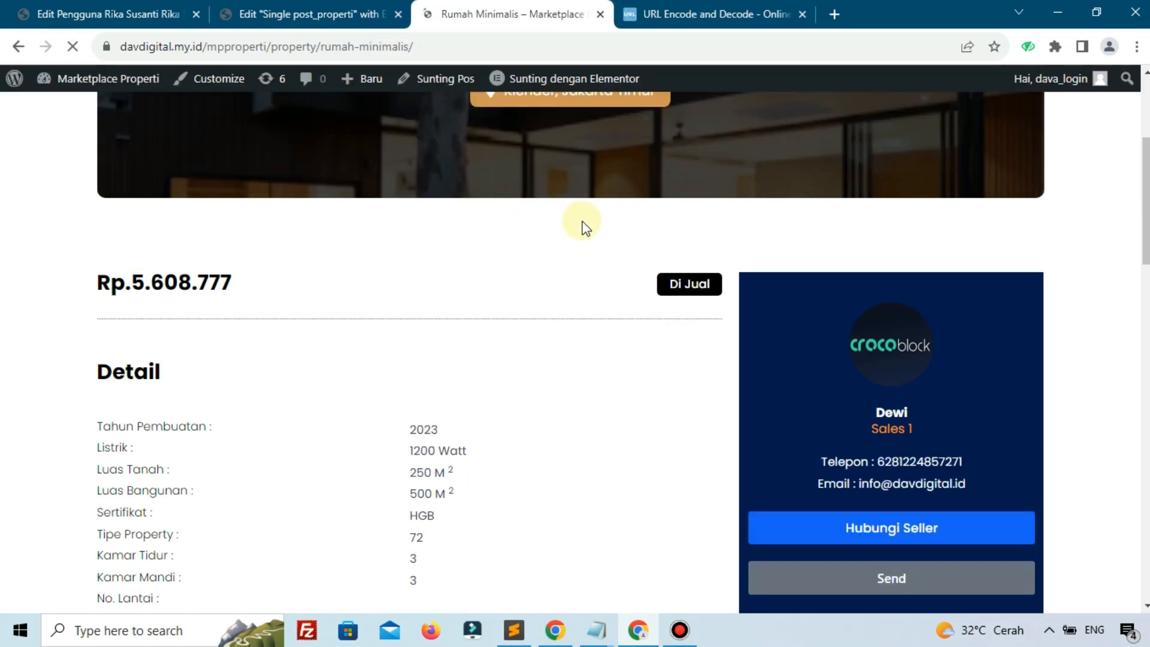
scroll(689, 257, down, 3)
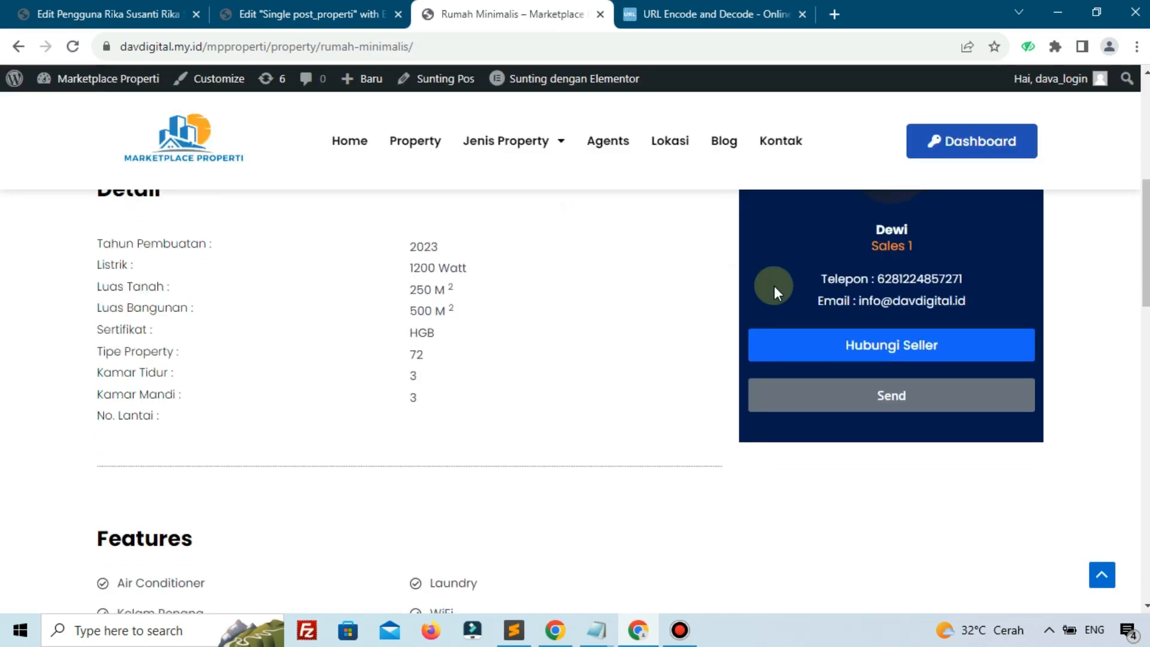
click(832, 404)
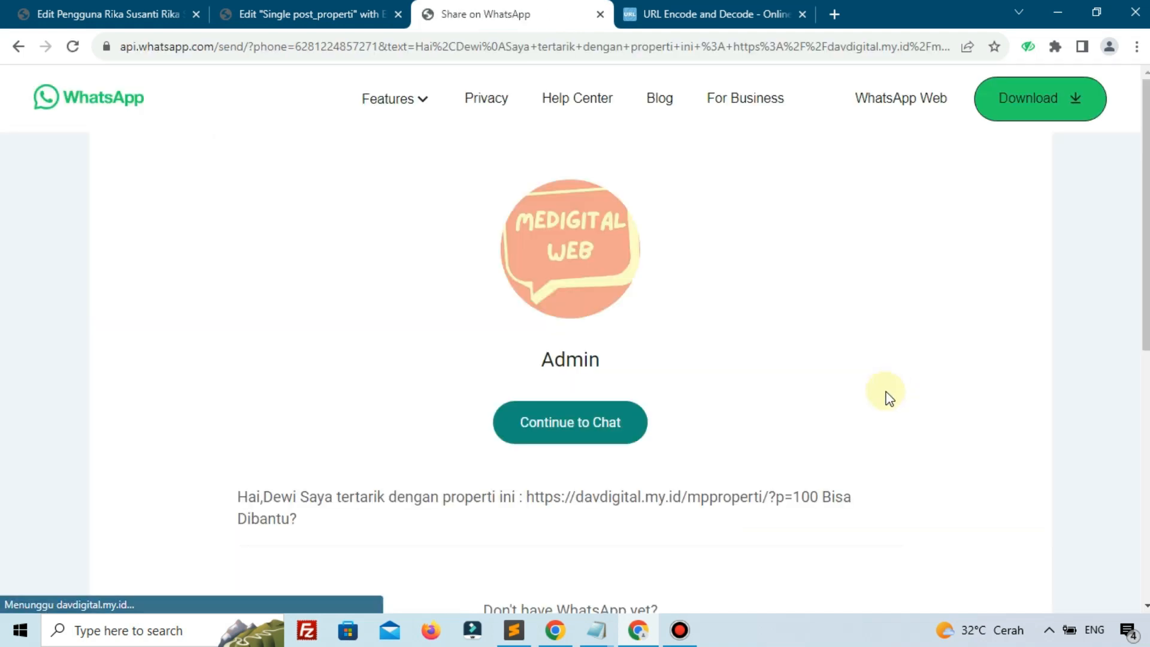
drag(293, 489, 469, 488)
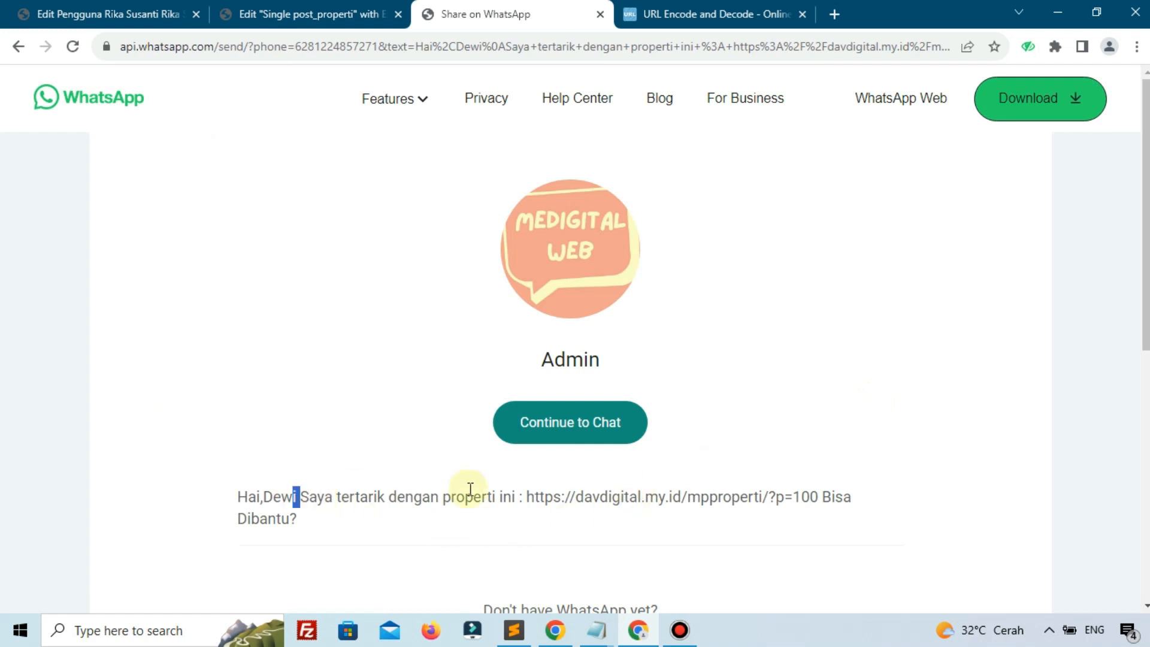
click(508, 493)
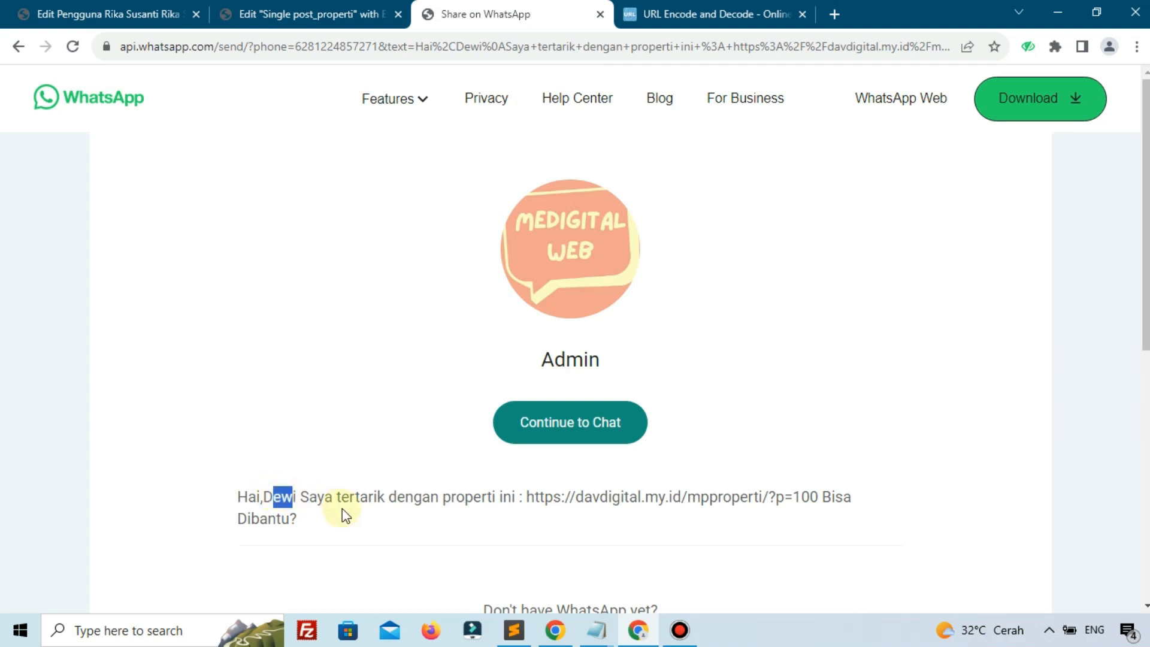
Copy the property link from the WhatsApp message and paste-and-go it in the other tab
drag(818, 496, 527, 499)
key(ctrl+c)
right_click(572, 501)
click(589, 377)
click(713, 14)
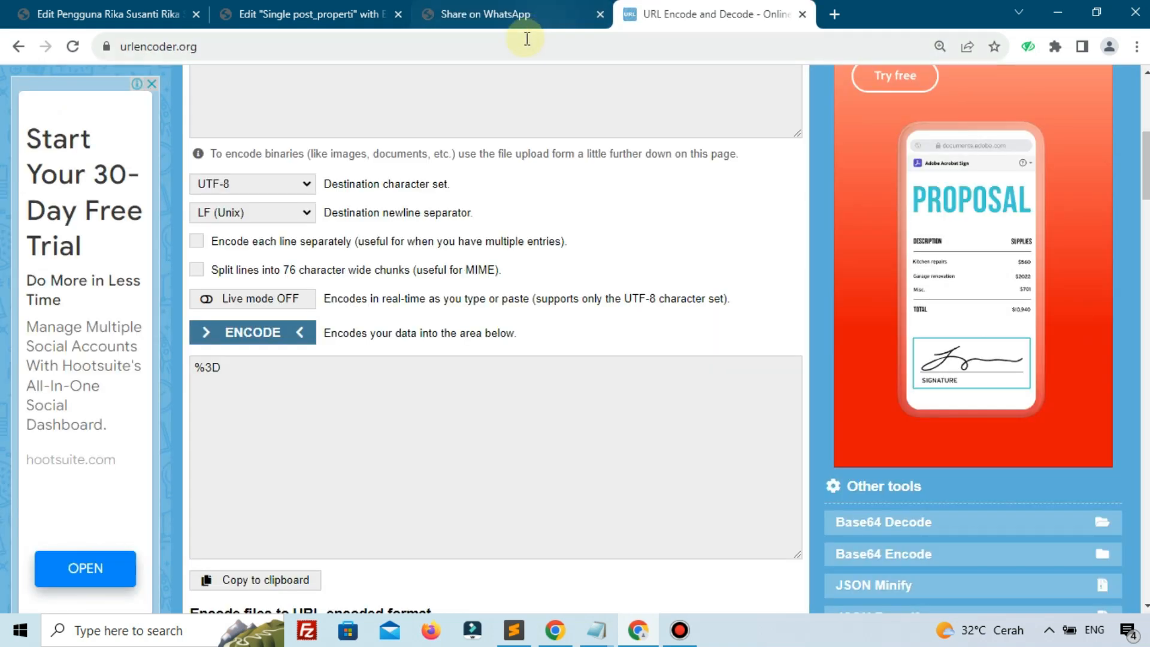
click(525, 43)
right_click(526, 41)
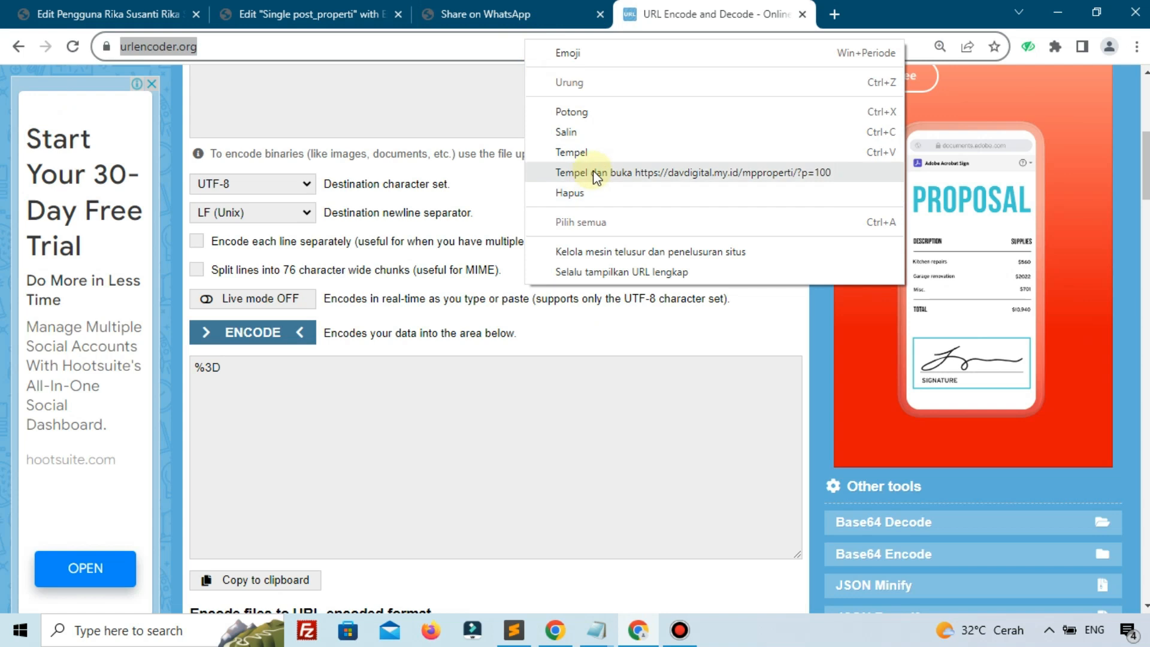
click(593, 172)
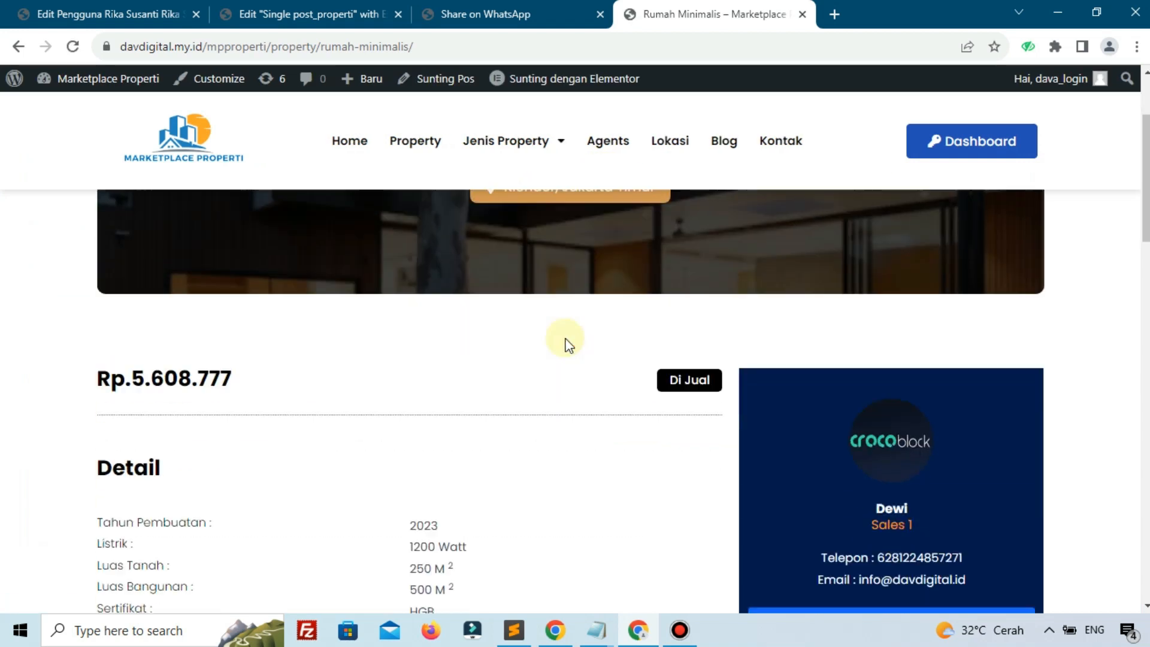
Confirm the link opens the Rumah Minimalis listing, then return to the template editor
scroll(565, 341, down, 7)
scroll(678, 411, up, 7)
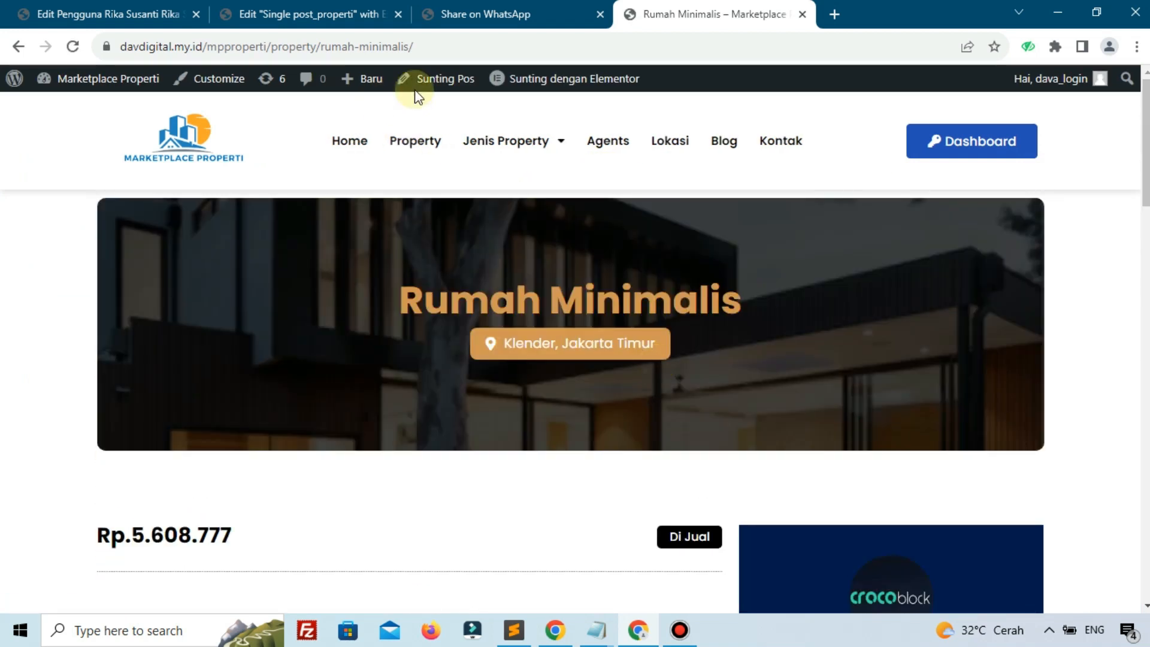
drag(366, 307, 601, 304)
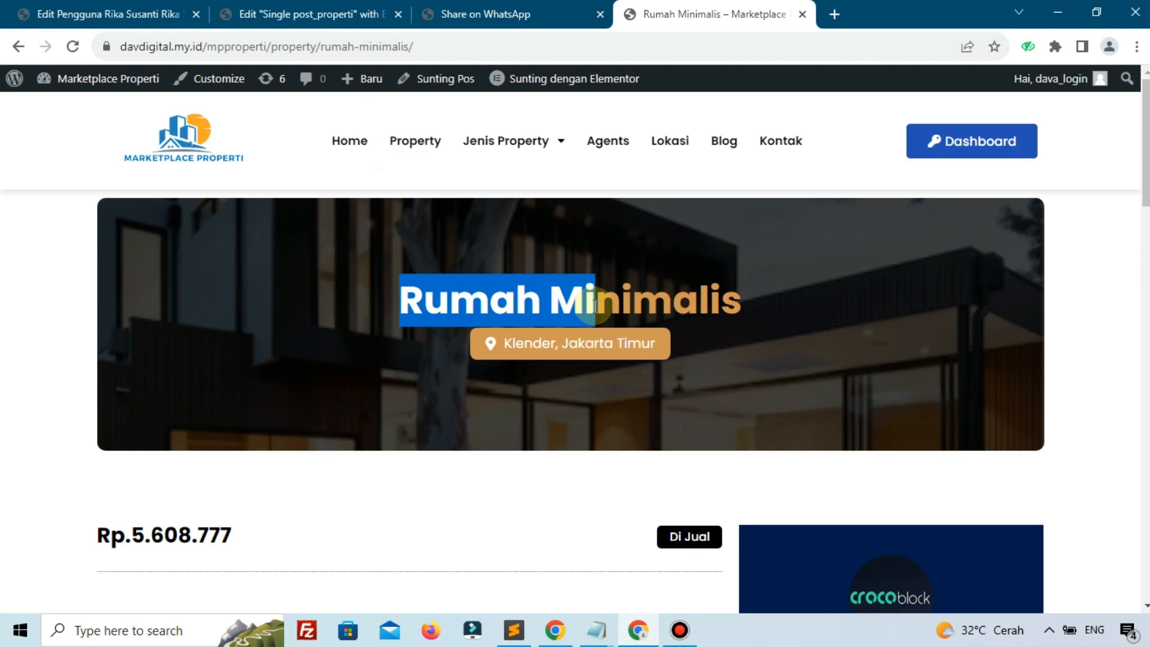
click(682, 307)
click(472, 7)
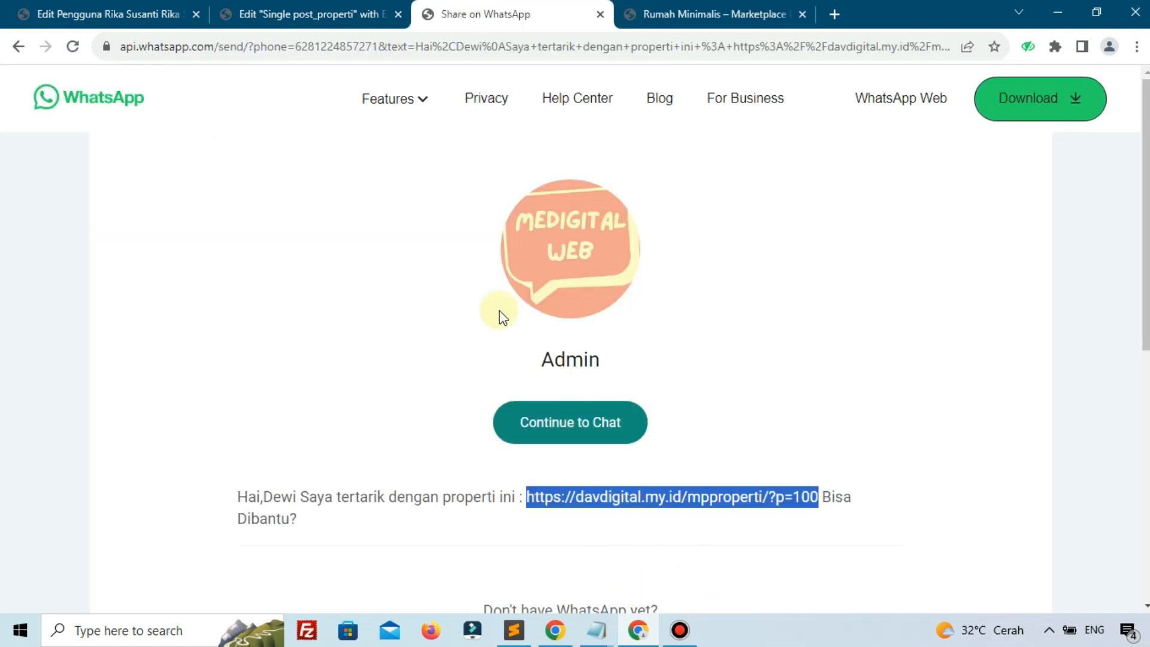
click(282, 12)
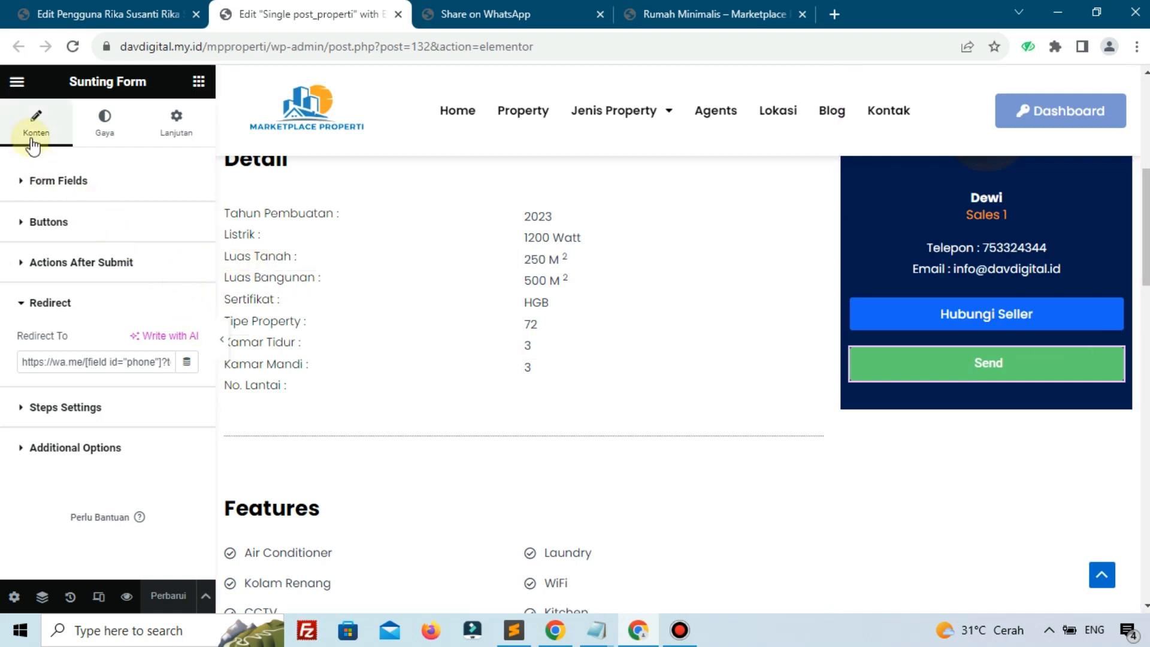
Give the form's submit button the WhatsApp icon from the Icon Library
click(52, 225)
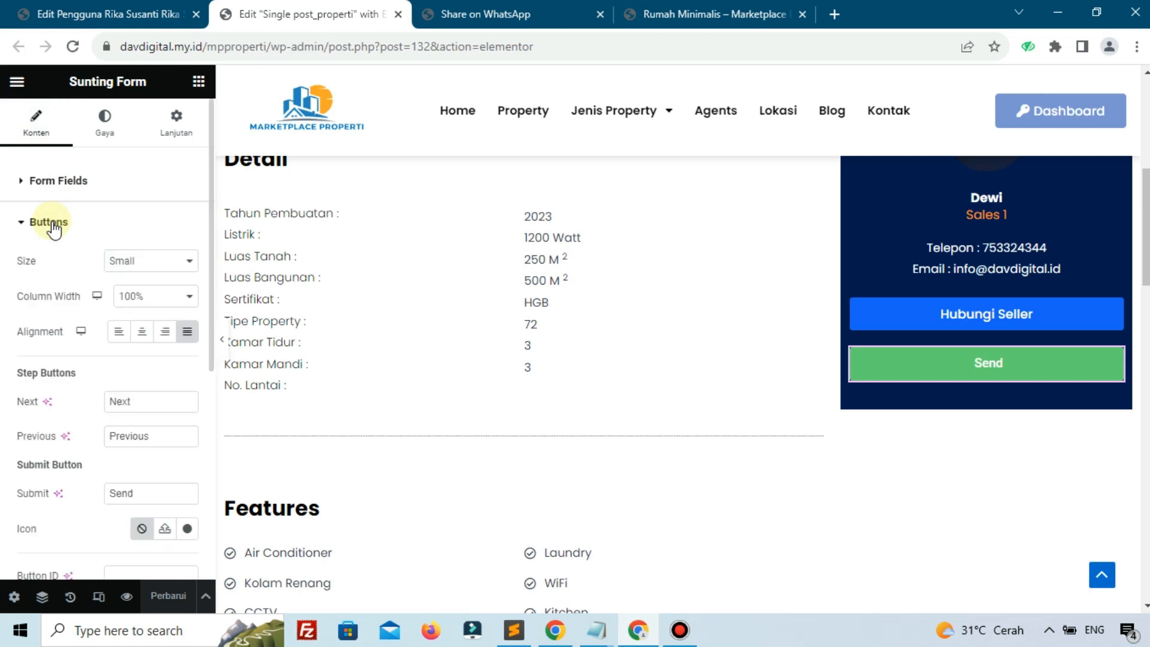
click(186, 529)
click(461, 147)
text(w)
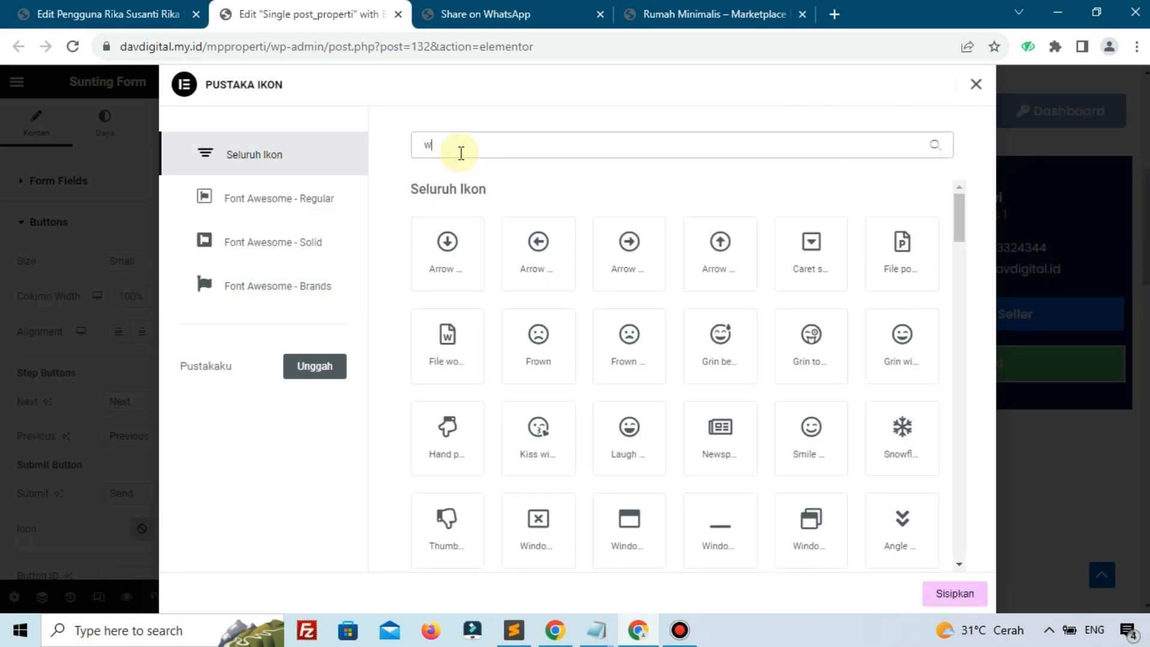
text(hat)
click(476, 263)
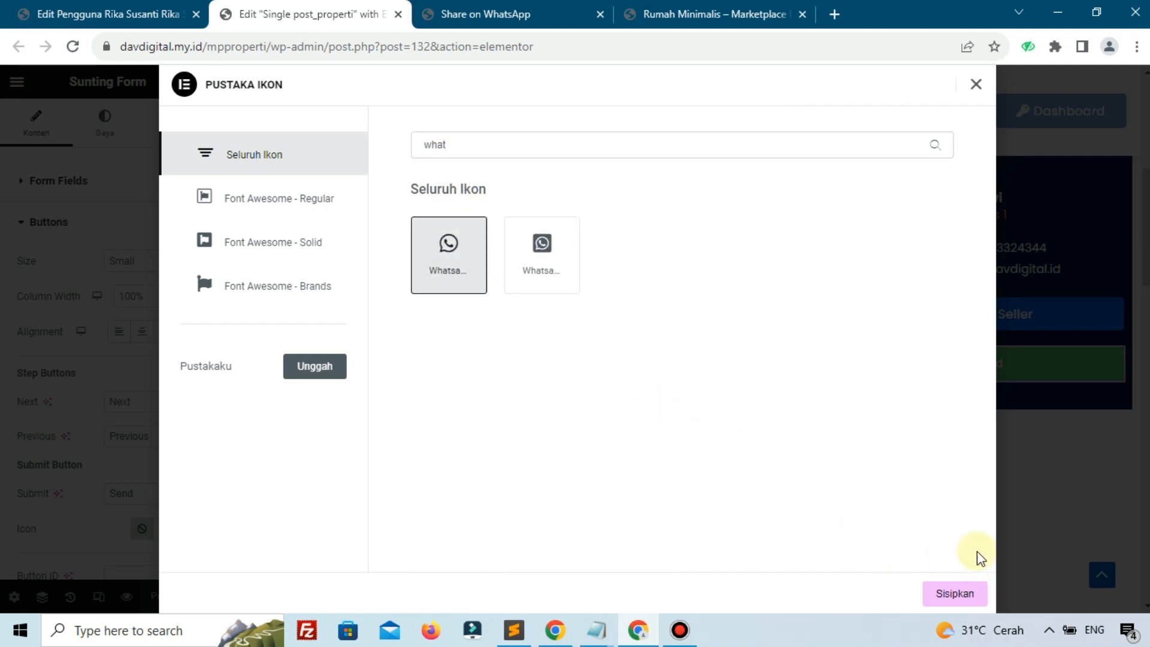
click(970, 594)
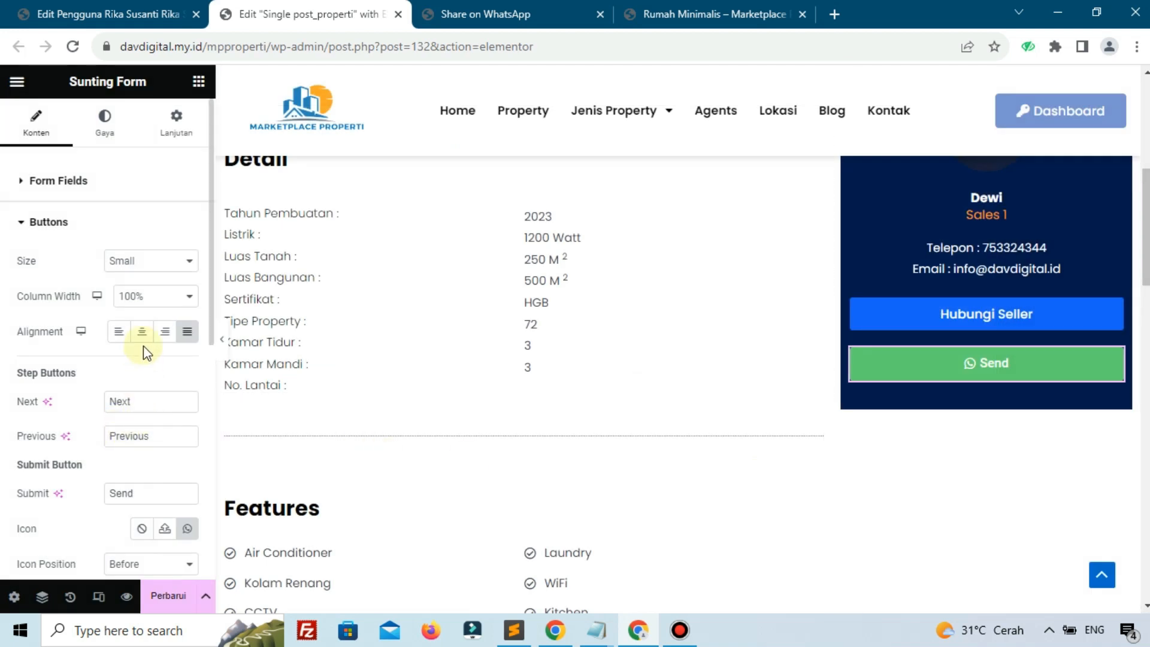
Change the button text from Send to 'Whatsapp Agent' and update the template
drag(152, 494, 3, 492)
text(Whatsa)
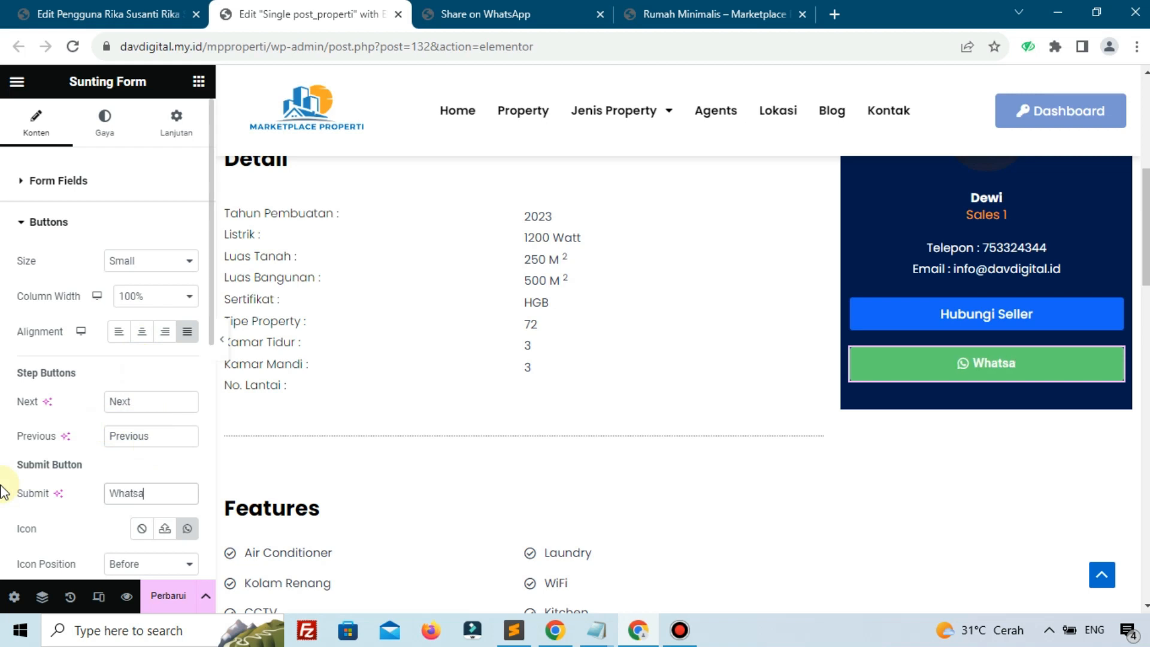
text(pp Agent)
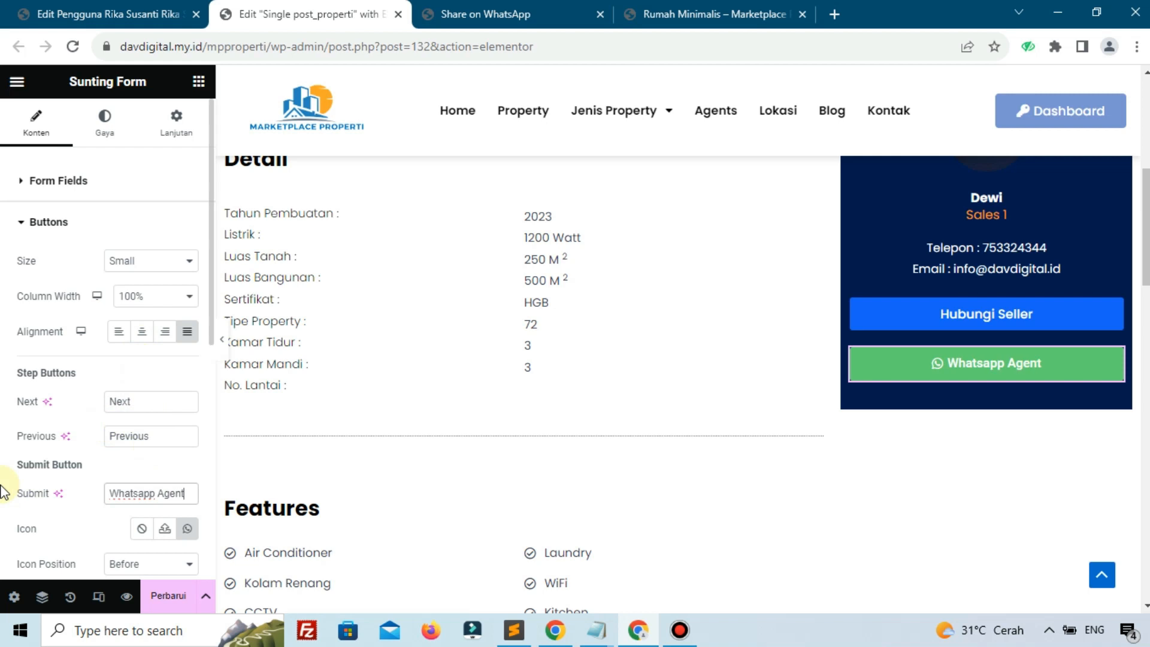
click(187, 595)
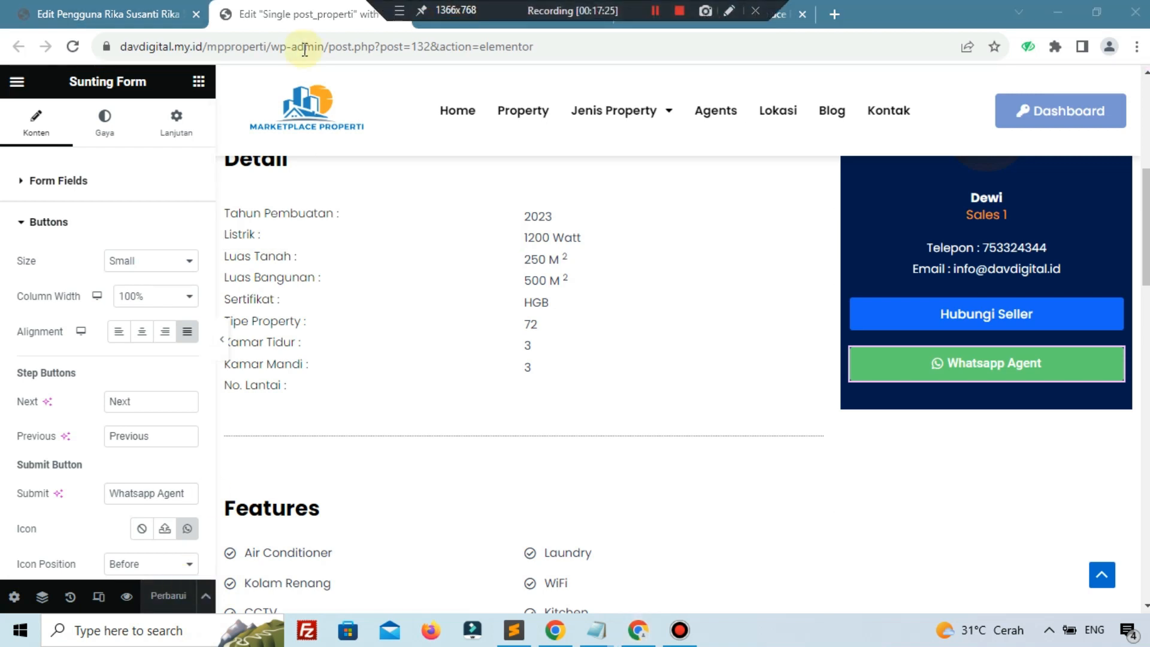
Go back from WhatsApp to the Rumah Minimalis page and reload it to show the Whatsapp Agent button
click(537, 9)
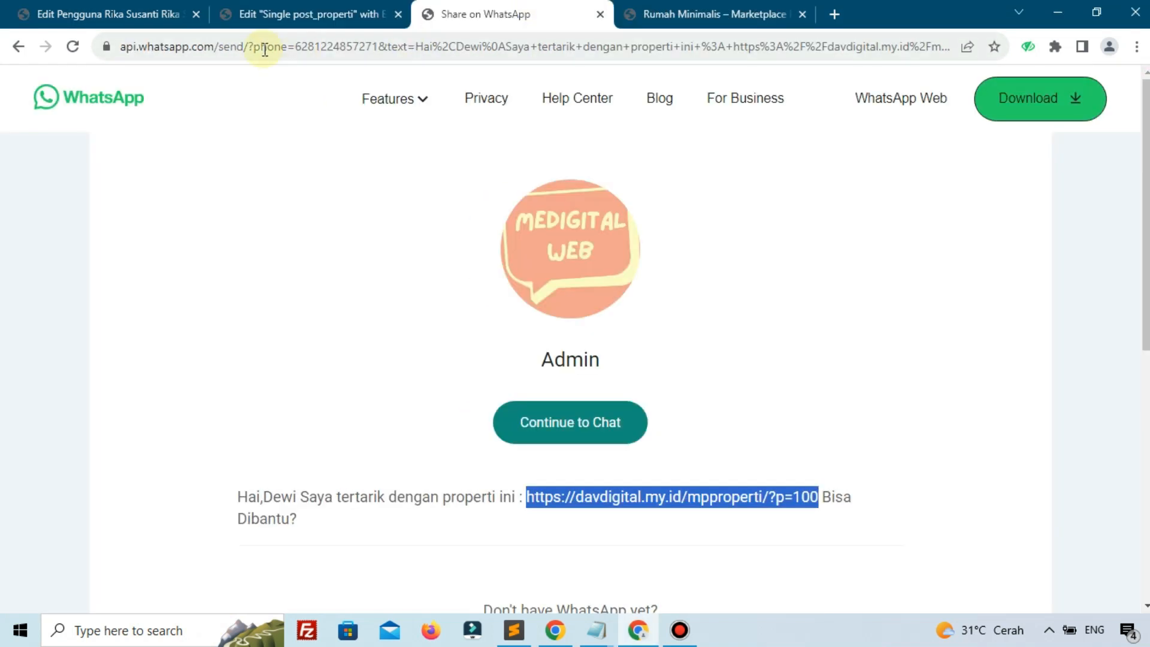
click(26, 47)
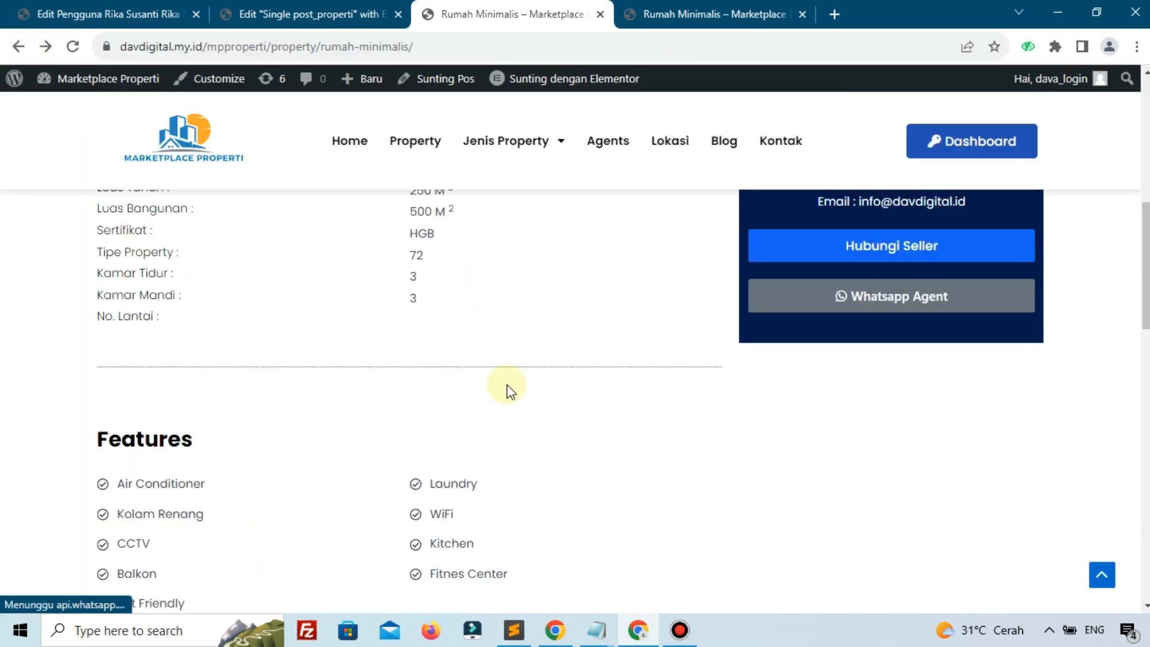
click(74, 49)
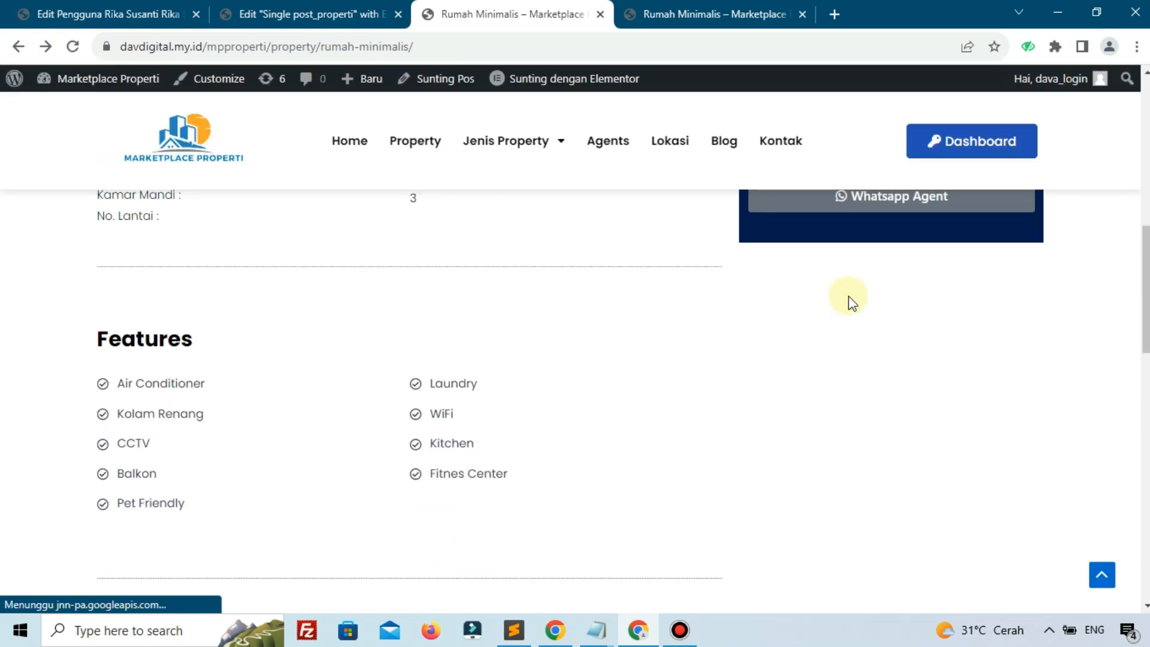
scroll(878, 306, up, 3)
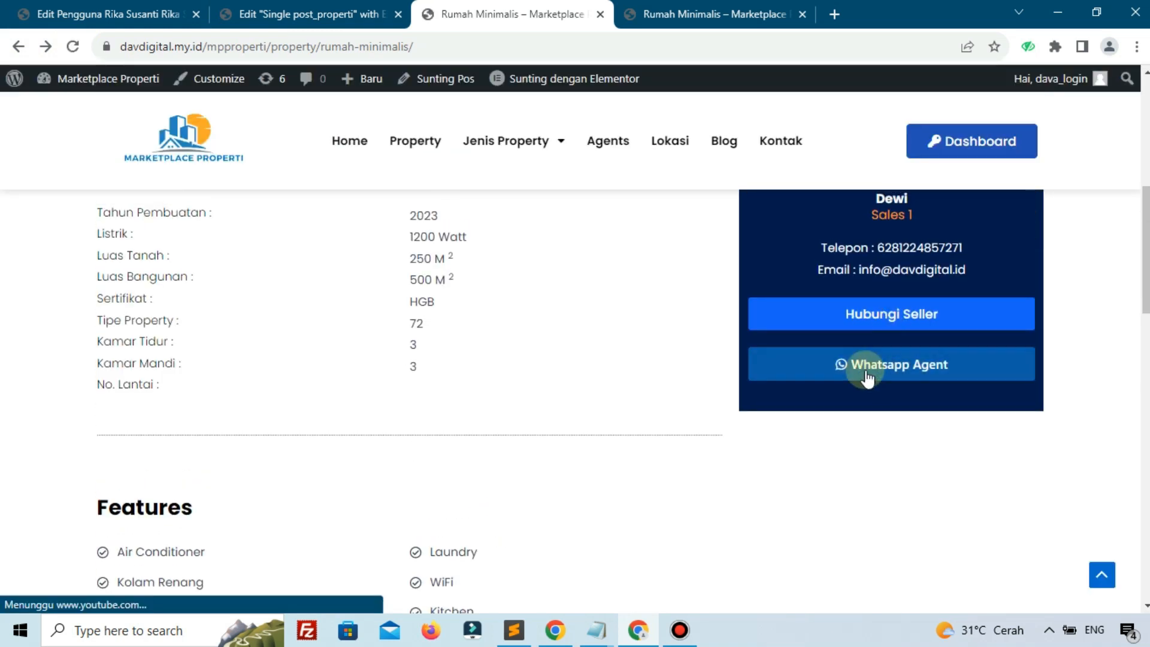
click(308, 11)
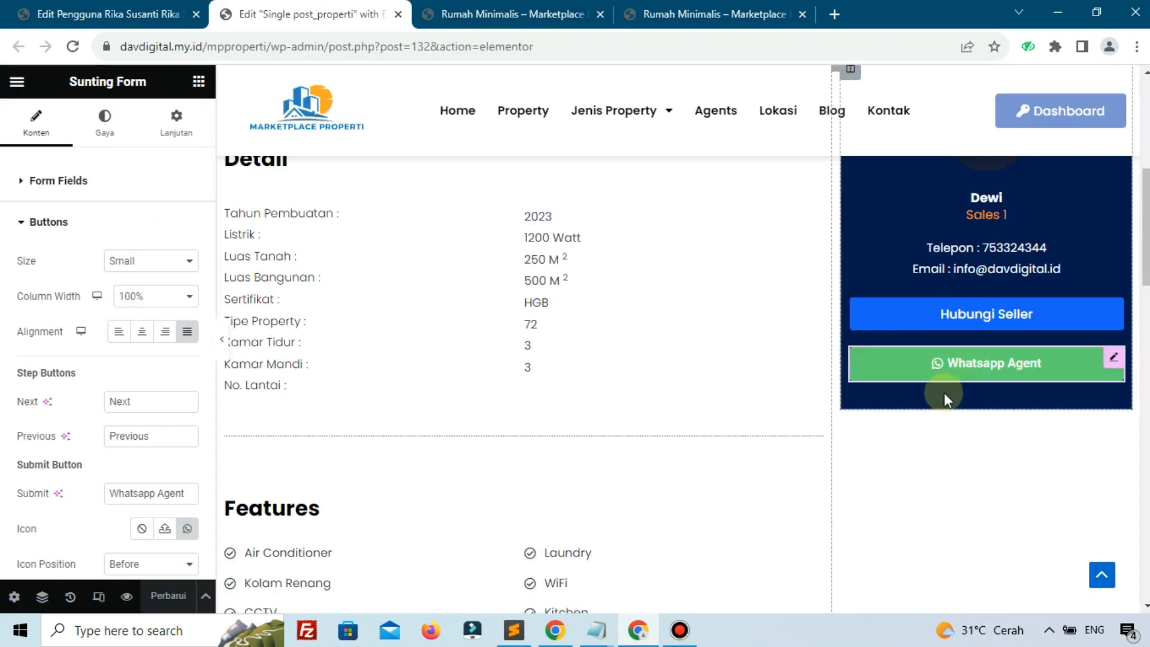
click(492, 8)
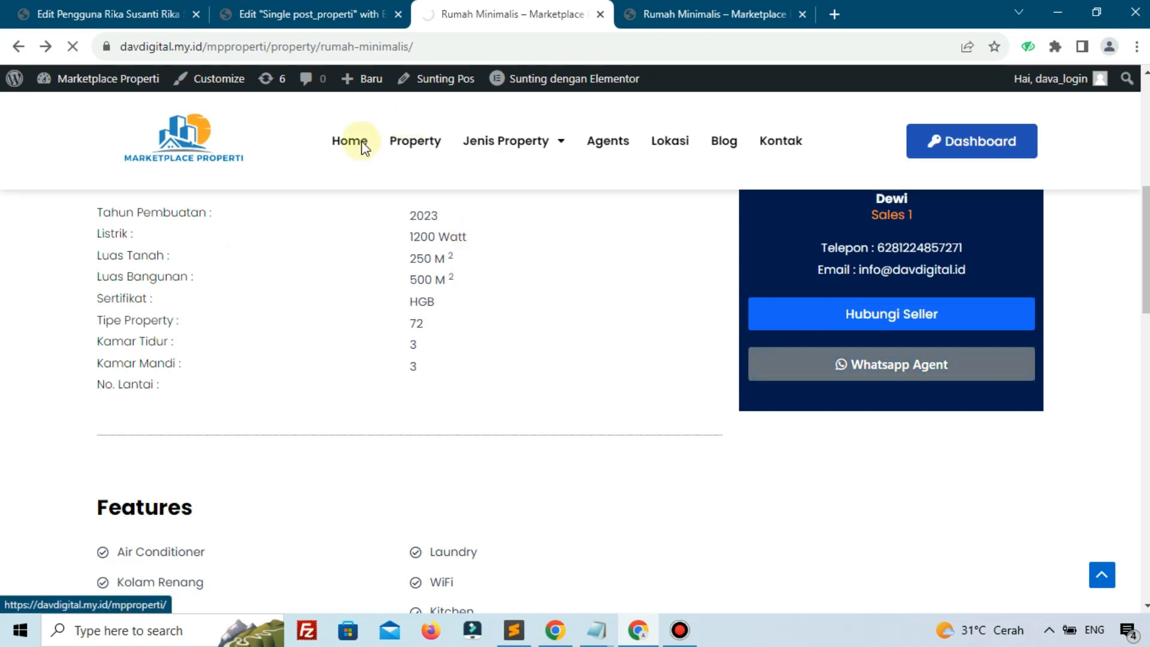
Open the Apartment Lombok card under Property Terbaru and scroll toward its agent card
scroll(449, 251, down, 4)
scroll(447, 247, down, 8)
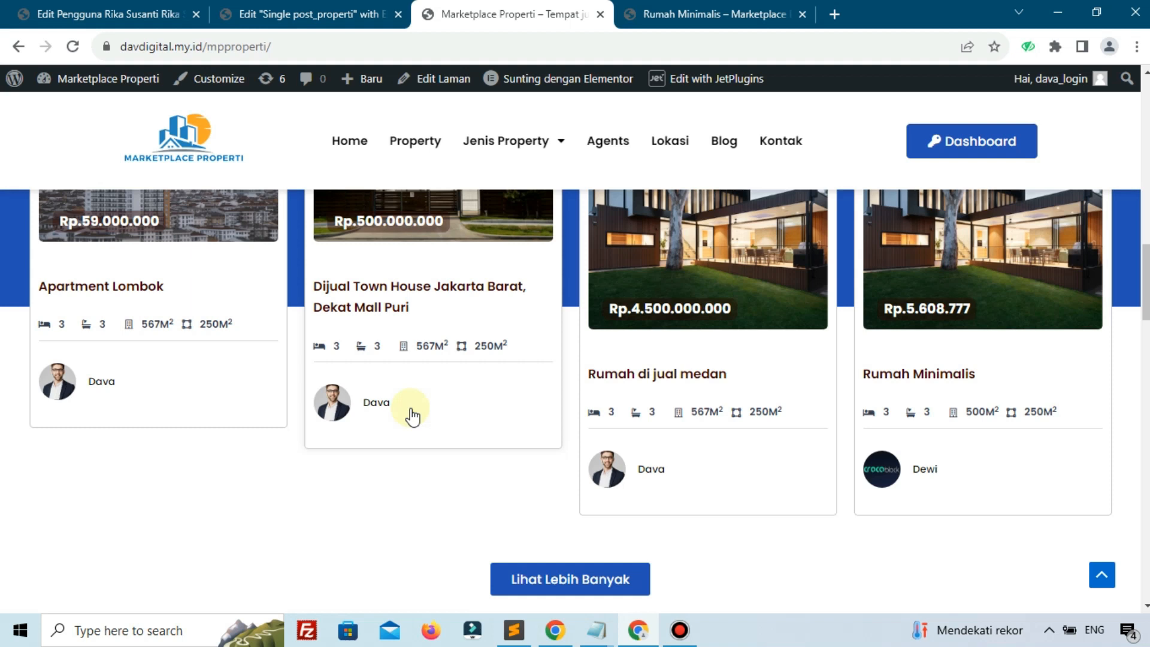
scroll(412, 416, up, 2)
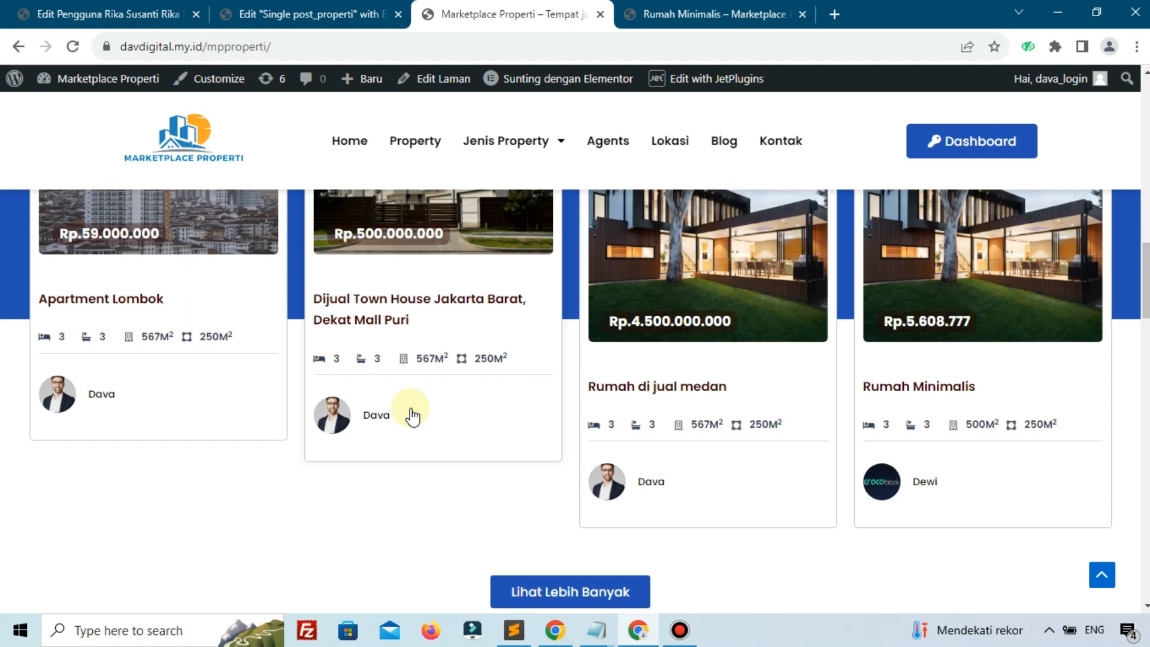
click(316, 252)
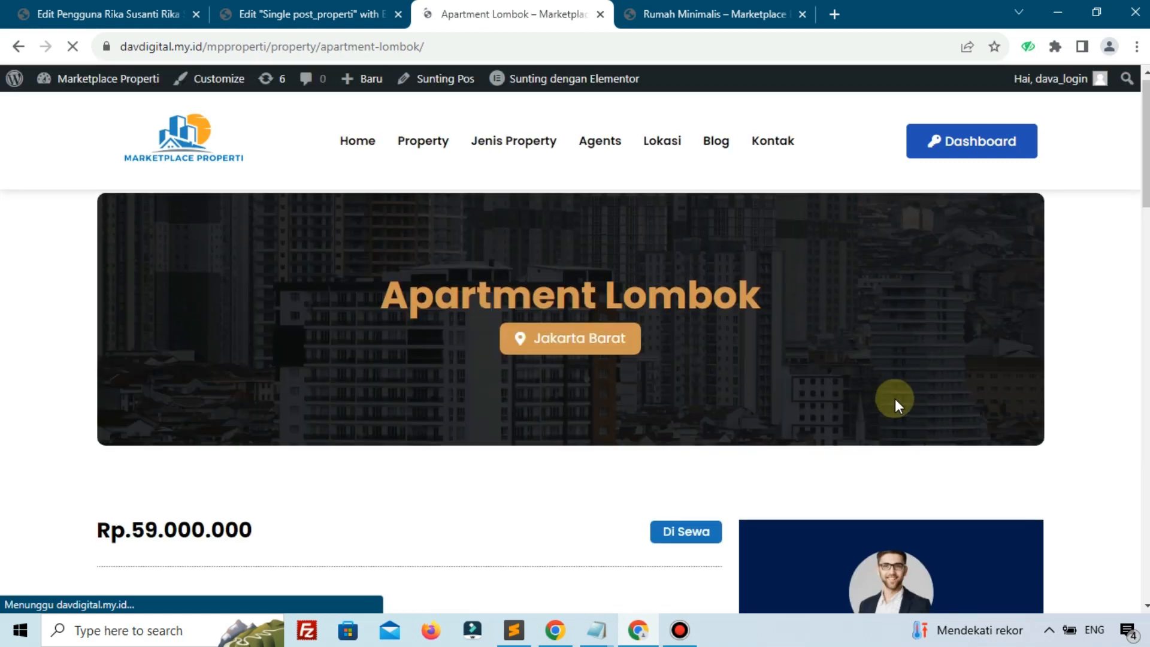
scroll(893, 403, down, 6)
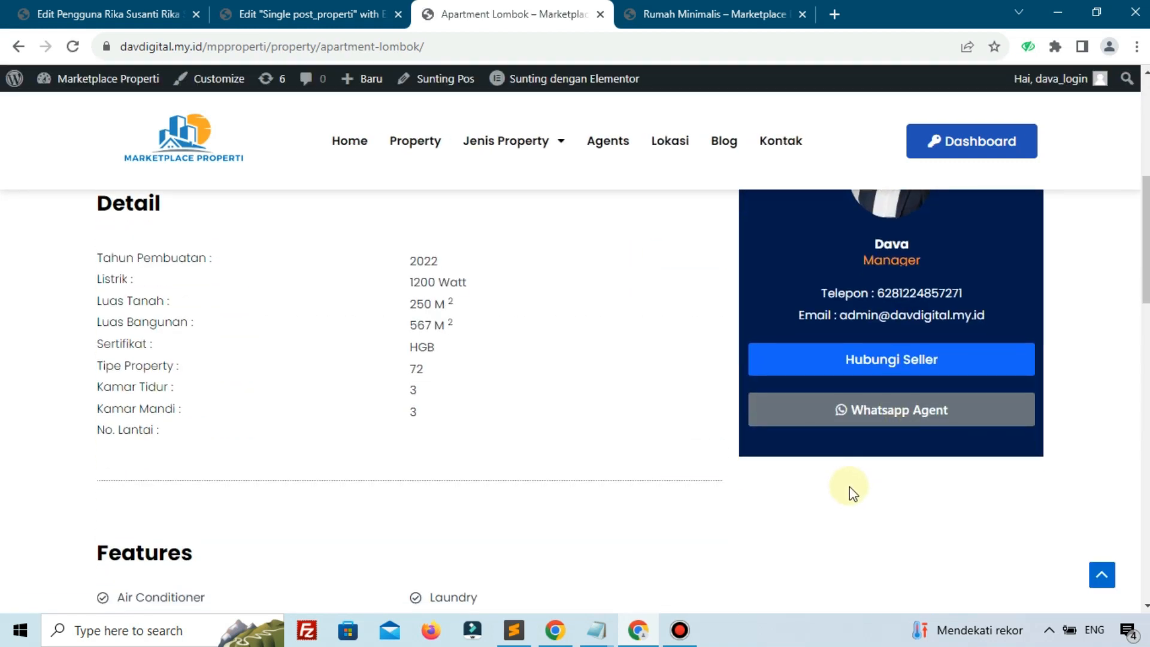